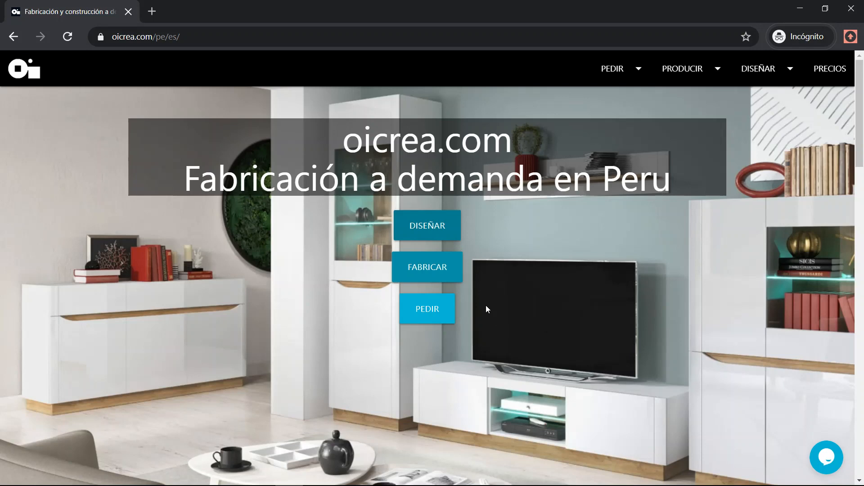
Start the OI Design 3D modelling software from the website and go to the login form for existing accounts
left_click(427, 230)
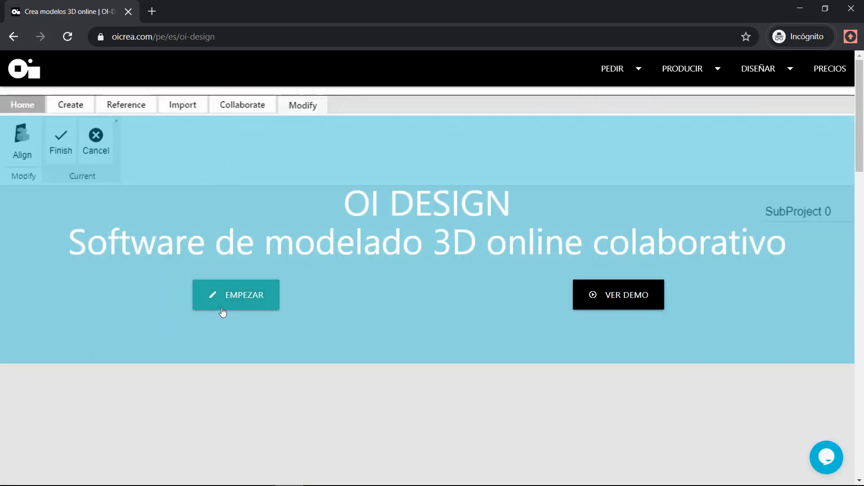
left_click(224, 308)
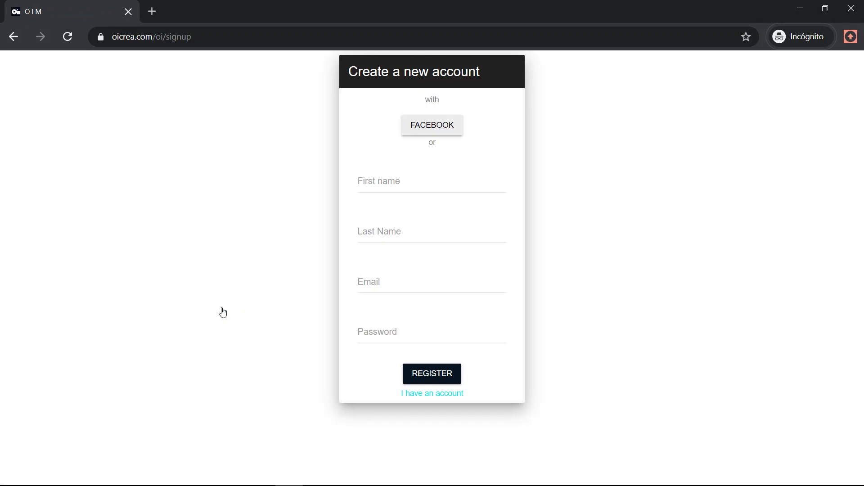
left_click(450, 395)
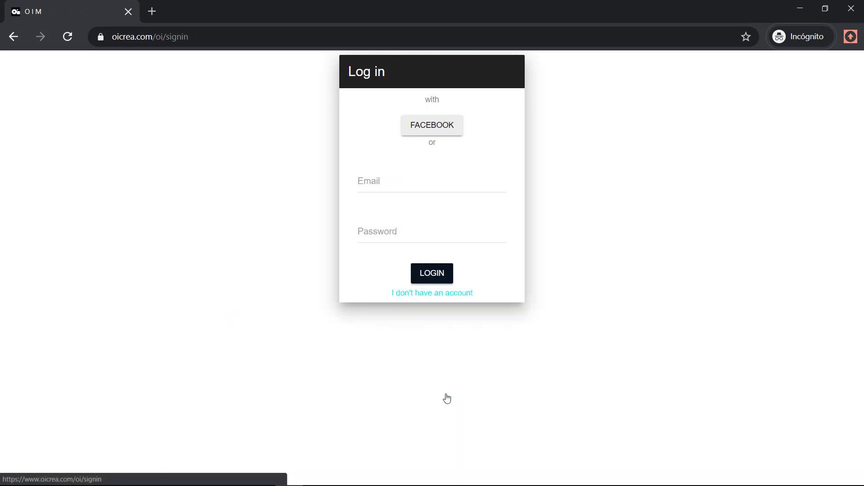
Log in by filling in the account e-mail and the account password
left_click(386, 180)
left_click(387, 205)
left_click(401, 229)
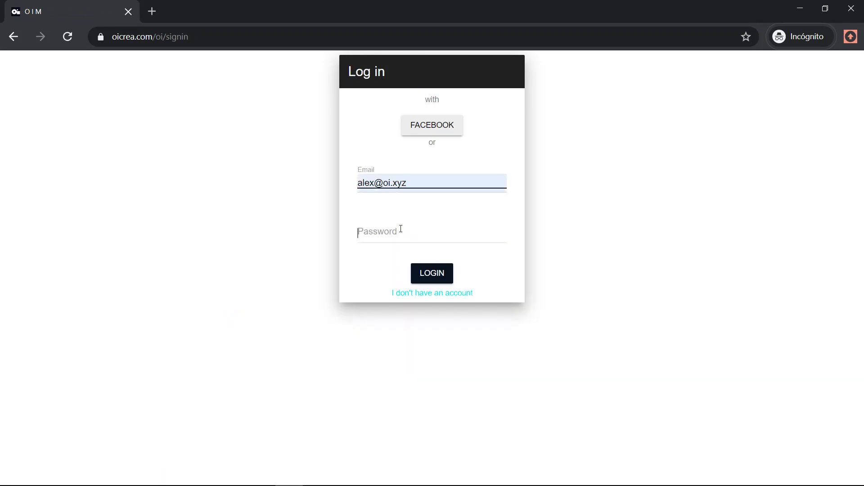
type("•••••")
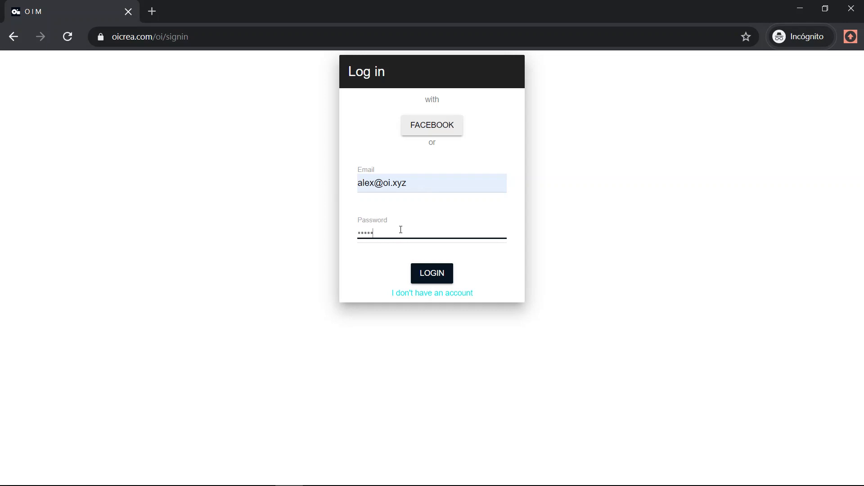
type("••••")
left_click(430, 273)
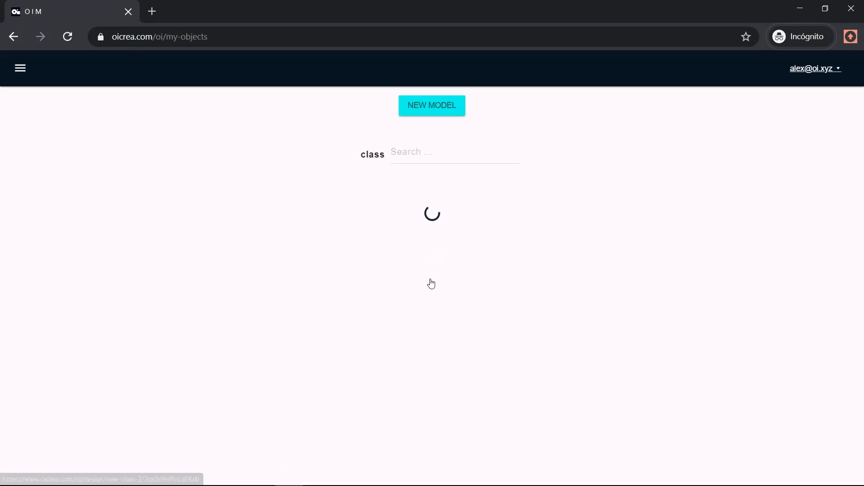
Create a new model and name its class "Mueble de Zapatos" in its properties
left_click(445, 117)
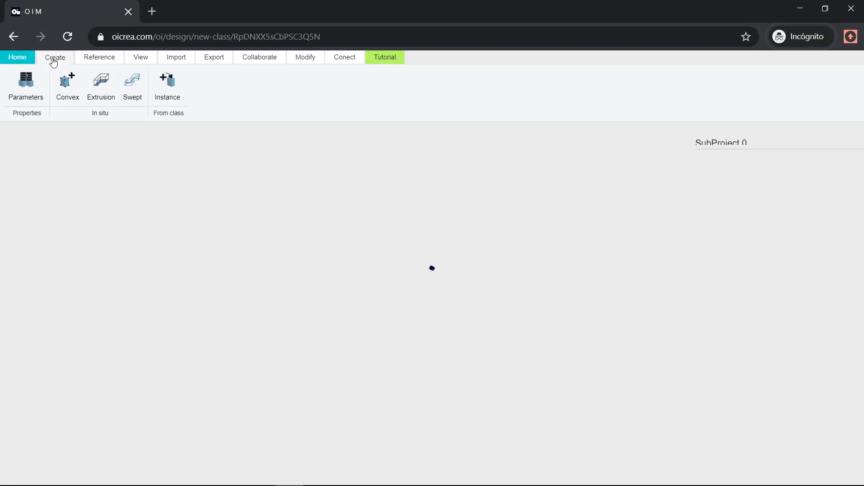
left_click(26, 95)
triple_click(65, 184)
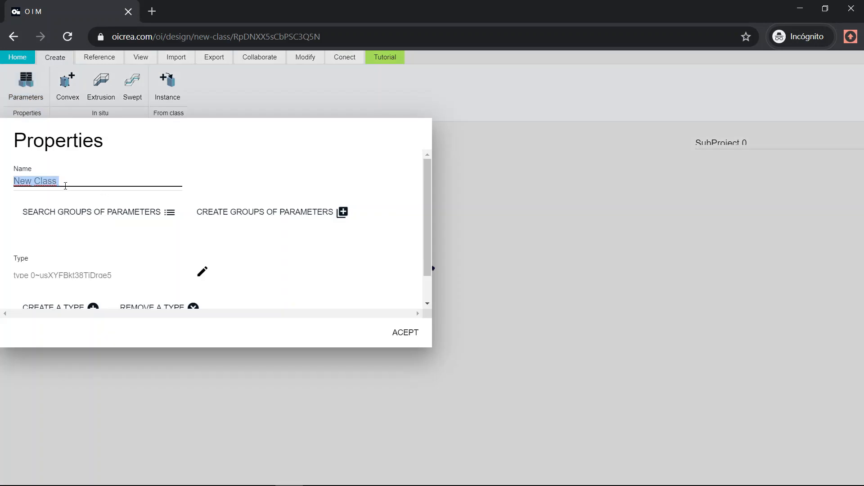
type("Mue")
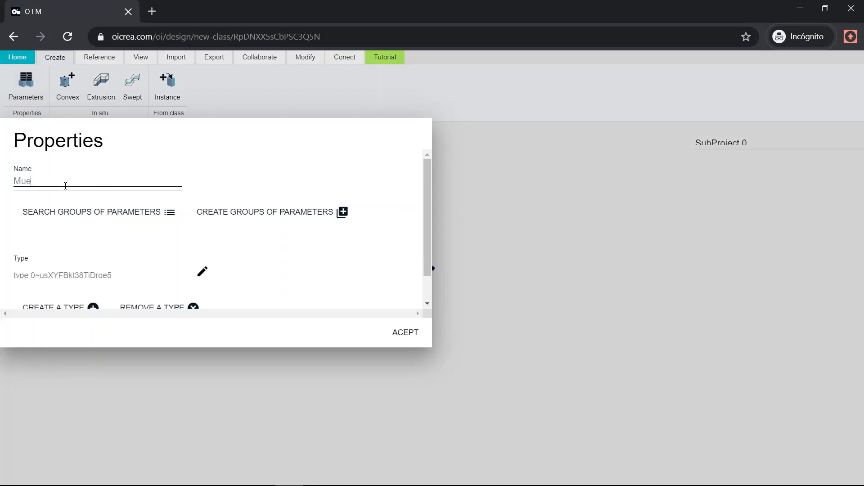
type("ble de zapataos")
Create a parameter group for the class and name it "Geometría"
scroll(207, 230, "down", 1)
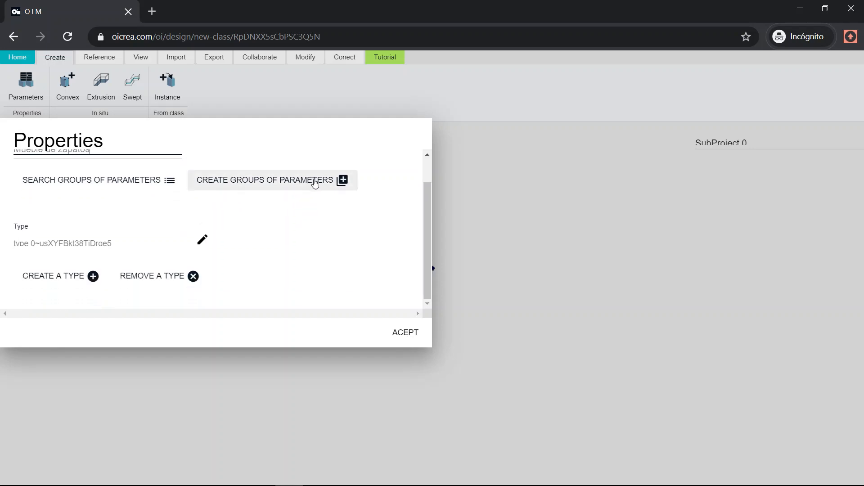
left_click(314, 179)
left_click(54, 287)
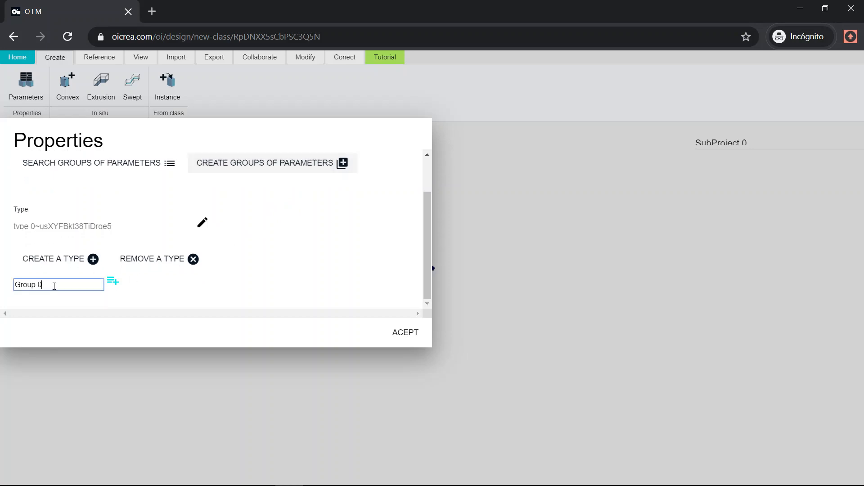
key("BackSpace")
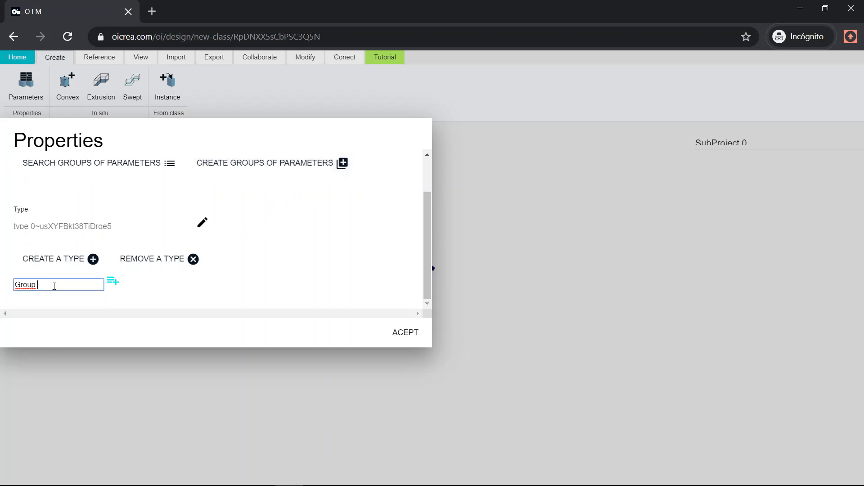
key("BackSpace")
key("BackSpace")
key("BackSpace")
key("BackSpace")
key("BackSpace")
key("BackSpace")
type("Geo")
type("metrpia")
type("¿")
key("BackSpace")
key("BackSpace")
key("BackSpace")
key("BackSpace")
type("i")
key("BackSpace")
type("ía")
Add a parameter "a" to the Geometría group with value 0.6, set as an Instance parameter
left_click(113, 282)
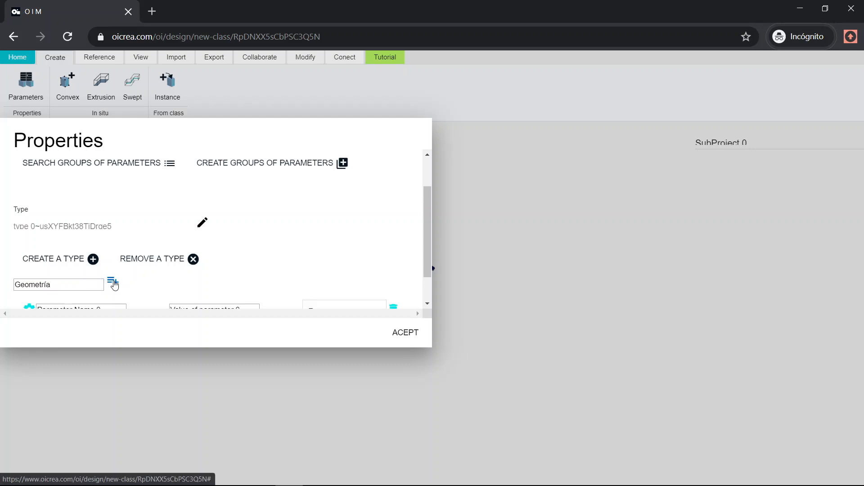
triple_click(107, 272)
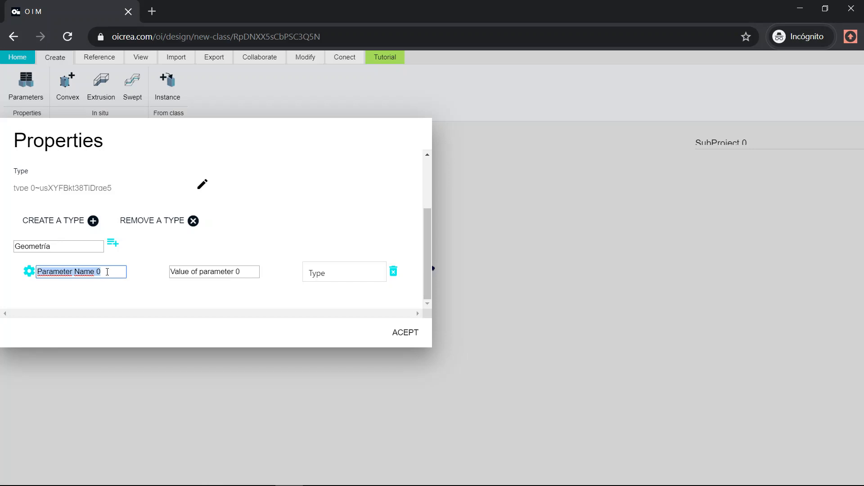
type("a")
key("Tab")
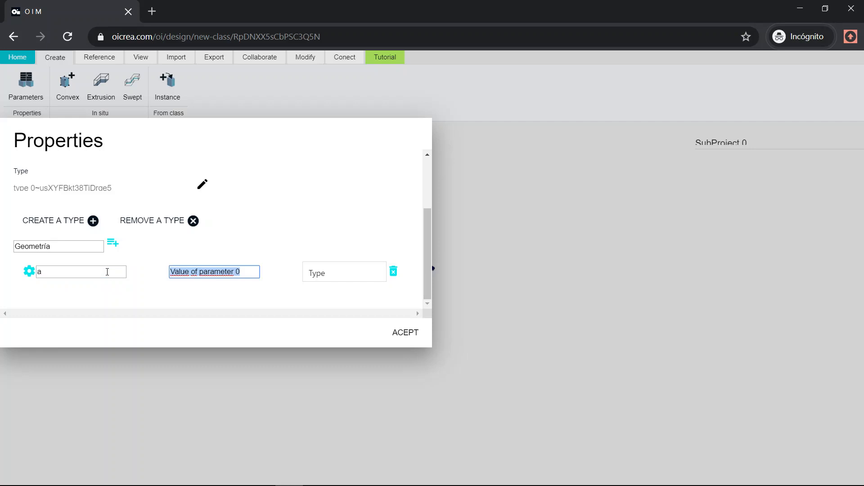
type("0.6")
left_click(318, 276)
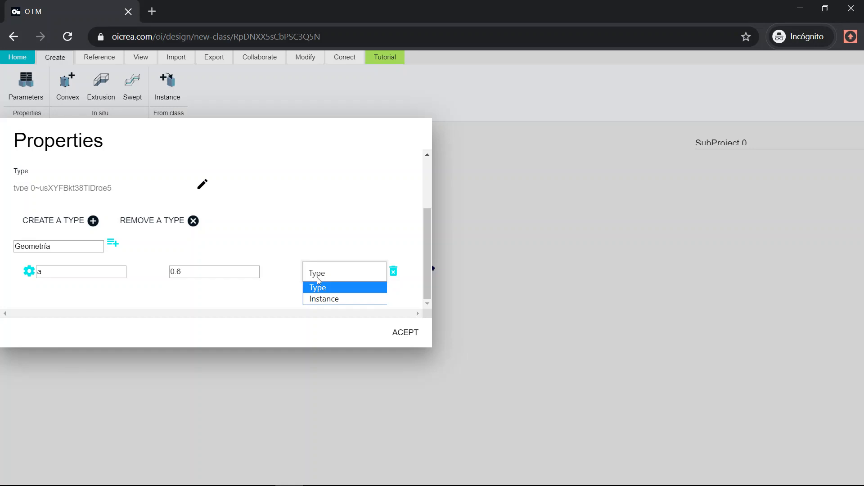
left_click(323, 300)
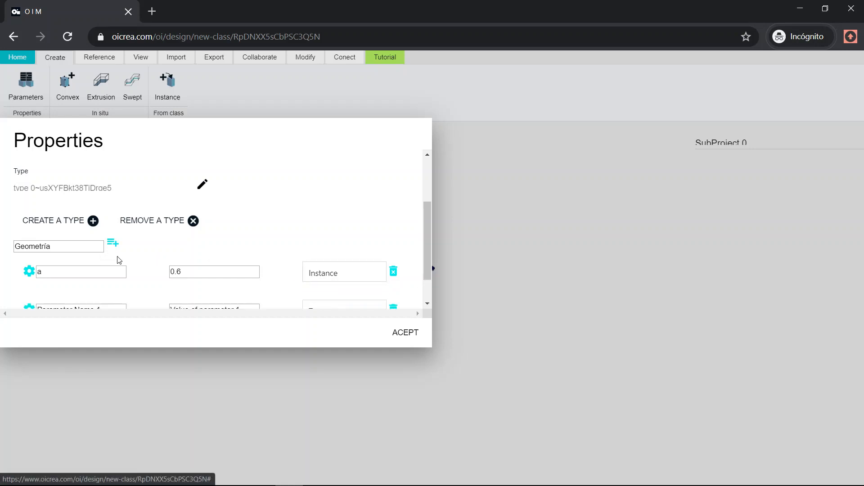
Add a parameter "p" to the Geometría group with value 0.45, set as an Instance parameter
left_click(113, 246)
triple_click(84, 272)
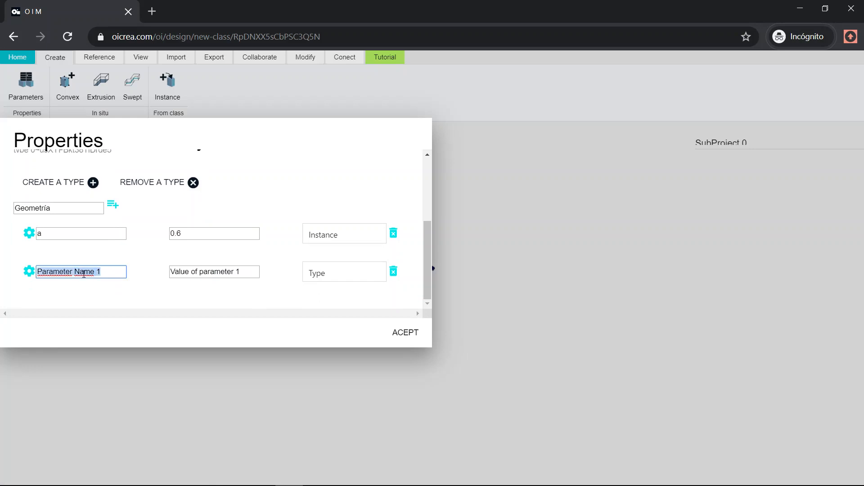
type("p")
key("Tab")
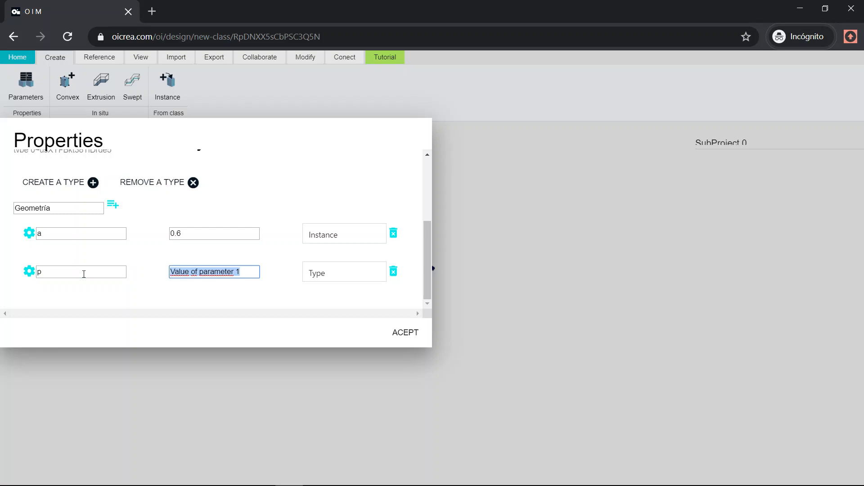
type("0.45")
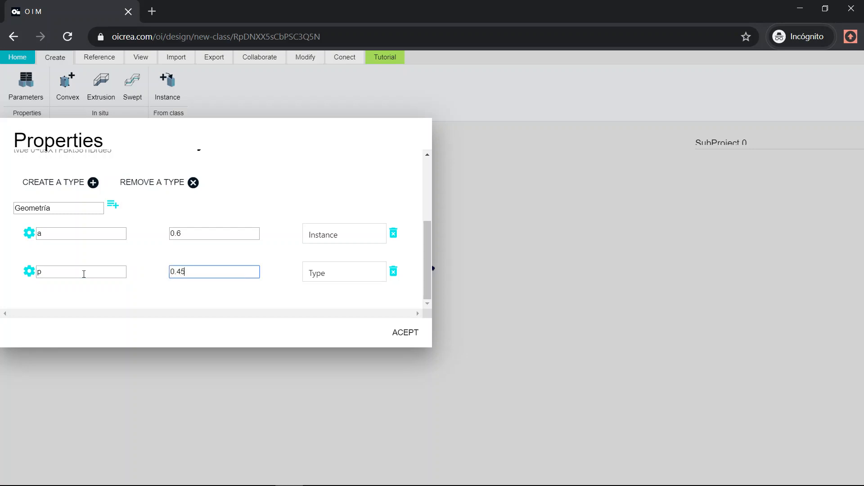
left_click(318, 276)
left_click(322, 304)
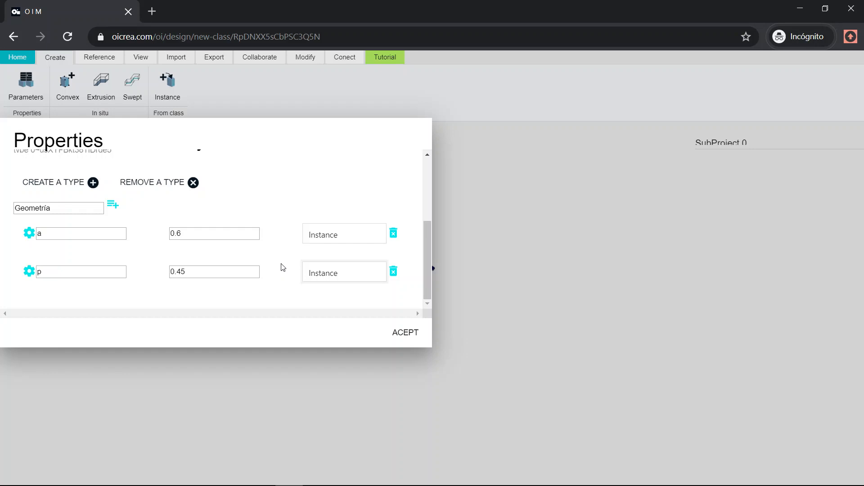
Add a parameter "h" to the Geometría group with value 1.8, set as an Instance parameter
left_click(112, 205)
scroll(93, 267, "down", 1)
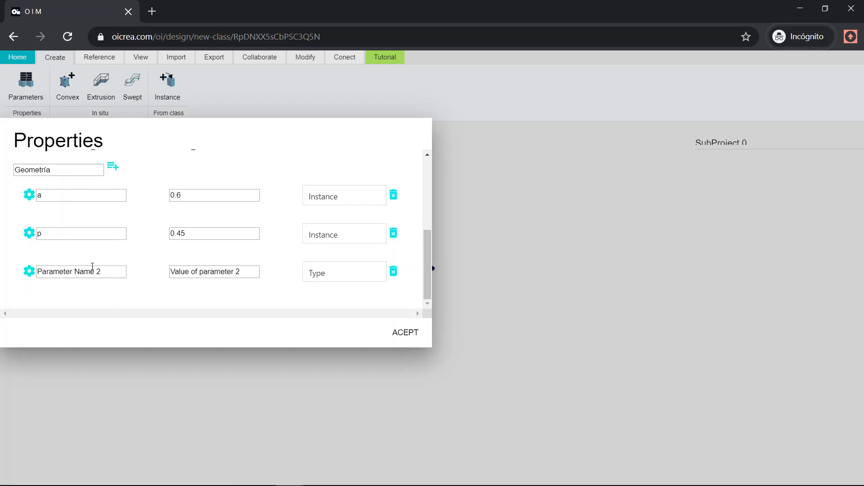
triple_click(85, 273)
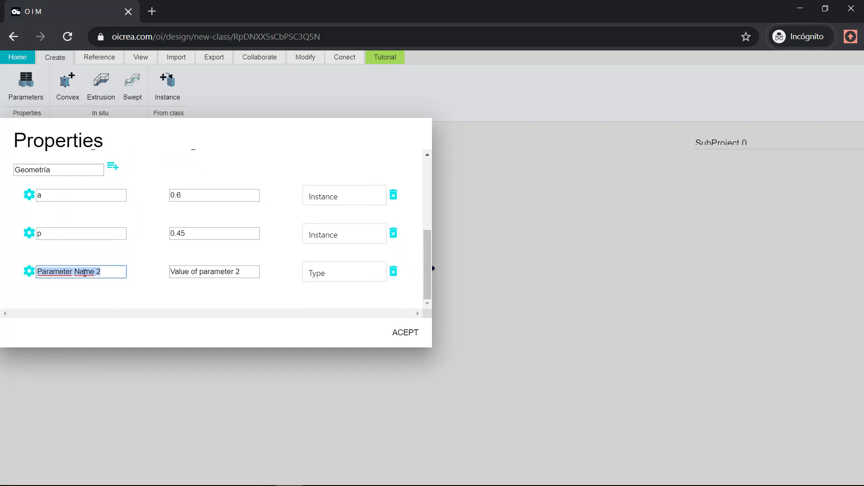
type("h")
key("Tab")
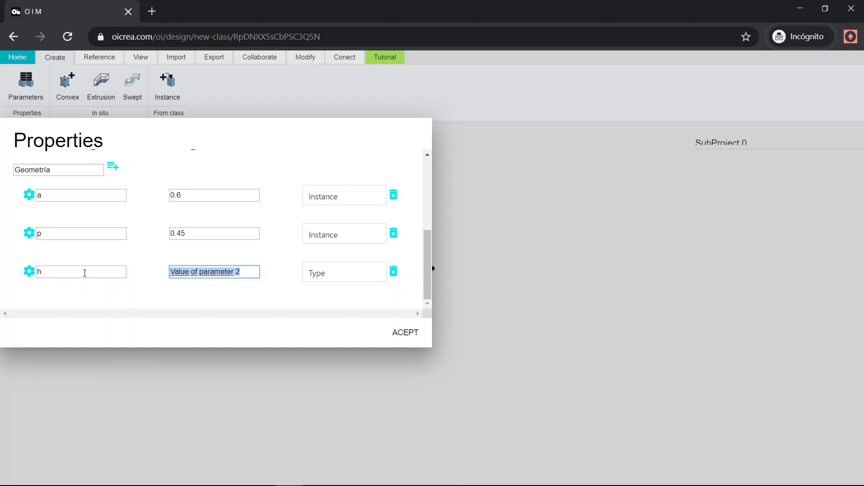
type("1.8")
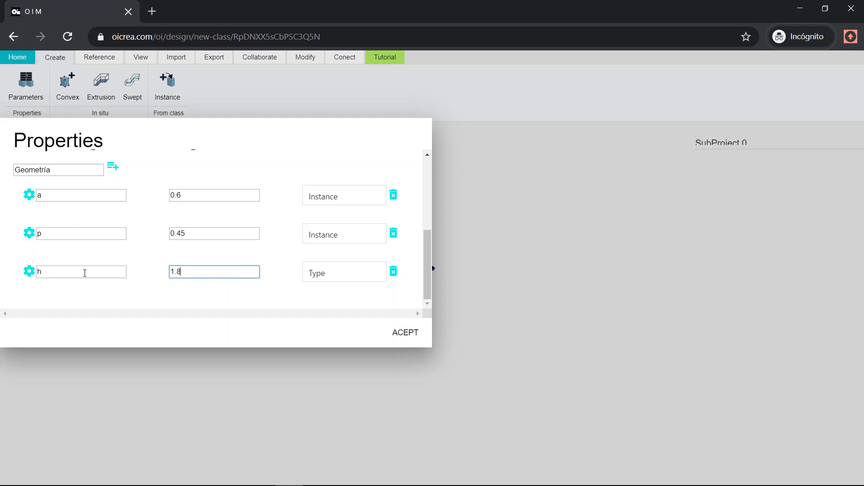
left_click(324, 275)
left_click(322, 300)
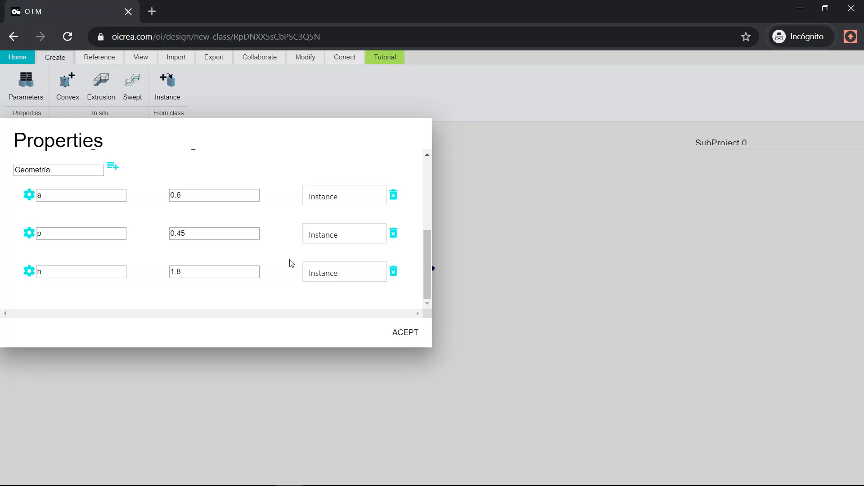
Add a Type parameter "g" with value 0.015 to the Geometría group and accept the class properties
left_click(113, 167)
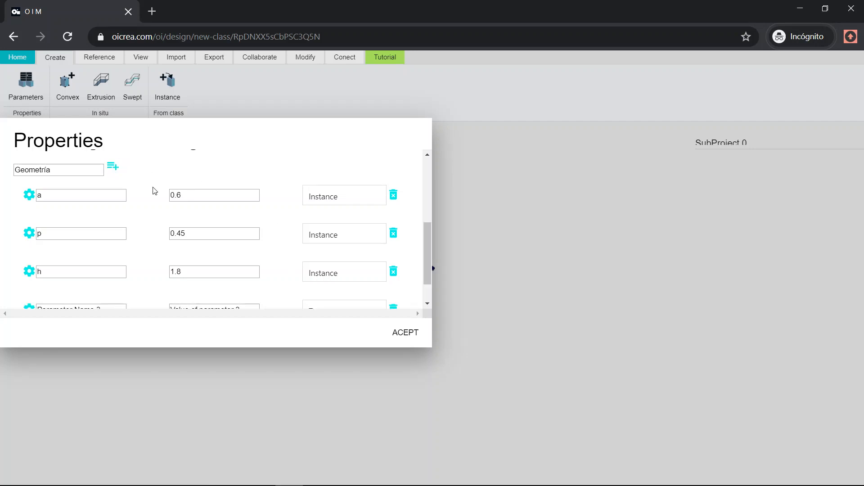
scroll(108, 271, "down", 1)
triple_click(103, 273)
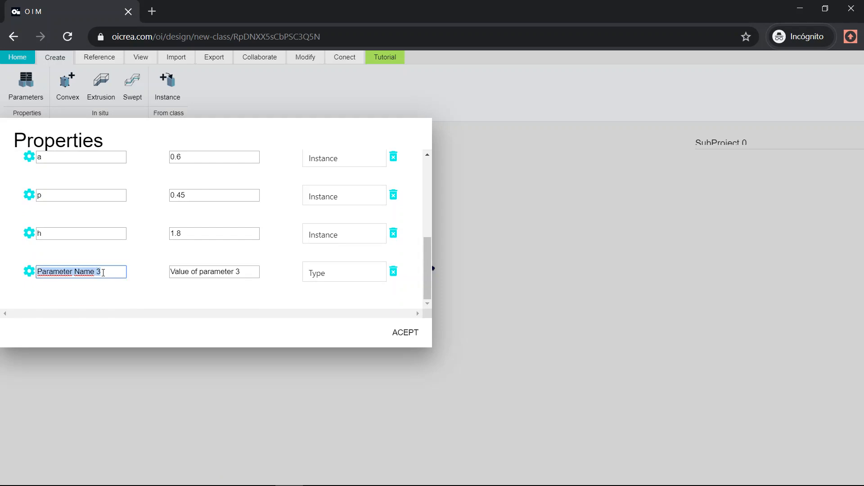
type("g")
key("Tab")
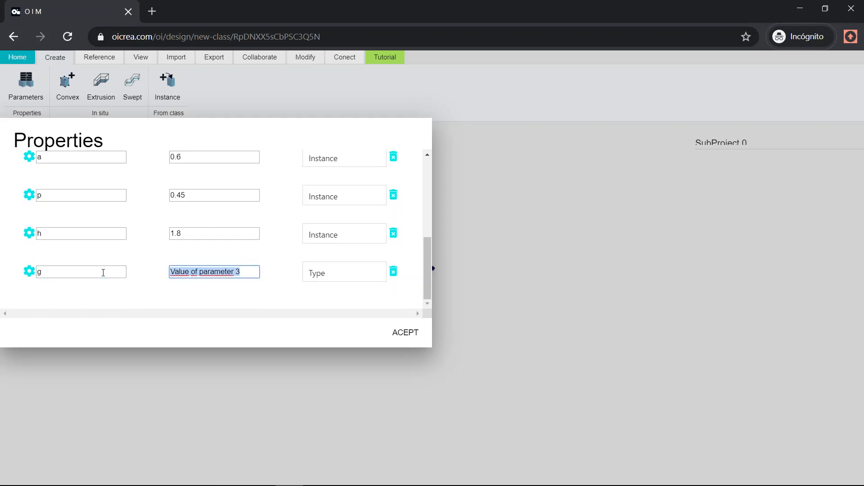
type("0.")
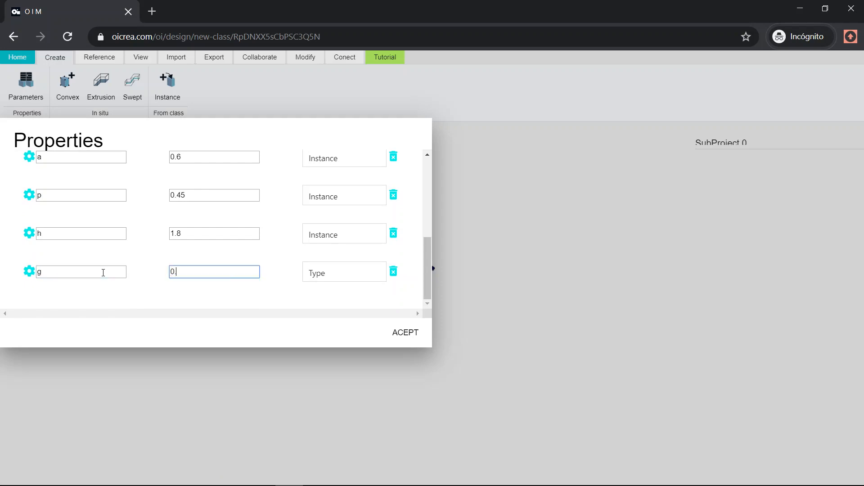
type("015")
left_click(355, 273)
left_click(324, 298)
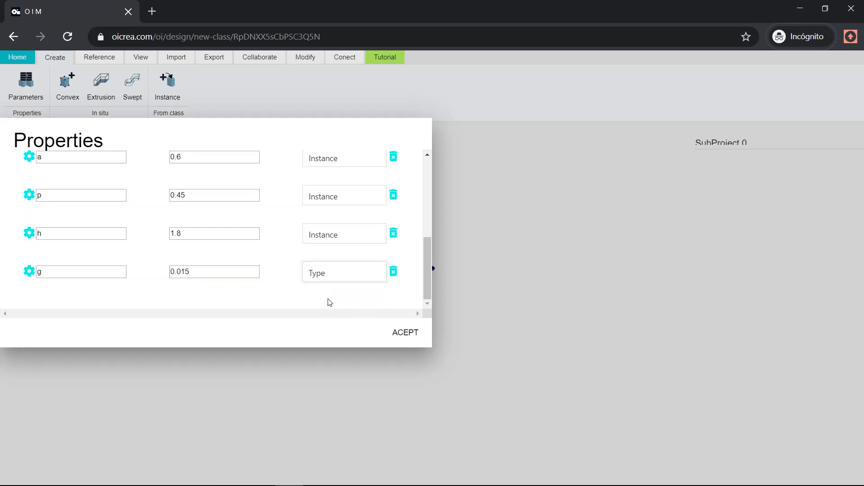
left_click(402, 332)
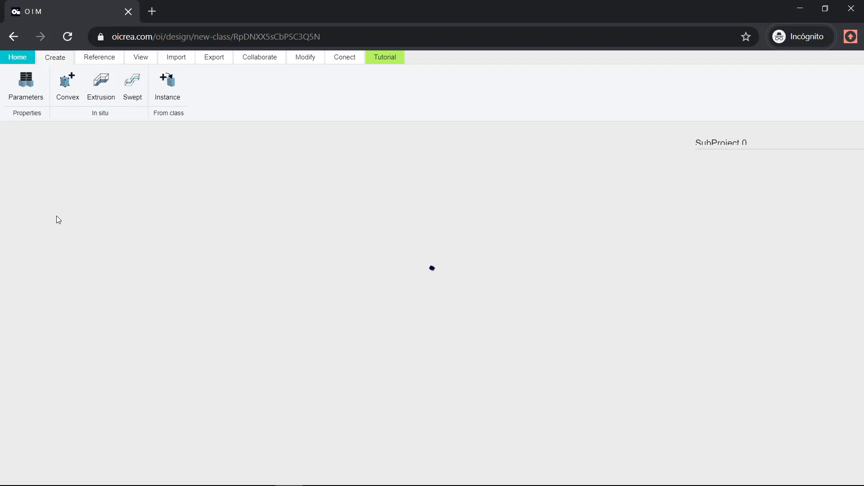
Switch the empty model to the top view
mouse_move(74, 484)
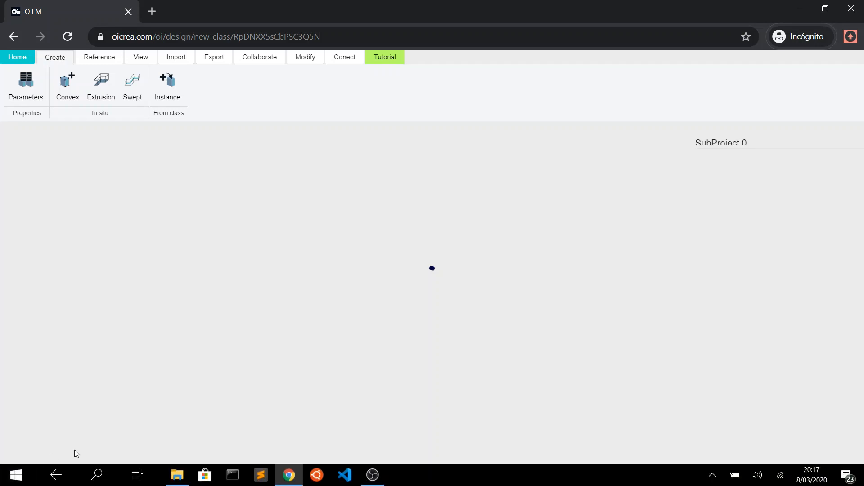
left_click(146, 62)
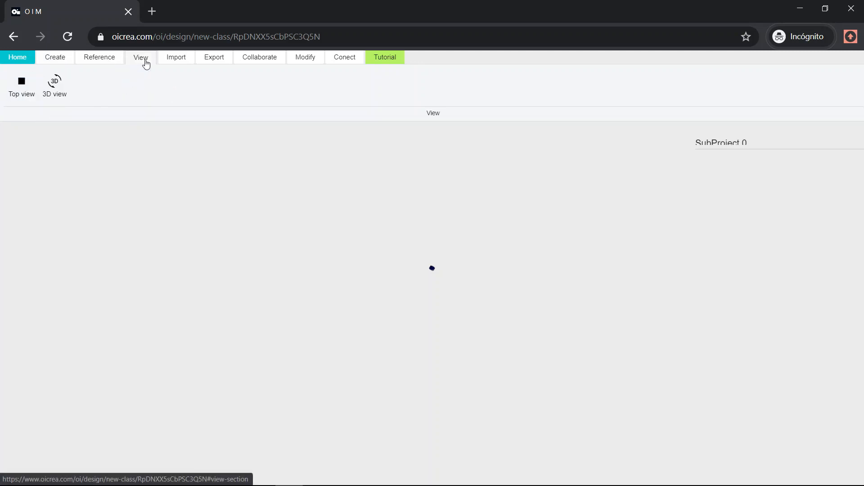
left_click(23, 90)
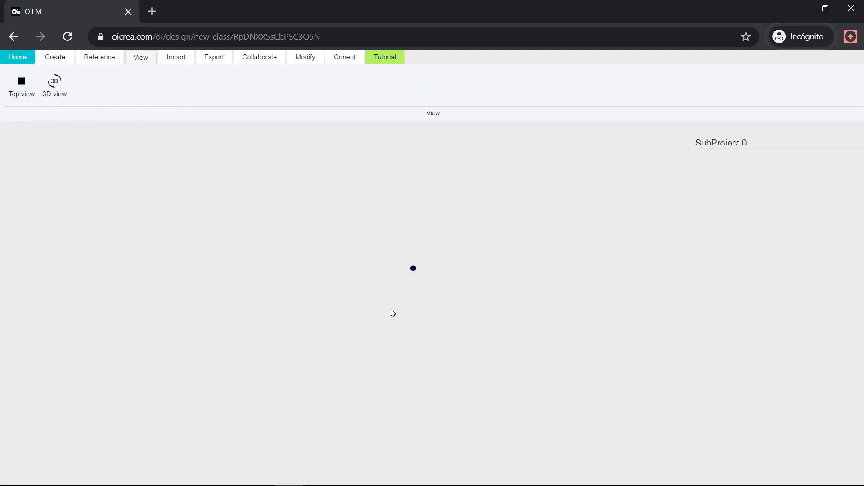
Start an extrusion profile above and to the right of the origin with a horizontal edge of length a-2*g
scroll(376, 296, "up", 1)
scroll(455, 247, "up", 3)
scroll(402, 256, "up", 1)
scroll(403, 260, "up", 2)
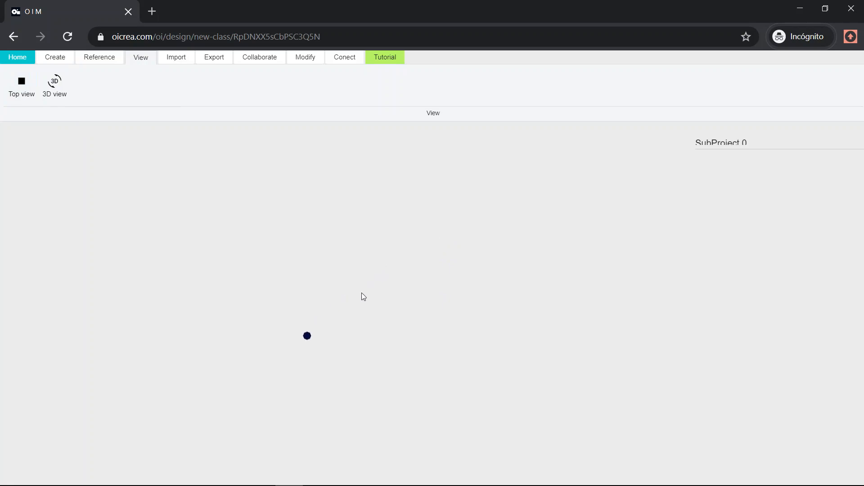
left_click(55, 59)
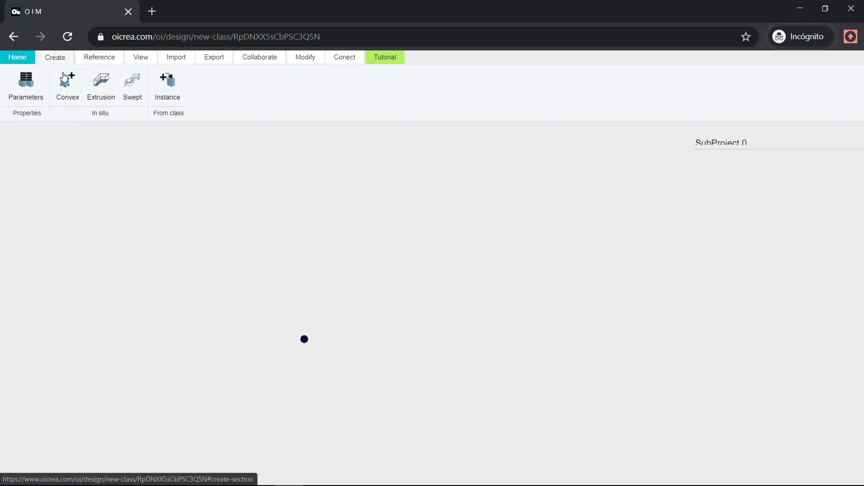
left_click(101, 84)
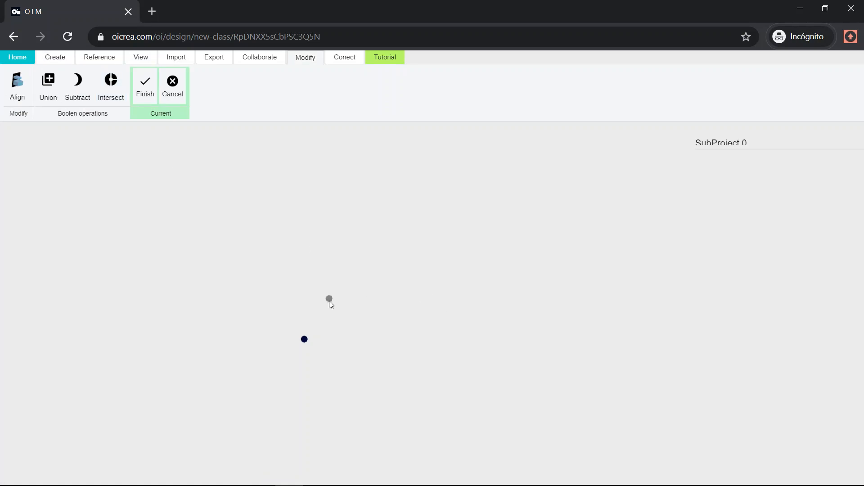
scroll(327, 312, "up", 1)
left_click(259, 341)
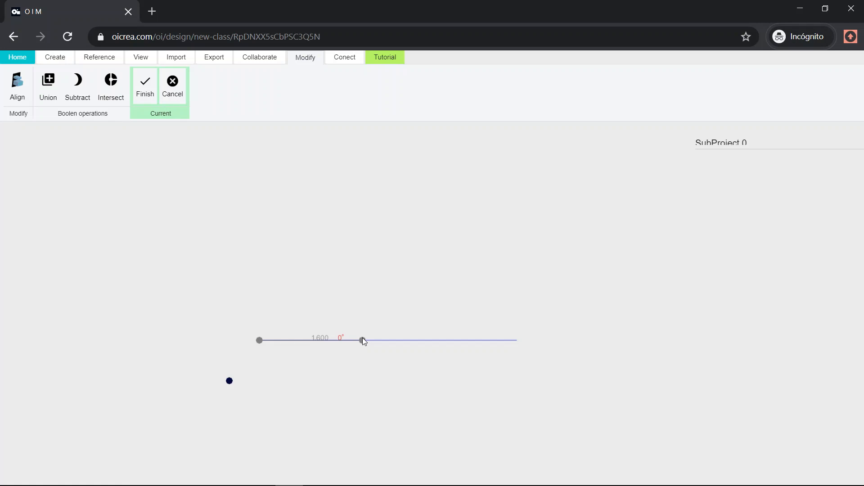
type("a-")
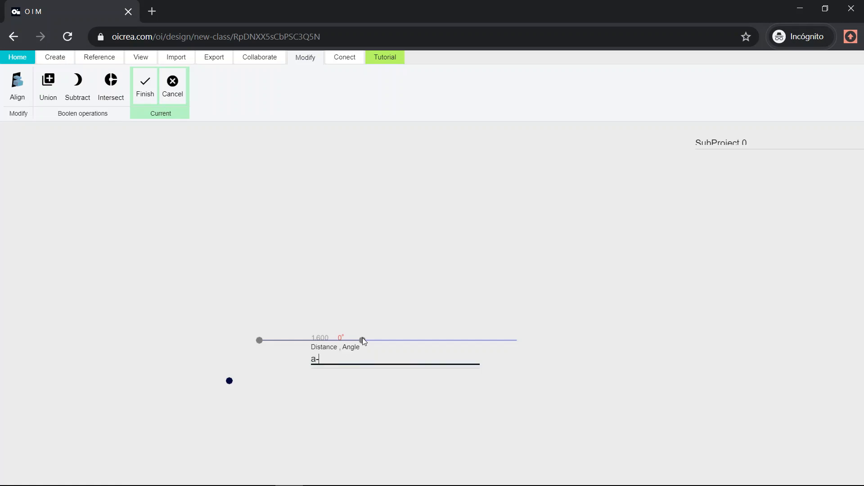
type("2*g")
key("Return")
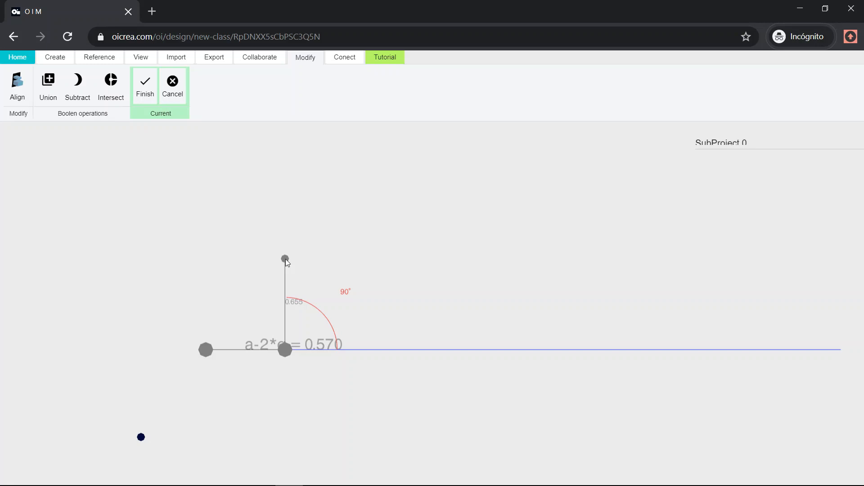
Complete the rectangular profile with sides p, a-2*g and p, and finish the extrusion
type("p")
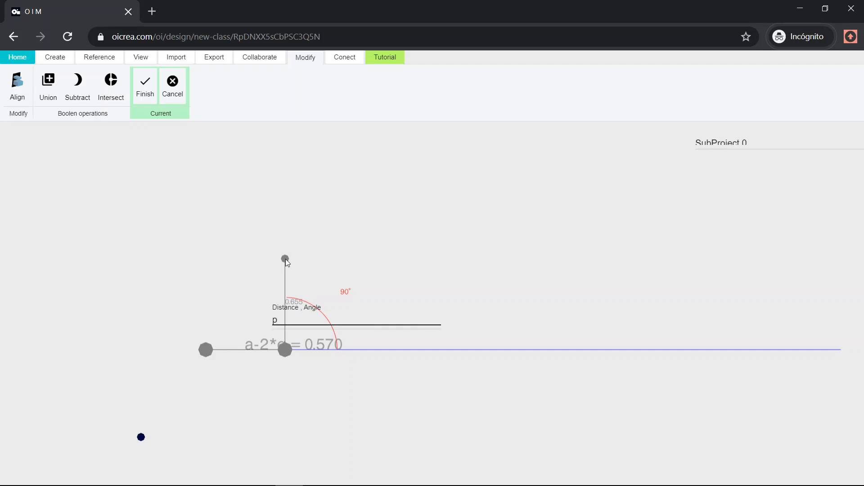
key("Return")
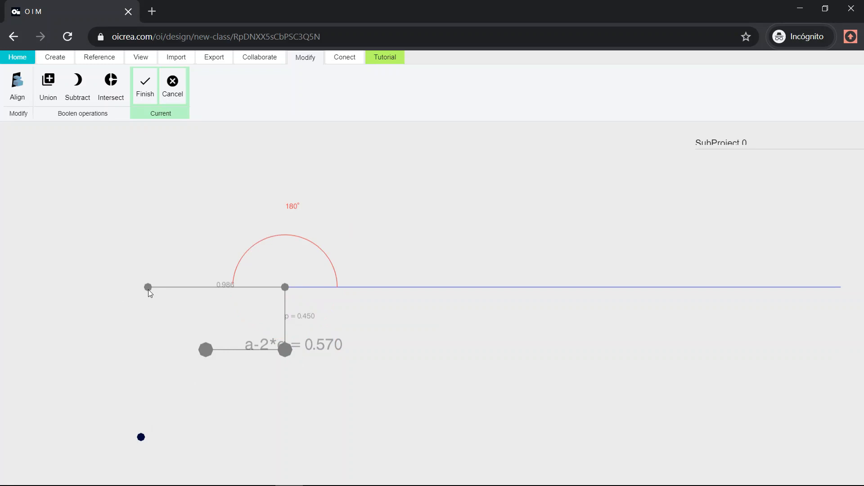
type("a-2*g")
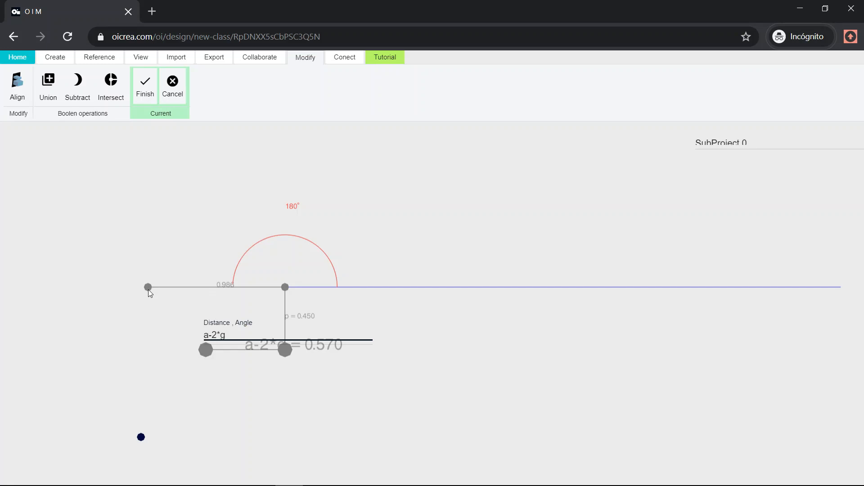
key("Return")
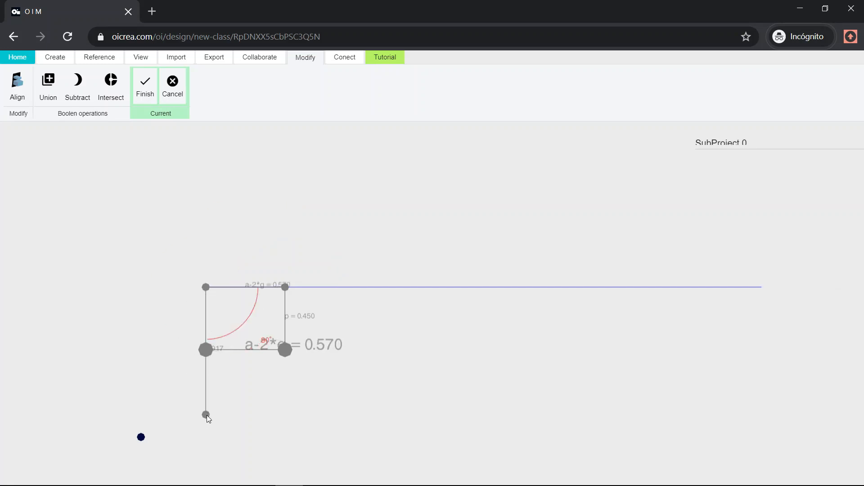
type("p")
key("Return")
left_click(144, 86)
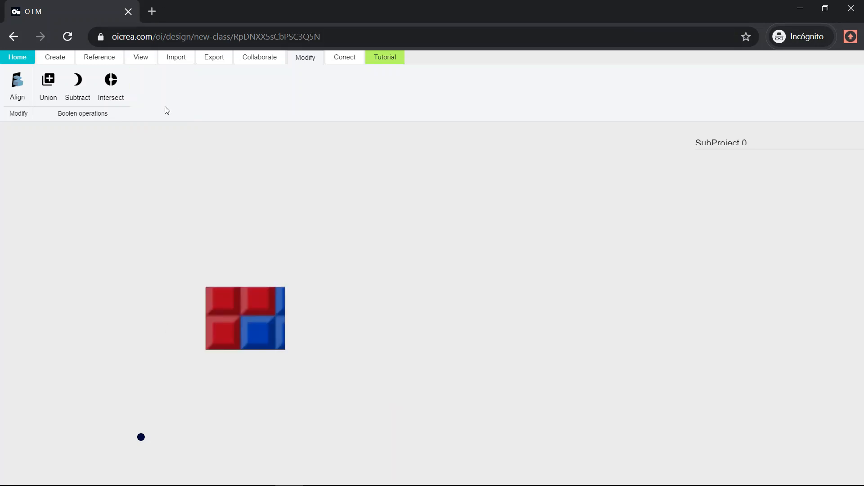
Set the extruded block's height to the parameter g
left_click(331, 308)
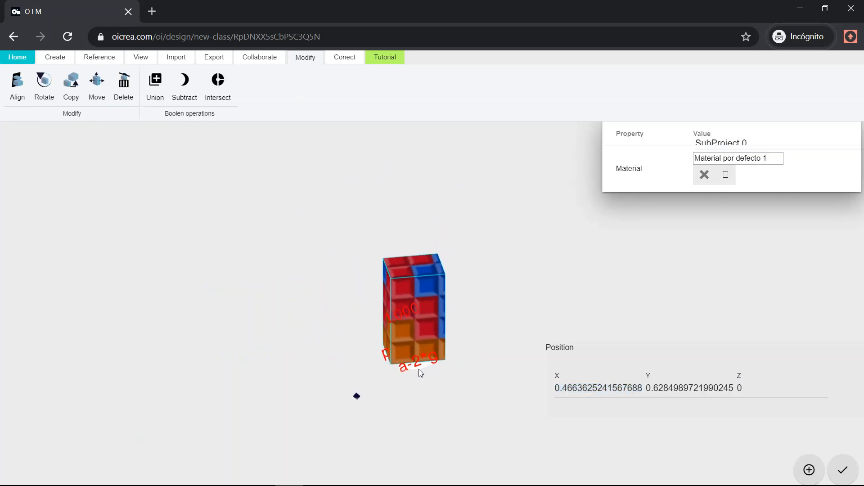
scroll(396, 333, "up", 2)
left_click(398, 325)
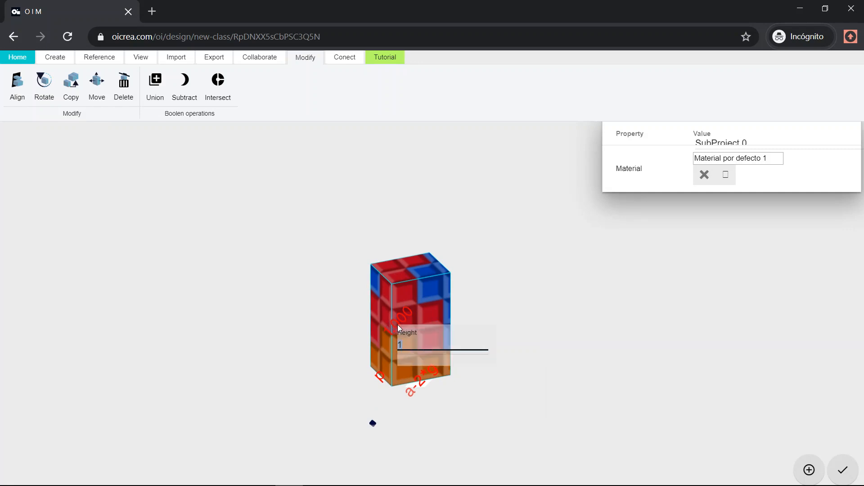
type("g")
key("Return")
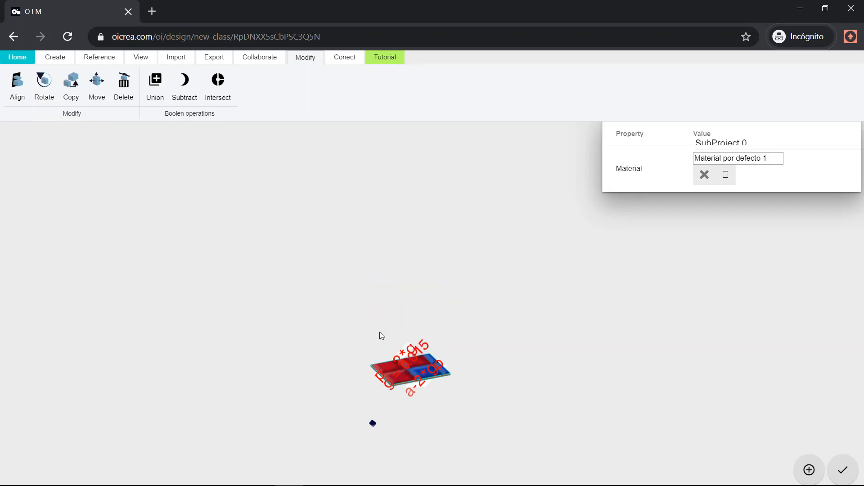
Assign the material "Blanco por defecto" to the extruded board and deselect it
left_click(371, 333)
left_click_drag(371, 333, 393, 395)
left_click(425, 324)
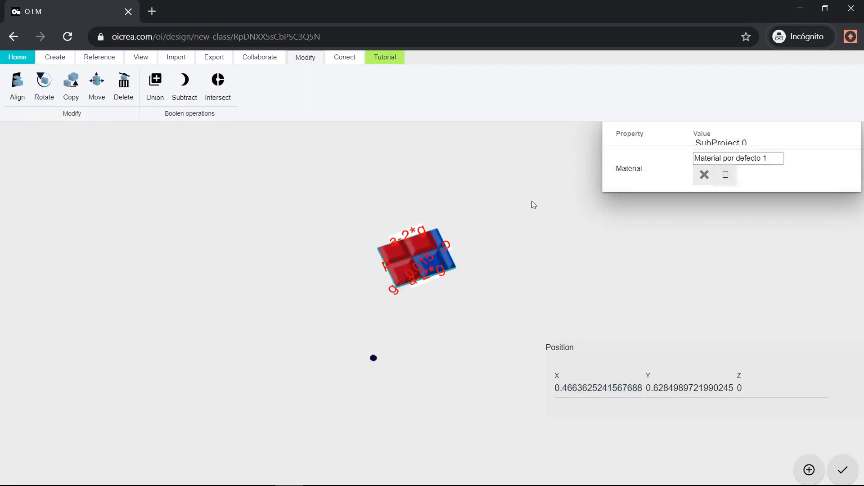
left_click(727, 175)
scroll(499, 265, "down", 4)
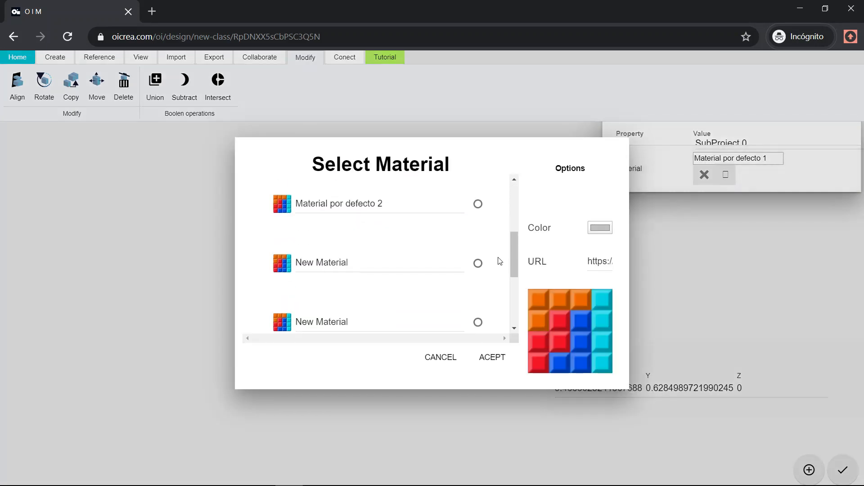
scroll(499, 261, "down", 1)
scroll(498, 259, "down", 2)
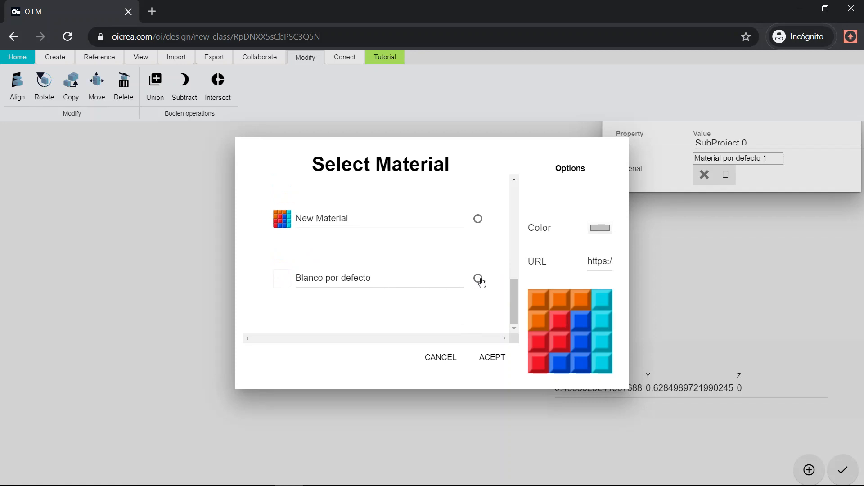
left_click(478, 279)
left_click(492, 358)
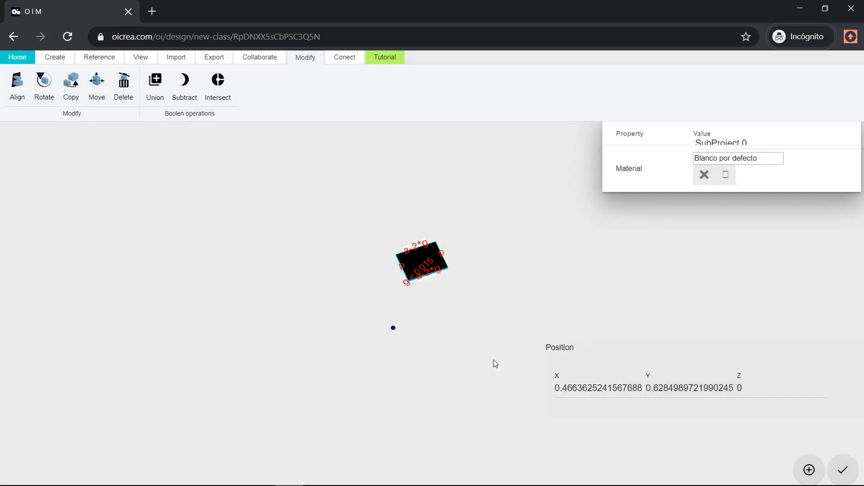
left_click(445, 292)
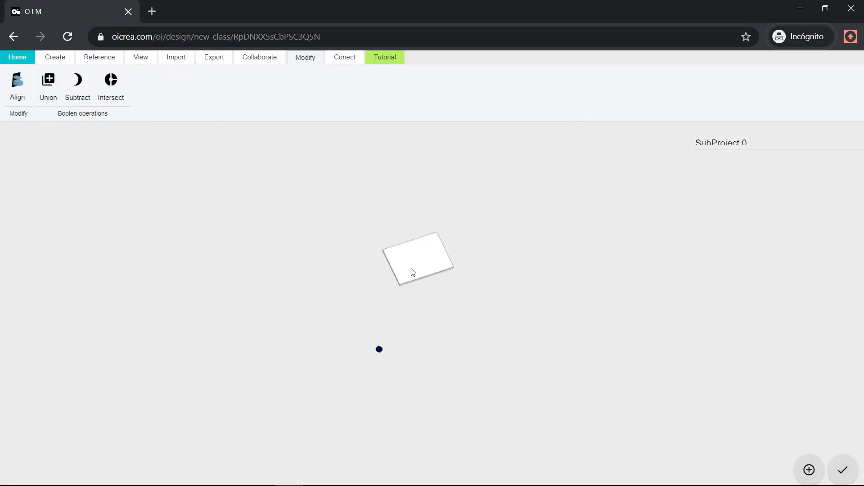
Move the board to the origin by setting its X and Y position to 0
left_click(412, 271)
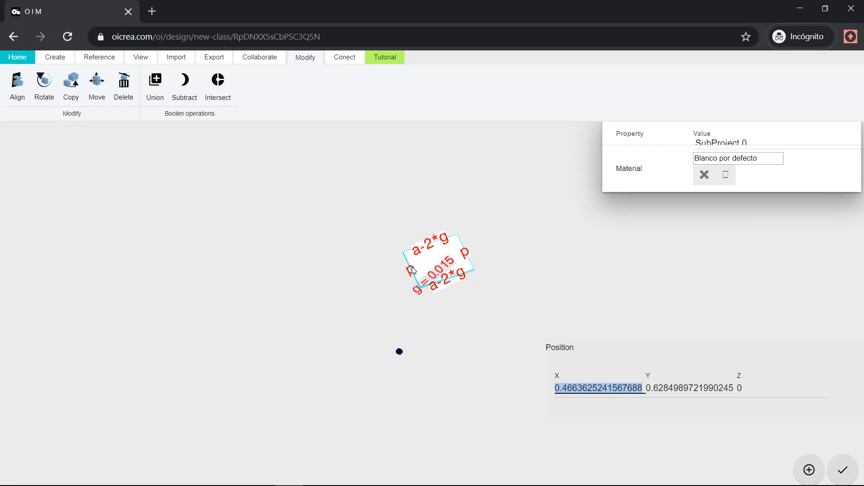
type("0")
key("Tab")
type("0")
key("Tab")
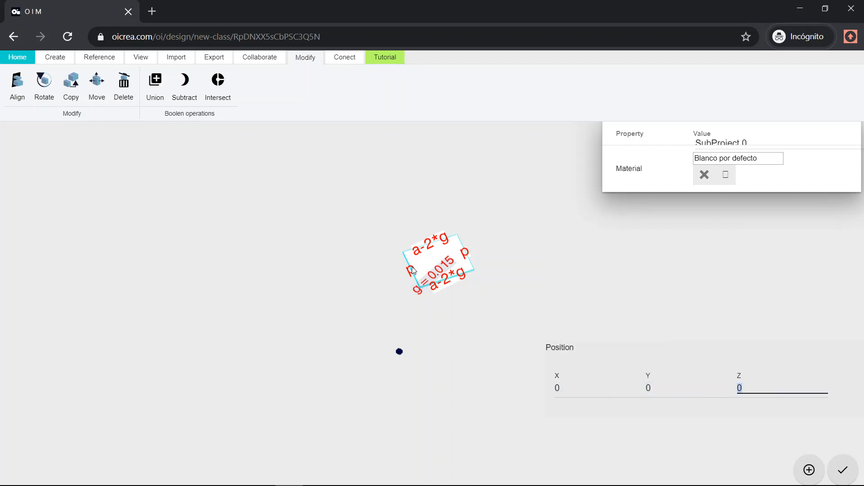
left_click(389, 388)
Try offsetting the board from the origin by setting its Y position to g
scroll(388, 388, "up", 5)
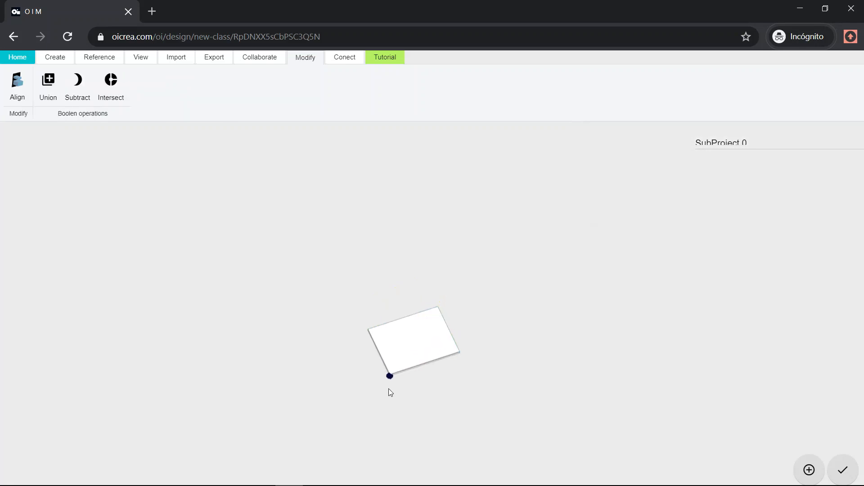
right_click_drag(417, 382, 447, 298)
scroll(428, 290, "up", 4)
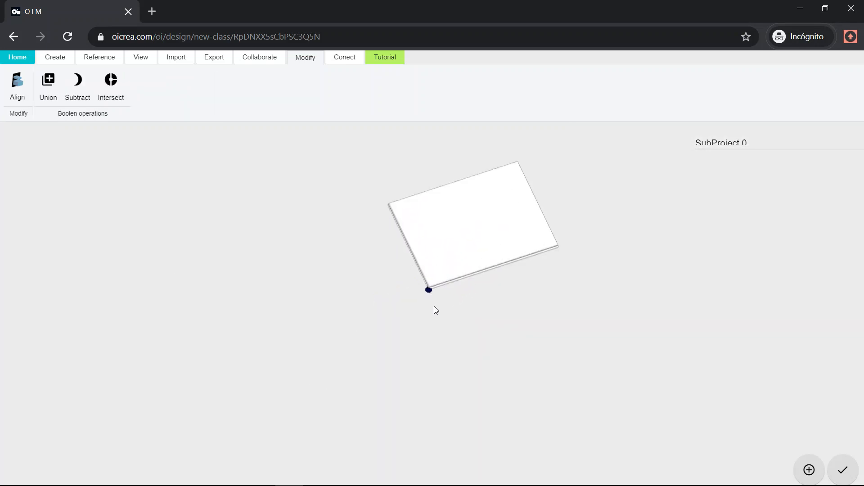
scroll(428, 311, "up", 4)
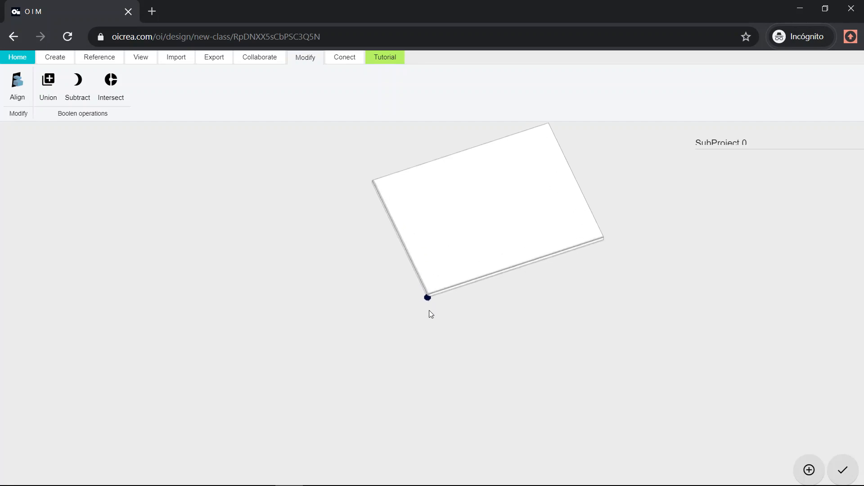
left_click(456, 266)
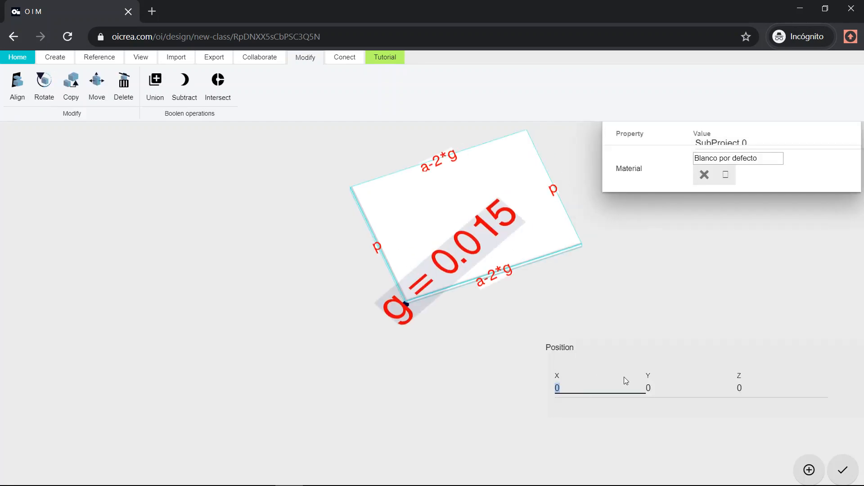
key("Tab")
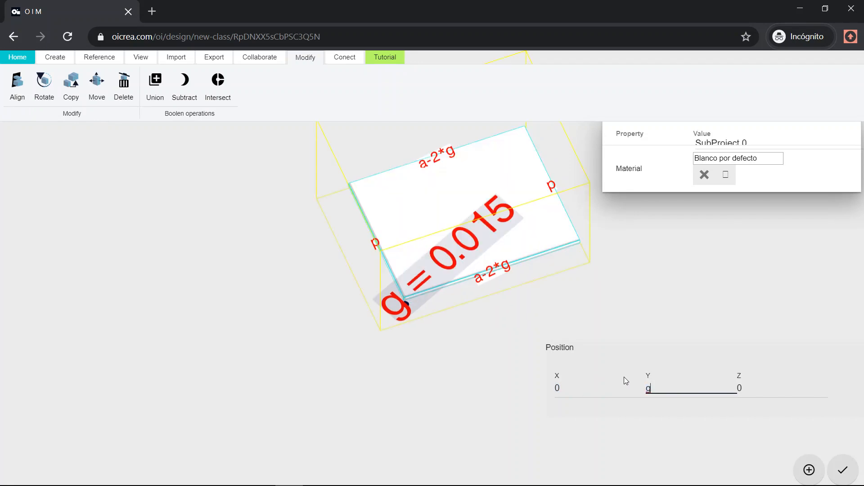
left_click_drag(439, 324, 431, 288)
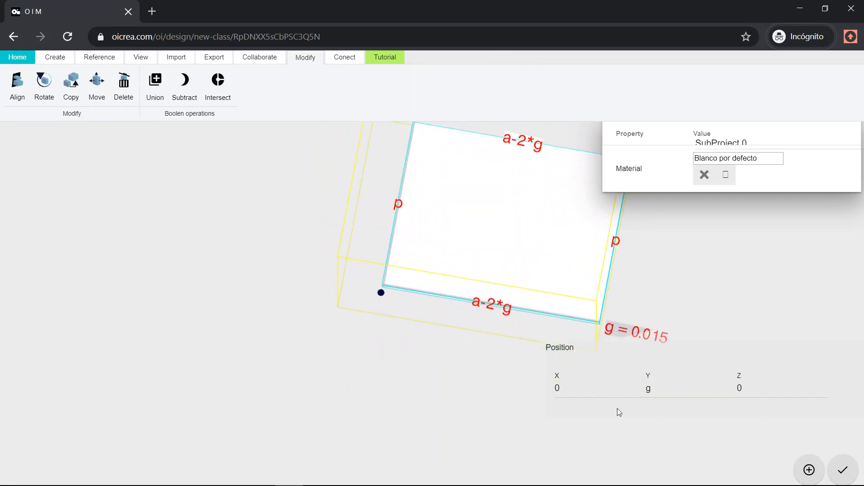
Set the board's X position to g and its Y position to 0, and deselect it
left_click(594, 393)
key("BackSpace")
type("g")
key("Tab")
type("0")
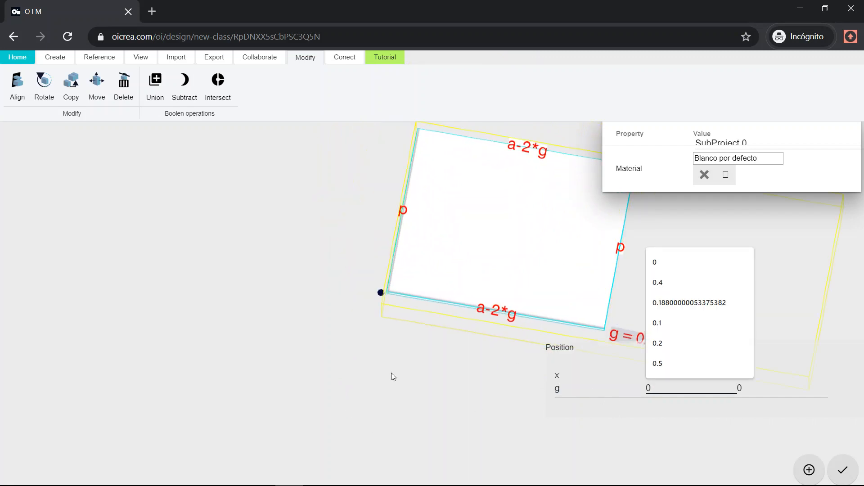
left_click(390, 372)
Examine the board's offset from the origin marker from several angles and distances
left_click_drag(387, 356, 443, 328)
scroll(408, 329, "up", 5)
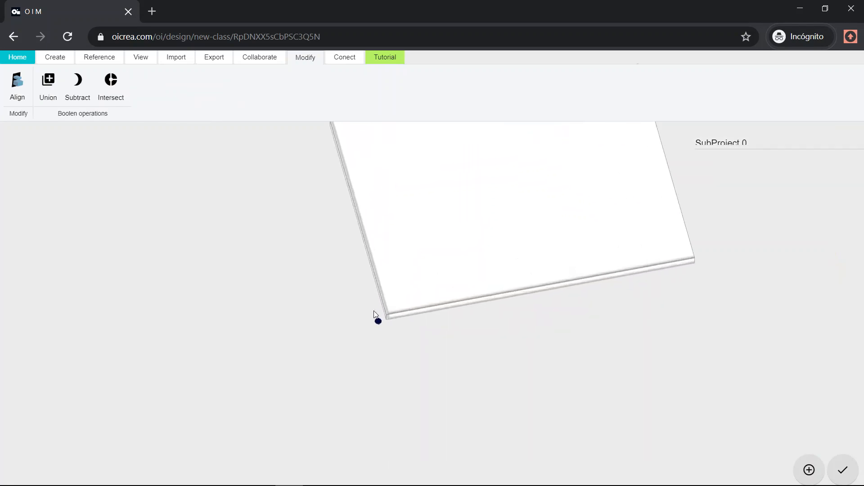
left_click_drag(374, 311, 396, 345)
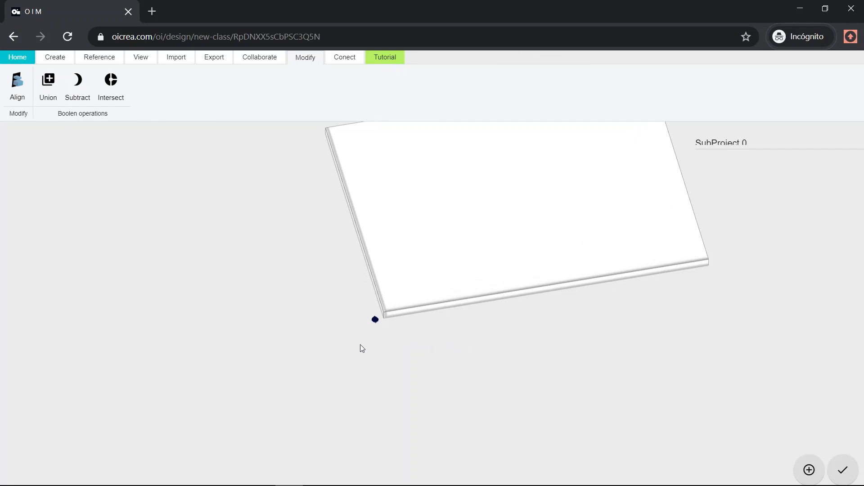
scroll(360, 344, "down", 7)
right_click_drag(528, 332, 452, 347)
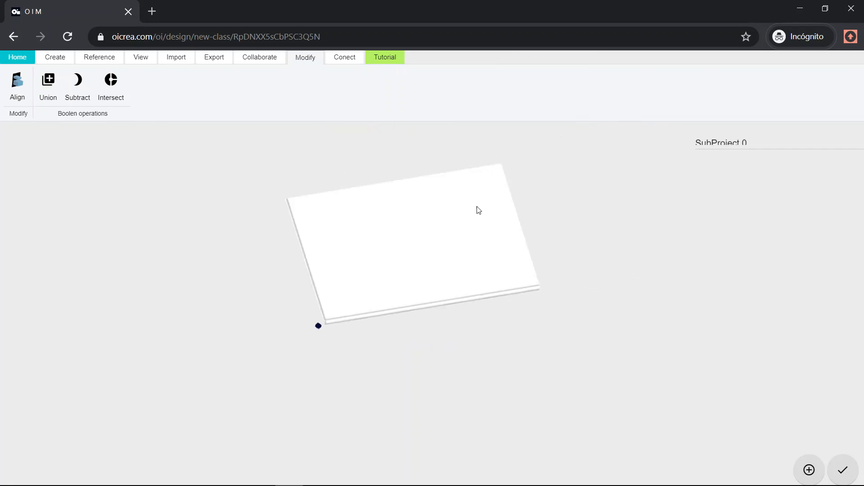
left_click(56, 61)
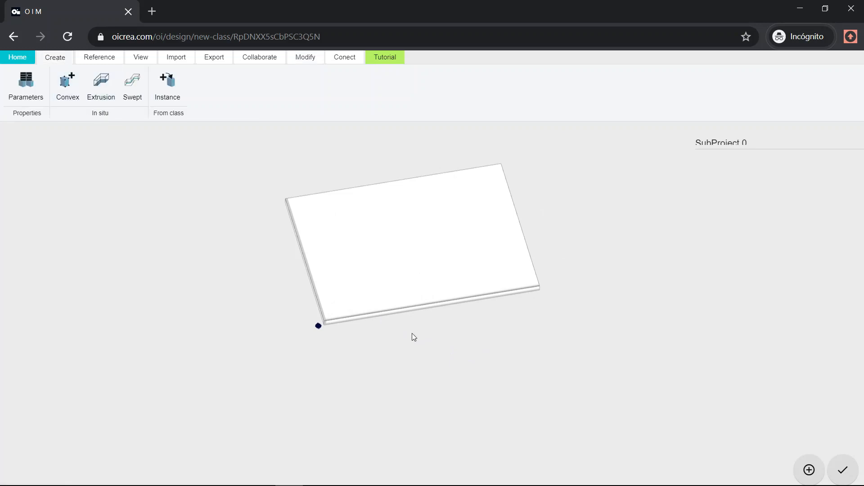
scroll(403, 355, "down", 3)
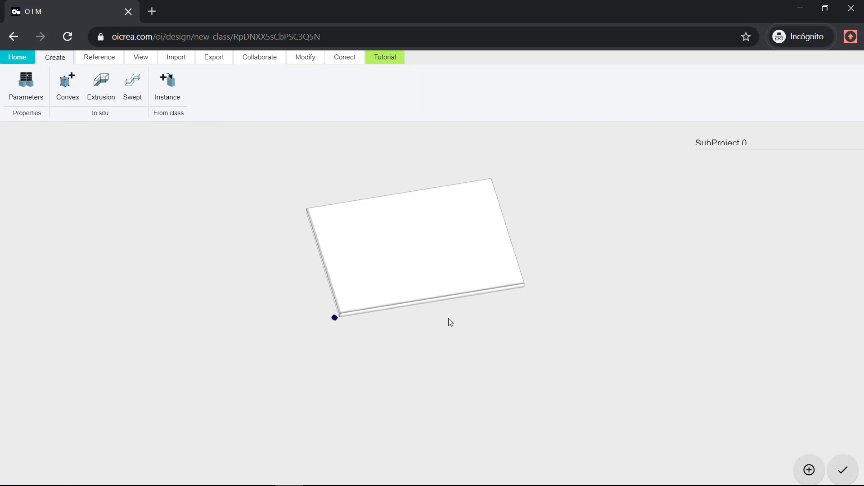
right_click_drag(431, 326, 346, 357)
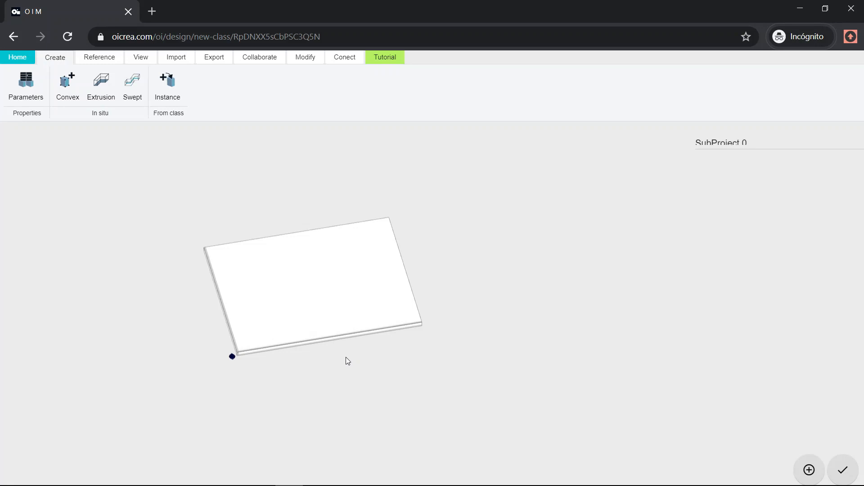
Copy the board about 1.04 units sideways, at about 4° to the X axis, to place a duplicate beside the original
left_click_drag(357, 364, 312, 303)
left_click(269, 277)
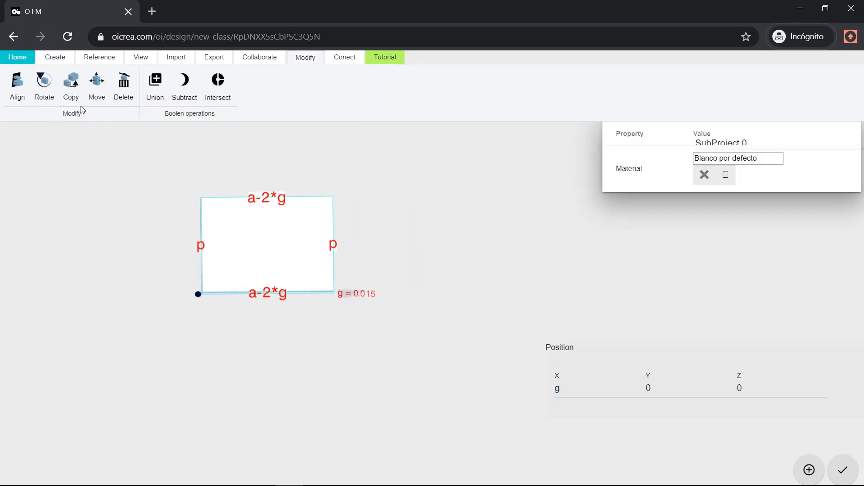
left_click(71, 88)
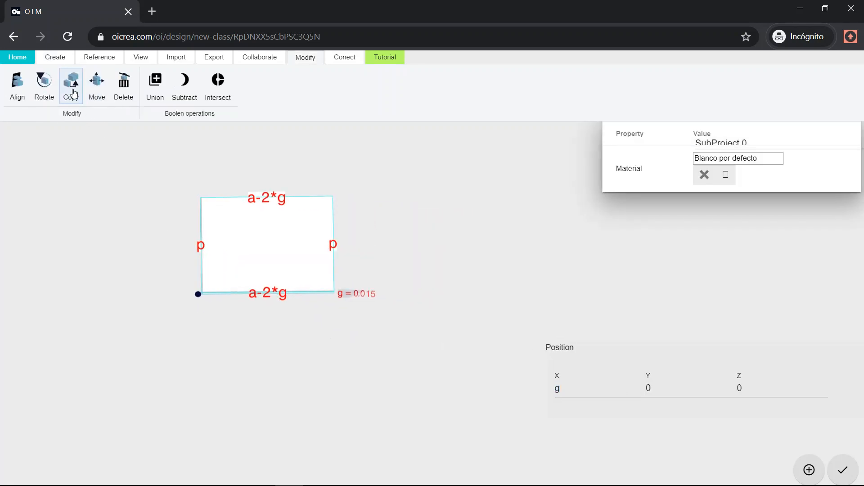
left_click(274, 353)
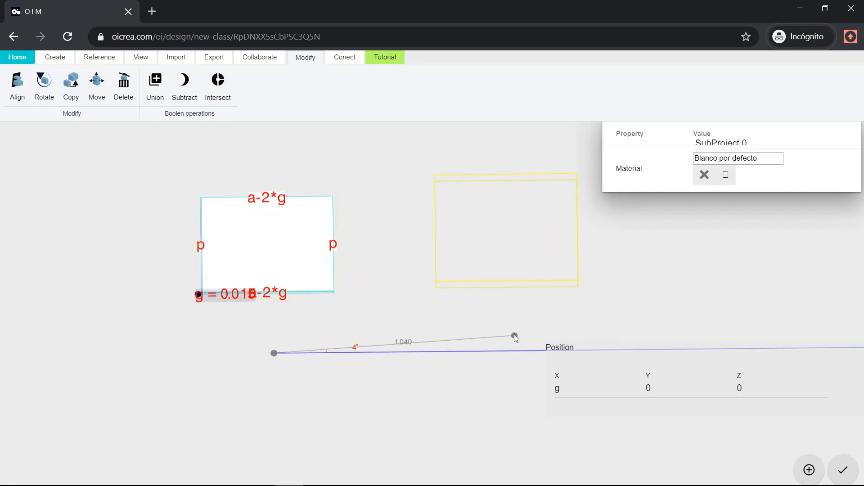
left_click(514, 336)
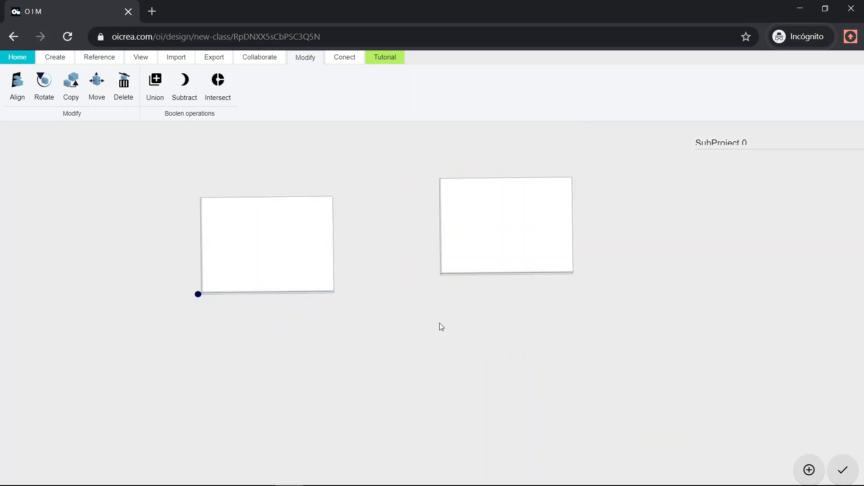
Select the copied board and set the length of its front a-2*g edge to h
left_click_drag(464, 312, 464, 290)
right_click_drag(464, 291, 449, 315)
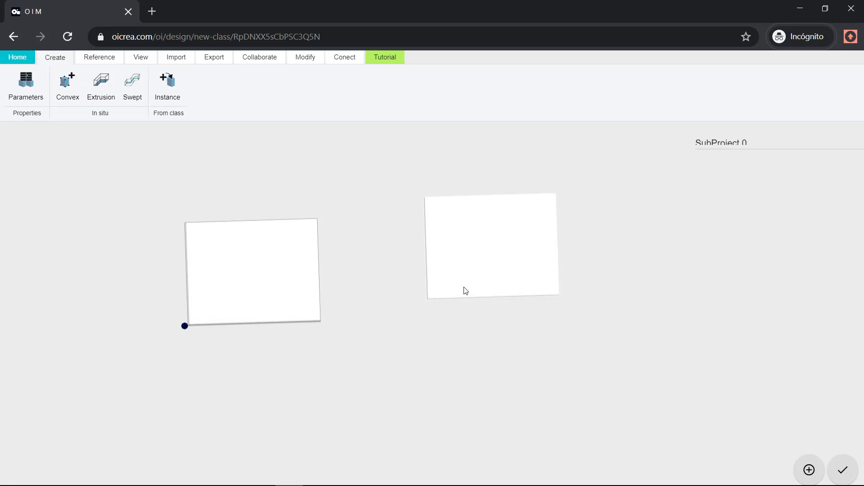
right_click_drag(441, 329, 405, 337)
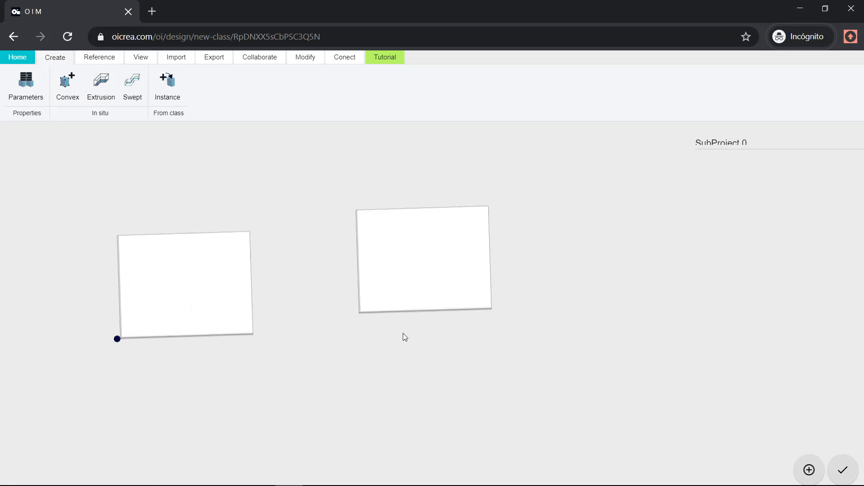
left_click(438, 264)
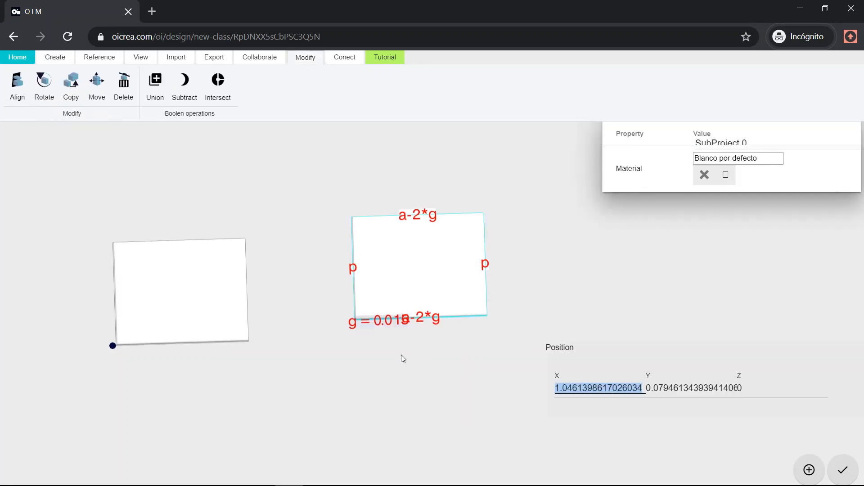
left_click_drag(403, 359, 403, 345)
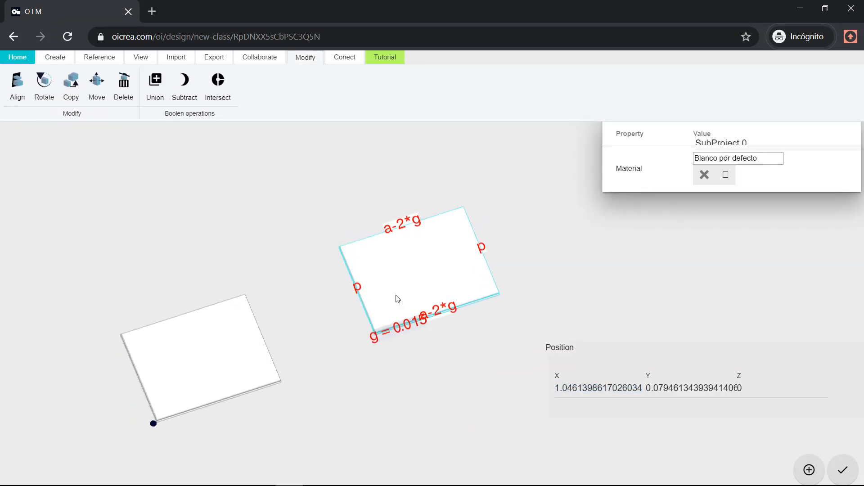
scroll(437, 344, "up", 3)
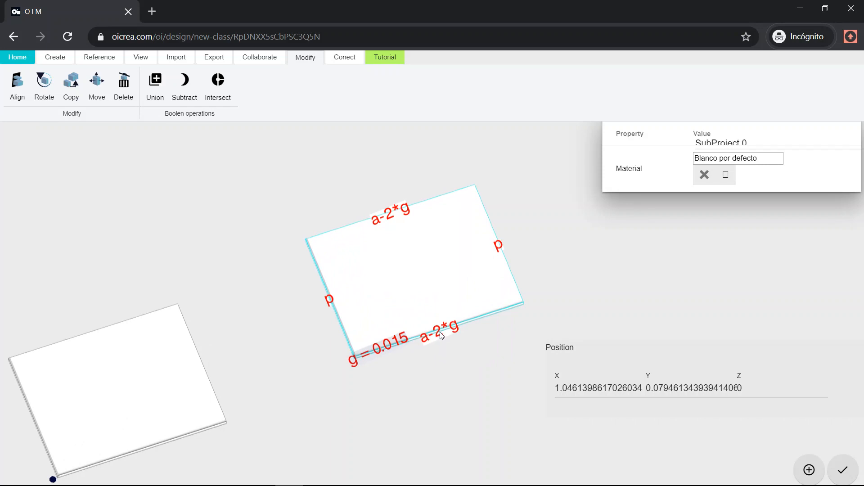
left_click(441, 335)
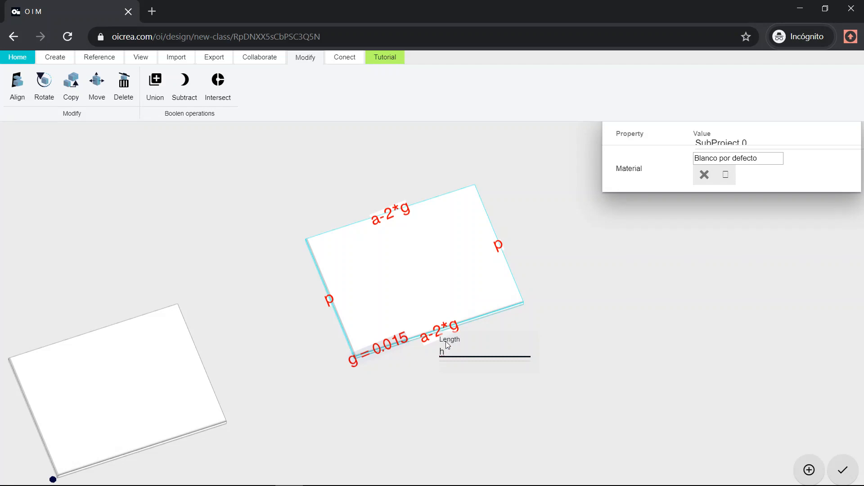
key("Return")
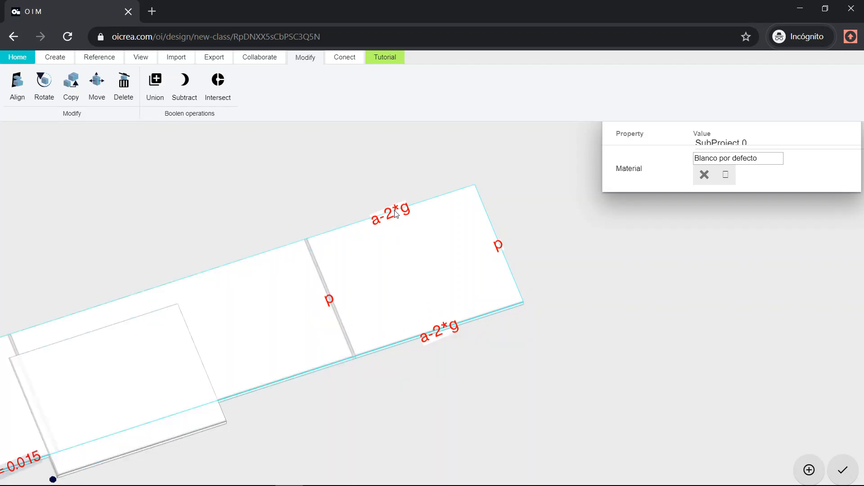
Change the copied board's remaining a-2*g edge length to h so its long sides match
left_click(396, 214)
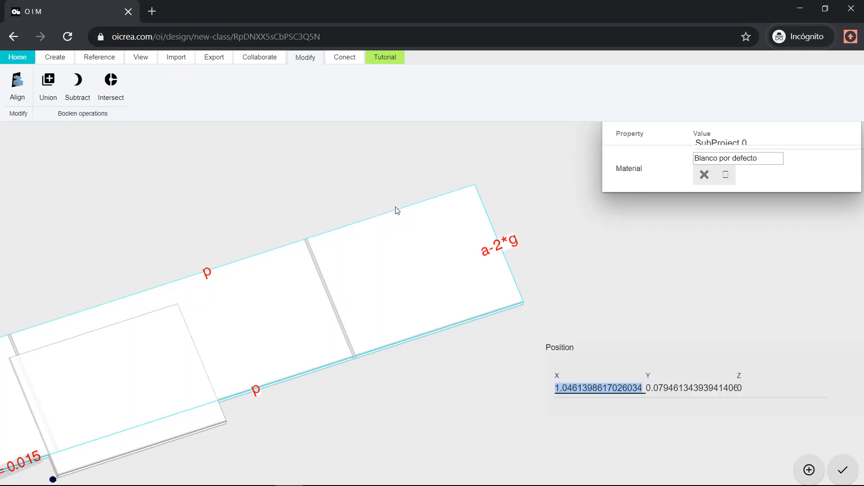
left_click(513, 242)
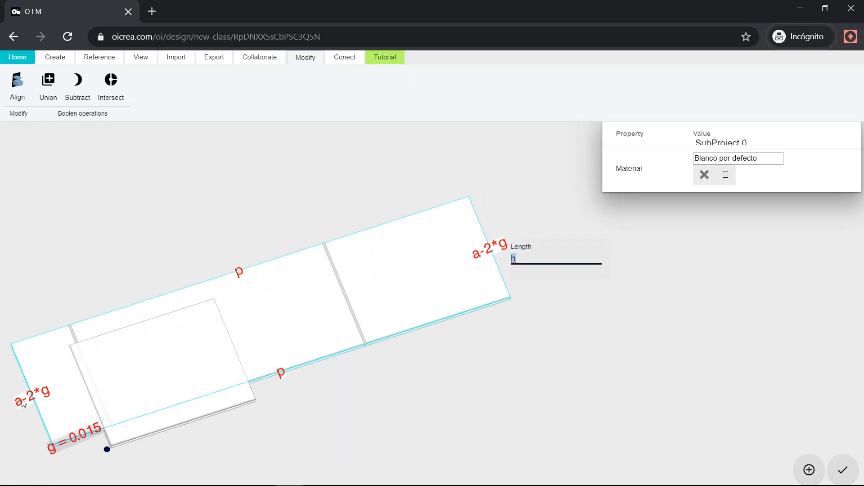
left_click(23, 400)
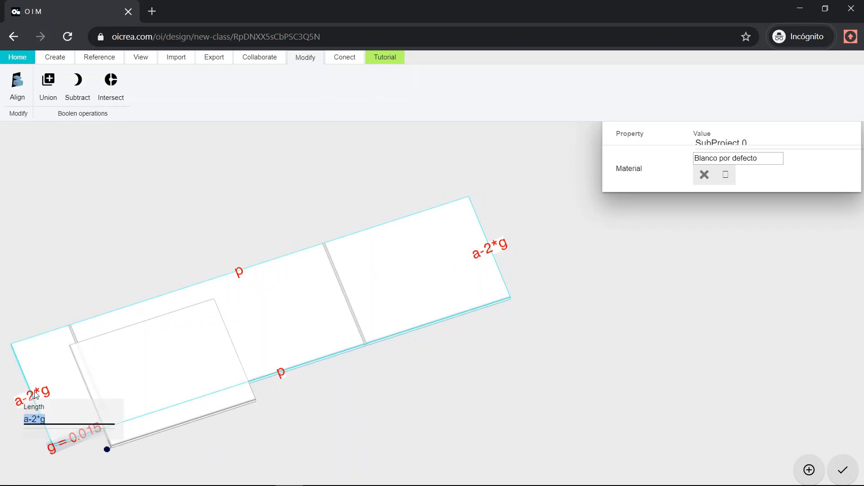
type("0")
key("Return")
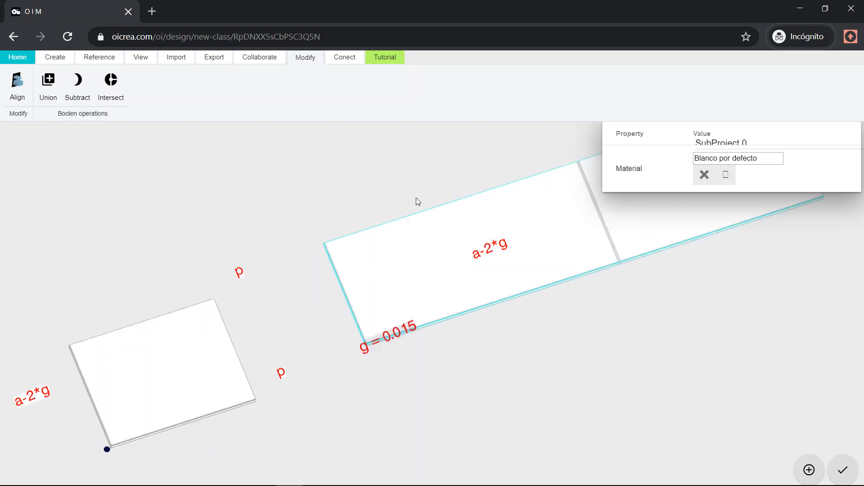
Align the copied h-long board against the original board's narrow p-long side face next to the origin
left_click_drag(345, 195, 380, 355)
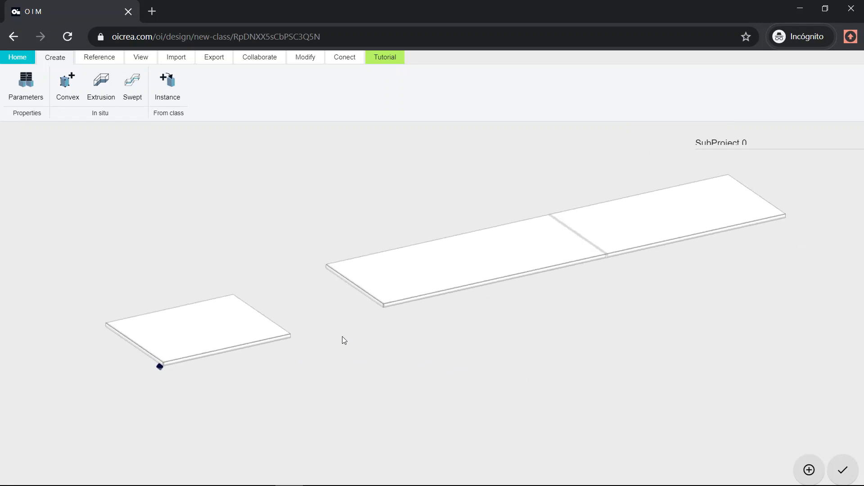
right_click_drag(335, 352, 348, 344)
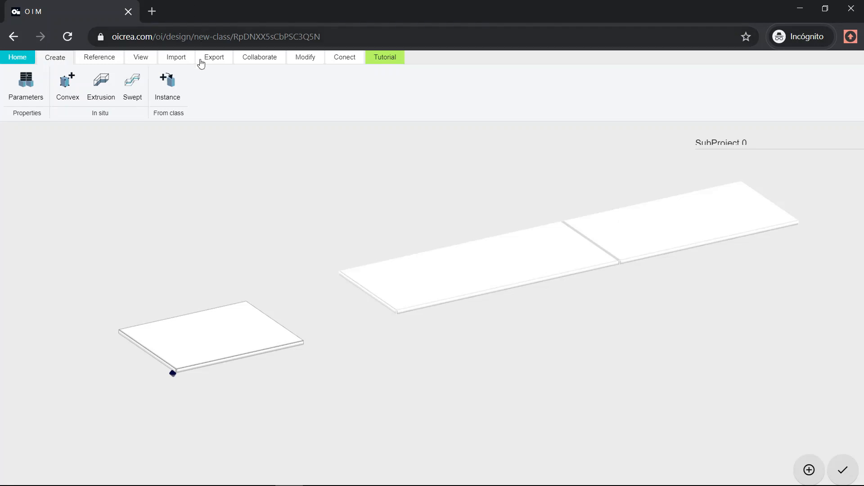
left_click(301, 61)
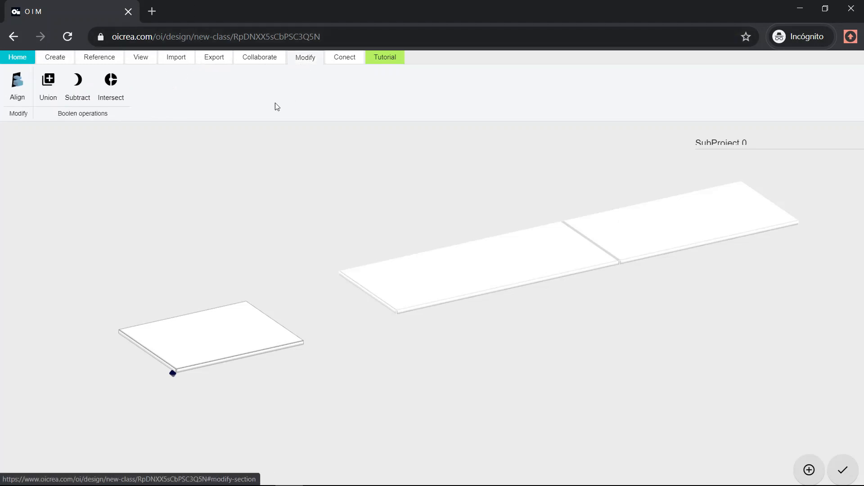
left_click(17, 90)
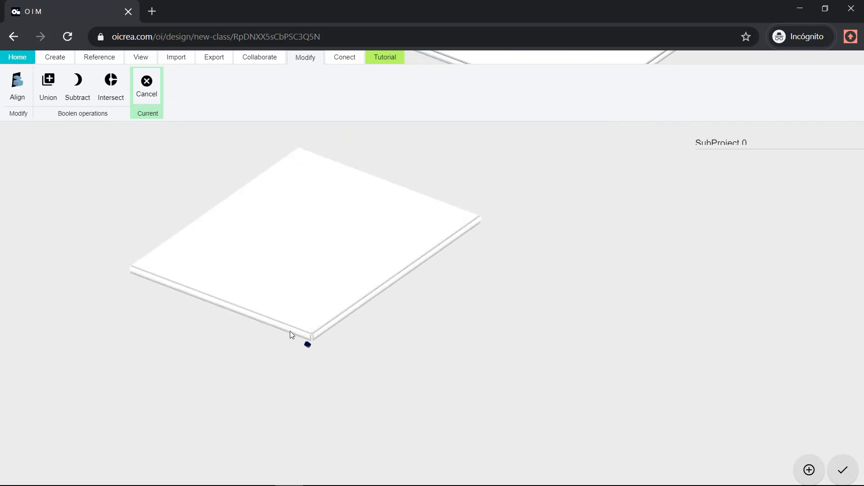
left_click(290, 335)
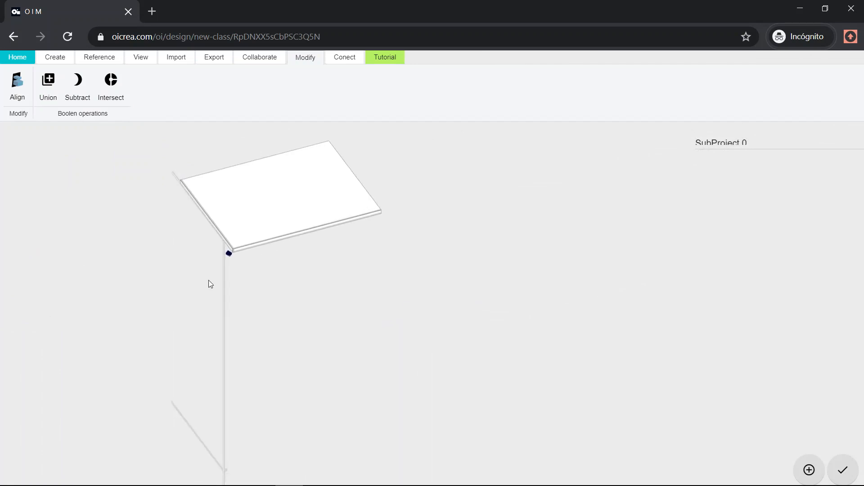
Set the vertical board's position to X 0 and Y 0, try -h for Z, set Z to h instead, and deselect it
left_click(209, 280)
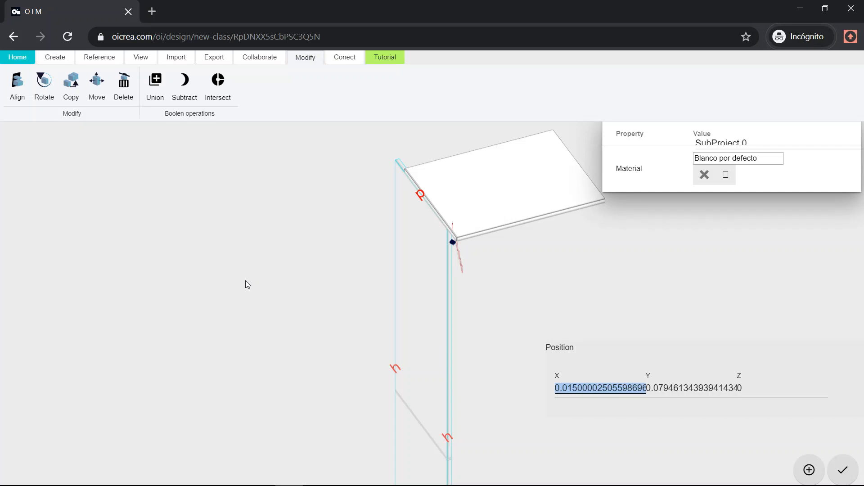
type("0")
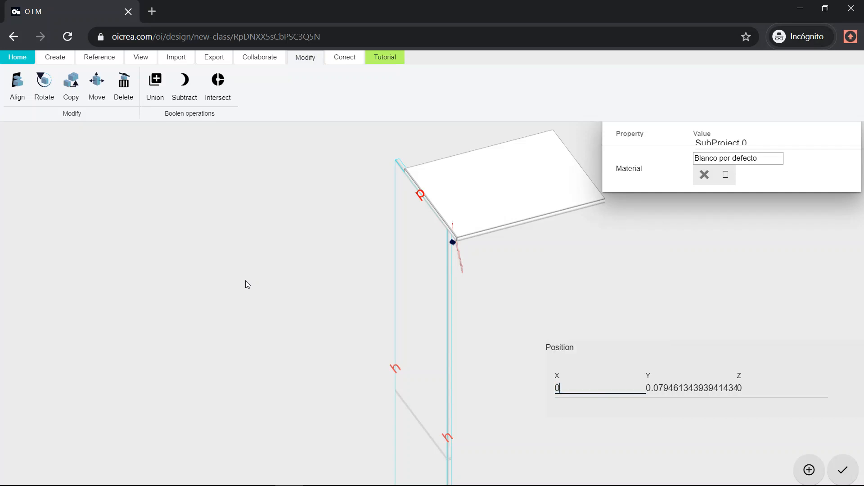
key("Tab")
type("0")
key("Tab")
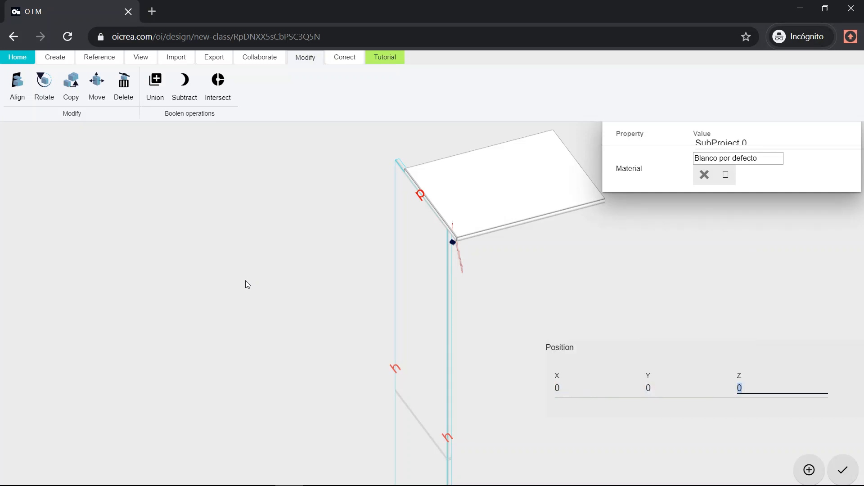
type("-h")
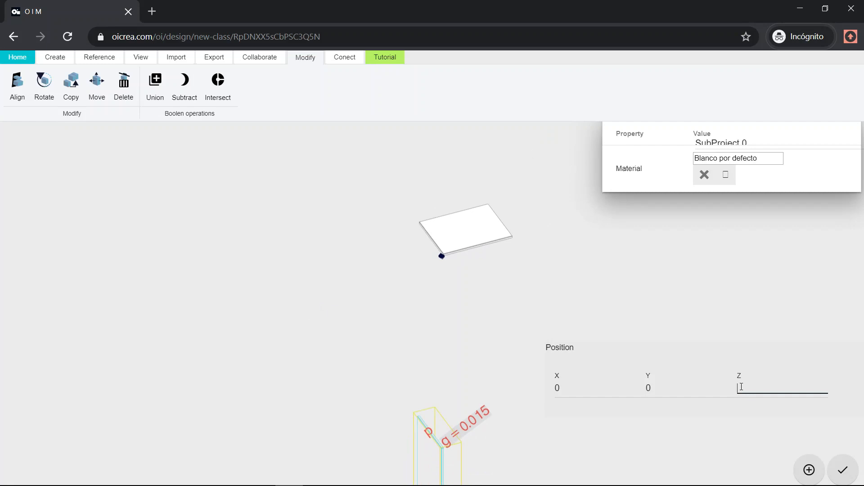
type("h")
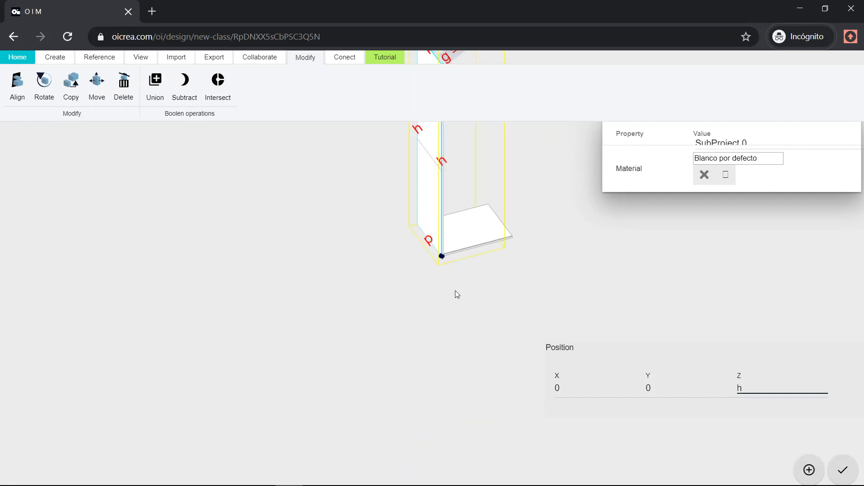
left_click(455, 290)
Inspect the corner at the origin where the vertical side board meets the horizontal base board
left_click_drag(444, 279, 472, 392)
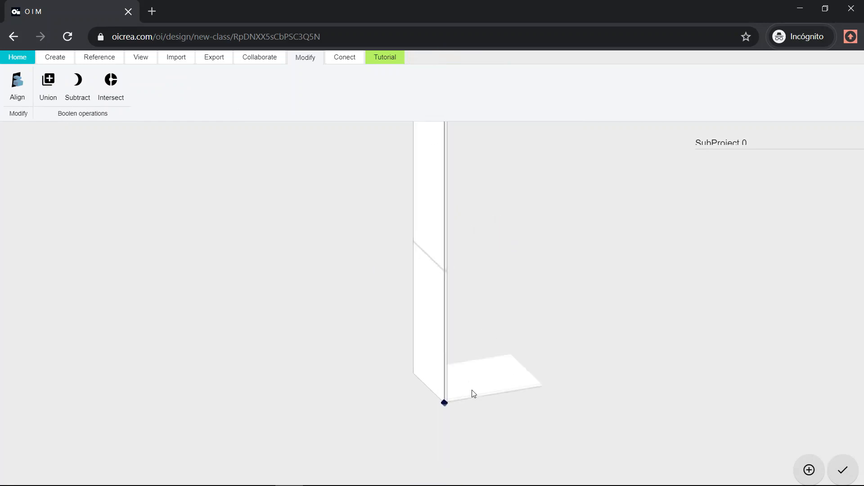
scroll(472, 391, "up", 5)
right_click_drag(452, 425, 450, 295)
scroll(453, 313, "up", 12)
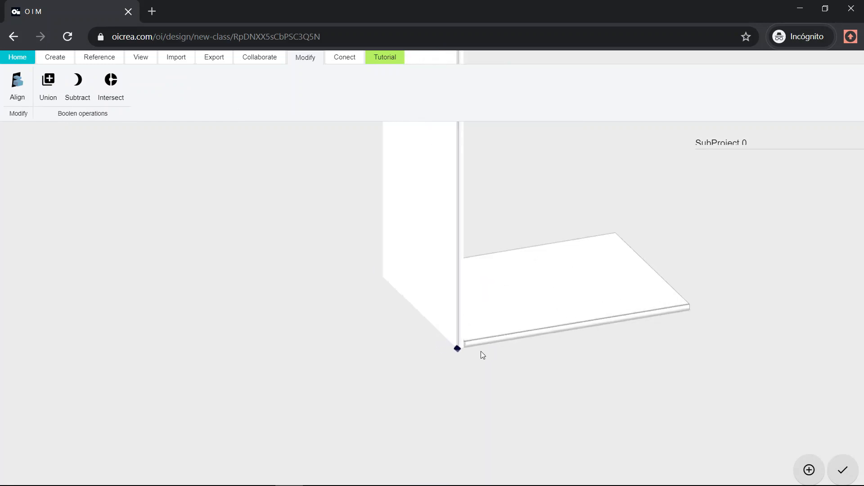
left_click_drag(481, 351, 351, 359)
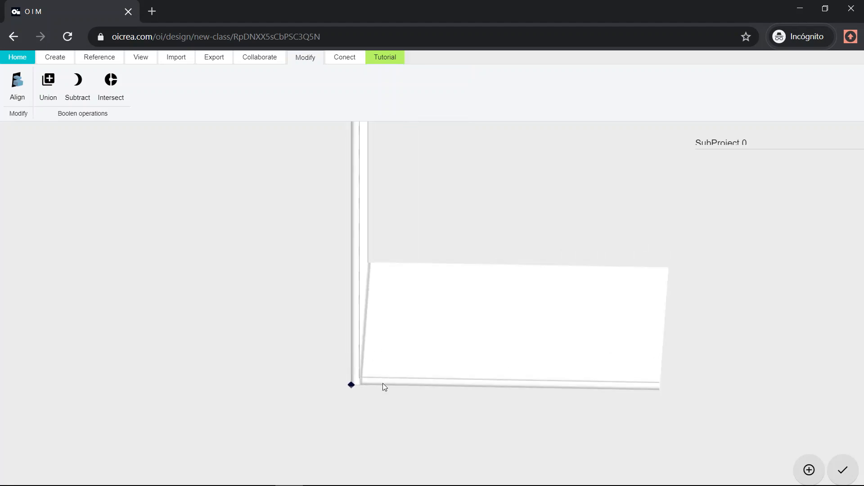
scroll(384, 386, "down", 6)
right_click_drag(284, 284, 302, 338)
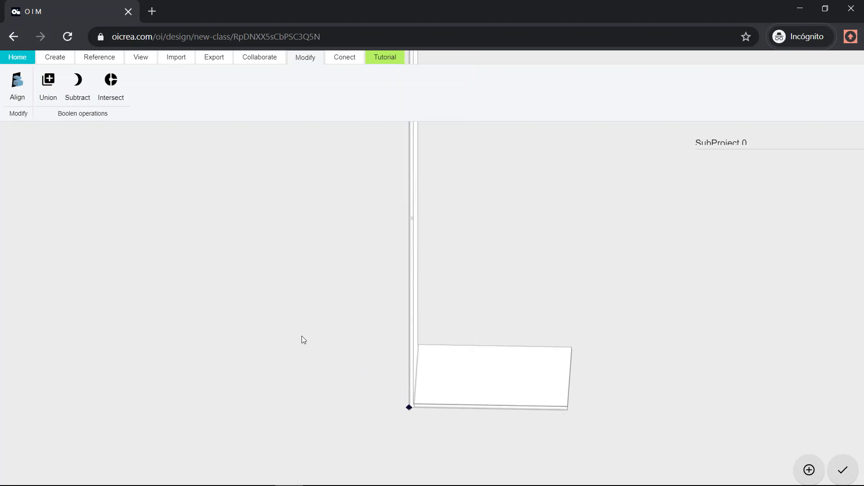
Copy the vertical side board from its bottom corner at the origin to the opposite front corner of the base board
left_click_drag(302, 336, 288, 350)
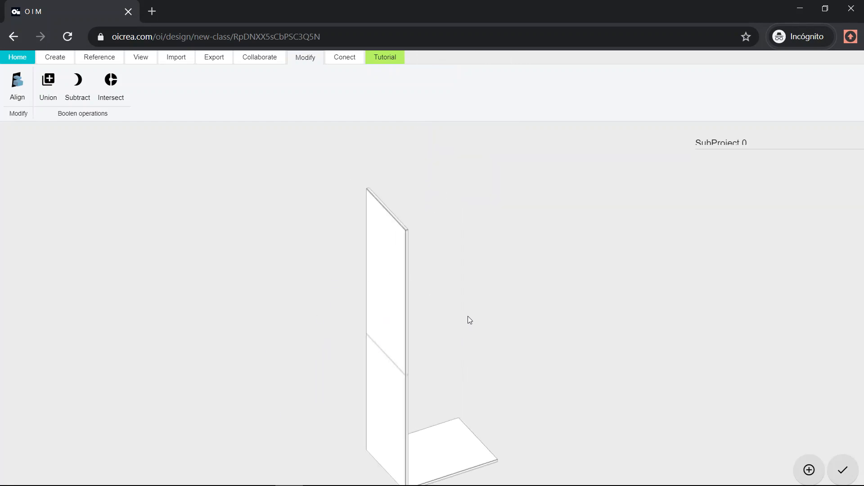
right_click_drag(485, 339, 426, 253)
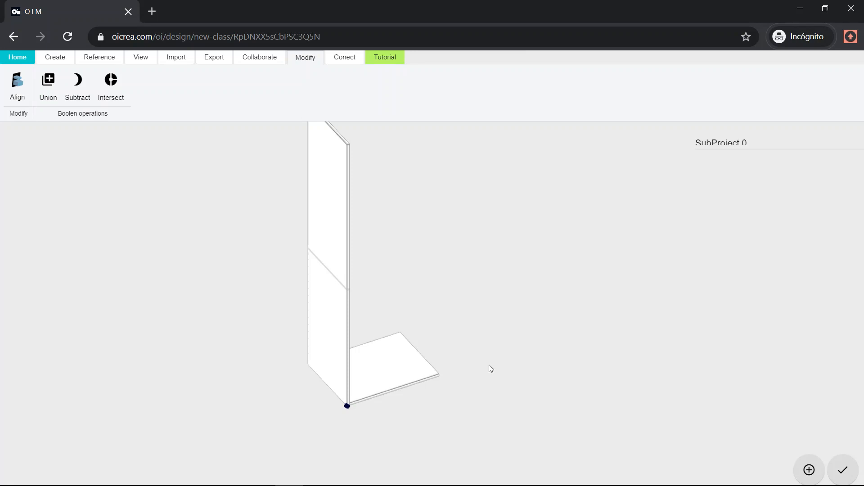
left_click_drag(406, 410, 311, 351)
left_click(314, 368)
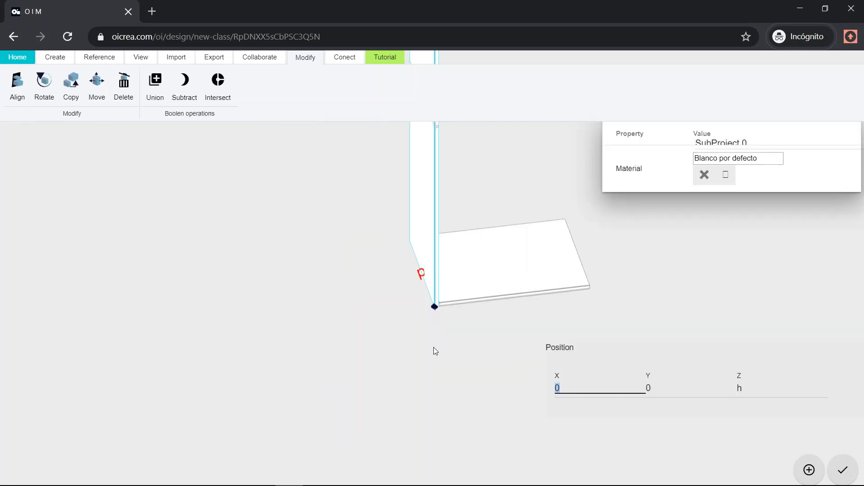
scroll(474, 328, "up", 6)
right_click_drag(465, 341, 395, 353)
scroll(336, 377, "up", 3)
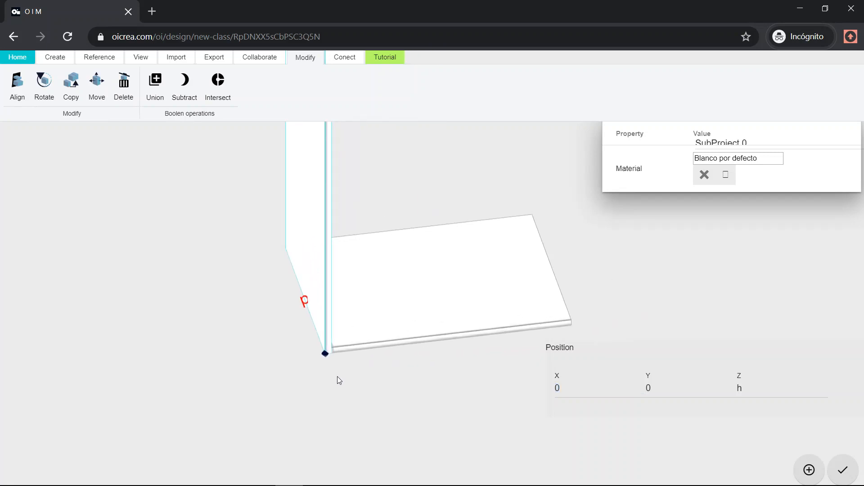
scroll(339, 383, "up", 6)
right_click_drag(339, 383, 280, 345)
scroll(269, 389, "up", 2)
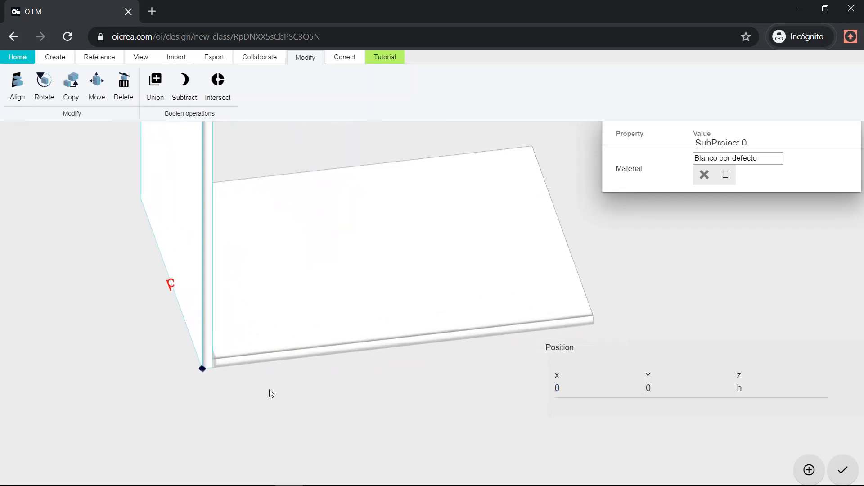
left_click(204, 370)
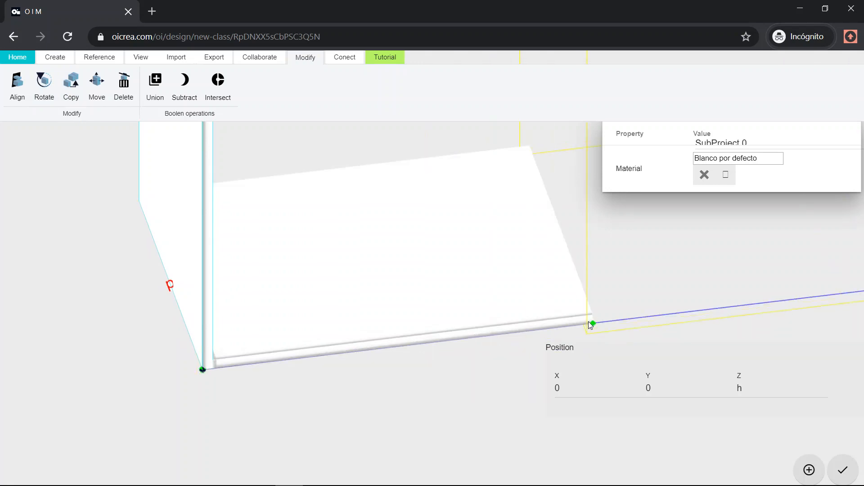
left_click(588, 321)
left_click(438, 399)
scroll(437, 396, "down", 5)
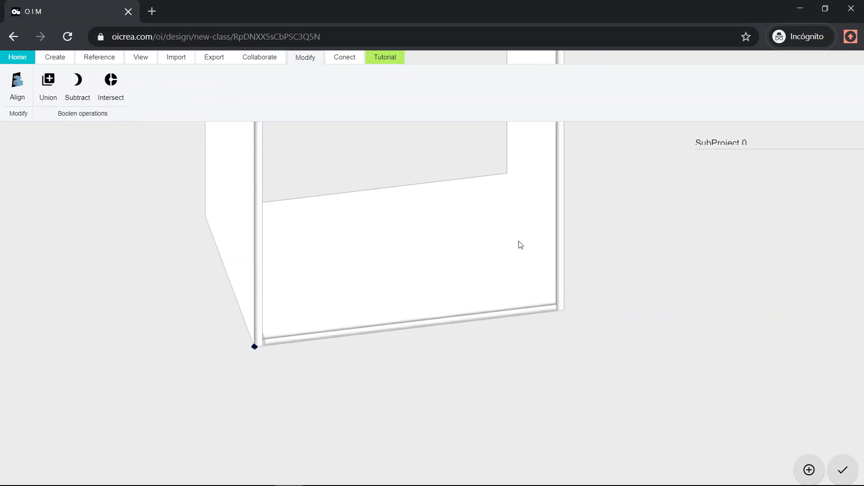
Set the copied side board's position to X a-g, Y 0 and Z h, and deselect it
left_click(548, 162)
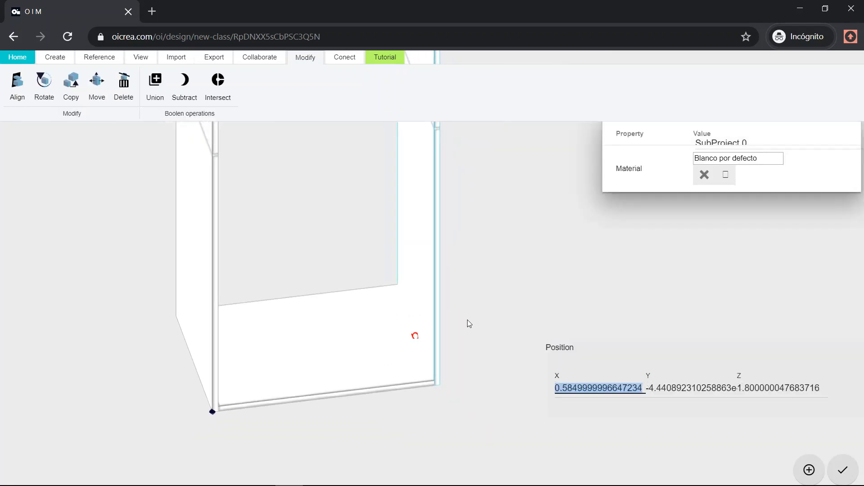
left_click(516, 237)
left_click(420, 244)
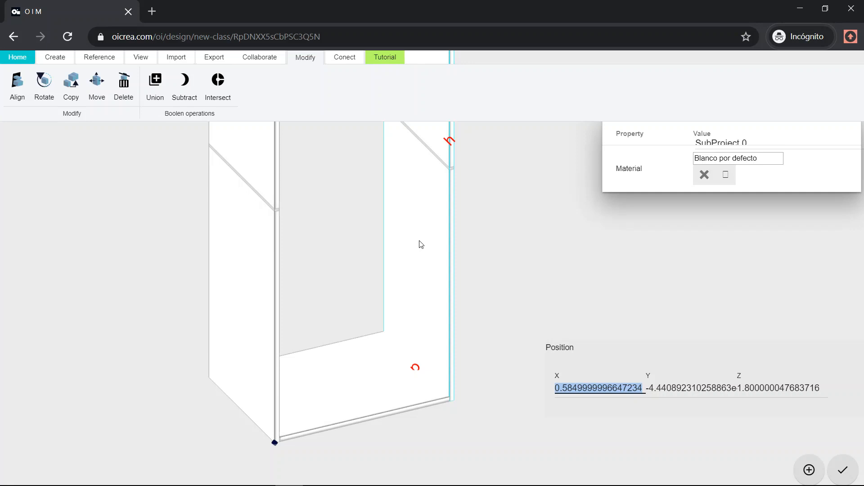
type("a-g")
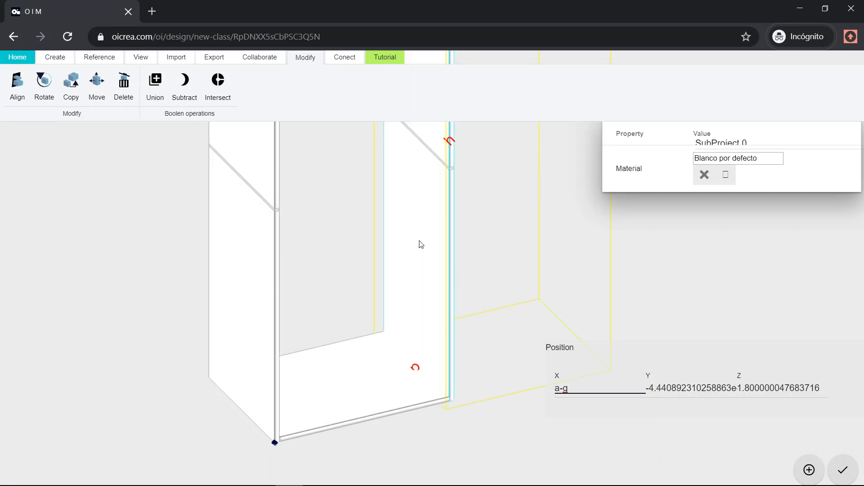
left_click(660, 388)
type("0")
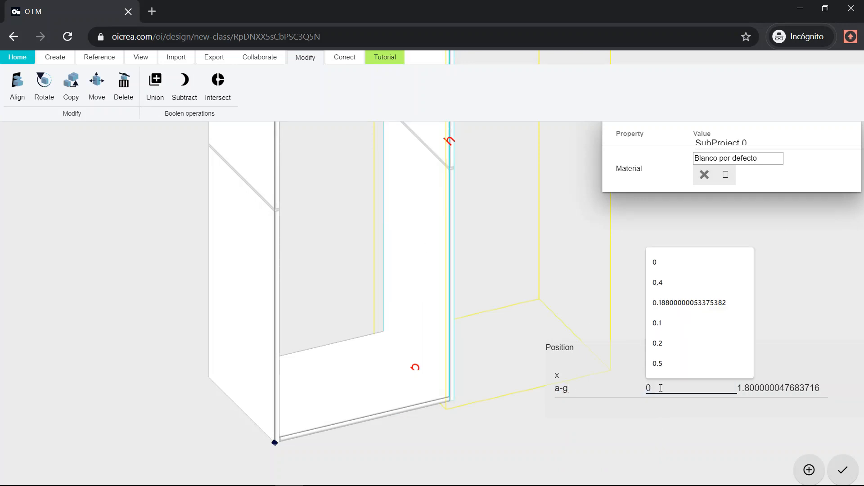
key("Tab")
type("h")
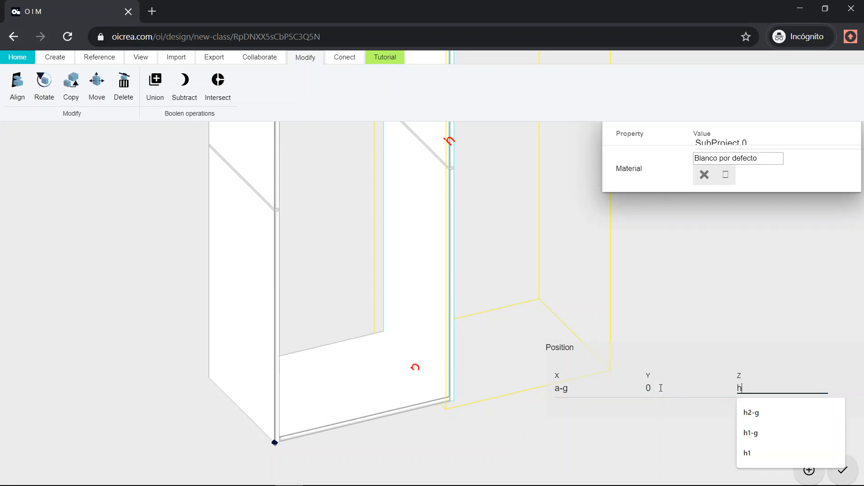
left_click(689, 273)
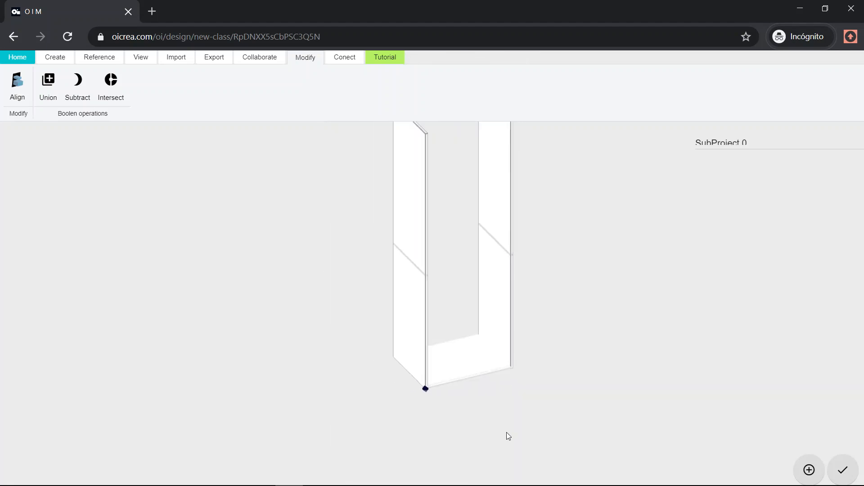
Copy the base board from its front corner at the second side board to that side board's upper front corner
scroll(452, 386, "up", 7)
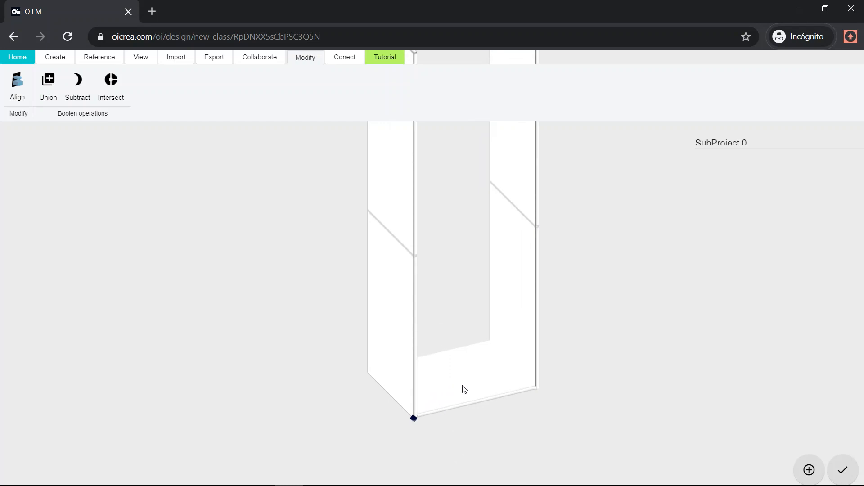
left_click(458, 390)
scroll(372, 320, "up", 12)
right_click_drag(387, 378, 454, 337)
scroll(444, 346, "up", 3)
left_click_drag(463, 377, 474, 370)
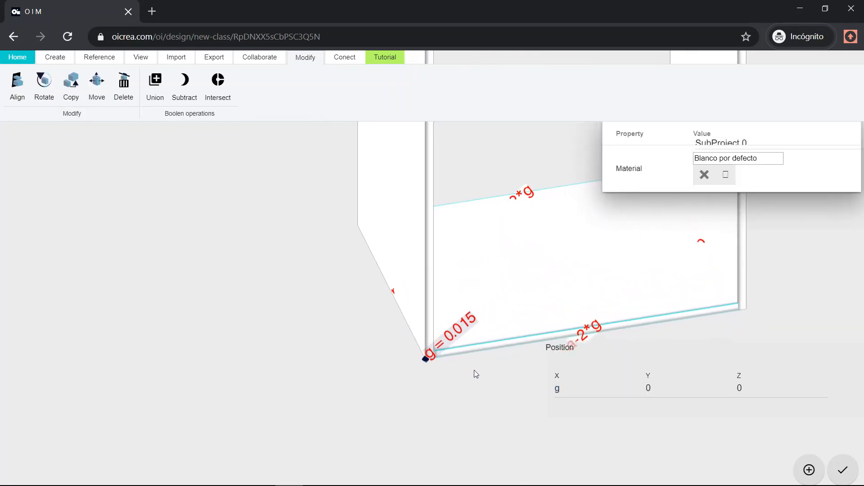
right_click_drag(668, 329, 583, 339)
left_click(73, 89)
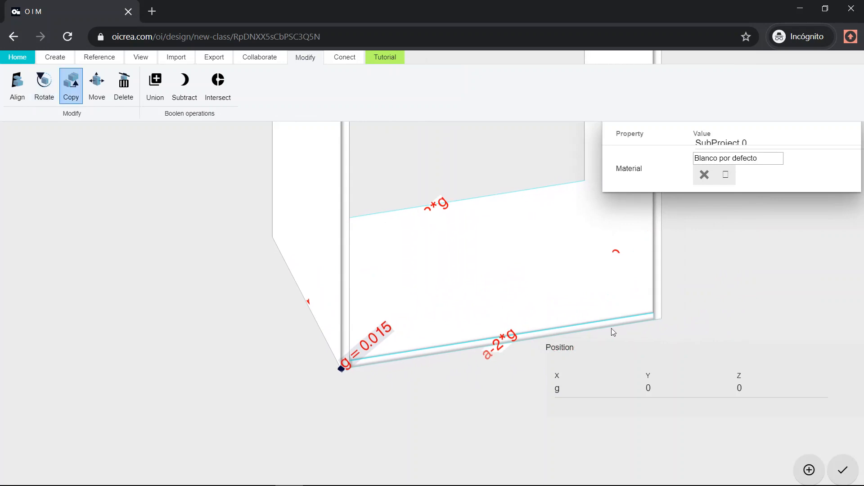
left_click(652, 320)
scroll(600, 347, "down", 5)
scroll(600, 344, "down", 5)
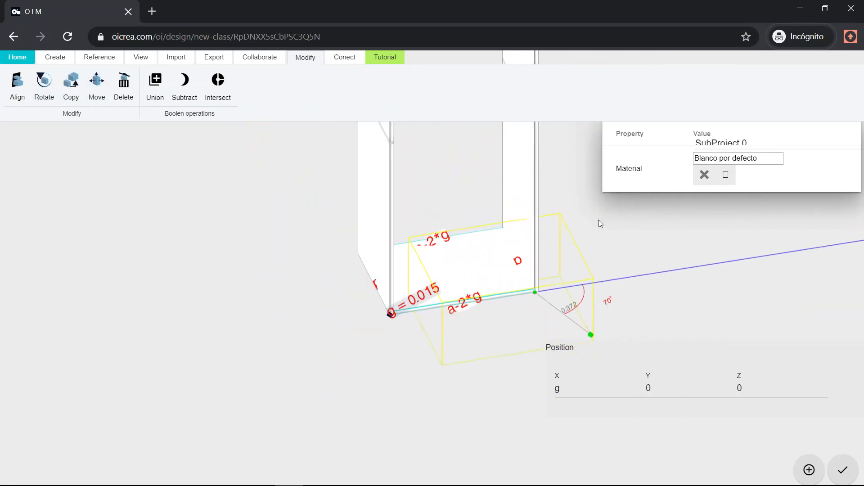
right_click_drag(581, 336, 556, 445)
right_click_drag(536, 320, 528, 481)
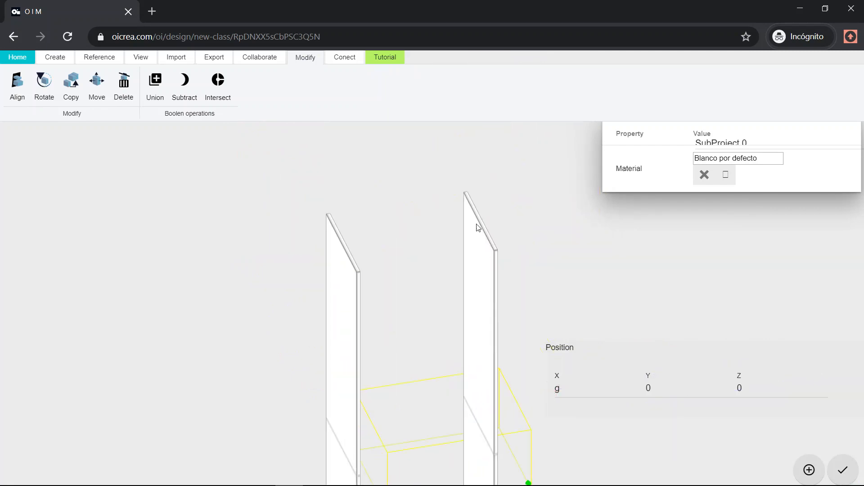
scroll(485, 253, "up", 5)
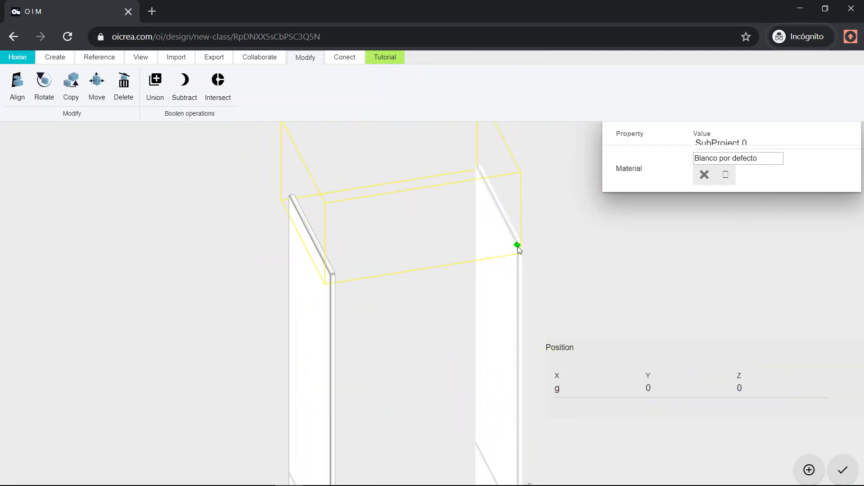
left_click(518, 246)
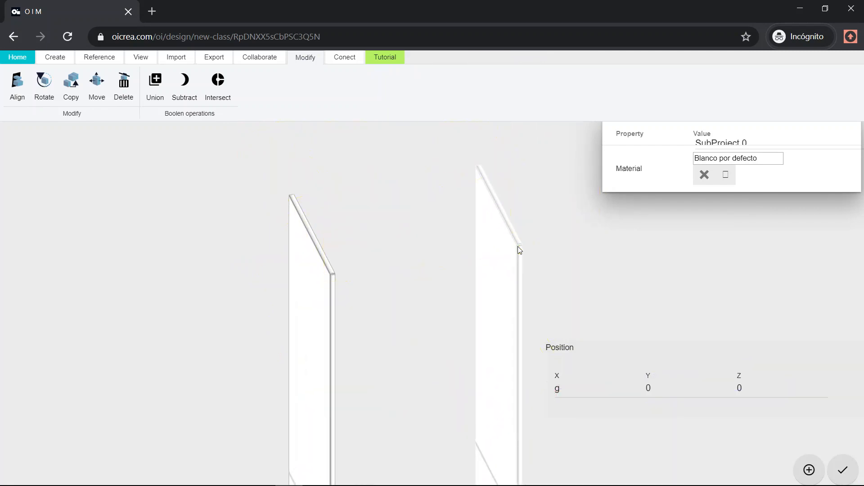
left_click(555, 206)
Set the copied upper board's position to X g and Z h
scroll(429, 249, "up", 6)
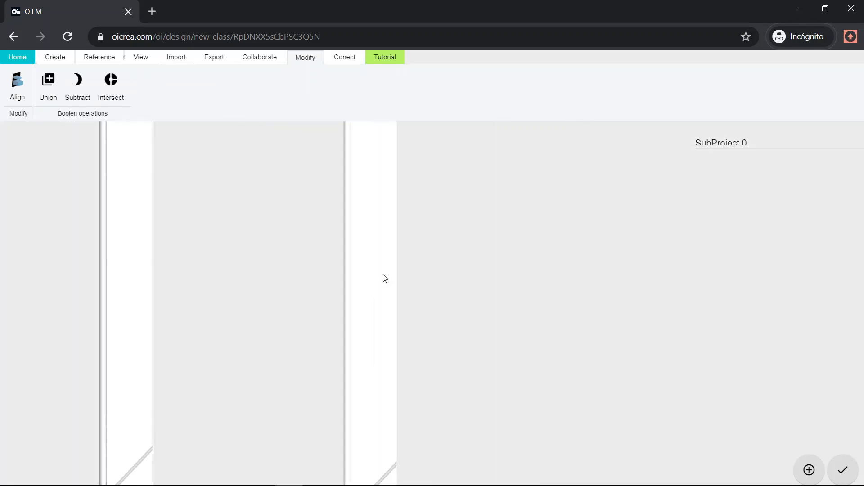
left_click(374, 201)
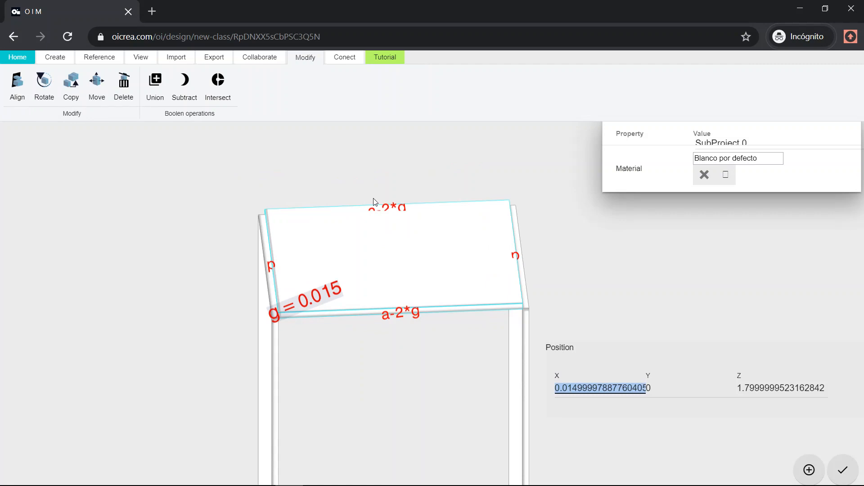
type("g")
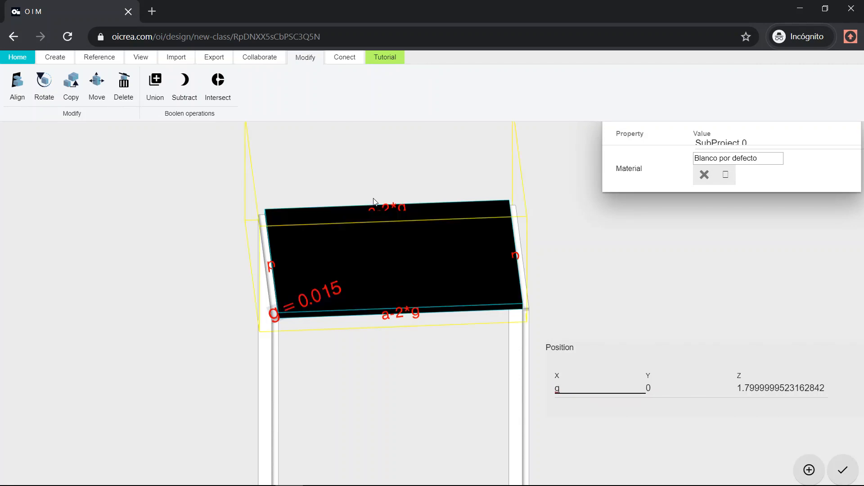
key("Tab")
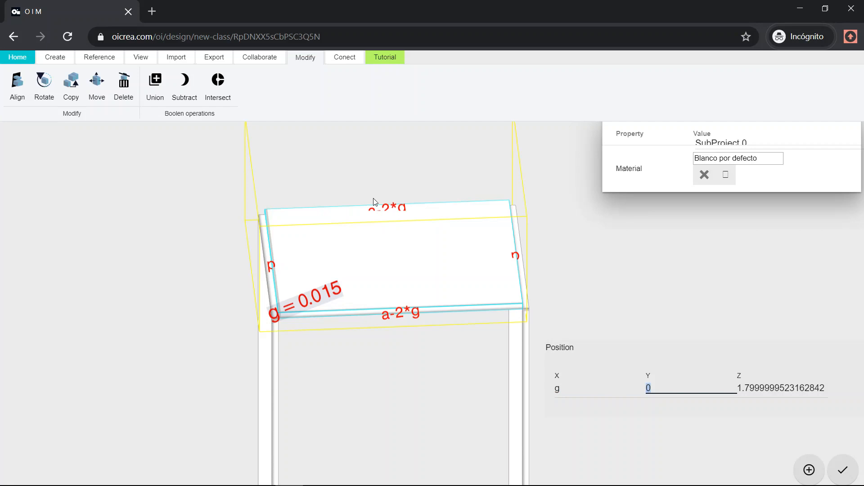
key("Tab")
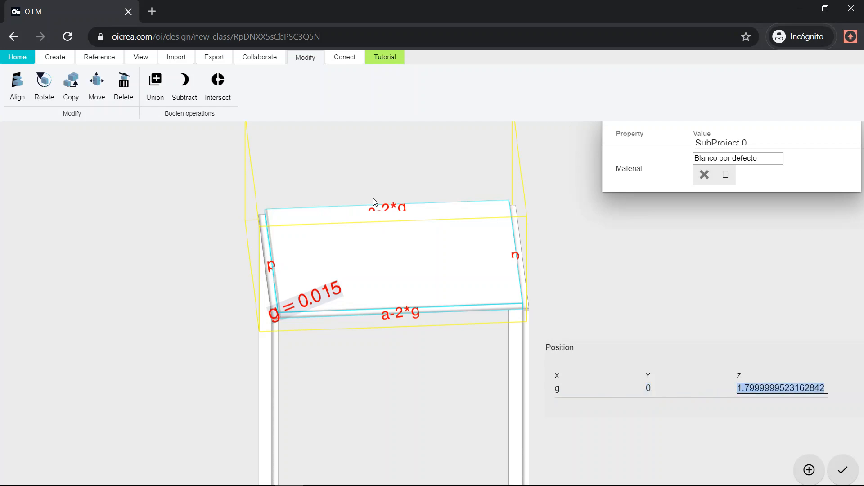
type("h")
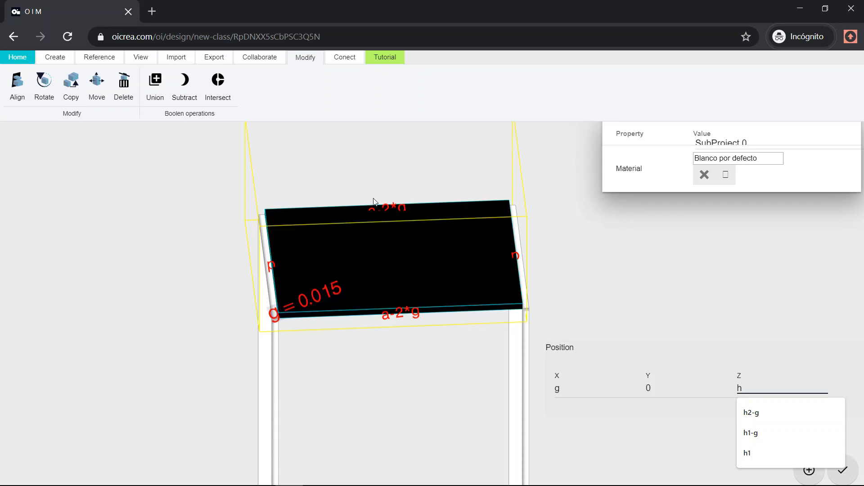
left_click_drag(366, 312, 483, 309)
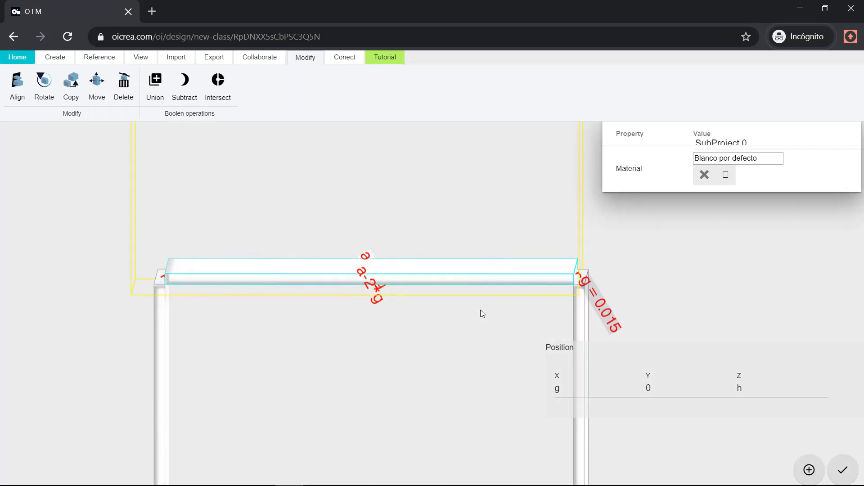
Lower the upper board by its thickness by setting its Z position to h-g, and deselect it
left_click(749, 388)
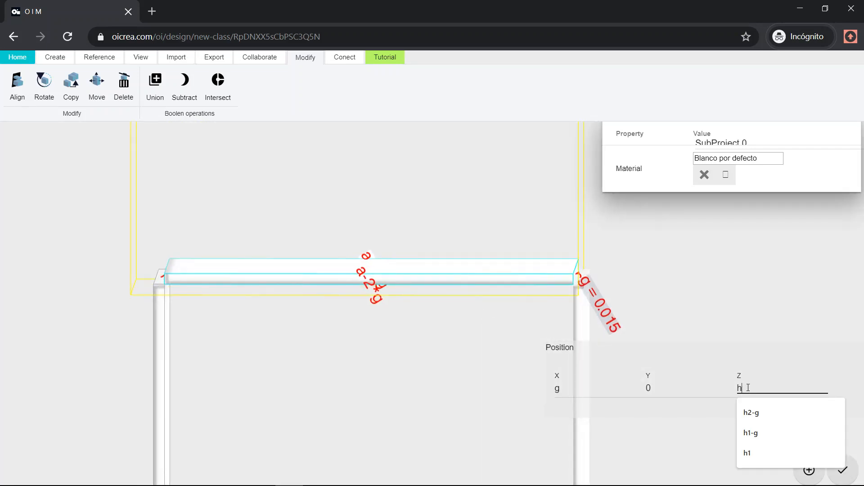
type("-g")
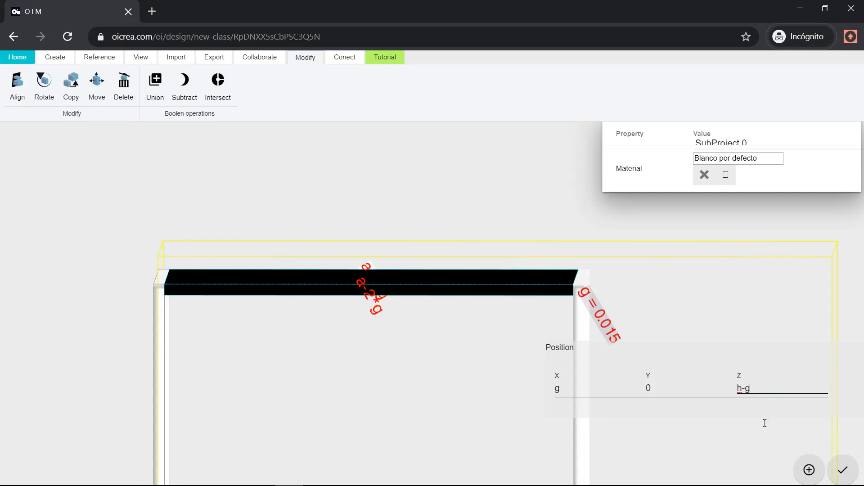
left_click(482, 180)
scroll(520, 209, "down", 8)
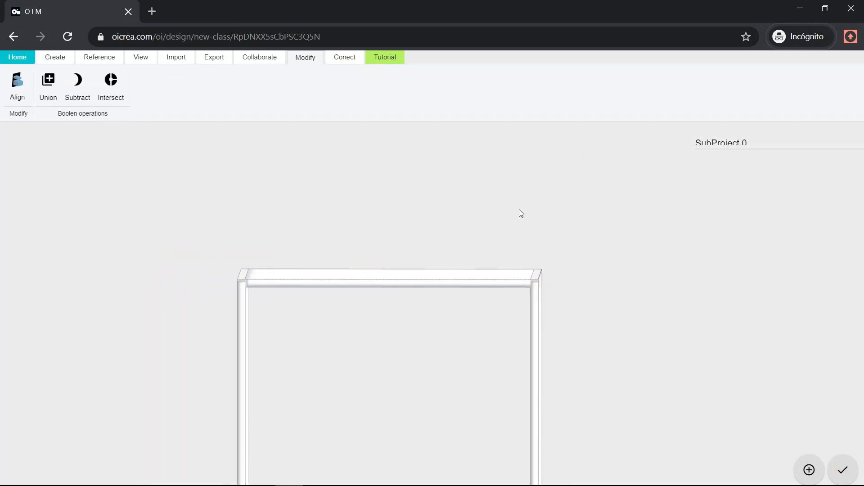
Copy the side board farther from the origin to a free spot outside the cabinet, beyond that board
left_click_drag(593, 299, 610, 313)
right_click_drag(563, 353, 593, 181)
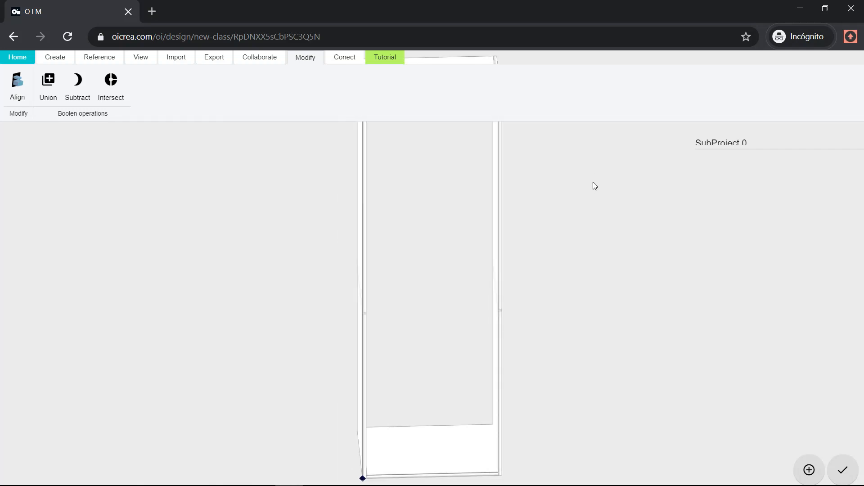
scroll(542, 349, "down", 3)
left_click_drag(570, 305, 581, 349)
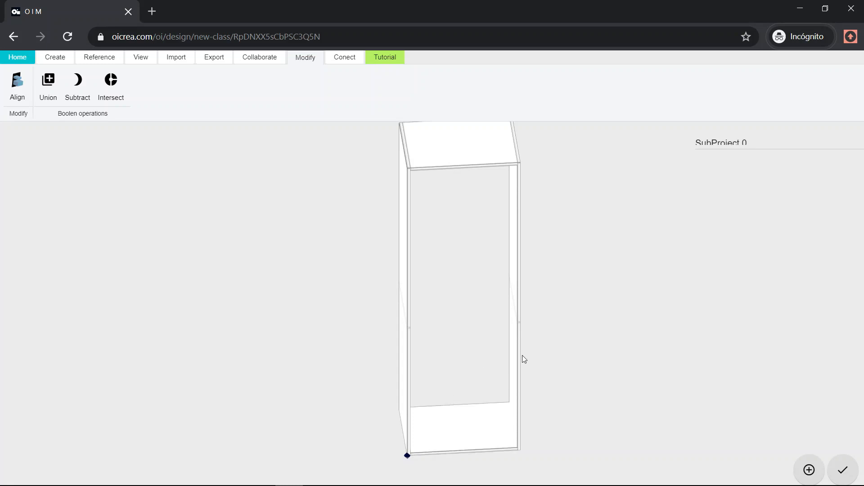
left_click_drag(590, 384, 580, 389)
right_click_drag(569, 391, 592, 343)
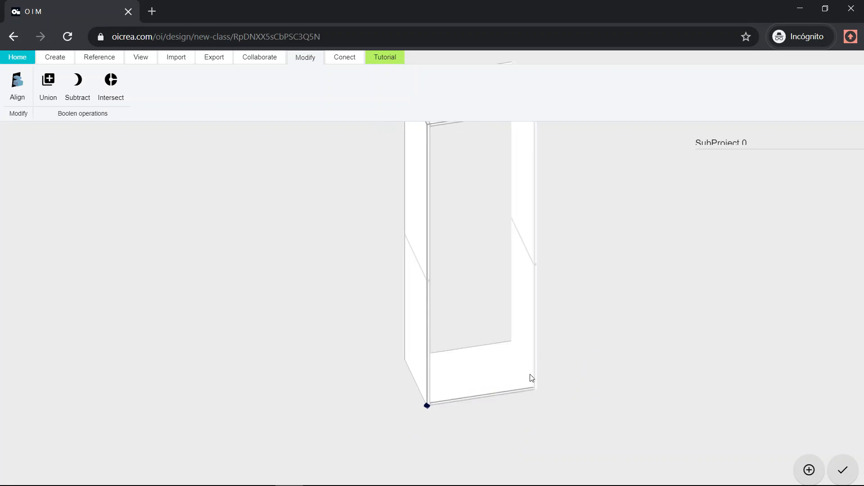
left_click(531, 377)
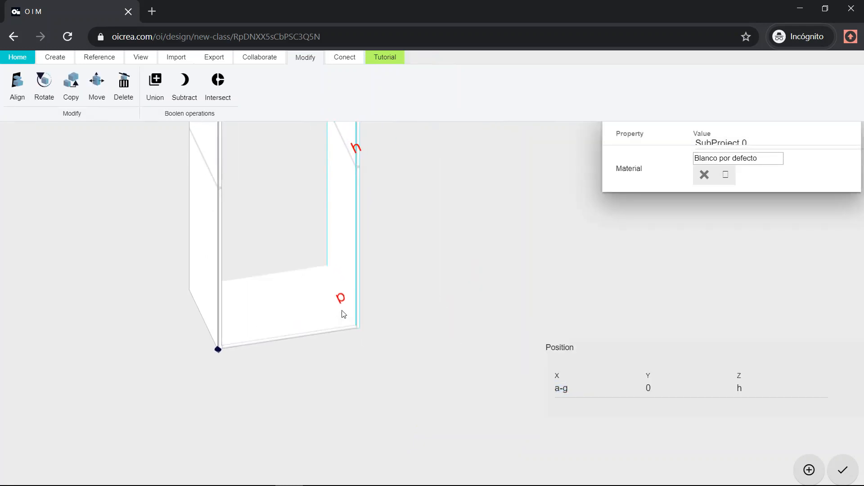
left_click(70, 94)
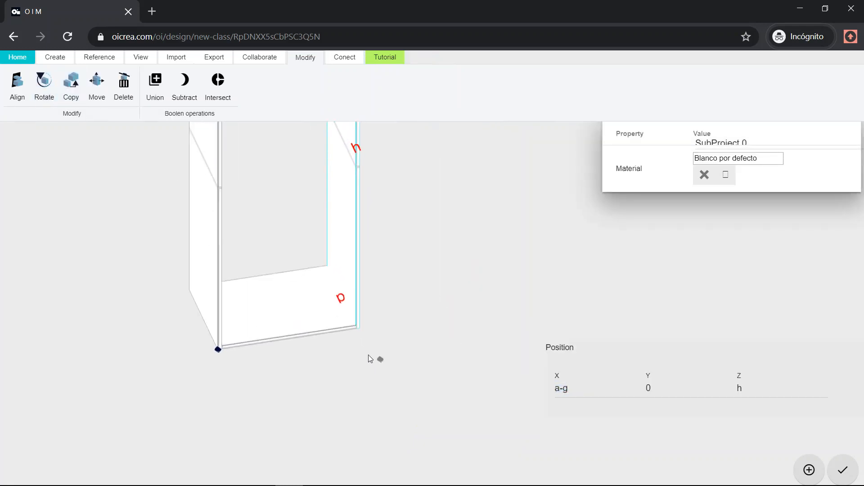
left_click(345, 356)
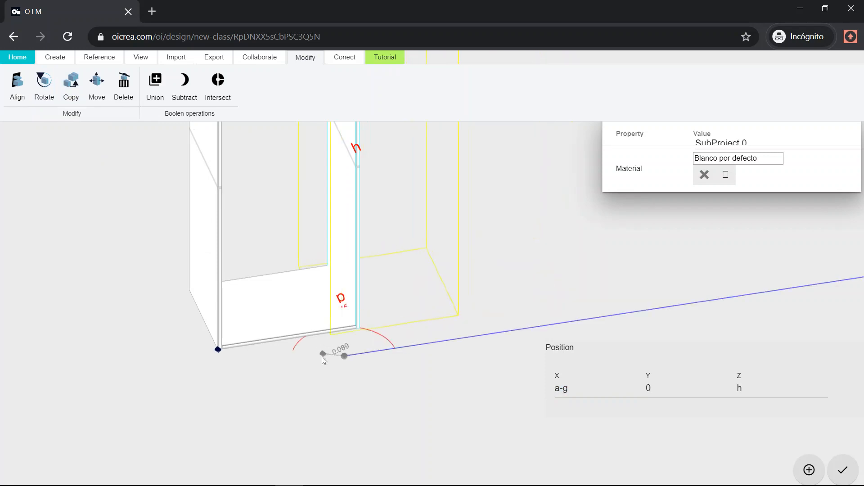
left_click(435, 344)
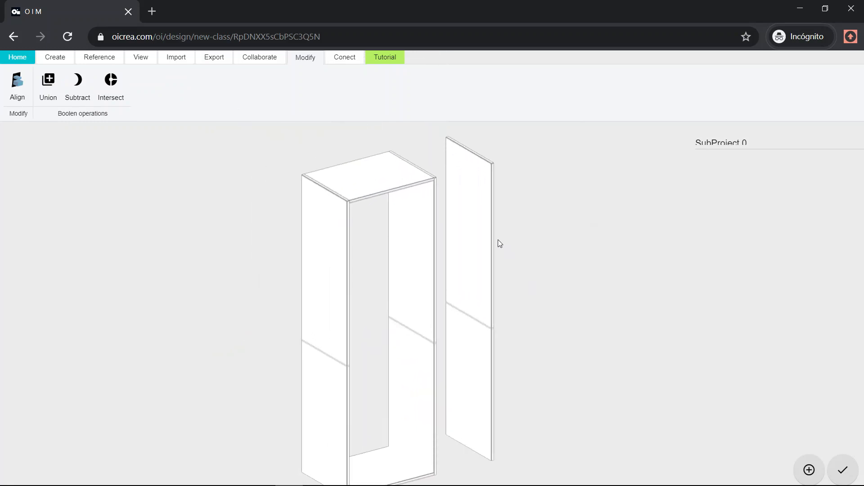
Set both height dimensions of the freestanding board copy to h-2*g, and deselect it
left_click(489, 234)
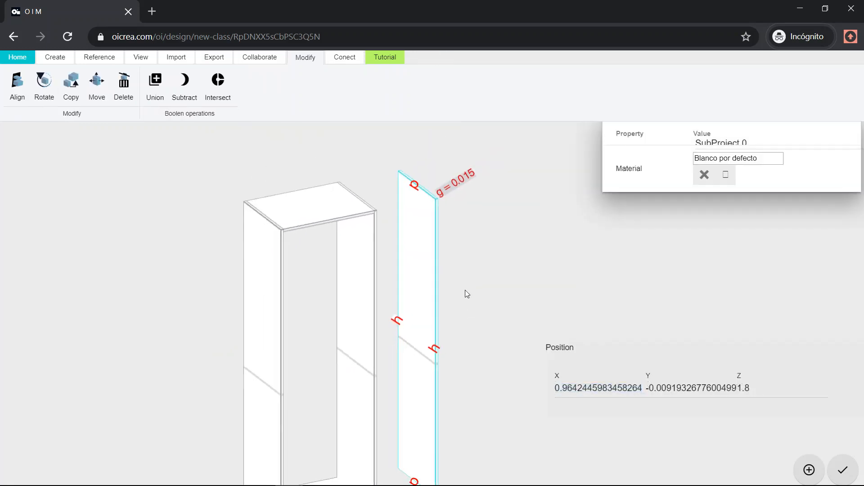
left_click(404, 295)
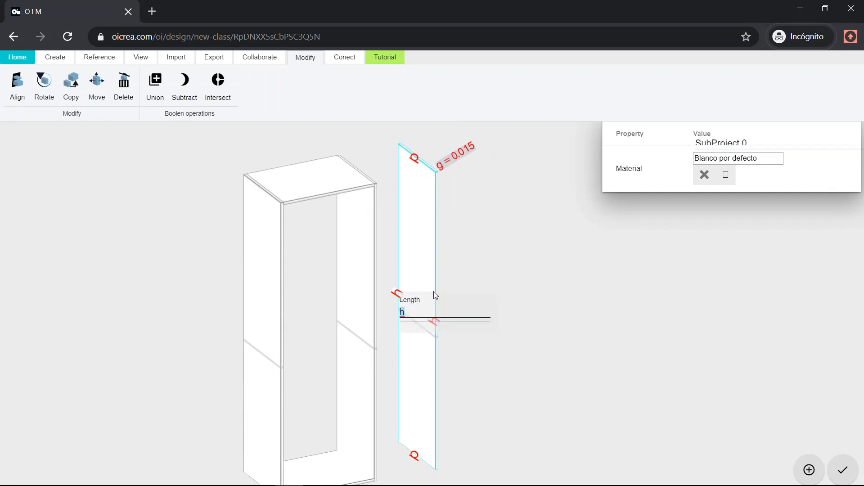
key("End")
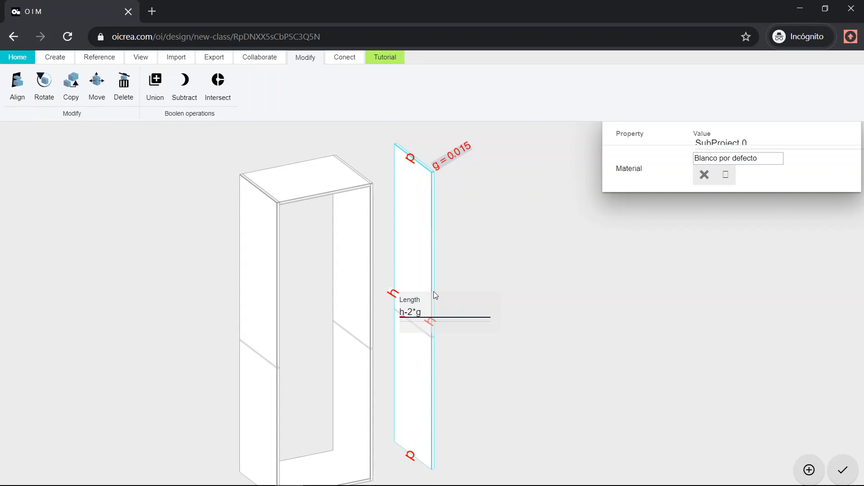
type("-2*g")
key("Return")
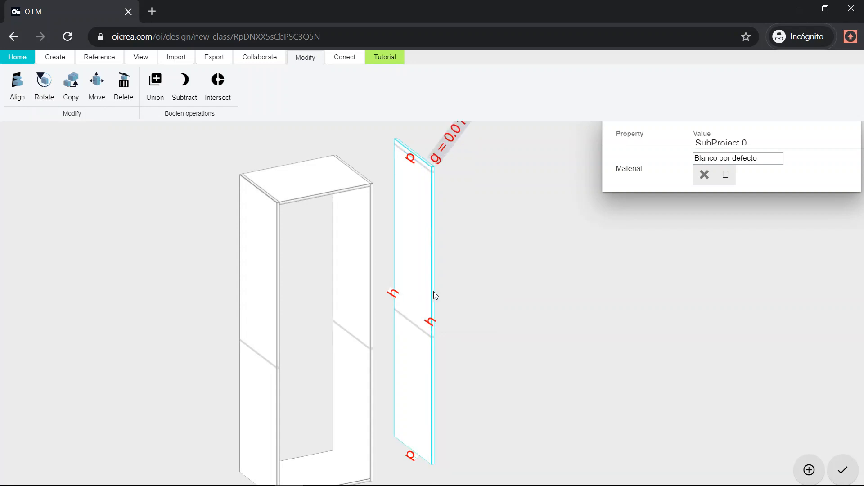
left_click(431, 322)
type("-2*g")
key("Return")
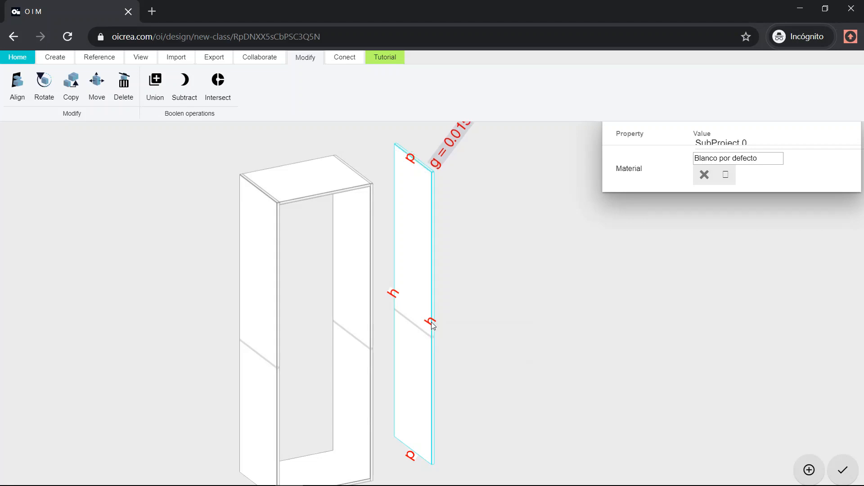
left_click(507, 265)
Position the shortened board as a central divider at X a/2, Y 0 and Z h-g, and deselect it
scroll(507, 265, "down", 4)
left_click_drag(507, 264, 442, 353)
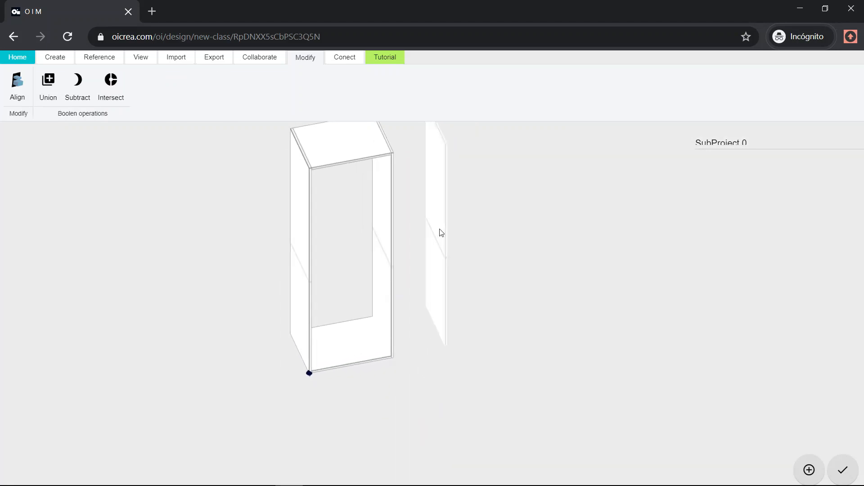
left_click(440, 232)
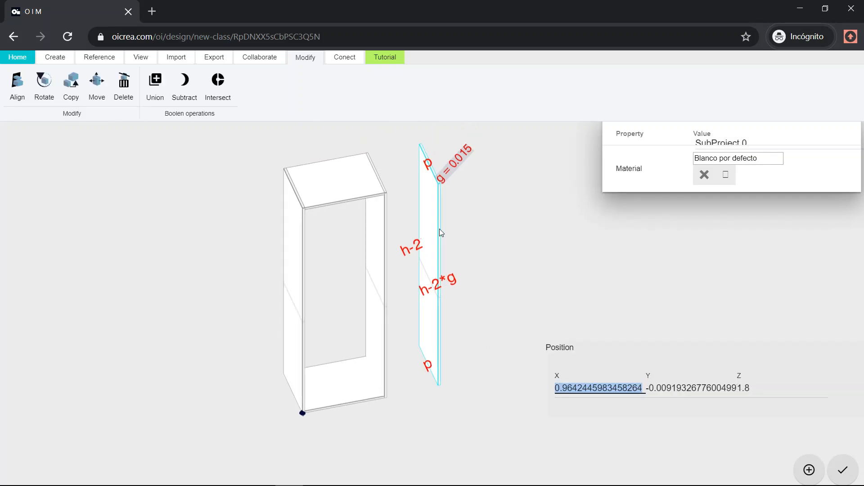
type("a")
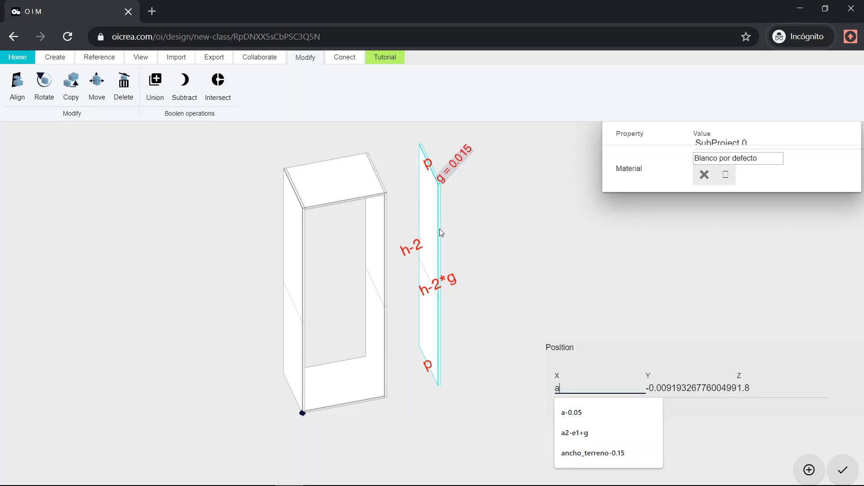
type("/2")
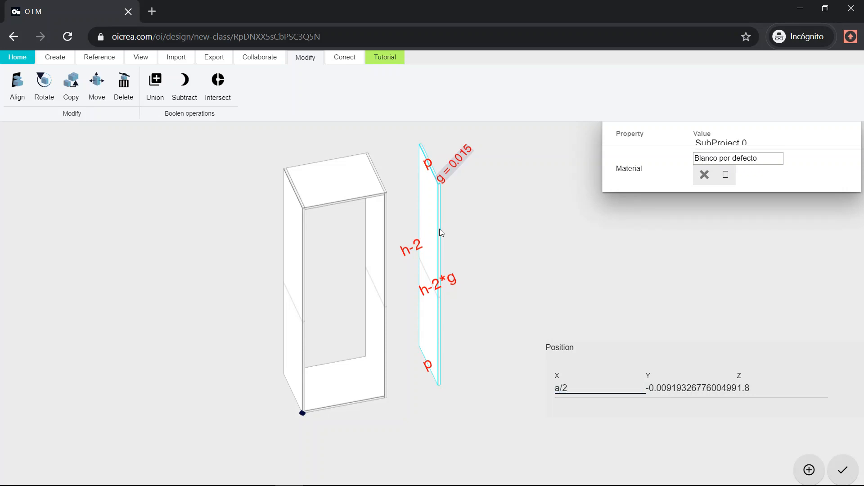
key("Return")
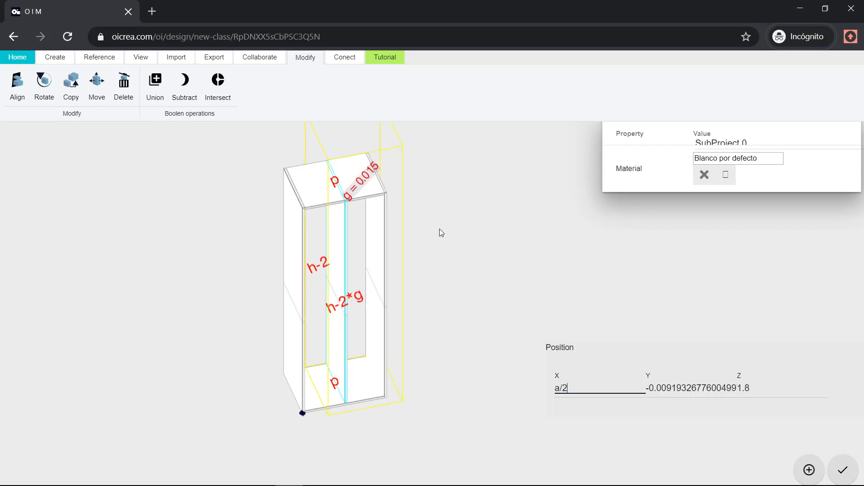
left_click(672, 390)
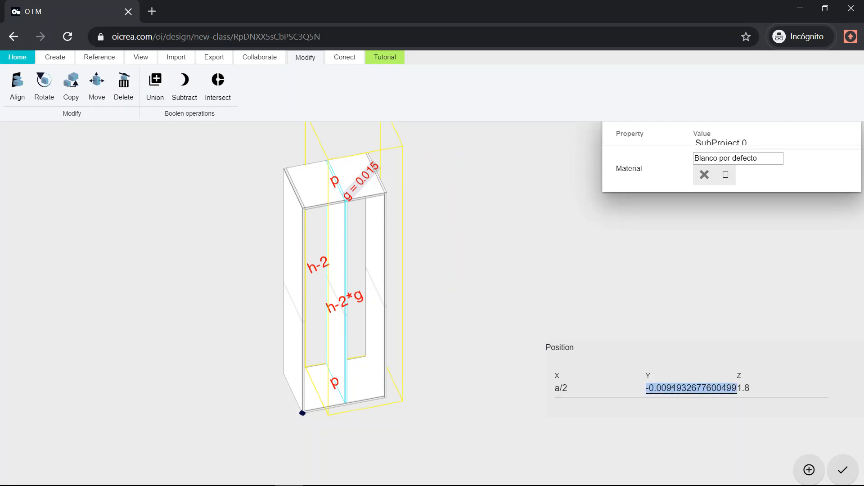
type("0")
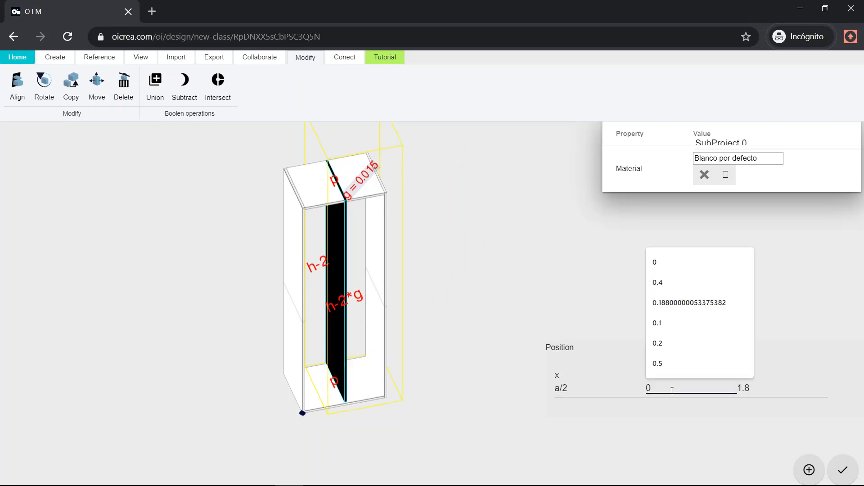
left_click(756, 390)
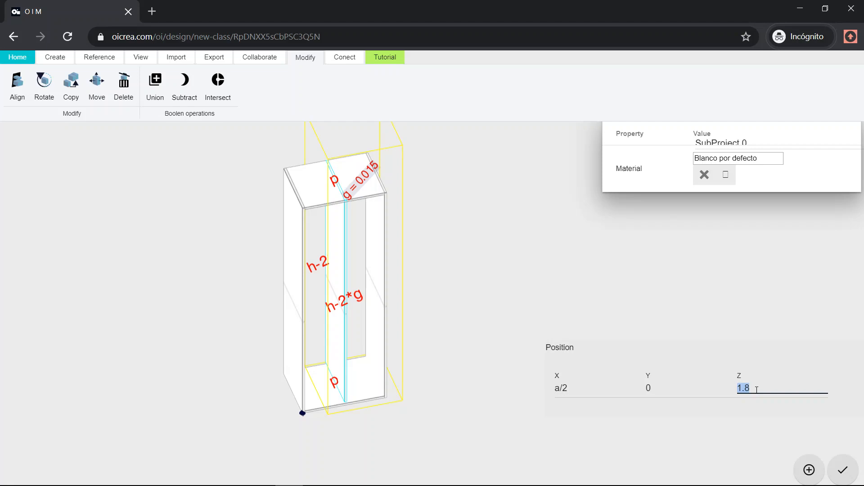
type("h")
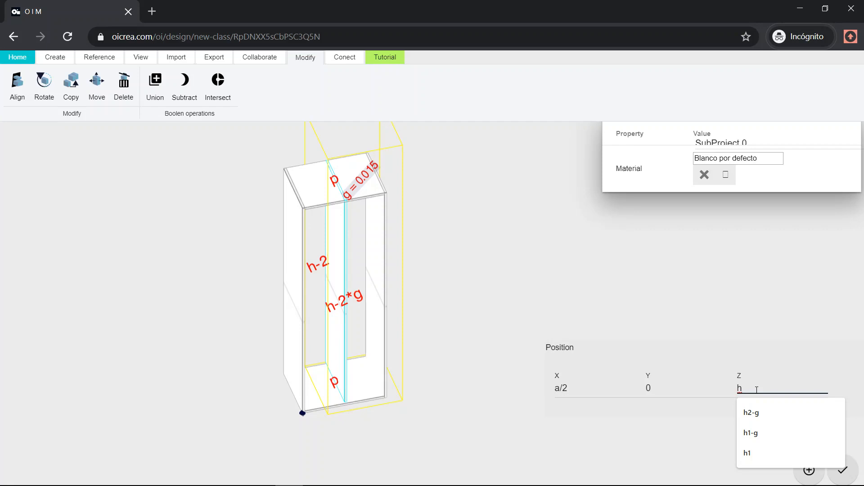
type("-g")
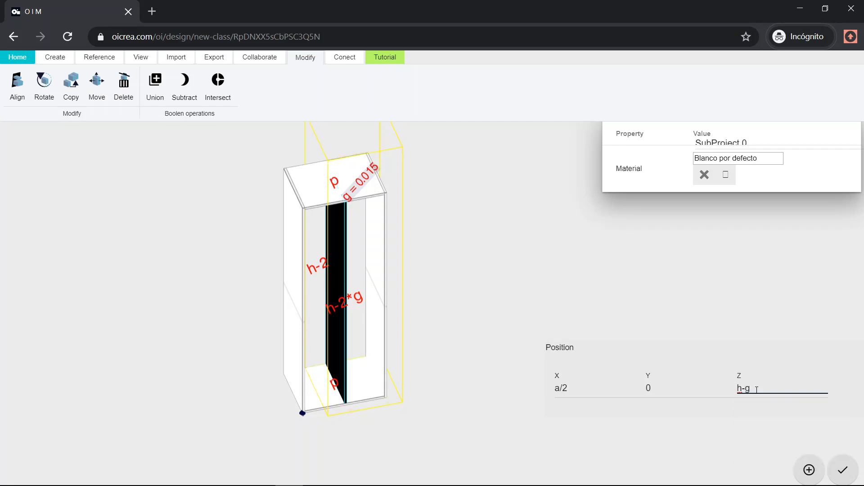
left_click(461, 257)
Examine how the central divider meets the top and base boards and how it splits the cabinet's width
scroll(337, 437, "up", 3)
left_click_drag(331, 404, 302, 396)
right_click_drag(337, 344, 356, 460)
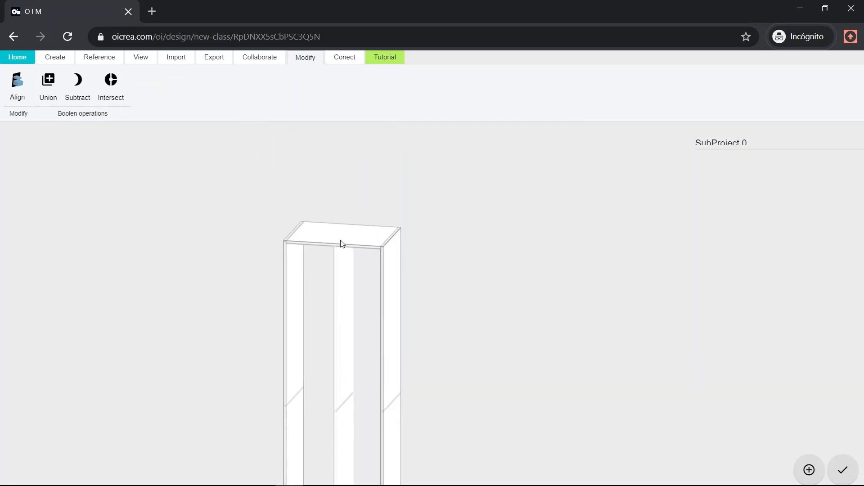
scroll(316, 253, "up", 4)
scroll(314, 253, "up", 11)
right_click_drag(269, 260, 346, 287)
scroll(252, 244, "up", 2)
scroll(238, 244, "up", 5)
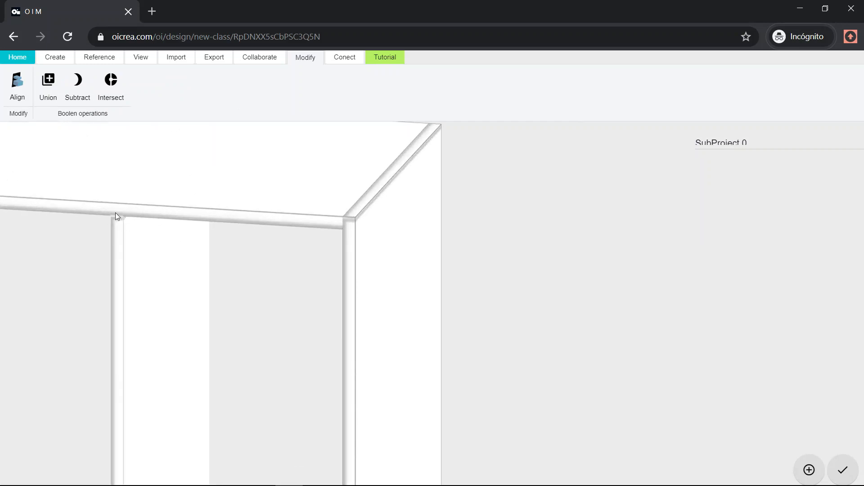
scroll(338, 184, "down", 14)
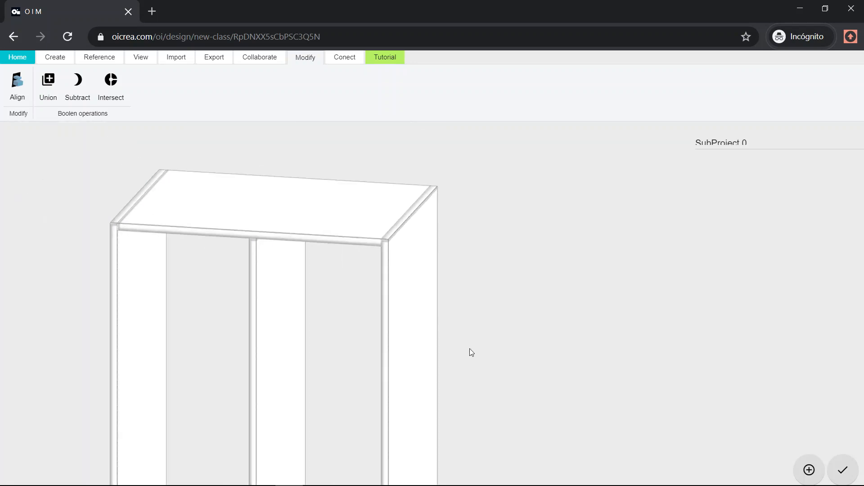
right_click_drag(497, 377, 594, 0)
right_click_drag(612, 173, 625, 73)
scroll(364, 464, "up", 2)
scroll(392, 412, "down", 3)
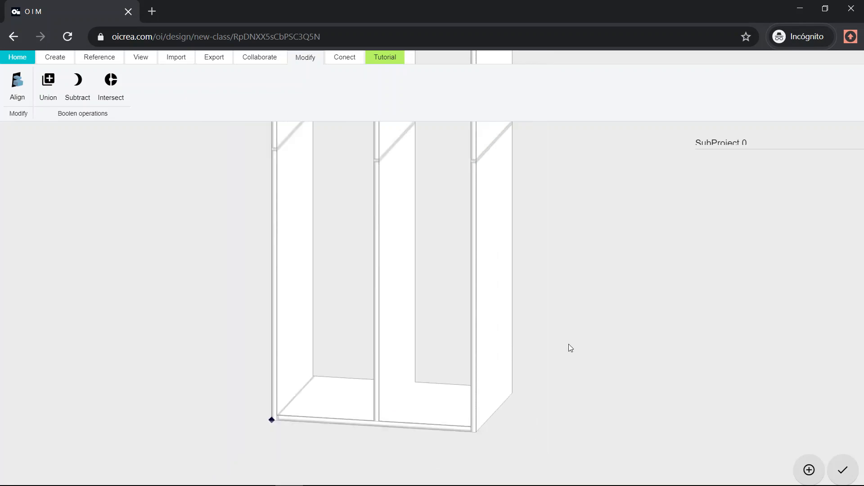
left_click_drag(566, 380, 511, 402)
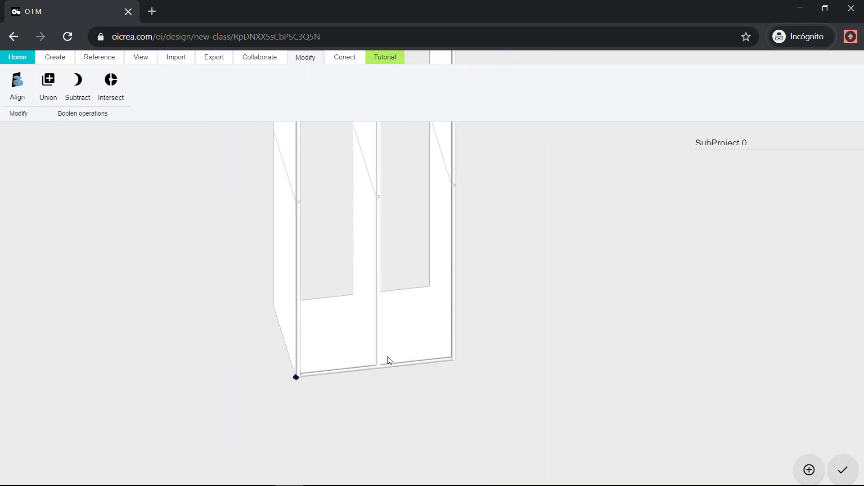
scroll(407, 336, "down", 1)
left_click_drag(418, 330, 377, 318)
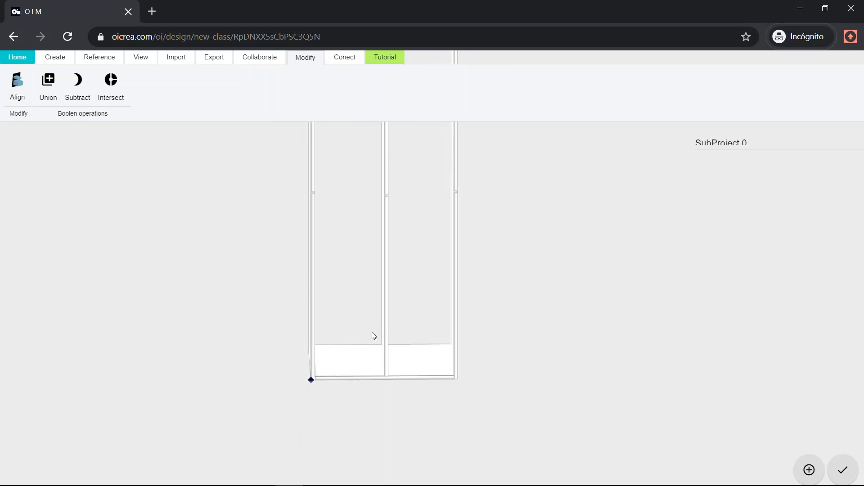
scroll(369, 363, "up", 1)
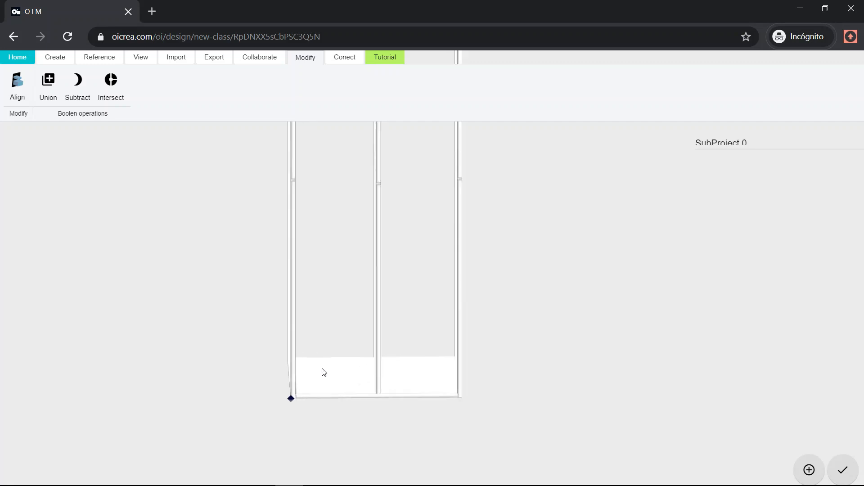
left_click_drag(376, 393, 327, 399)
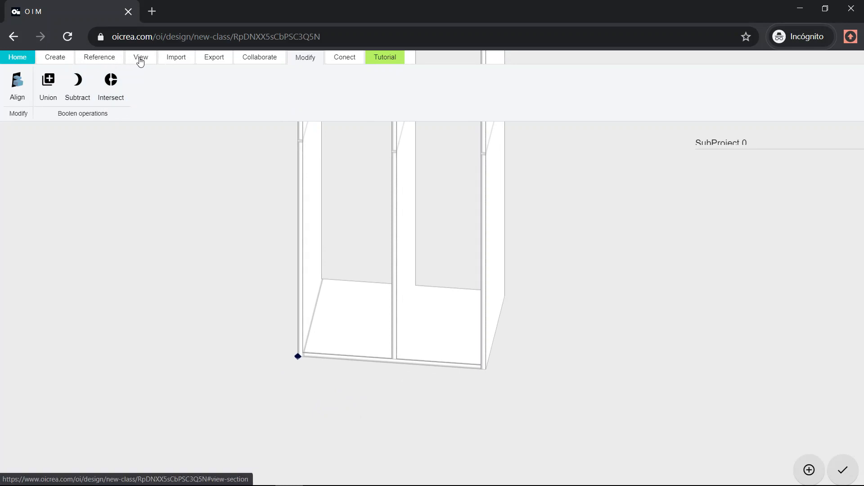
Measure the distance from the inner front corner of the side board at the origin to the central divider, along the base
left_click(108, 58)
left_click(77, 90)
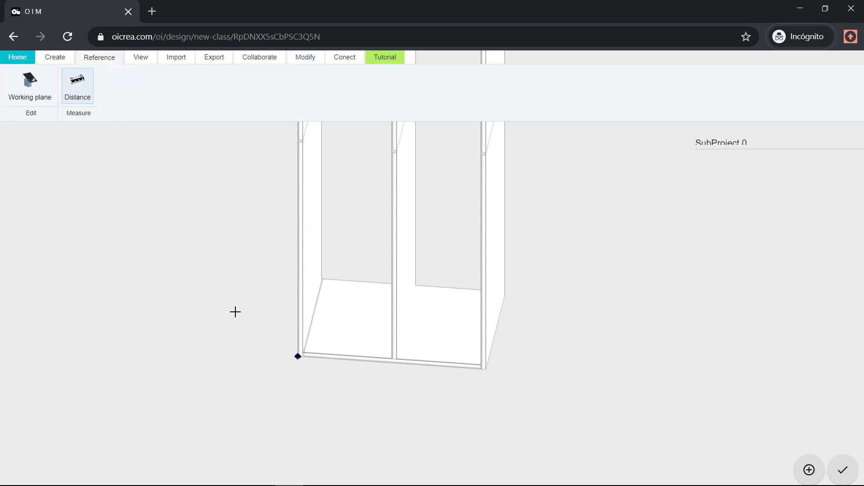
left_click(256, 382)
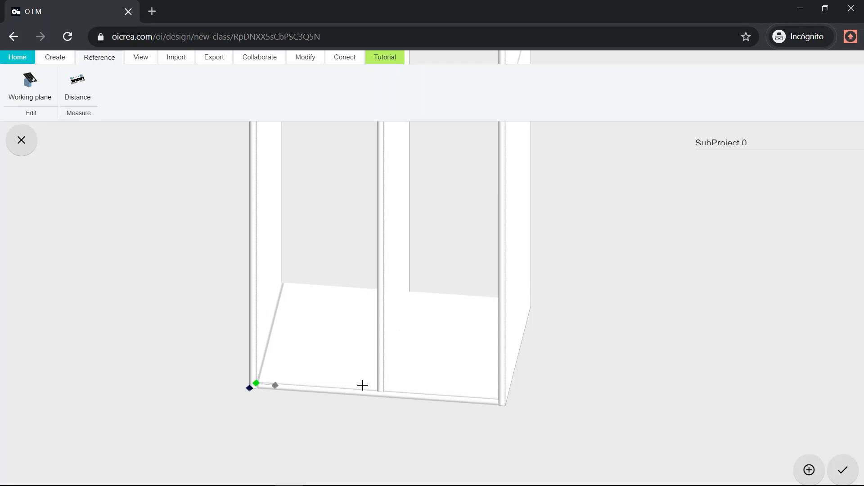
left_click(377, 392)
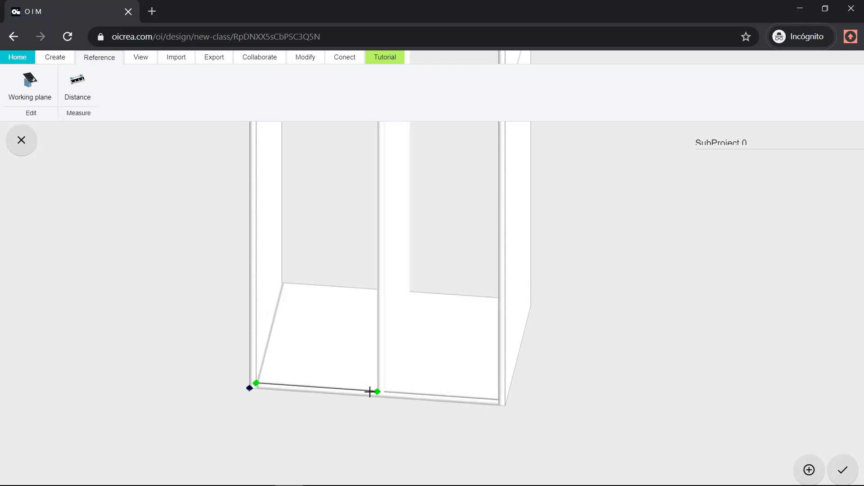
Measure the distance along the base's front edge from the central divider to the far side board, and exit measuring
left_click_drag(374, 397, 474, 428)
scroll(343, 380, "up", 5)
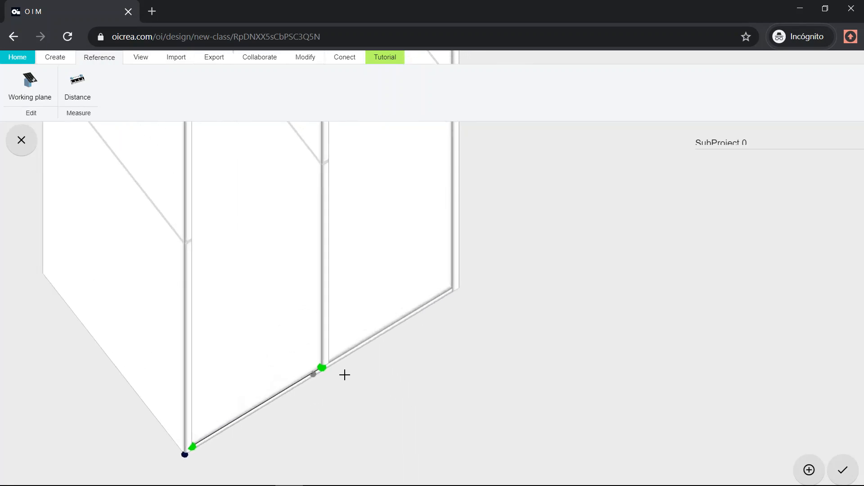
scroll(344, 375, "up", 2)
left_click(311, 377)
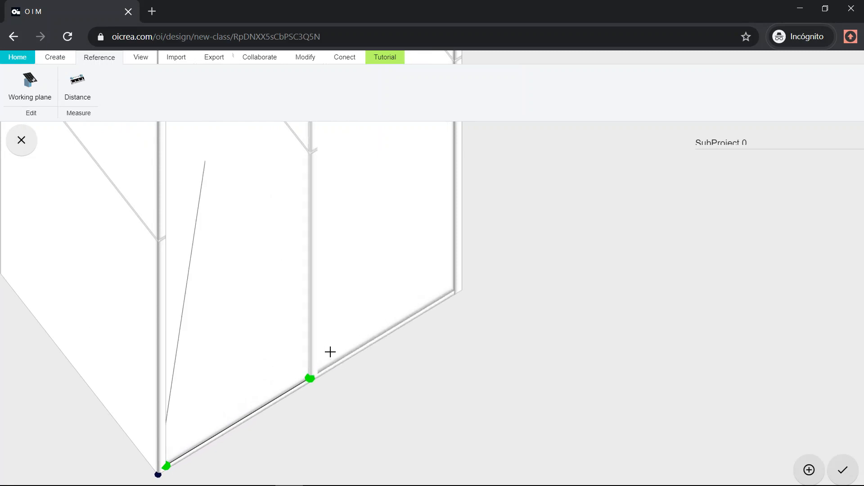
left_click(452, 290)
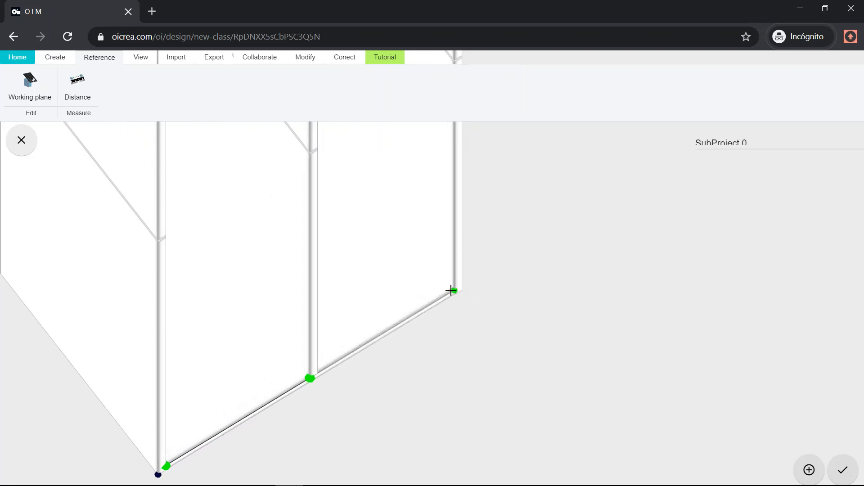
left_click_drag(440, 295, 385, 307)
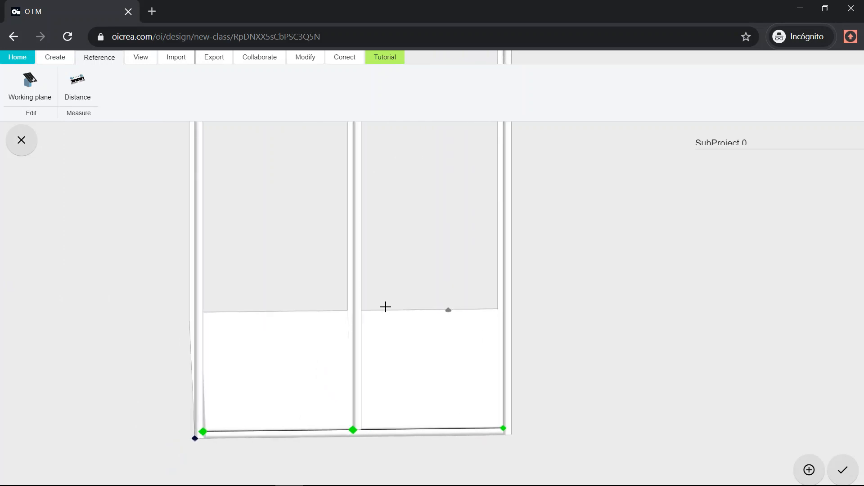
scroll(385, 307, "down", 2)
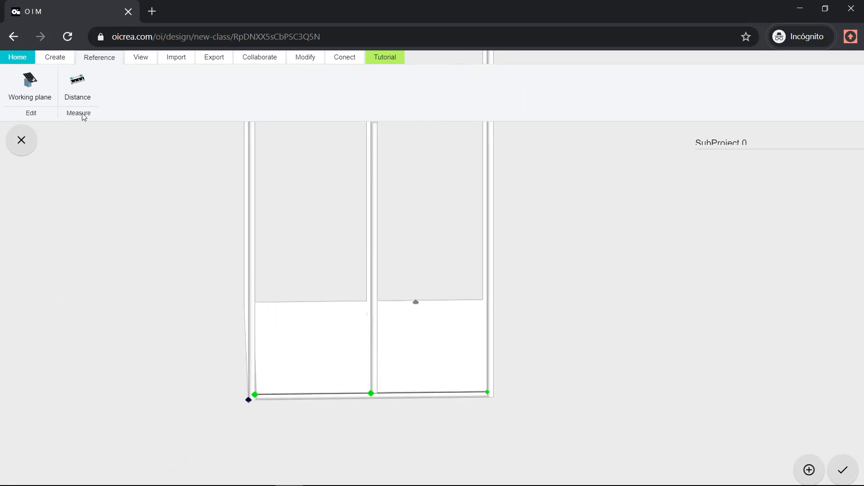
left_click(27, 140)
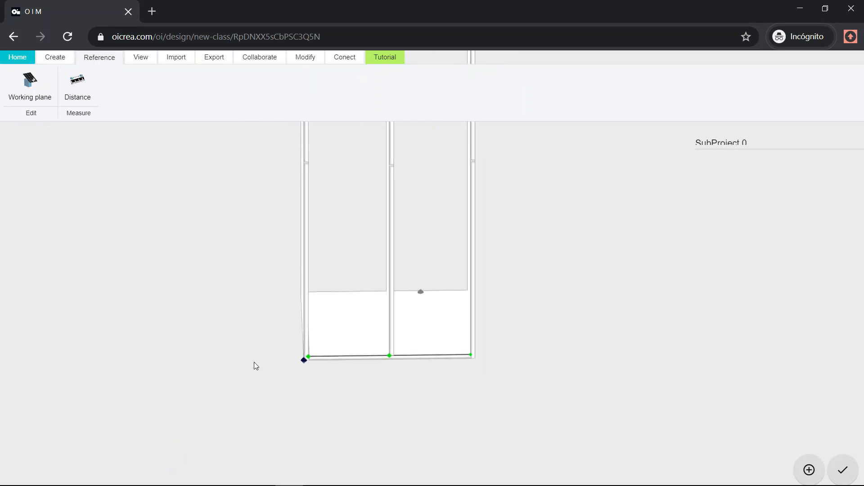
left_click_drag(380, 309, 376, 247)
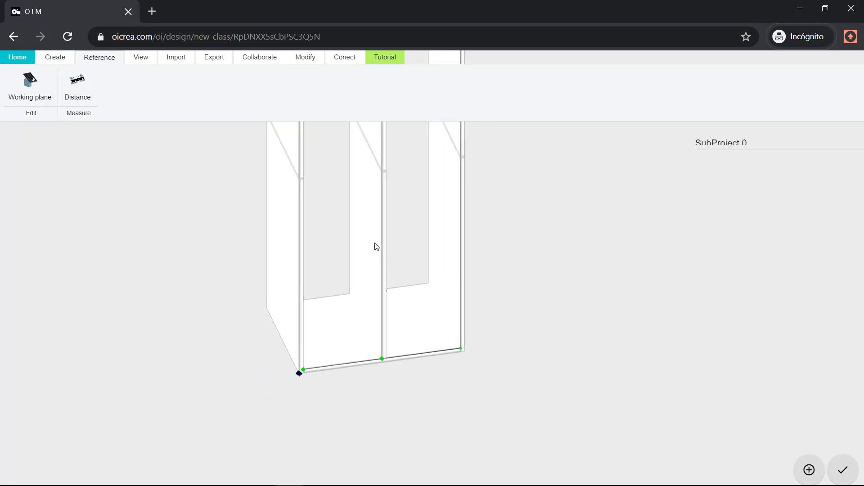
left_click(378, 237)
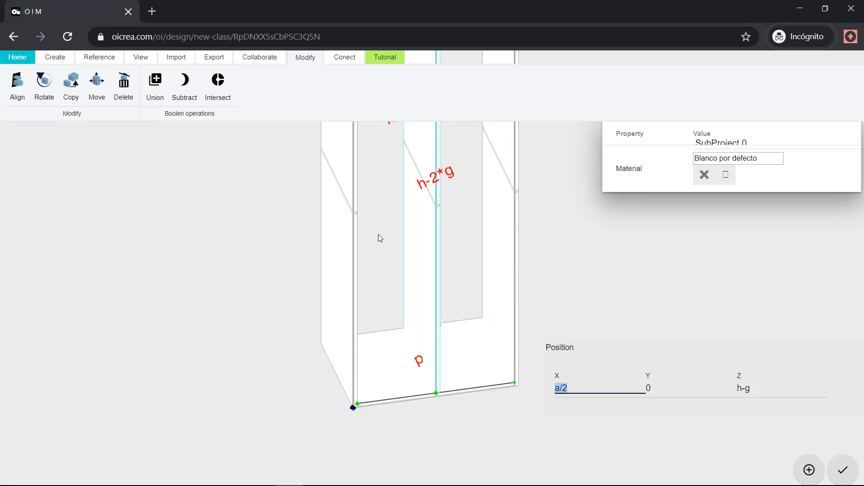
left_click(436, 434)
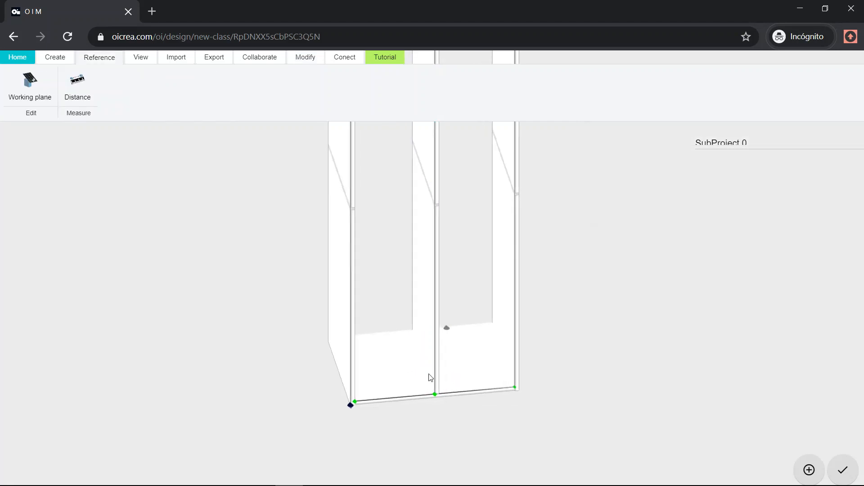
left_click_drag(430, 378, 425, 336)
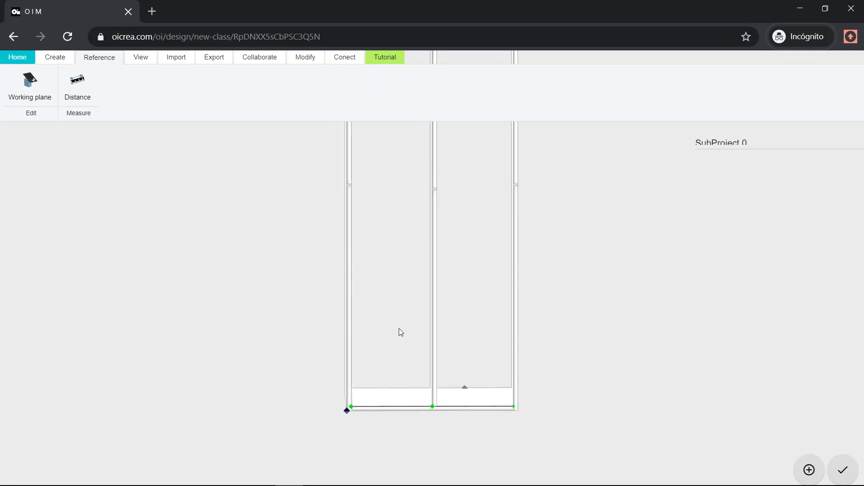
Copy the cabinet's base board to a free spot in front of the cabinet, beyond the far side board
left_click_drag(426, 370, 342, 319)
left_click(342, 320)
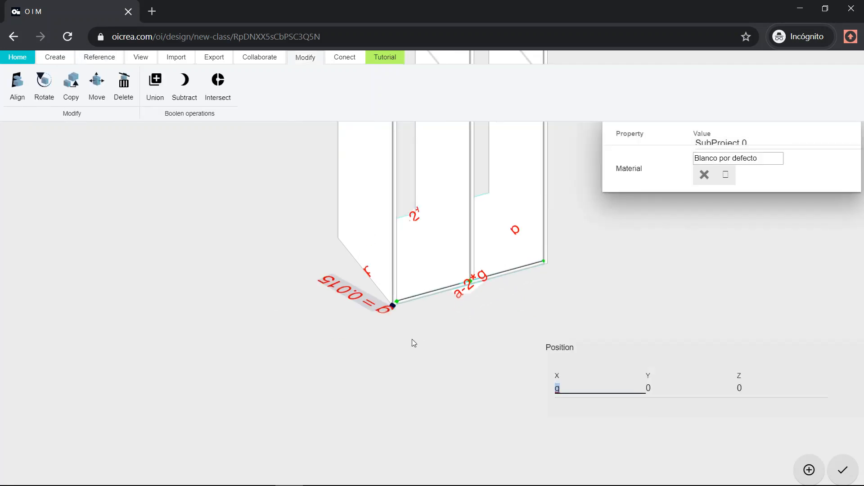
left_click(72, 86)
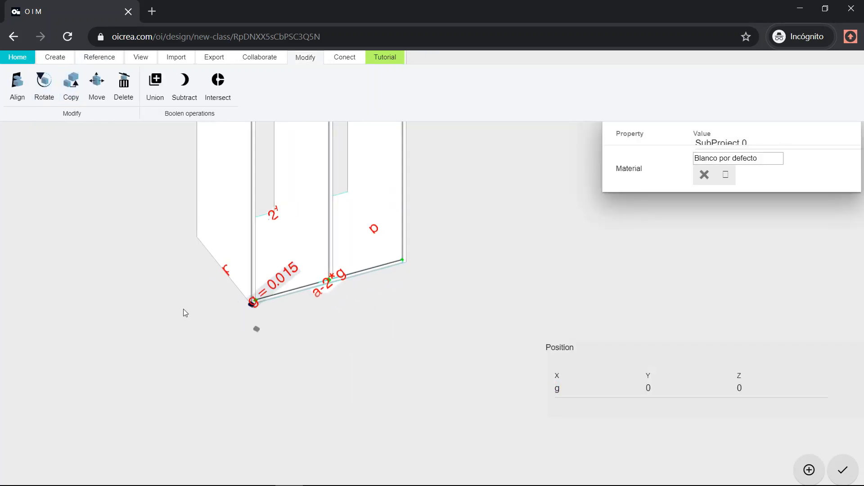
left_click(188, 324)
left_click(405, 384)
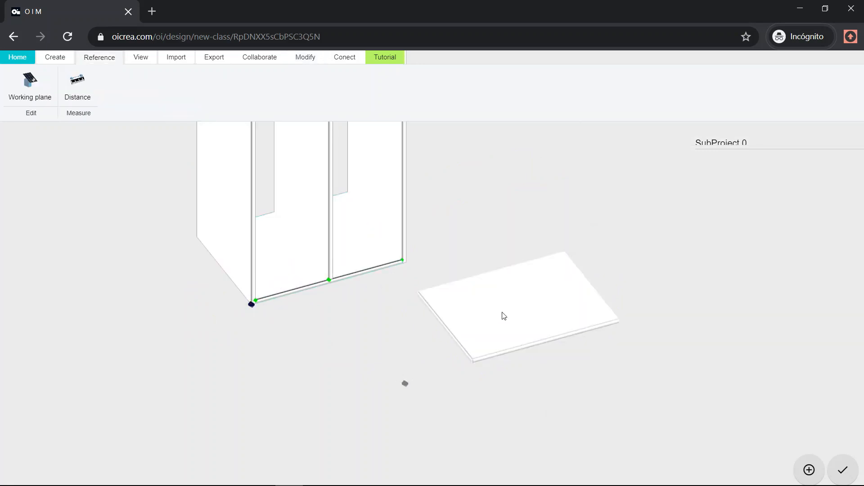
Set the front edge length of the copied base board to (a-3*g)/2
left_click(505, 324)
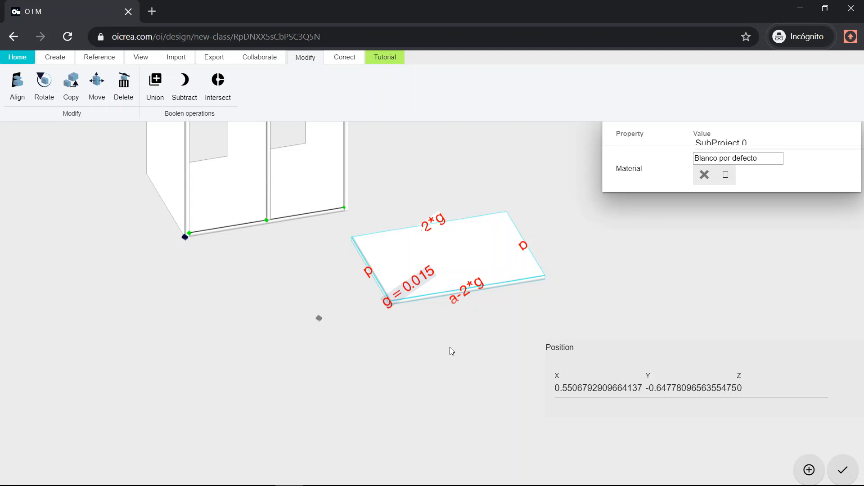
left_click(479, 286)
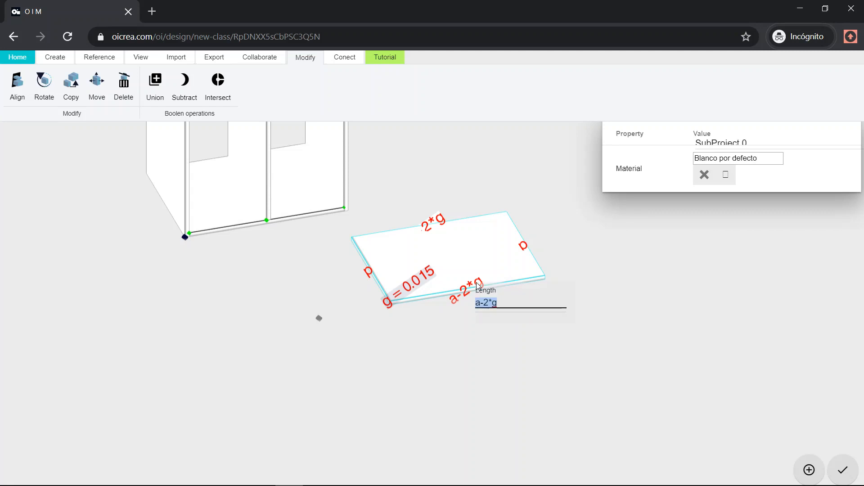
type("a-3*g")
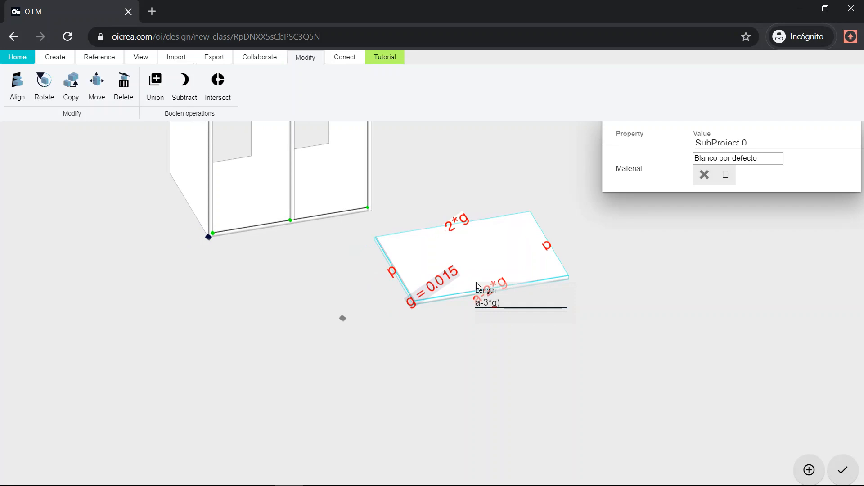
key("Home")
type("(")
type("/2")
key("ctrl+a")
key("ctrl+c")
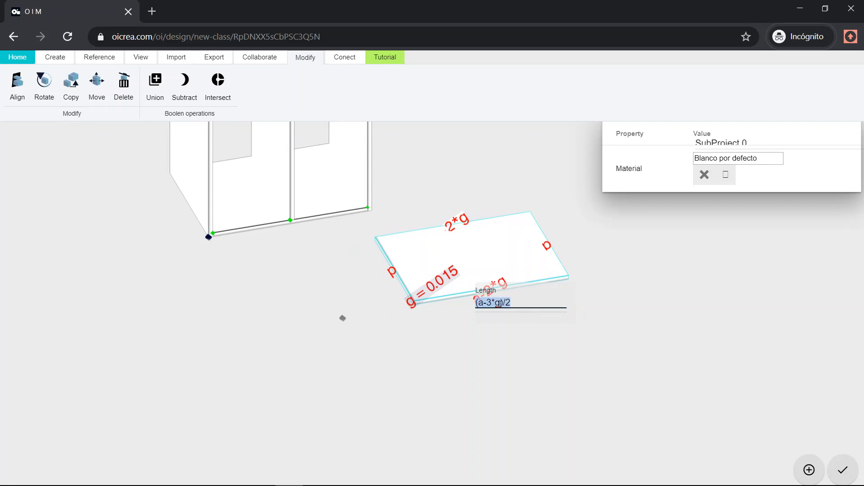
left_click(515, 305)
key("Return")
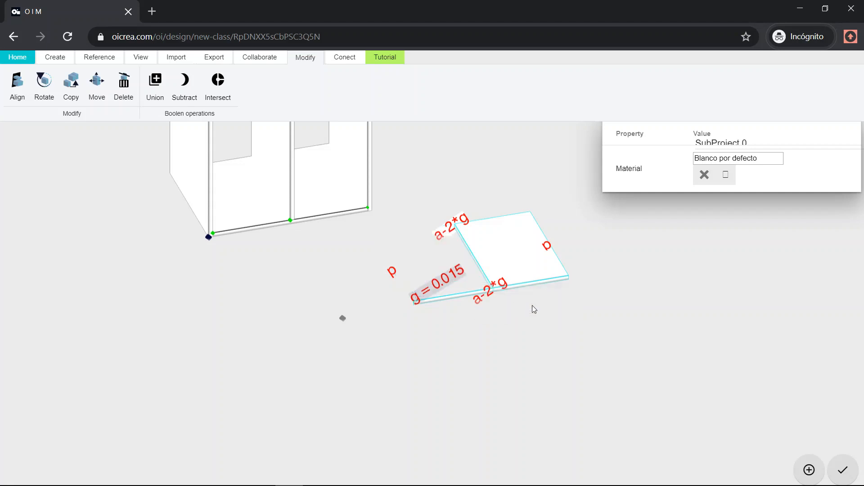
Set the rear edge length of the copied board to the same (a-3*g)/2 formula, and deselect it
left_click(458, 219)
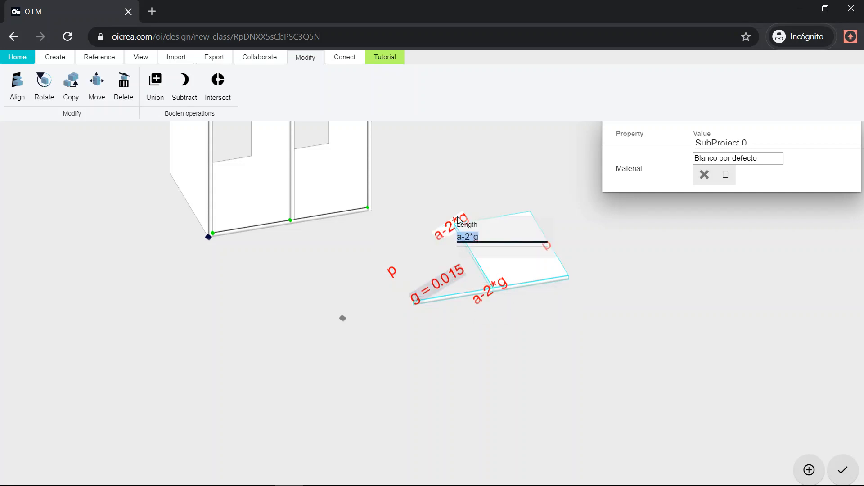
key("ctrl+v")
key("Return")
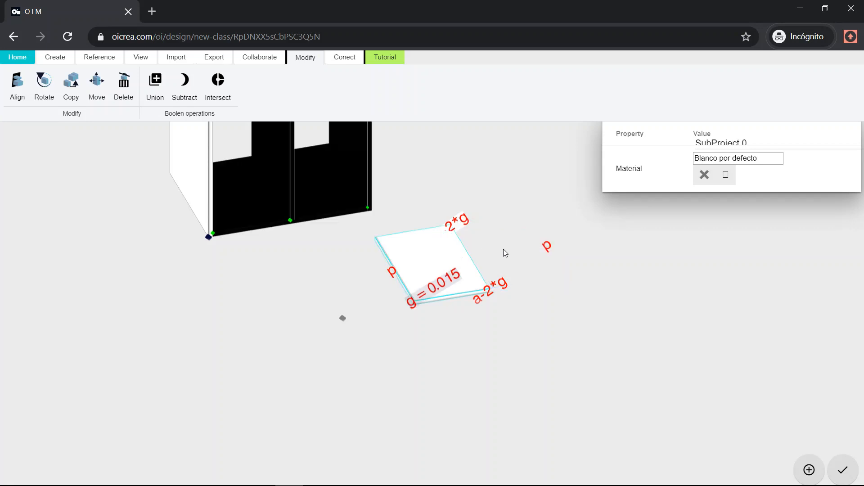
left_click(503, 250)
Move the shortened board by its front corner onto the measured corner point of the bay nearest the origin, resting on the base
left_click_drag(441, 319, 440, 299)
left_click_drag(404, 338, 513, 366)
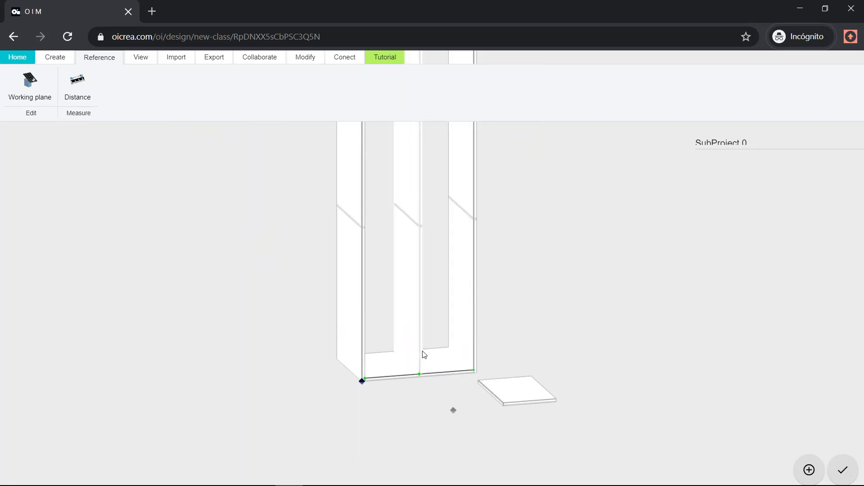
right_click_drag(422, 350, 455, 310)
left_click_drag(428, 332, 459, 321)
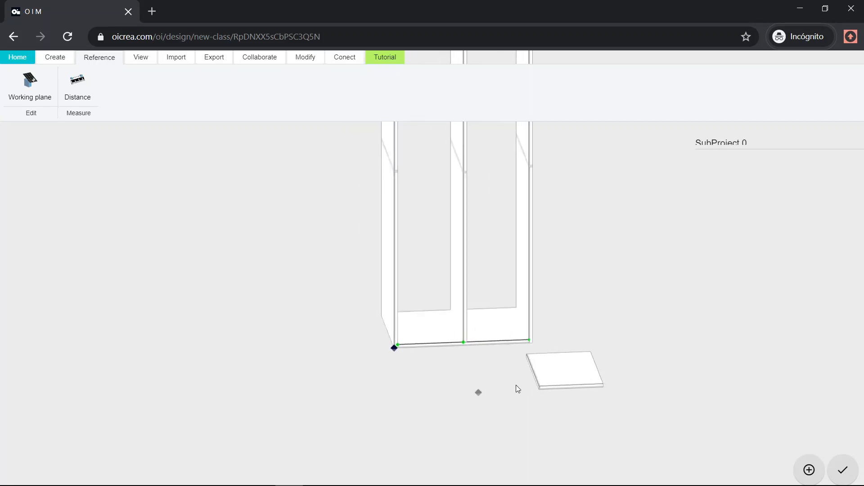
left_click_drag(516, 387, 419, 349)
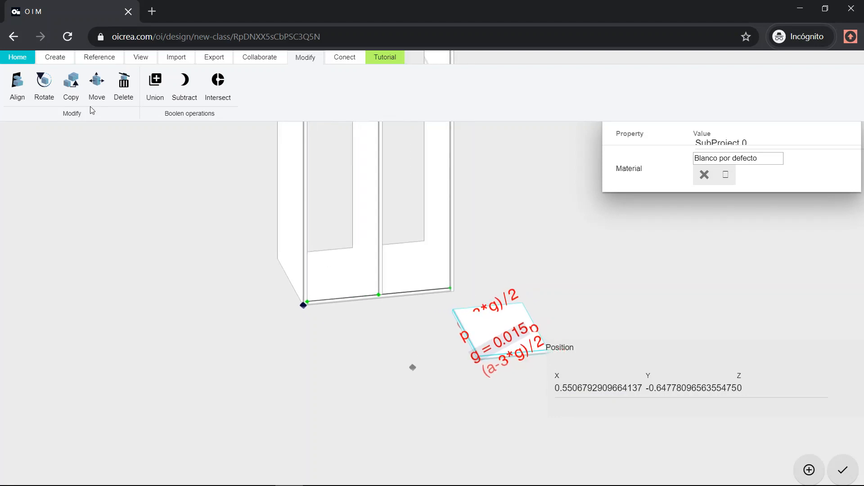
left_click(97, 87)
left_click_drag(511, 399, 429, 364)
right_click_drag(428, 360, 310, 302)
scroll(479, 405, "up", 4)
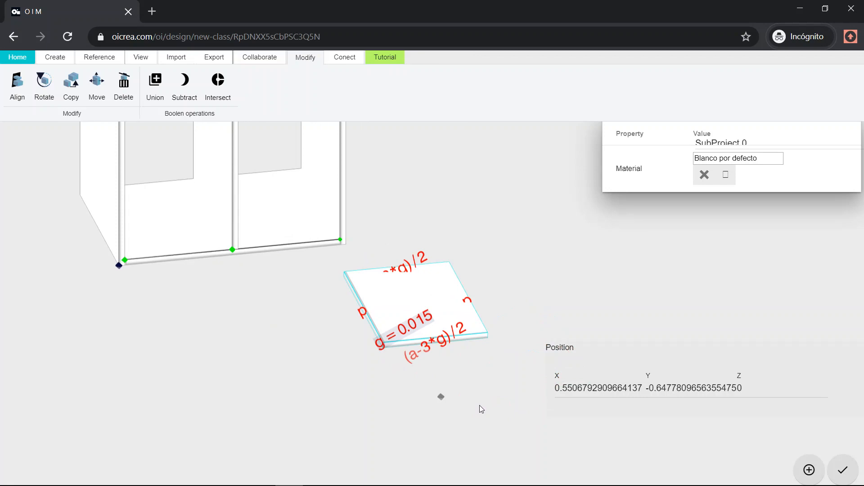
left_click(378, 356)
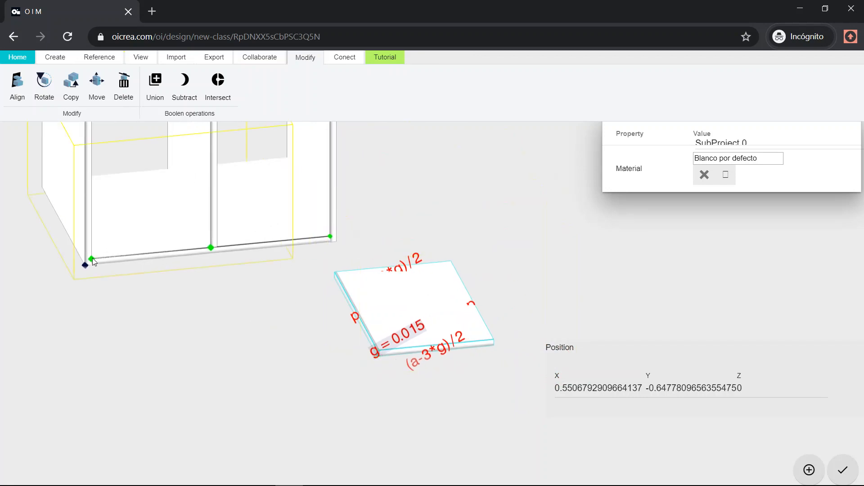
left_click(96, 261)
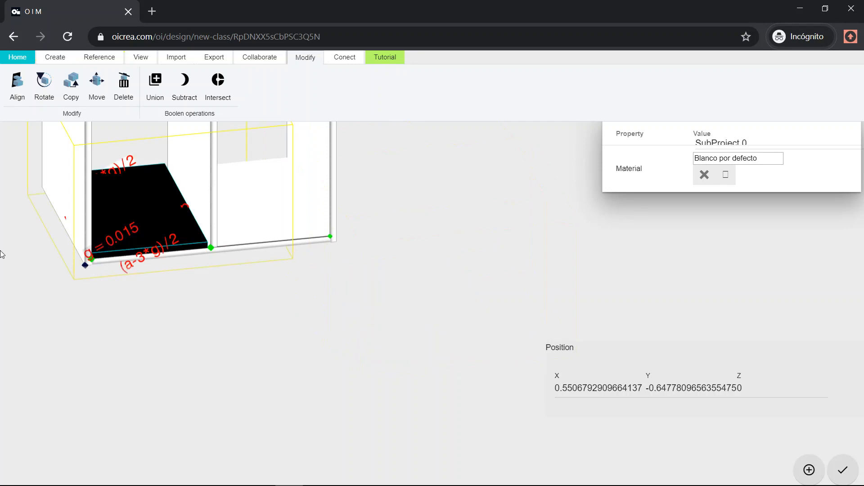
right_click_drag(169, 285, 338, 371)
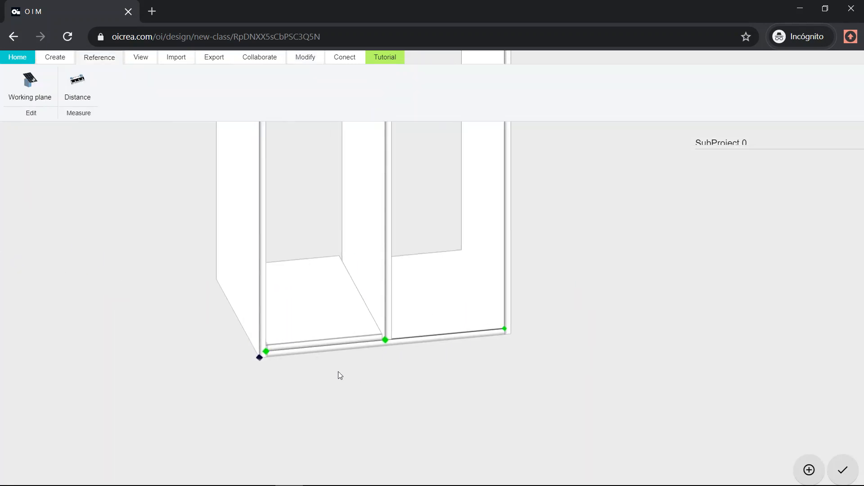
Set the X position of the shelf board in the bay nearest the origin to g, and deselect it
left_click_drag(339, 371, 310, 373)
left_click(359, 338)
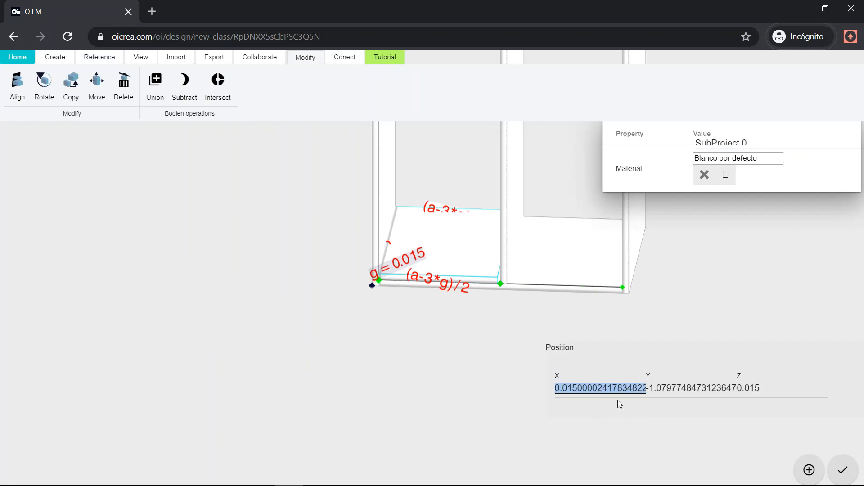
type("g")
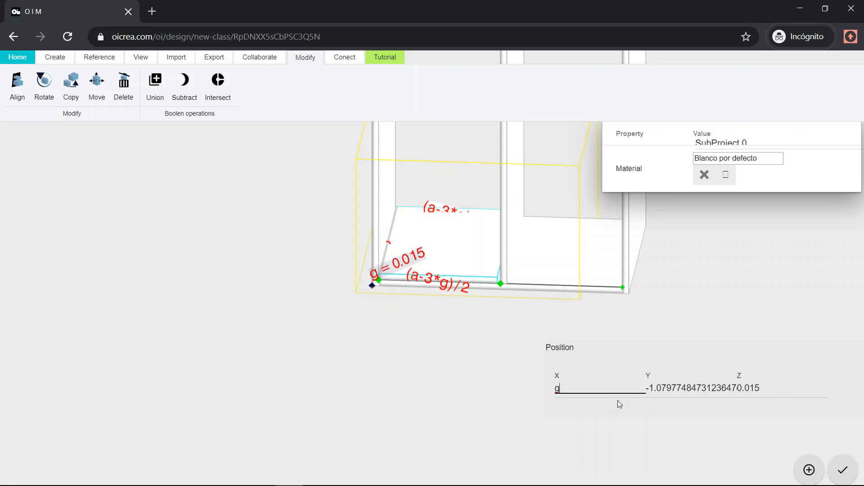
left_click(384, 351)
Set the shelf board's Y position to 0 and its Z position to h/6, and deselect it
scroll(367, 266, "up", 9)
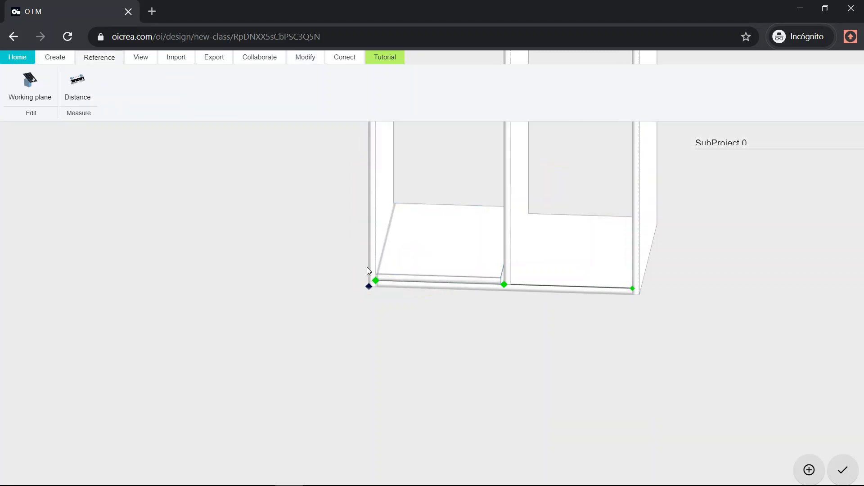
left_click_drag(488, 295, 560, 295)
left_click(538, 279)
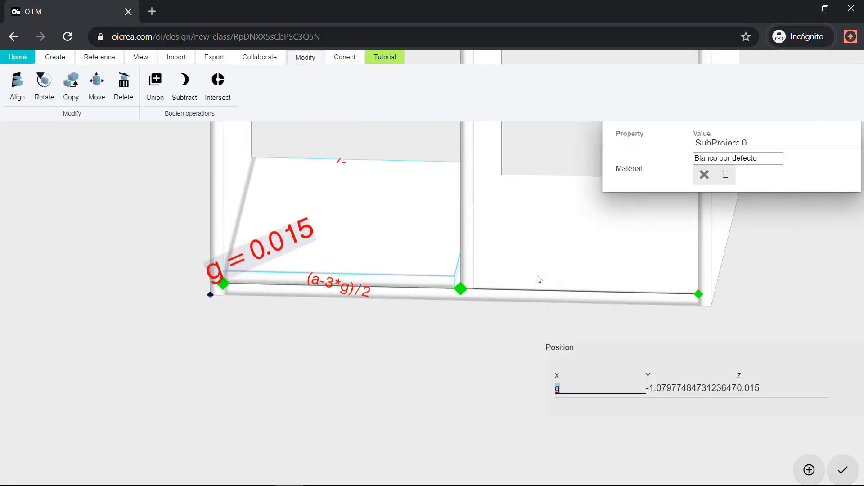
key("Tab")
type("0")
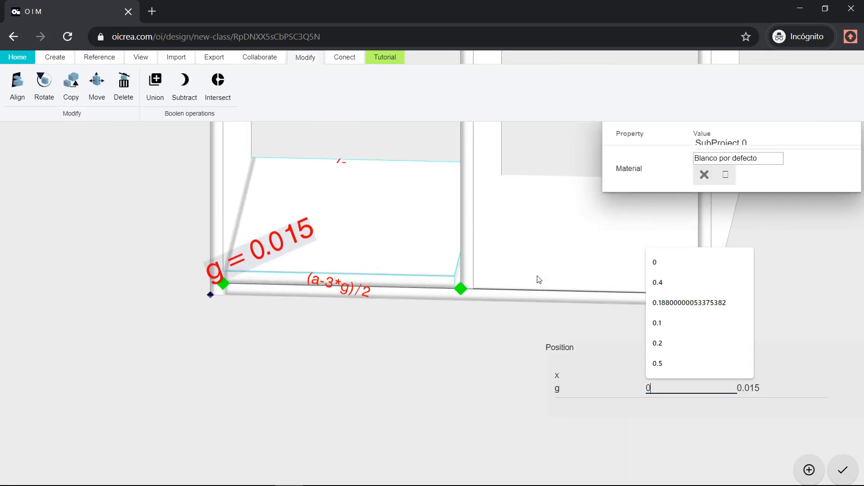
key("Tab")
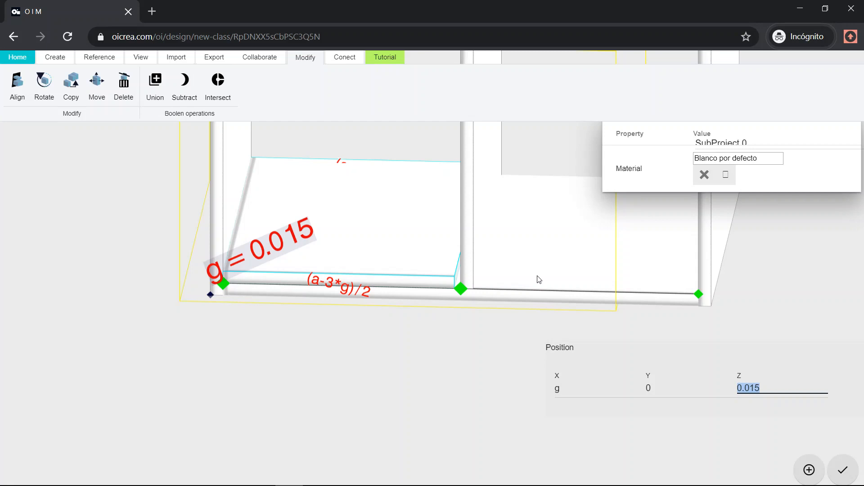
key("BackSpace")
type("h/6")
key("Return")
left_click(321, 350)
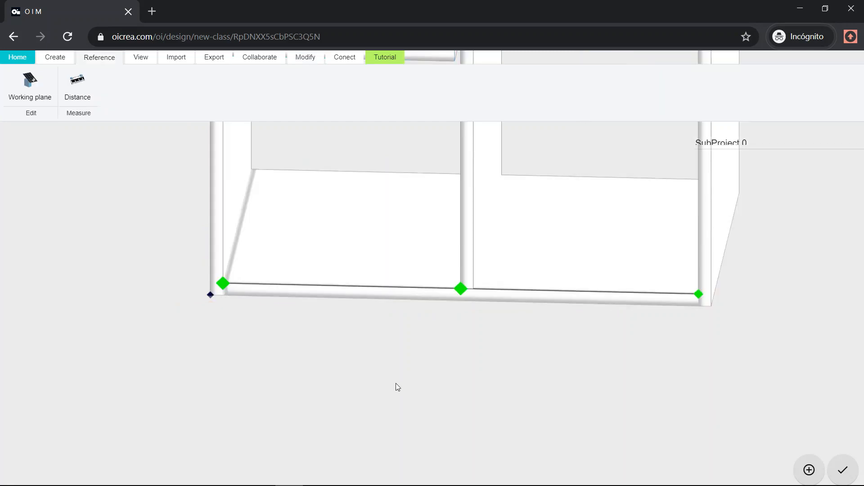
Set the X position of the central divider to (a-g)/2 and deselect it
scroll(397, 385, "down", 7)
right_click_drag(230, 296, 227, 427)
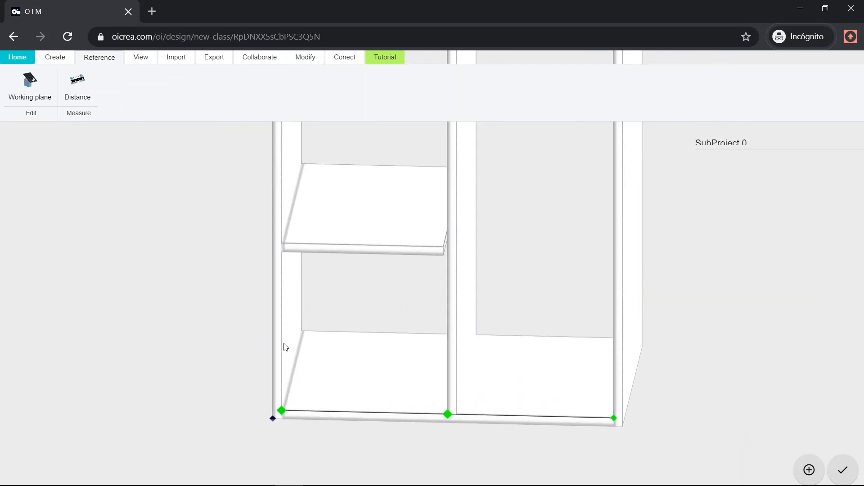
left_click_drag(284, 347, 380, 328)
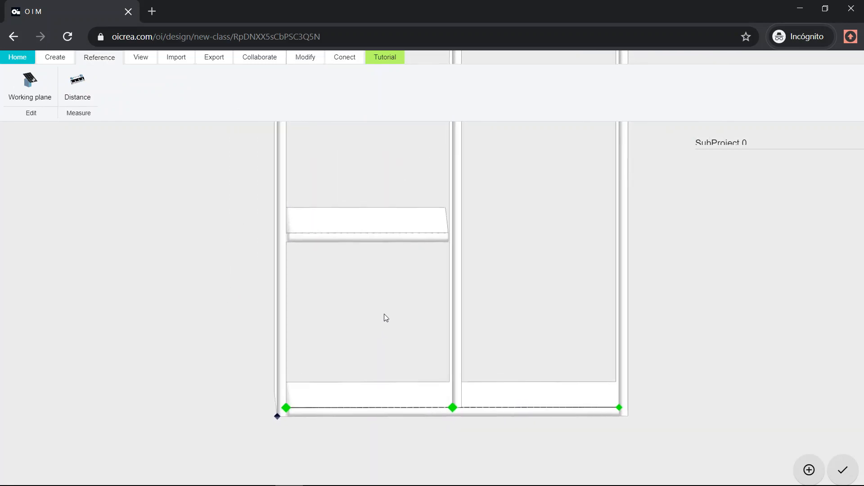
scroll(432, 266, "up", 3)
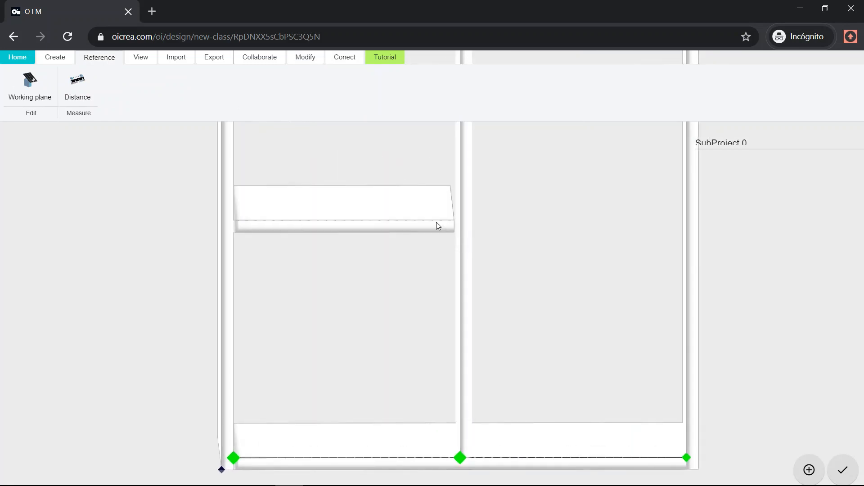
left_click(468, 237)
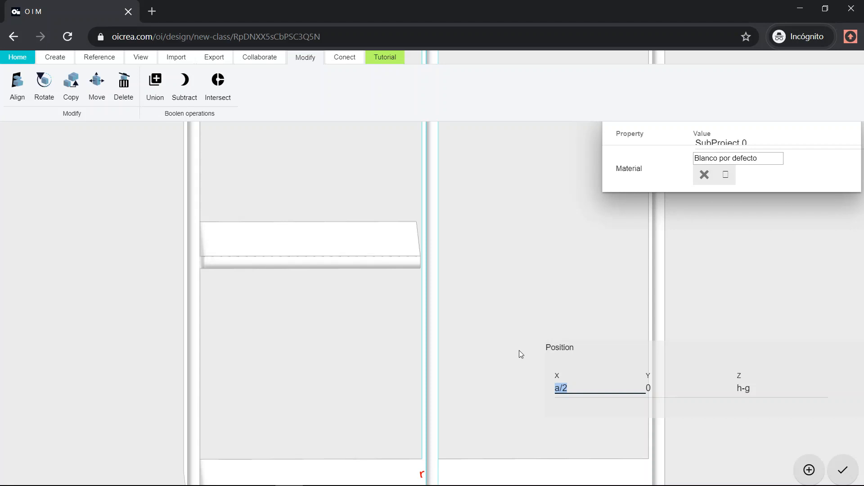
left_click(569, 389)
key("Left")
key("Left")
type("-")
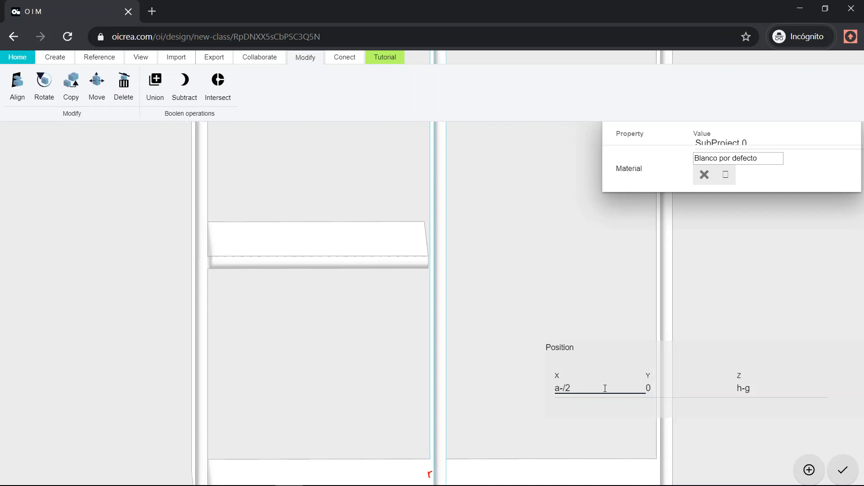
type("g)")
key("Left")
key("Left")
key("Left")
key("Left")
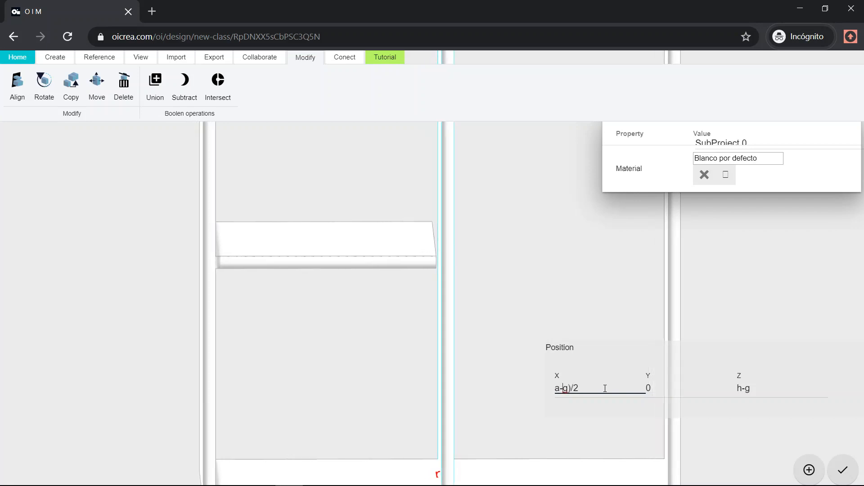
type("(")
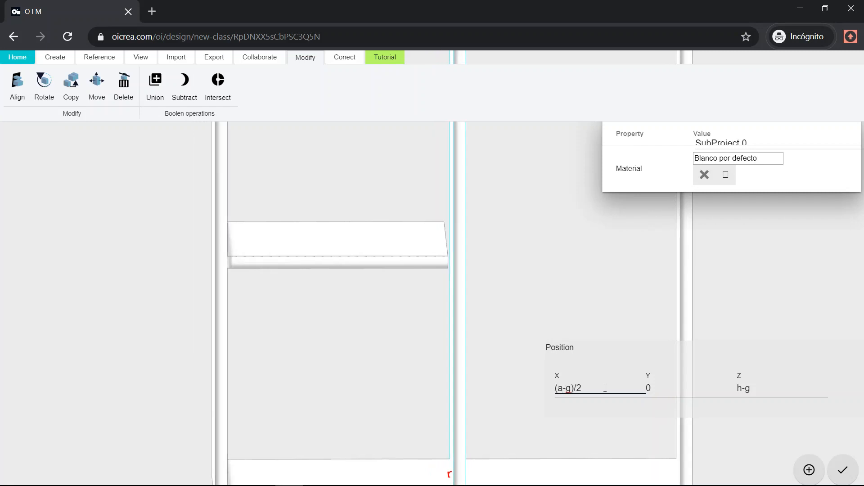
left_click(539, 266)
Examine from several angles how the raised shelf fits between the side panel and the central divider
scroll(523, 276, "down", 3)
scroll(493, 374, "down", 4)
right_click_drag(500, 326, 501, 271)
left_click_drag(495, 304, 340, 373)
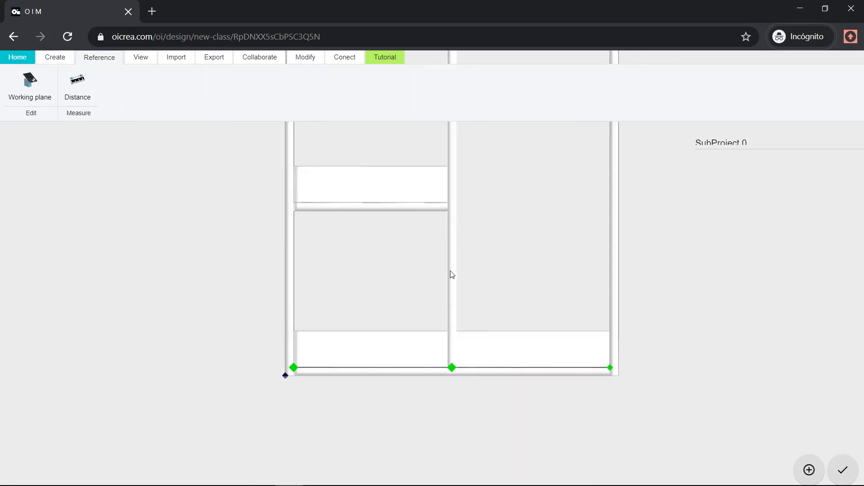
scroll(456, 381, "down", 1)
left_click_drag(453, 380, 418, 365)
right_click_drag(489, 302, 518, 450)
scroll(455, 355, "down", 2)
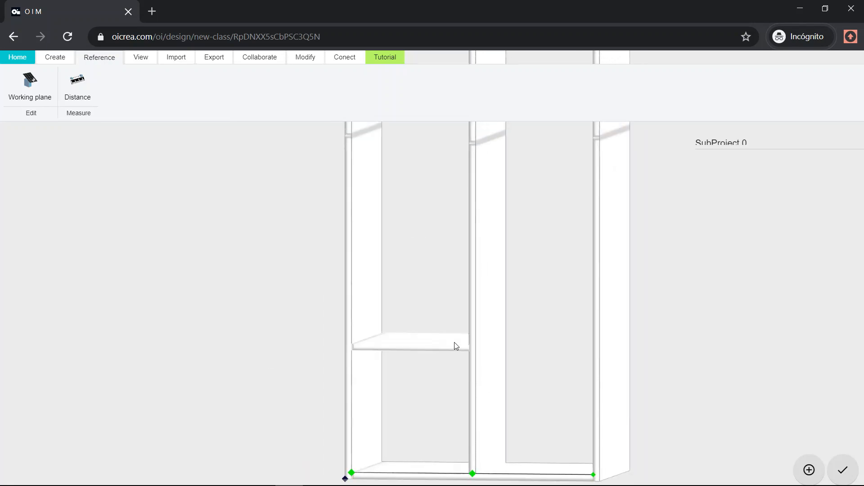
left_click_drag(453, 355, 488, 359)
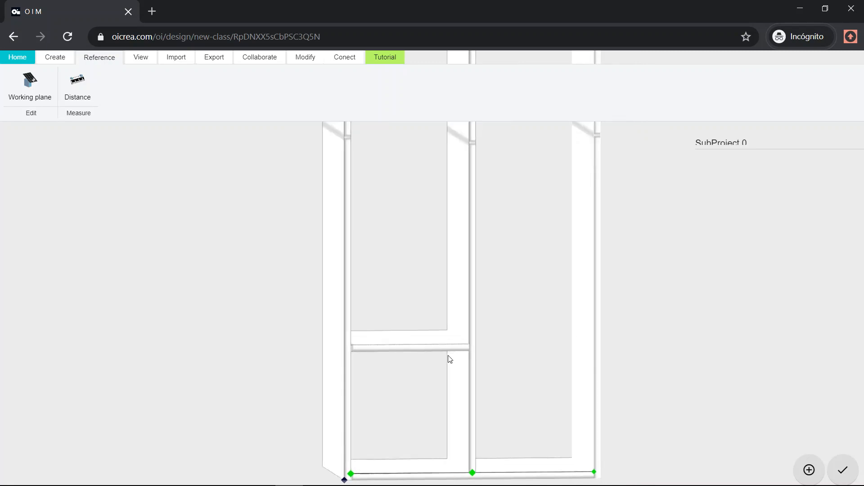
Copy the raised shelf by its lower front corner to the base corner of the other bay beside the central divider, and deselect it
left_click(422, 347)
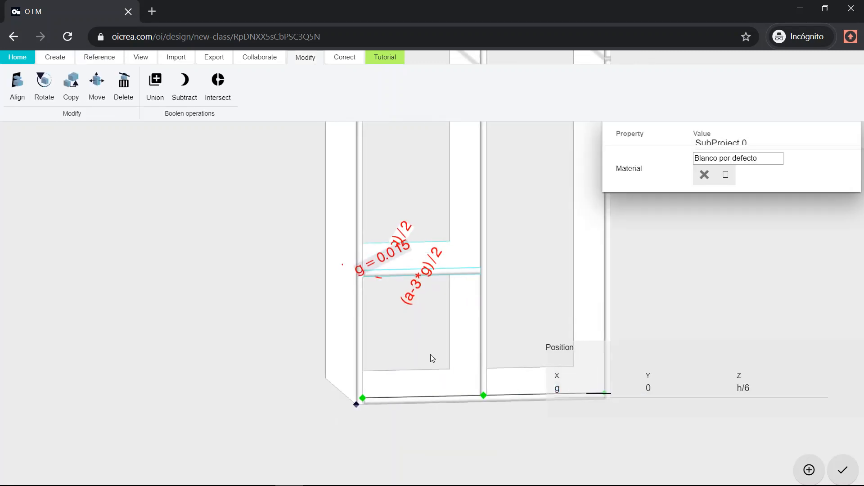
left_click(67, 95)
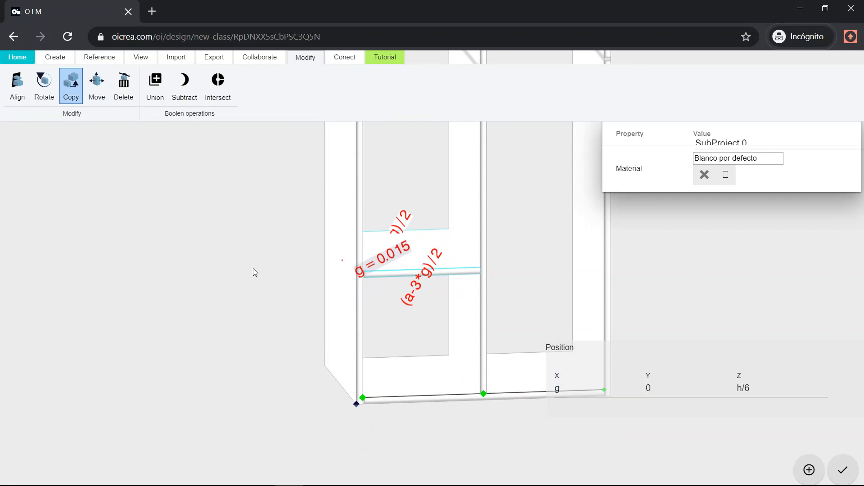
left_click(364, 275)
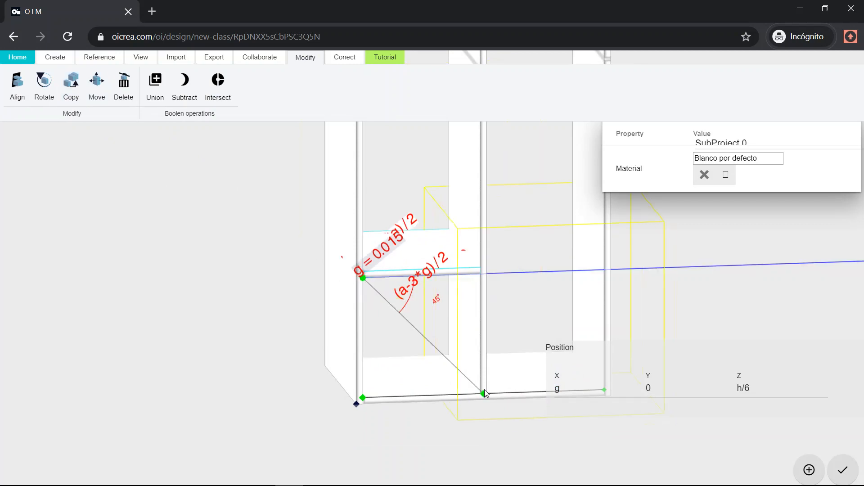
scroll(487, 394, "up", 2)
right_click_drag(495, 373, 411, 326)
scroll(401, 364, "up", 1)
scroll(400, 367, "up", 1)
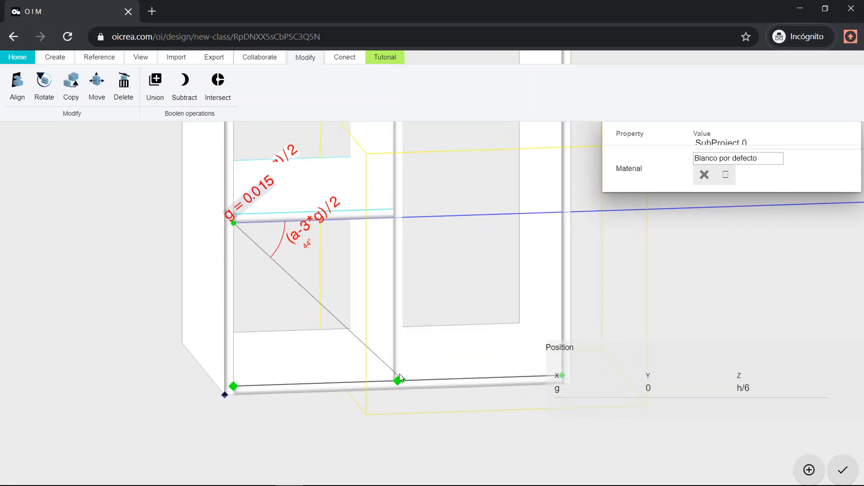
left_click(399, 378)
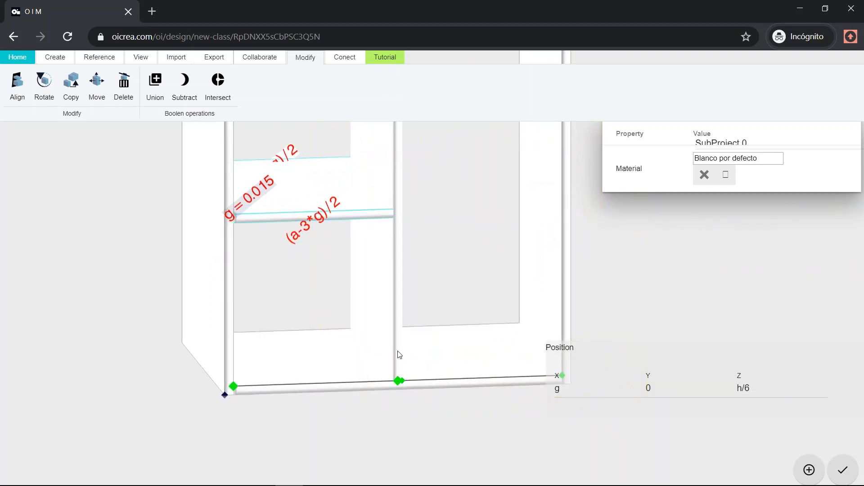
left_click(449, 289)
Set the X position of the copied shelf in the bay farthest from the origin to (a+g)/2
scroll(464, 351, "down", 3)
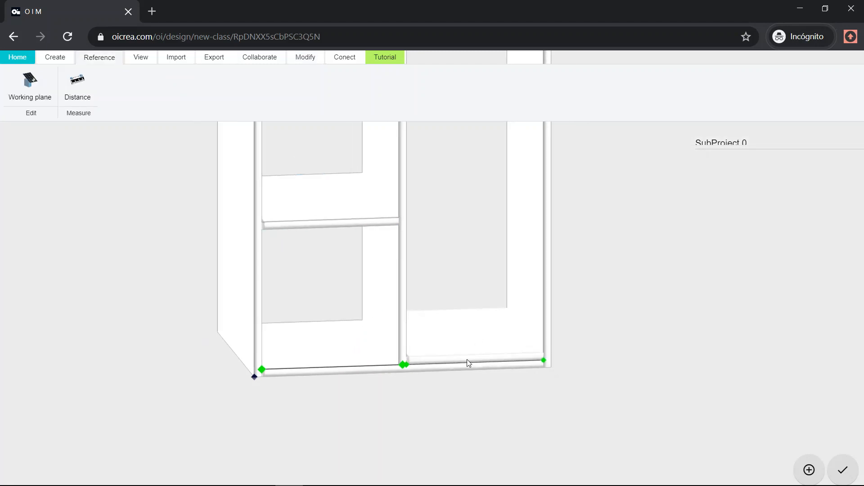
left_click_drag(467, 360, 447, 357)
left_click(469, 346)
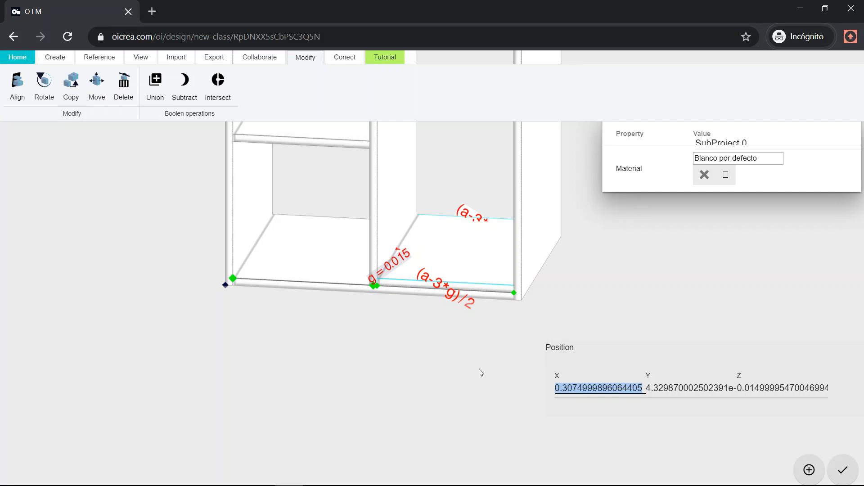
type("a")
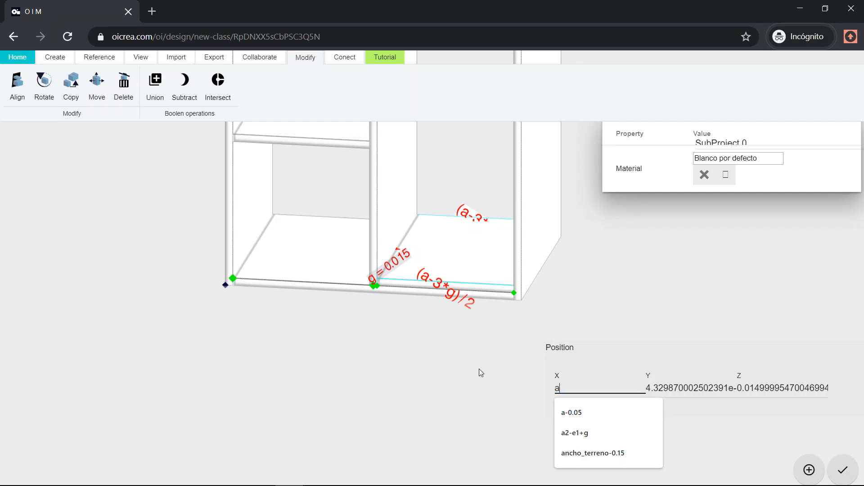
key("BackSpace")
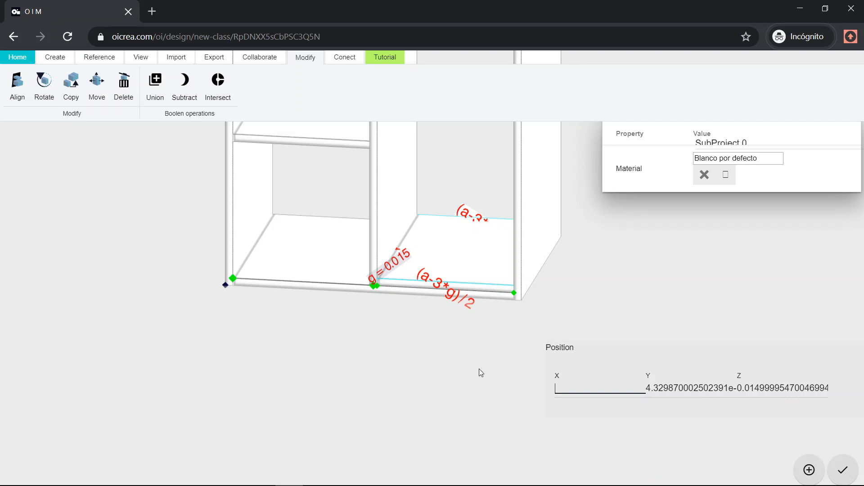
type("(a+g)/2")
left_click(430, 352)
Set the copied shelf's Y position to 0 and its Z position to h/6, and deselect it
scroll(403, 282, "up", 4)
left_click(403, 281)
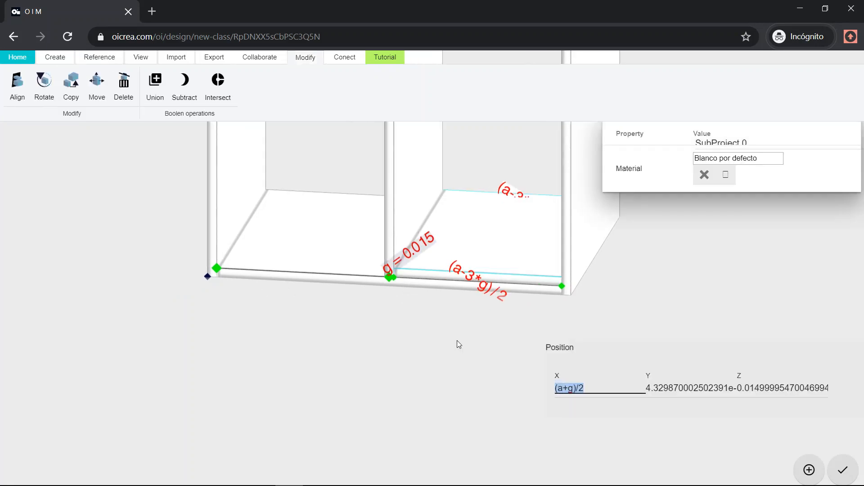
left_click_drag(486, 337, 462, 339)
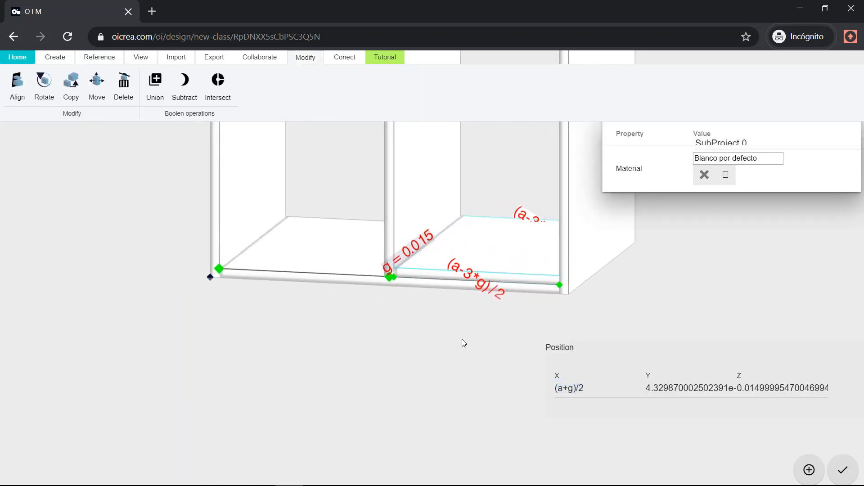
double_click(668, 388)
key("shift+Right")
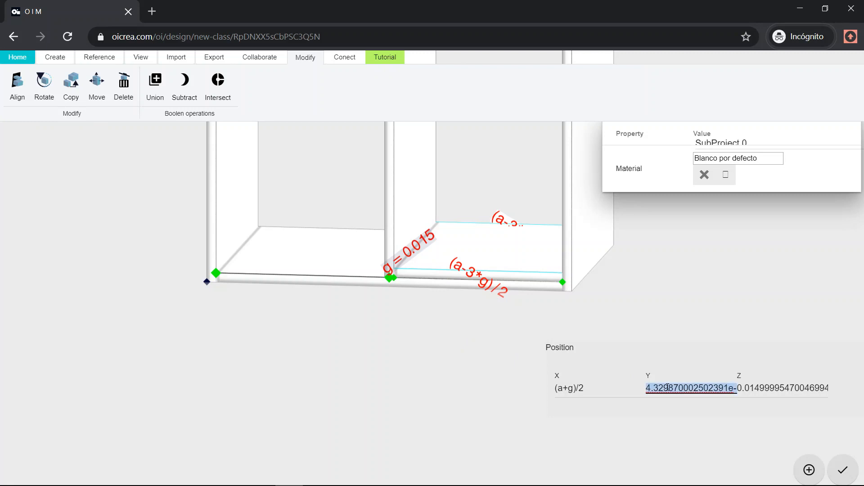
type("0")
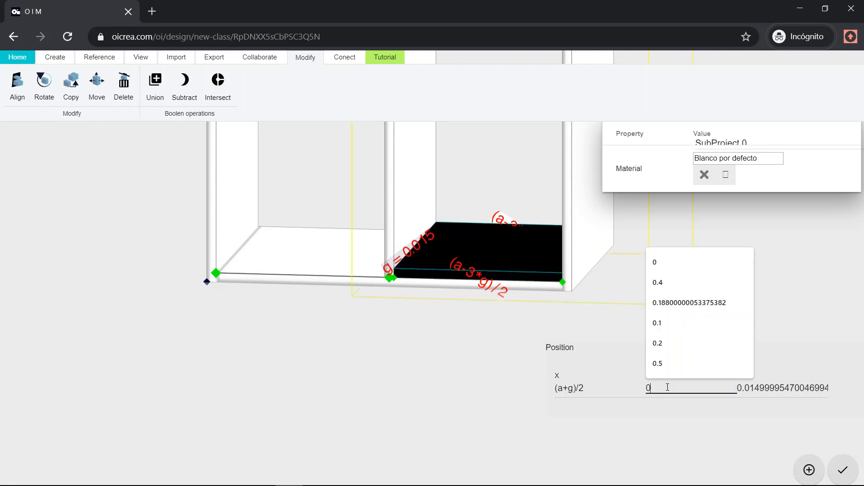
key("Tab")
left_click(760, 390)
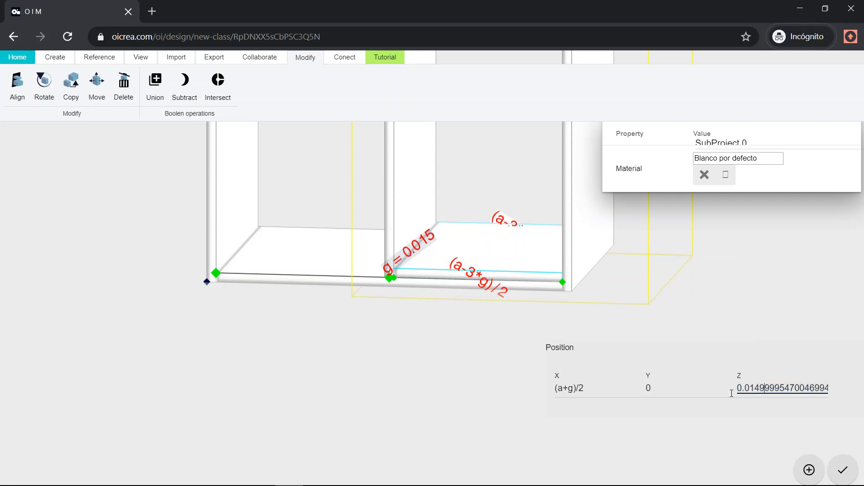
double_click(775, 390)
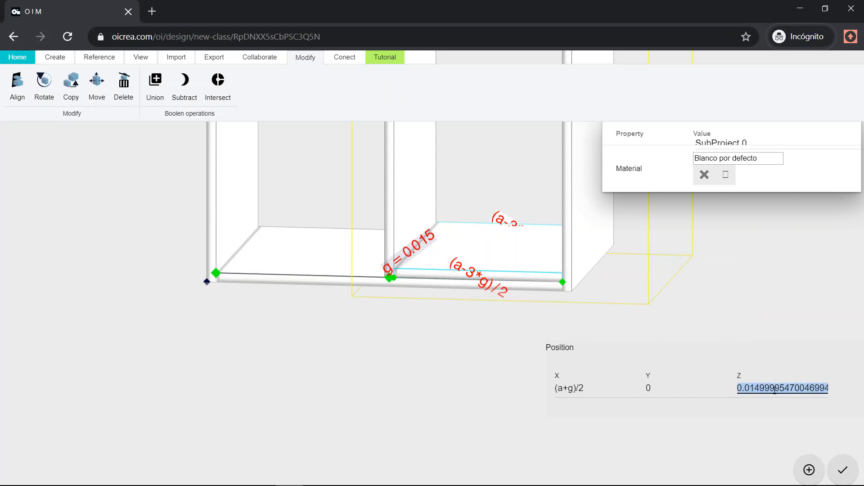
type("h/6")
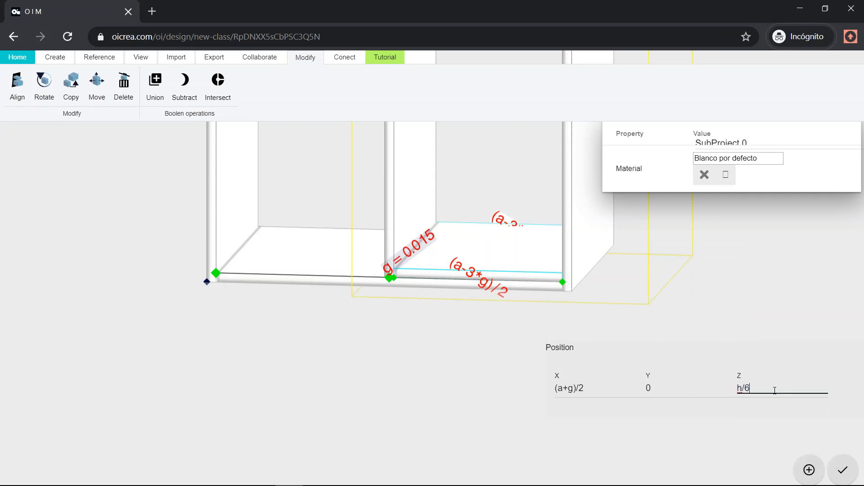
left_click(384, 360)
Set the Z position of the shelf in the bay farthest from the origin to h/6-0.1, and deselect it
scroll(396, 358, "down", 6)
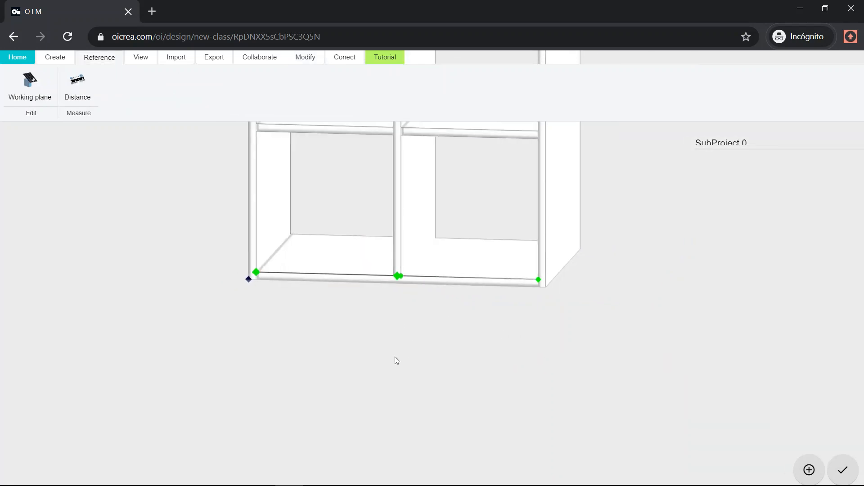
right_click_drag(365, 283, 356, 390)
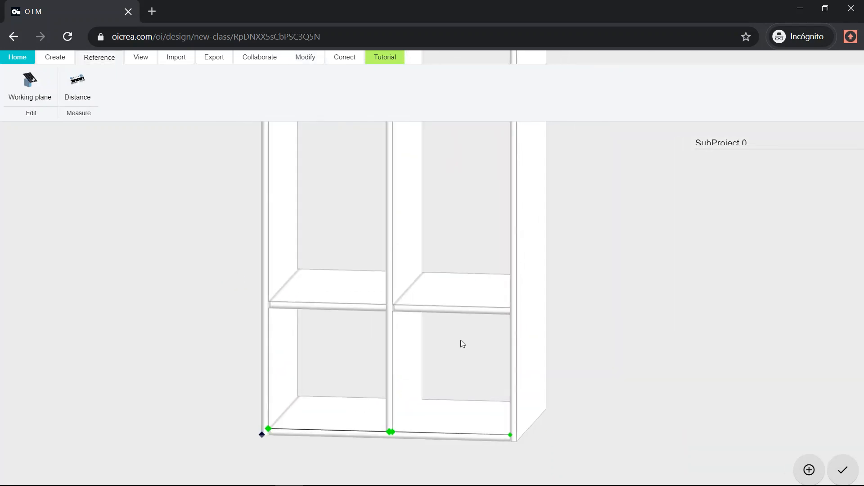
left_click_drag(460, 340, 442, 339)
scroll(373, 318, "up", 3)
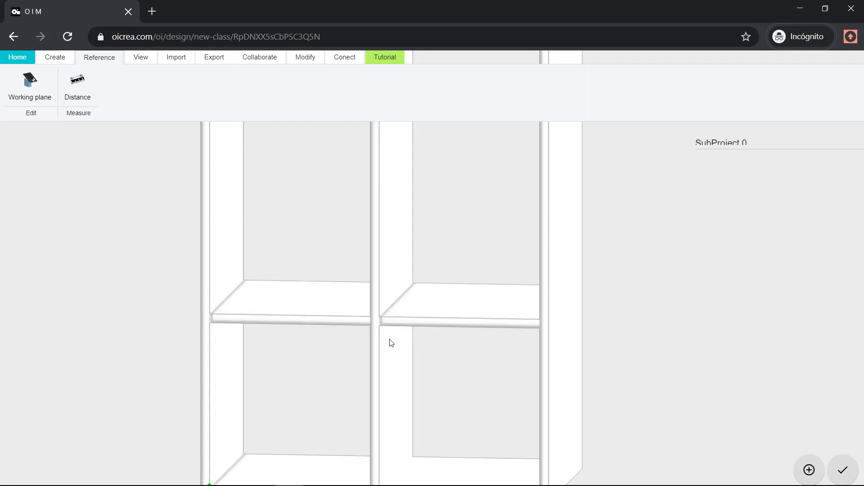
left_click(462, 316)
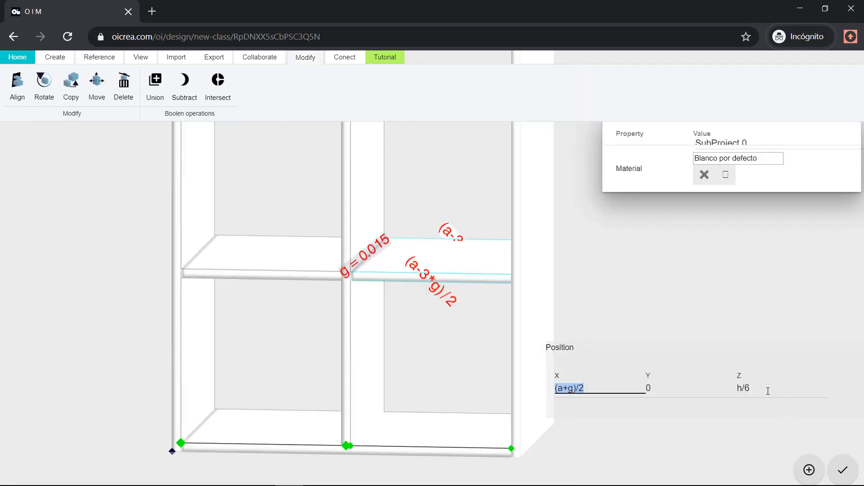
left_click(768, 391)
type("-")
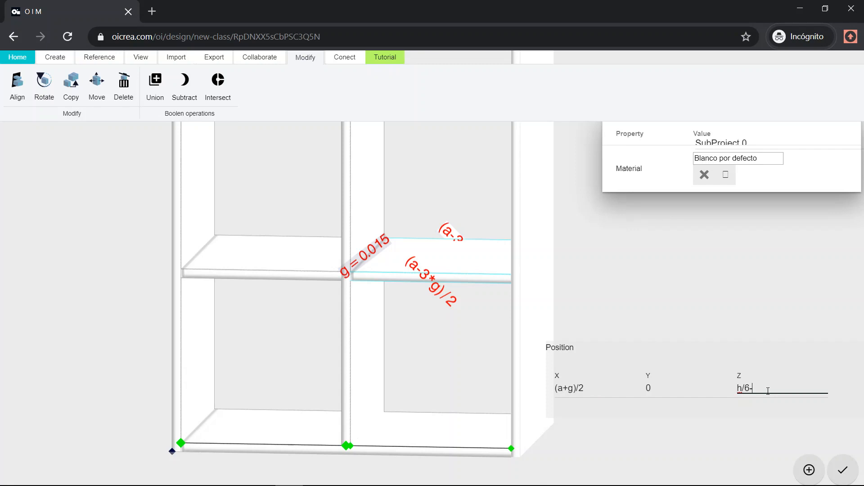
type("0.2")
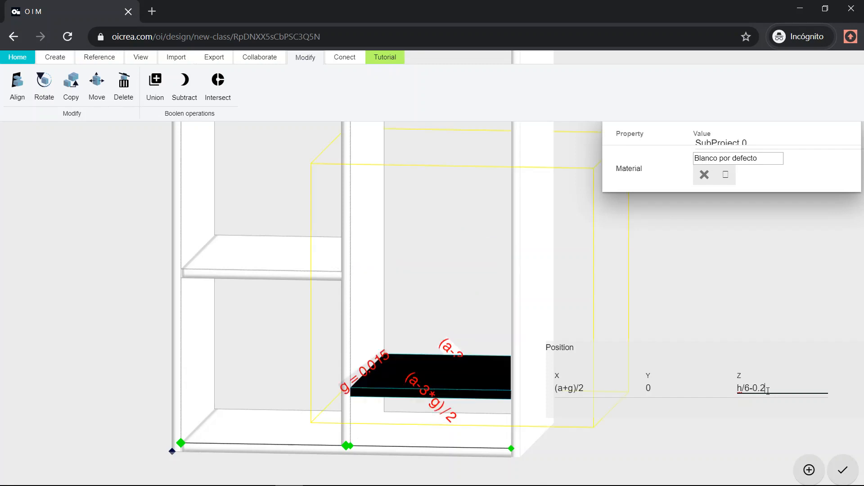
key("BackSpace")
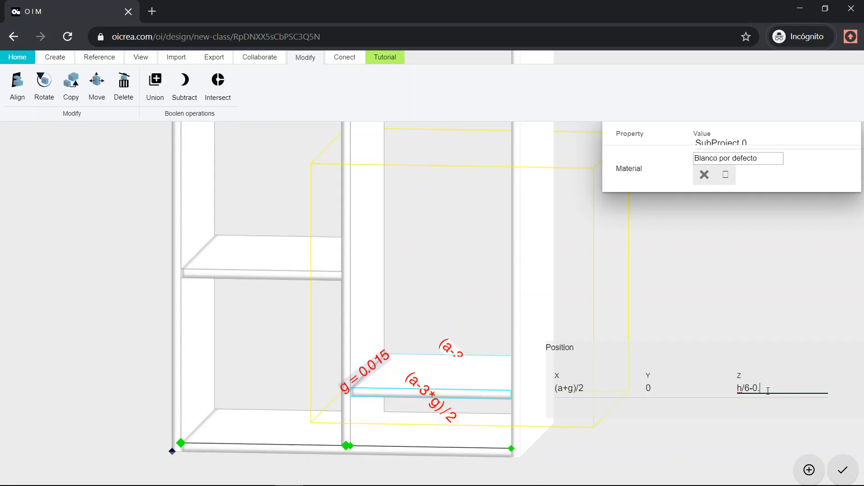
type("1")
left_click(742, 288)
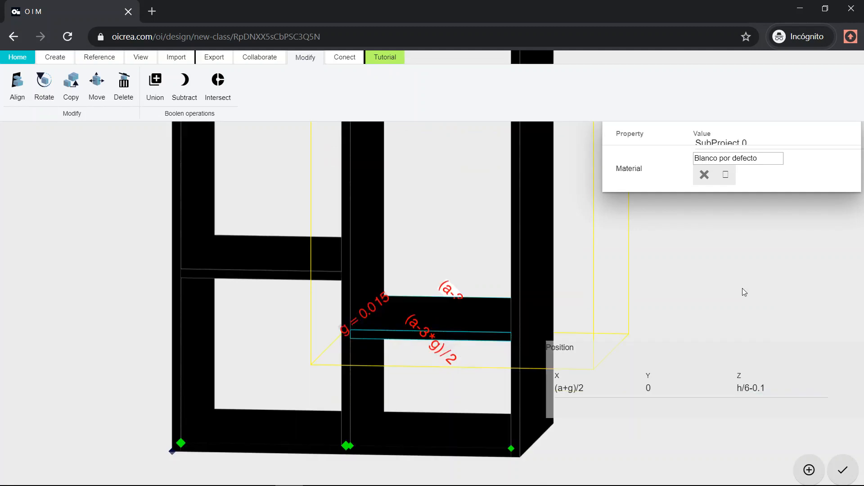
Examine from several angles the height offset between the shelves in the two bays
scroll(734, 289, "down", 3)
left_click_drag(466, 312, 385, 321)
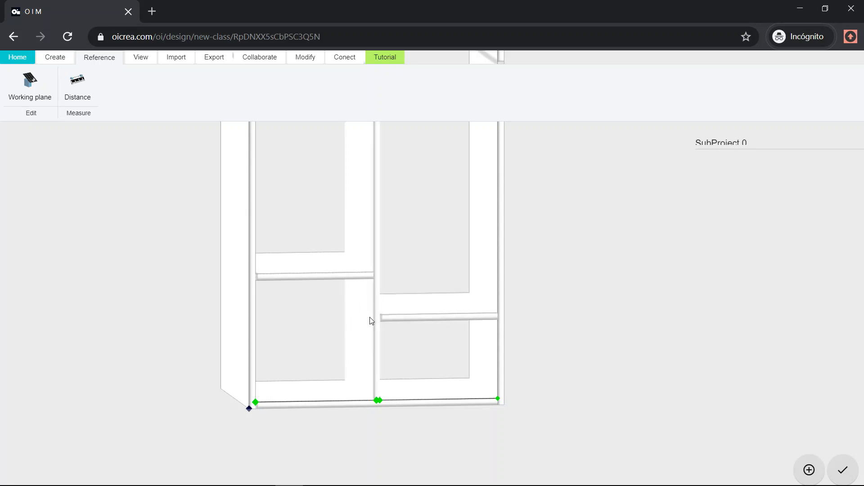
scroll(514, 262, "down", 3)
right_click_drag(521, 297, 523, 404)
left_click_drag(519, 332, 486, 348)
scroll(487, 348, "down", 9)
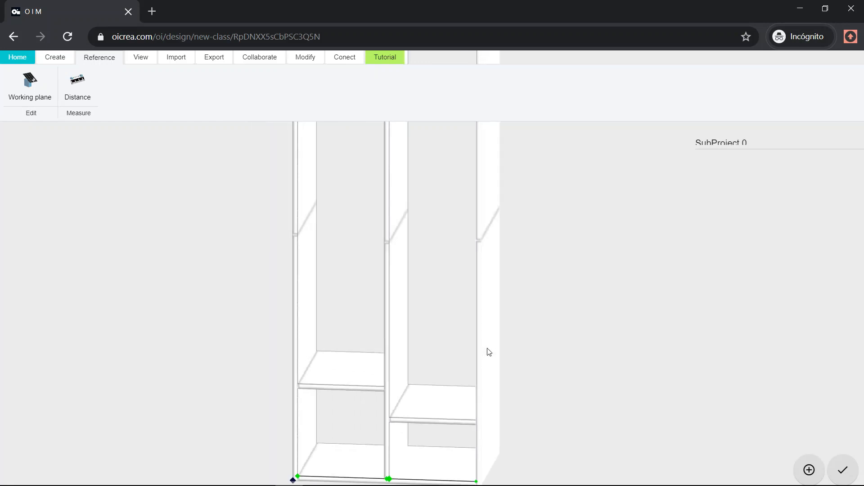
mouse_move(512, 266)
right_mouse_down()
mouse_move(515, 370)
mouse_move(527, 272)
right_mouse_up()
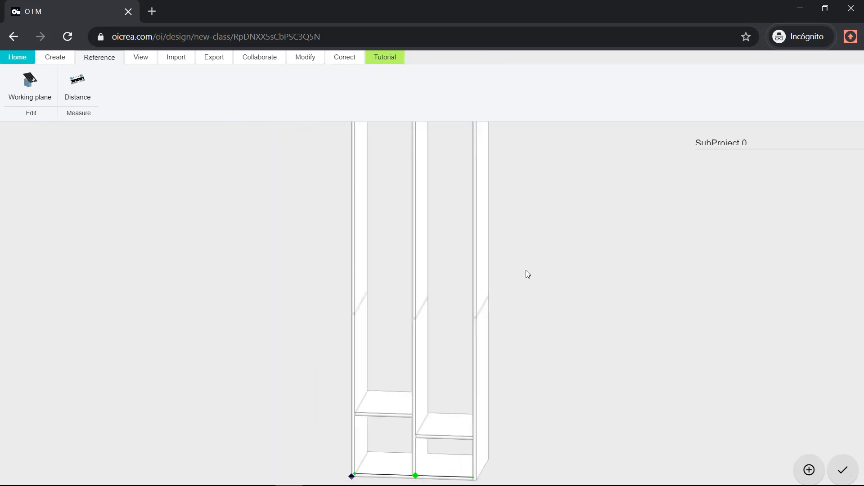
scroll(382, 390, "up", 4)
scroll(418, 308, "down", 3)
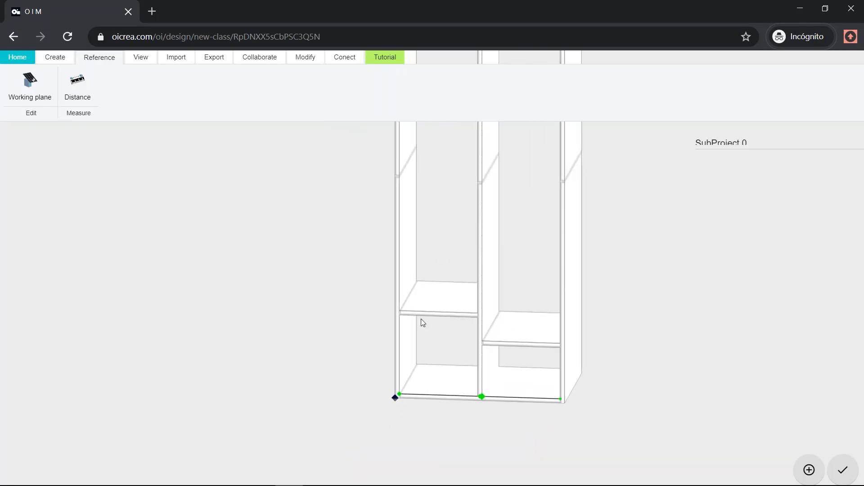
Copy the h/6 shelf in the bay nearest the origin up by its height above the base, and copy the resulting shelf up the same distance
scroll(421, 320, "up", 2)
left_click(420, 313)
left_click_drag(400, 330, 443, 330)
right_click_drag(443, 333, 413, 318)
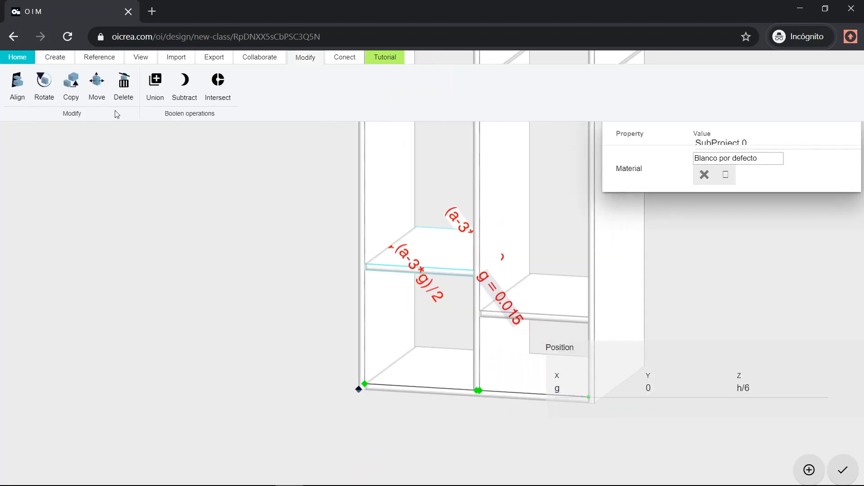
left_click(66, 94)
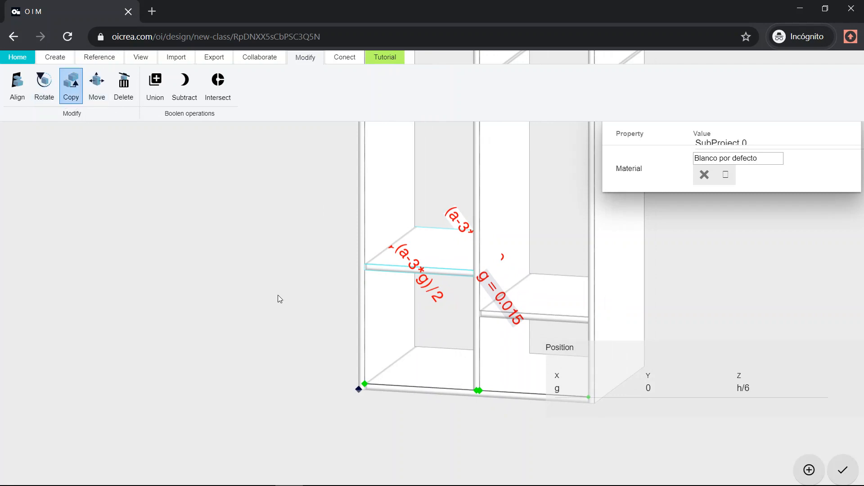
left_click(368, 385)
left_click(368, 267)
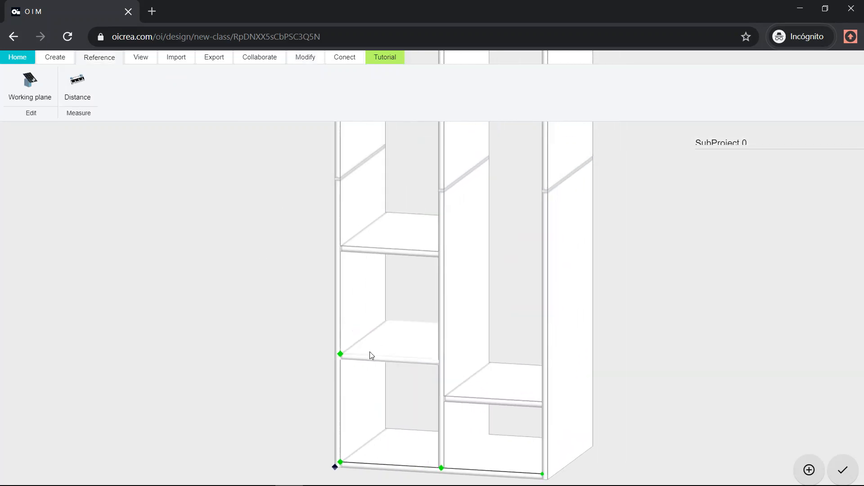
left_click(368, 240)
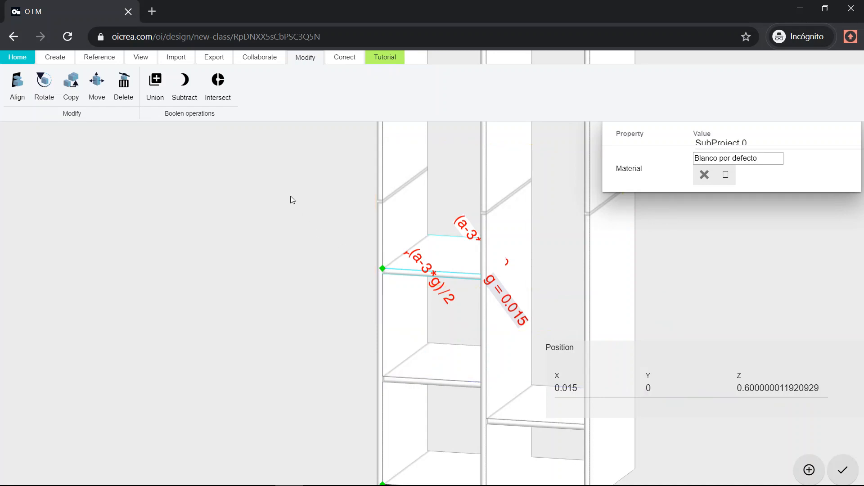
key("Escape")
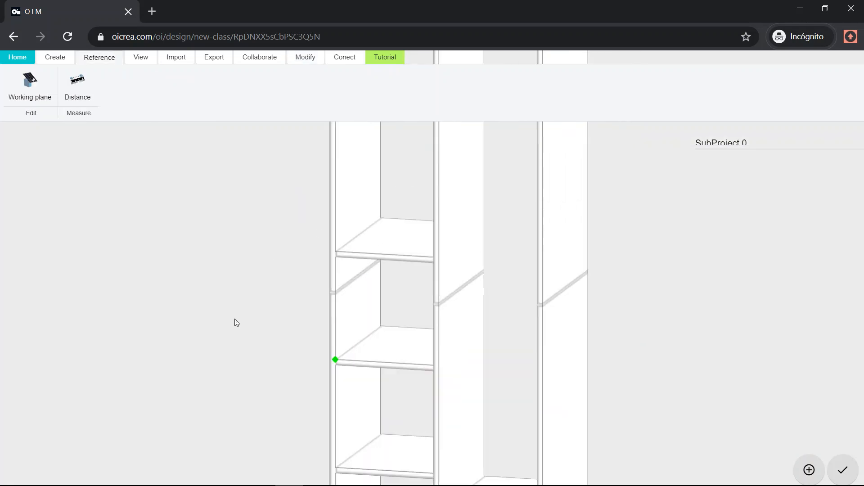
Copy the third shelf above the base up one shelf spacing, from the front corner of the shelf below to its own, and deselect it
left_click(365, 299)
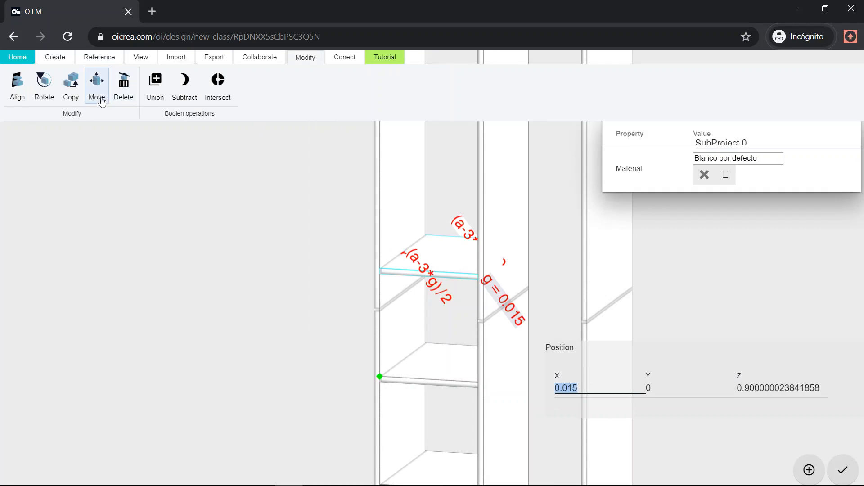
left_click(71, 88)
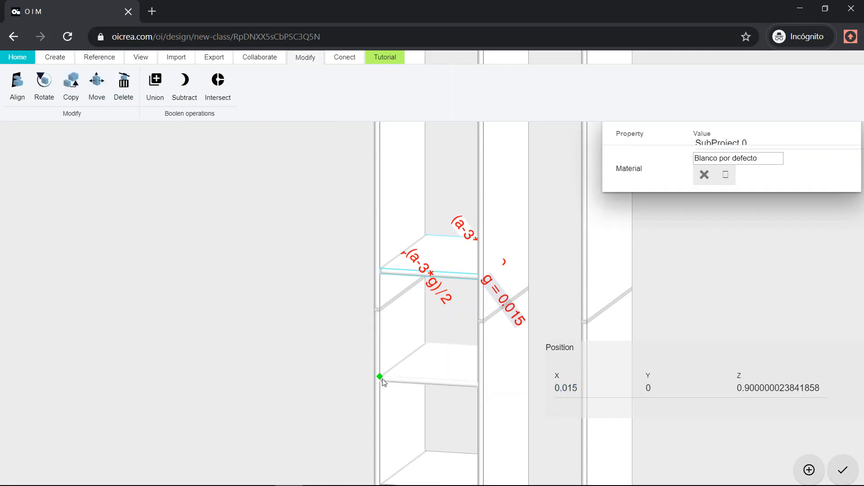
left_click(382, 381)
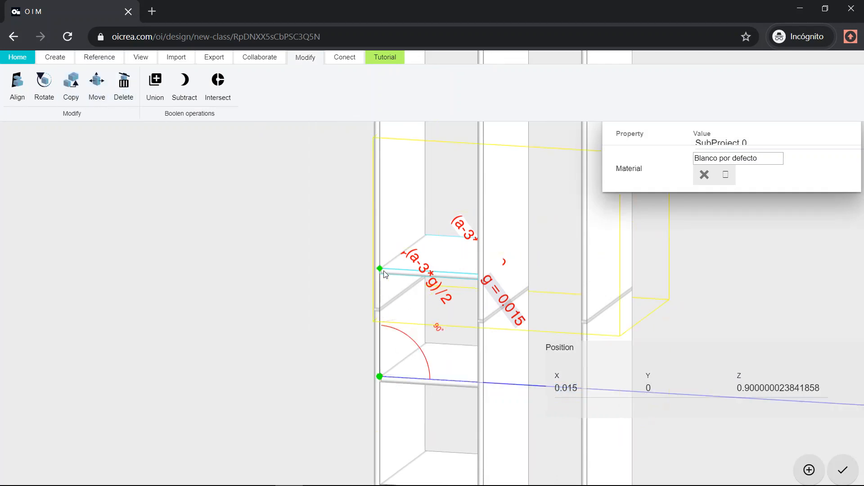
left_click(384, 271)
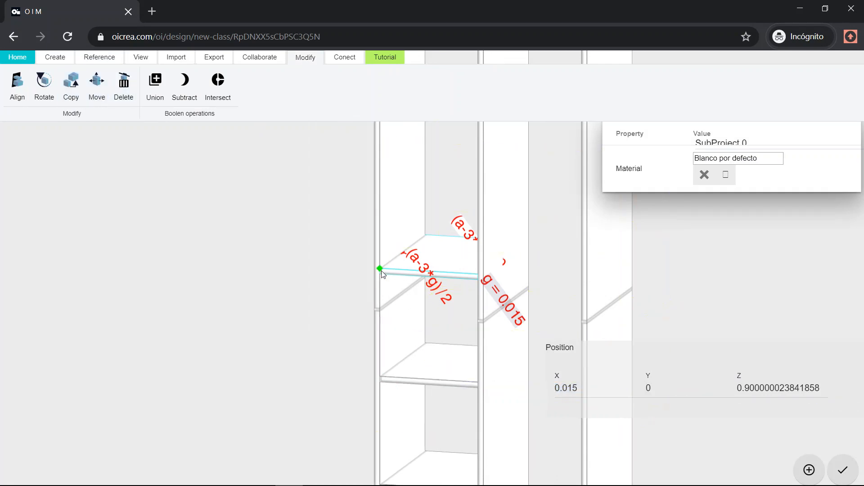
left_click(326, 269)
Copy the fourth shelf above the base up one shelf spacing in the same bay, and deselect it
scroll(317, 310, "down", 4)
middle_click_drag(358, 220, 347, 359)
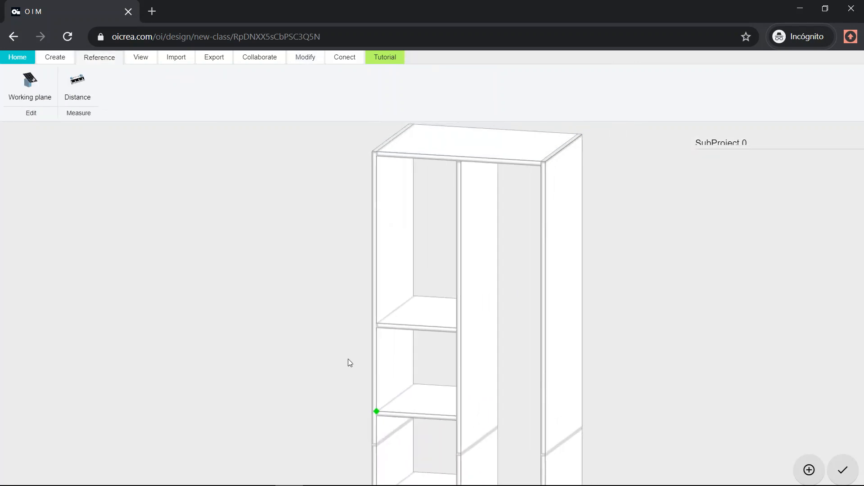
left_click(407, 323)
scroll(403, 315, "up", 3)
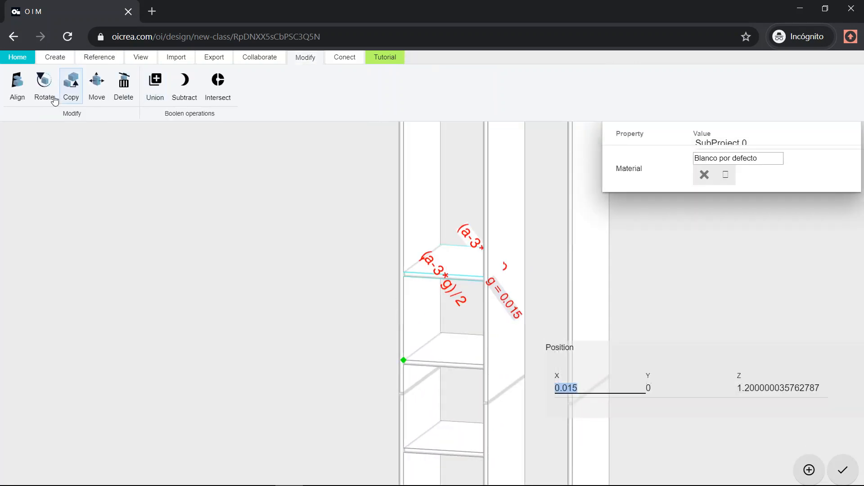
left_click(71, 87)
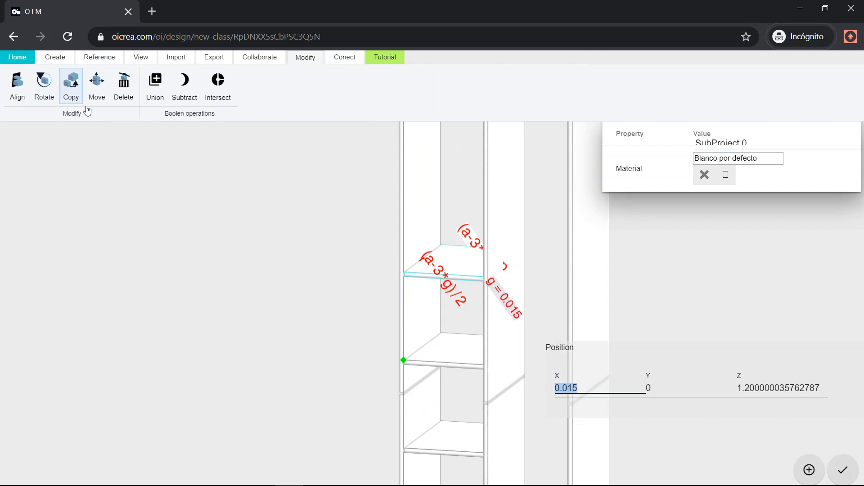
left_click(406, 363)
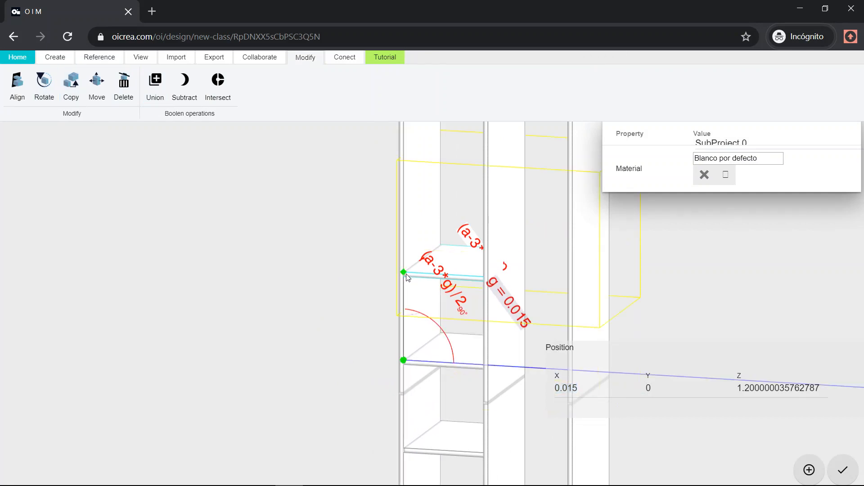
left_click(407, 276)
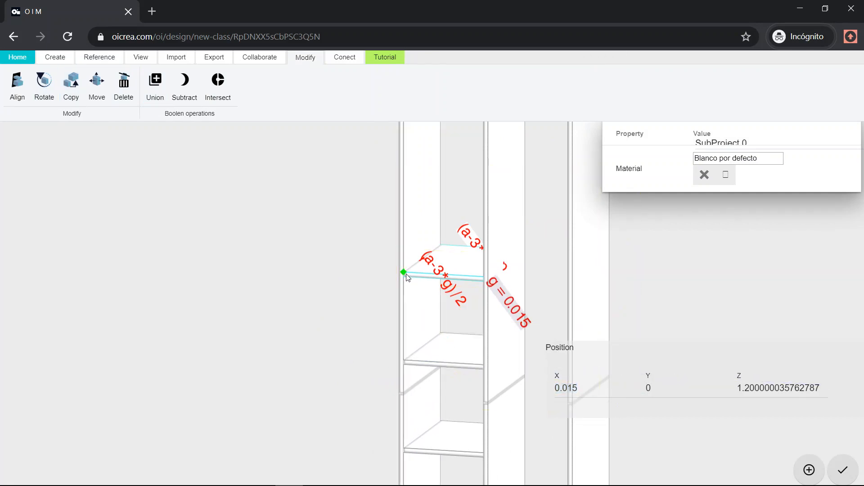
left_click(339, 257)
Set the position of the second shelf above the base in the bay nearest the origin to X g and Z h*2/6
scroll(355, 284, "down", 3)
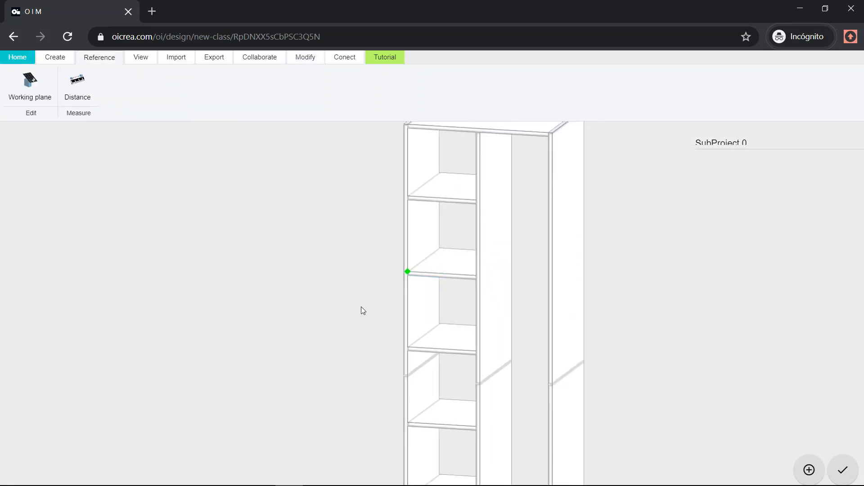
middle_click_drag(361, 306, 359, 249)
left_click(359, 249)
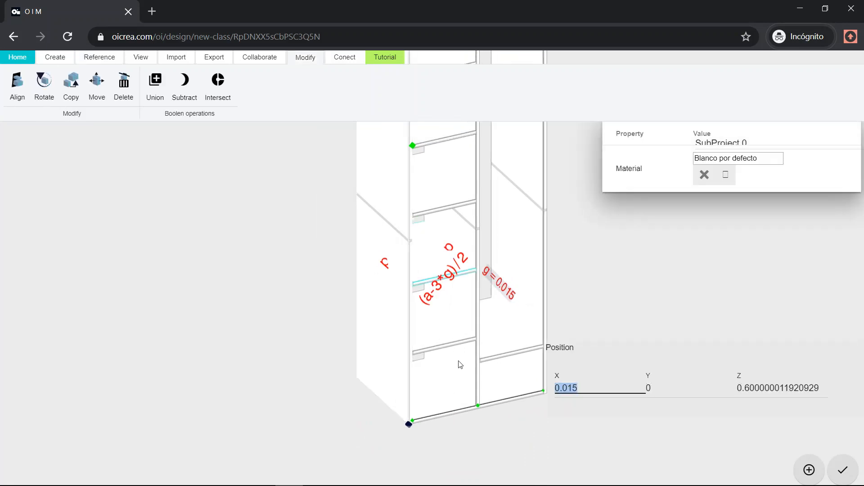
left_click(438, 201)
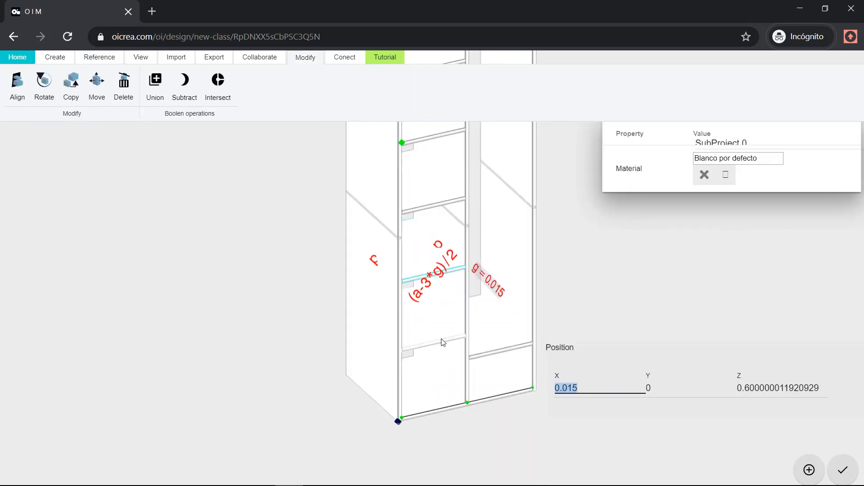
left_click(416, 205)
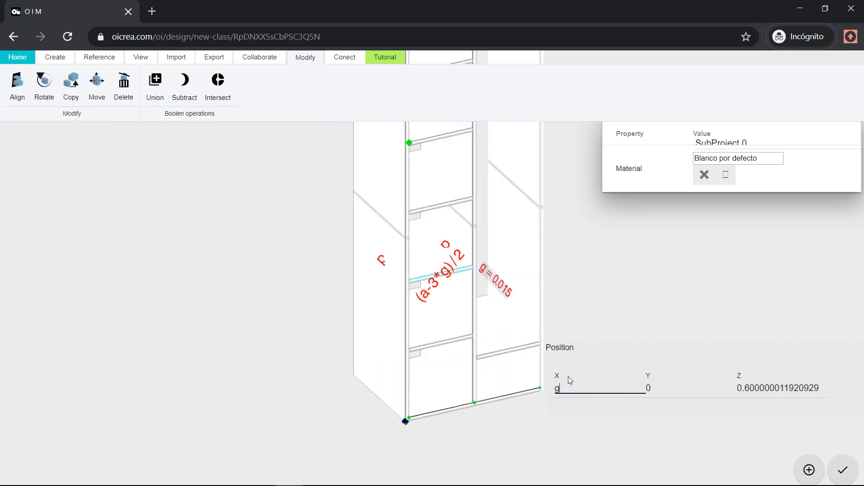
left_click(774, 390)
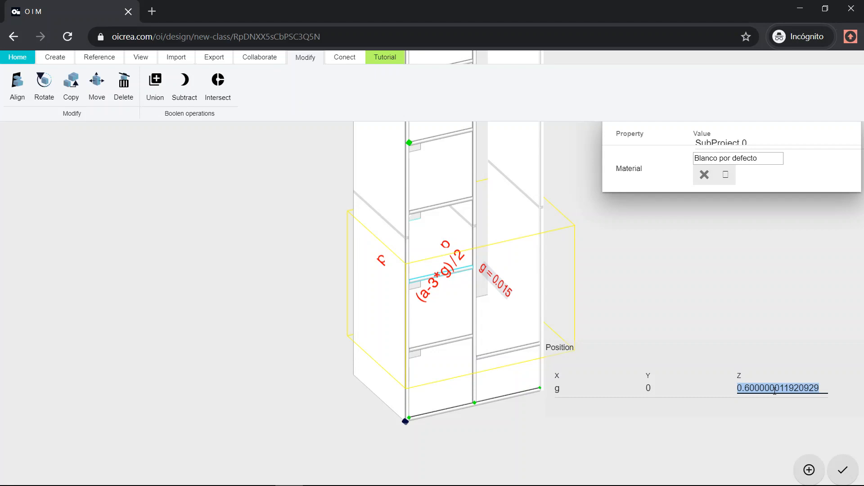
type("h*")
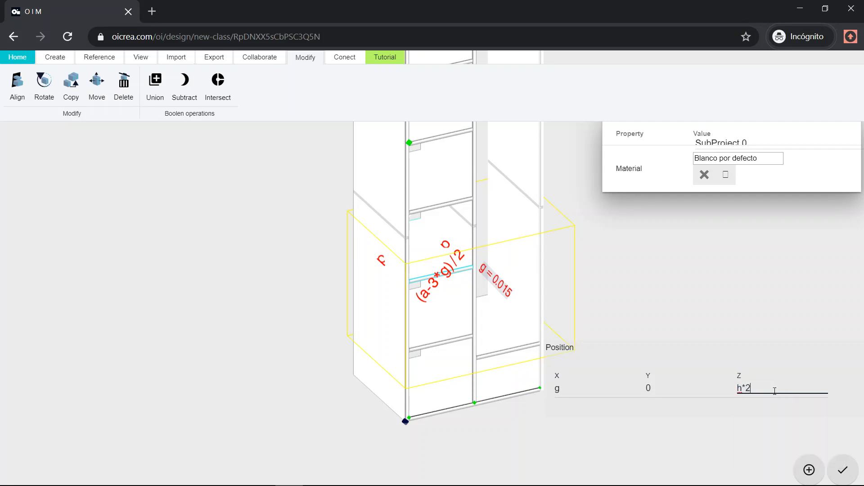
type("2/6")
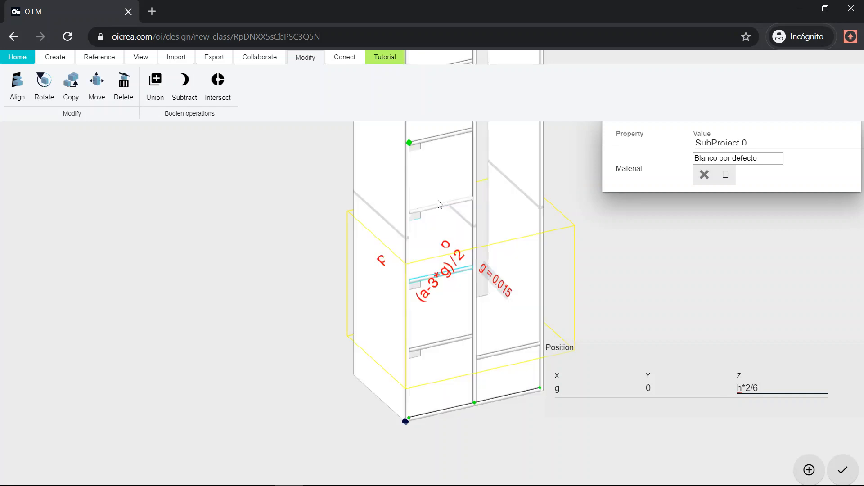
key("Tab")
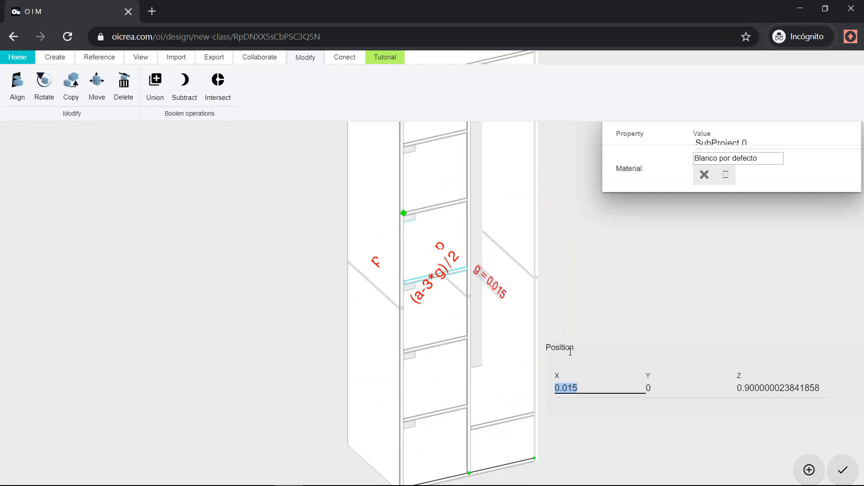
Set the position of the third shelf above the base in the bay nearest the origin to X g and Z h*3/6
type("g")
key("Tab")
key("Tab")
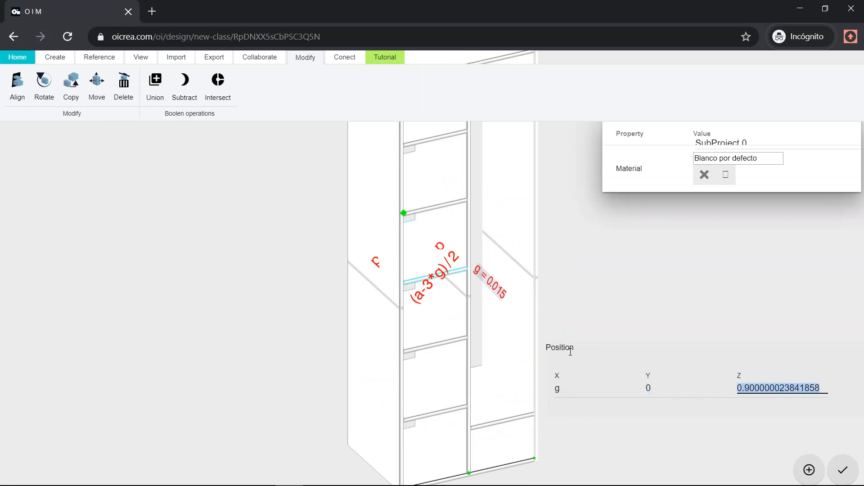
type("h")
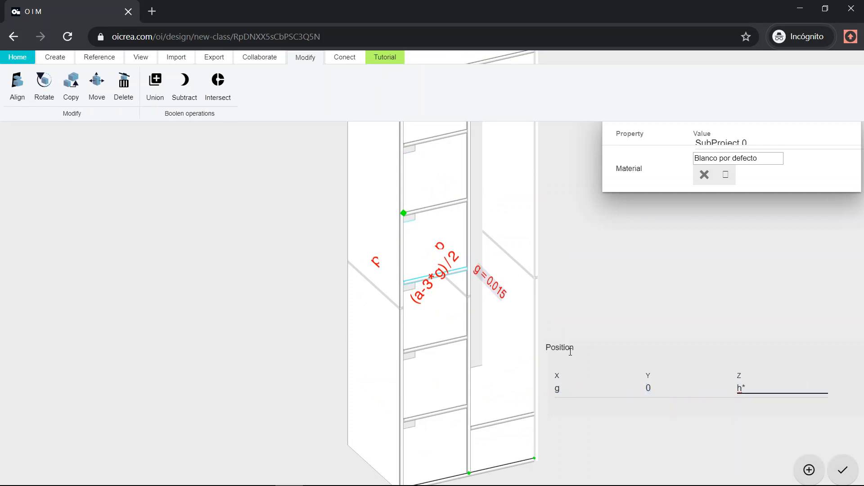
type("*3/6")
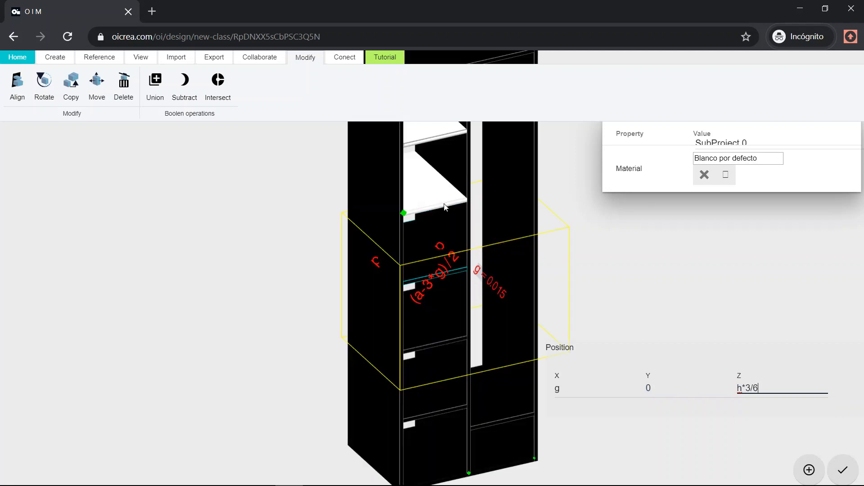
key("Return")
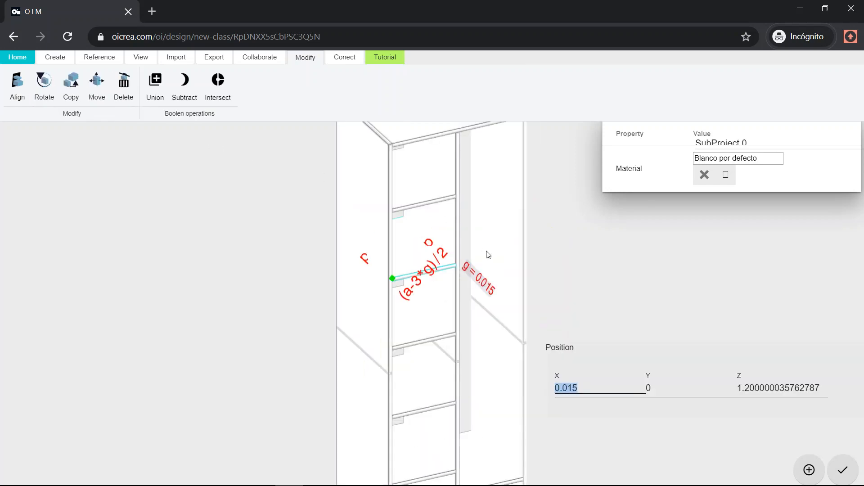
Set the position of the fourth shelf above the base in the same bay to X g and Z h*4/6
type("g")
key("Tab")
key("Tab")
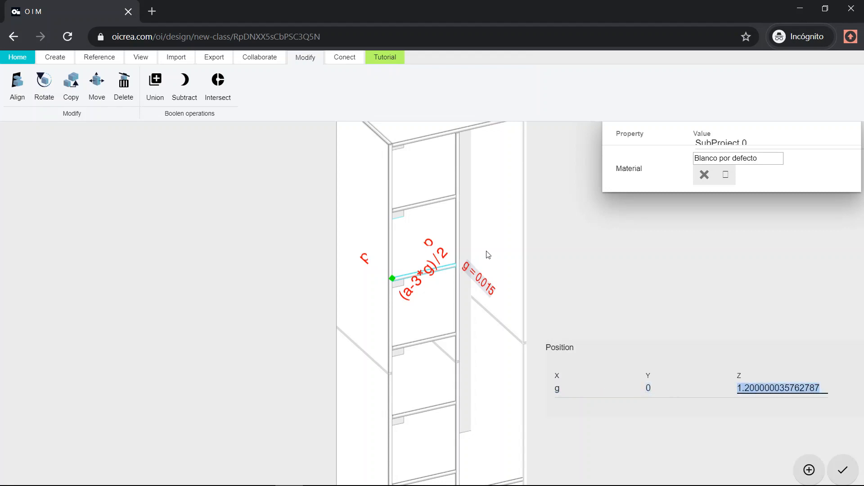
type("h")
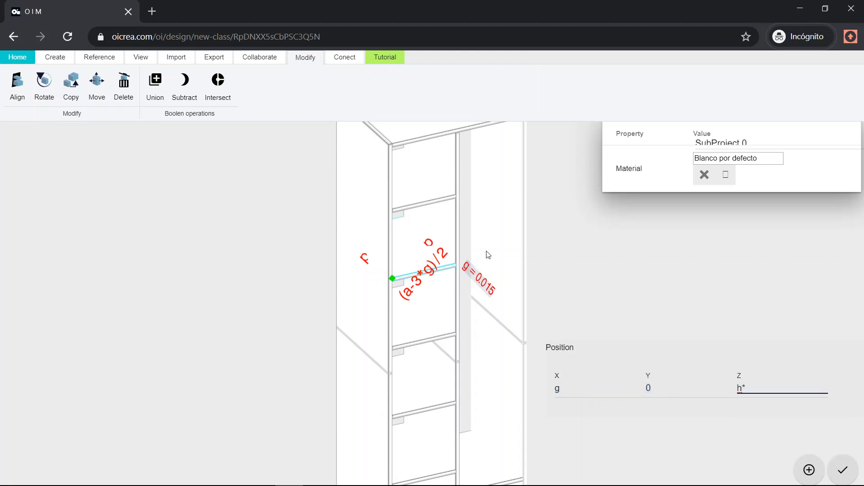
type("*4/6")
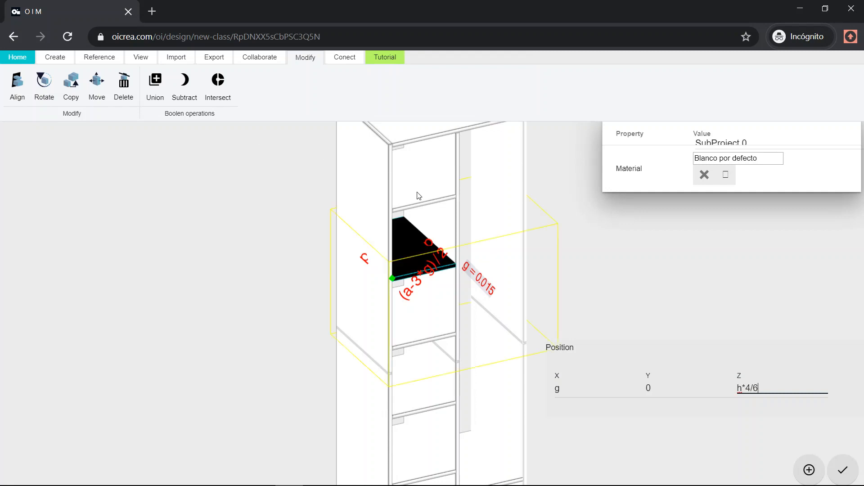
key("Tab")
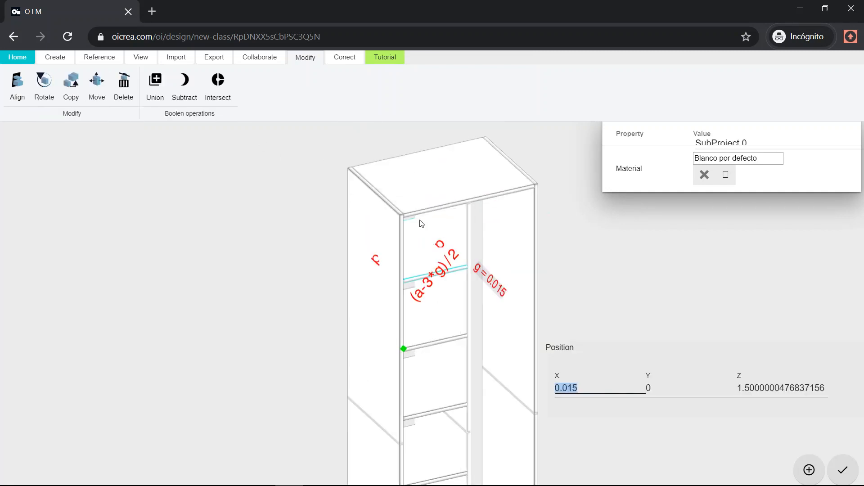
Set the position of the fifth, topmost shelf in the same bay to X g and Z h*5/6
type("g")
key("Tab")
key("Tab")
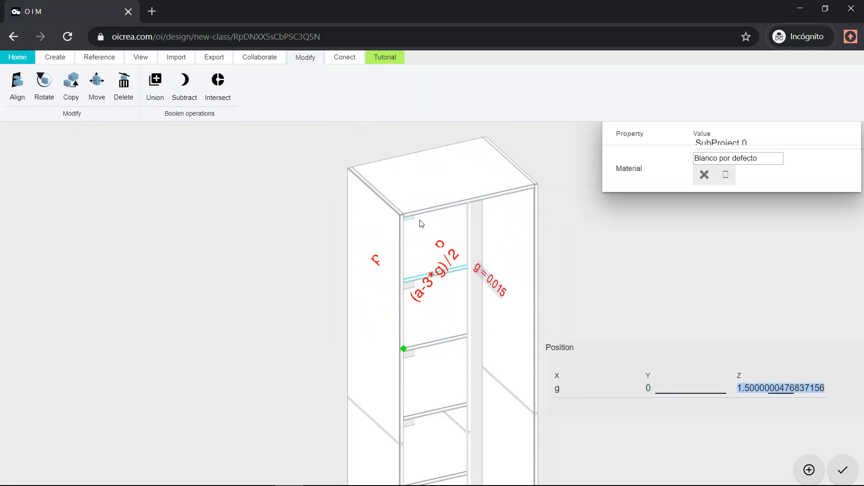
type("h*")
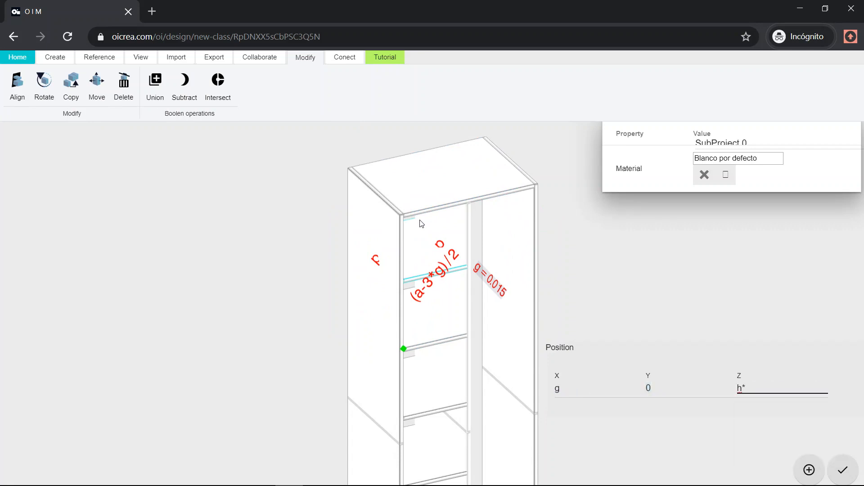
type("5/6")
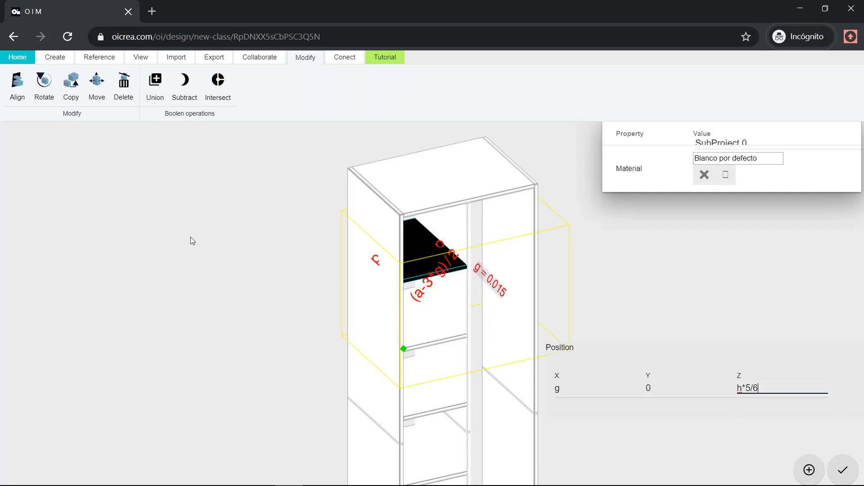
key("Return")
Copy the h/6-0.1 shelf in the bay farther from the origin up by its height above the base, and deselect it
left_click_drag(504, 330, 441, 329)
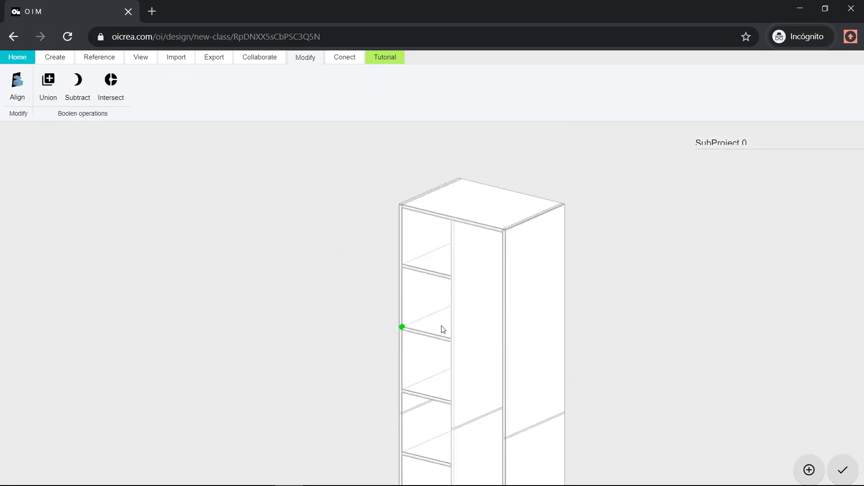
right_click_drag(573, 354, 676, 179)
left_click_drag(550, 307, 563, 307)
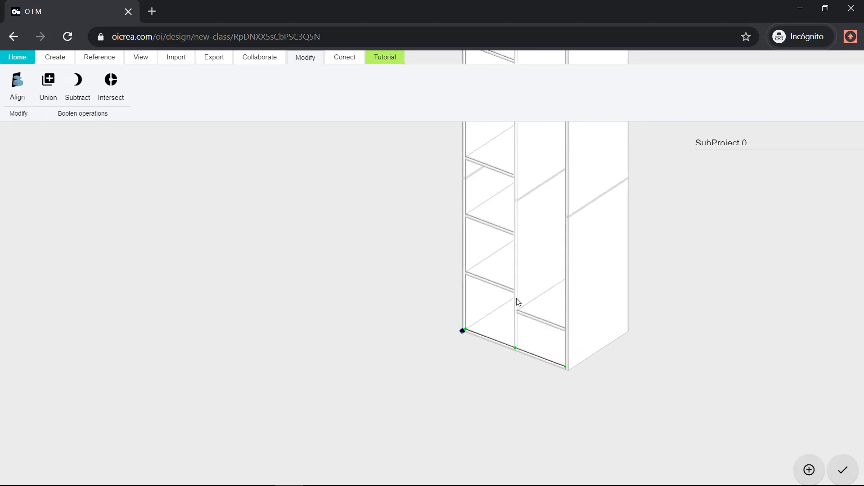
left_click_drag(515, 308, 552, 296)
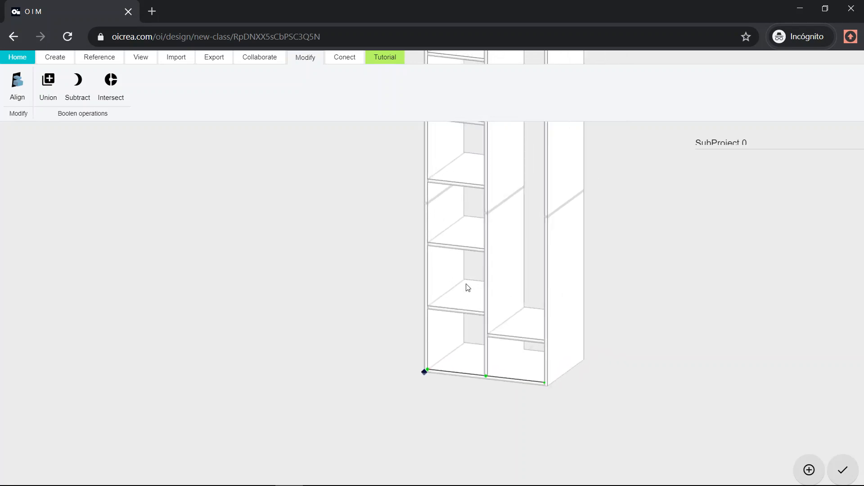
scroll(460, 294, "up", 3)
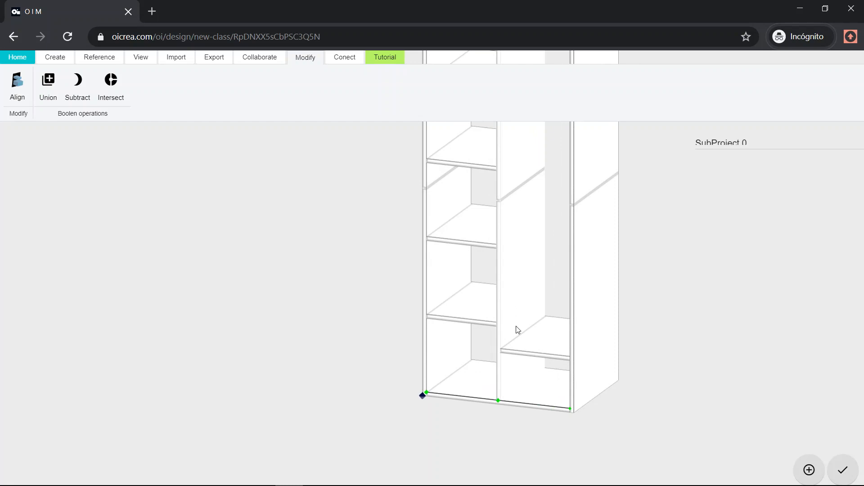
scroll(515, 358, "up", 5)
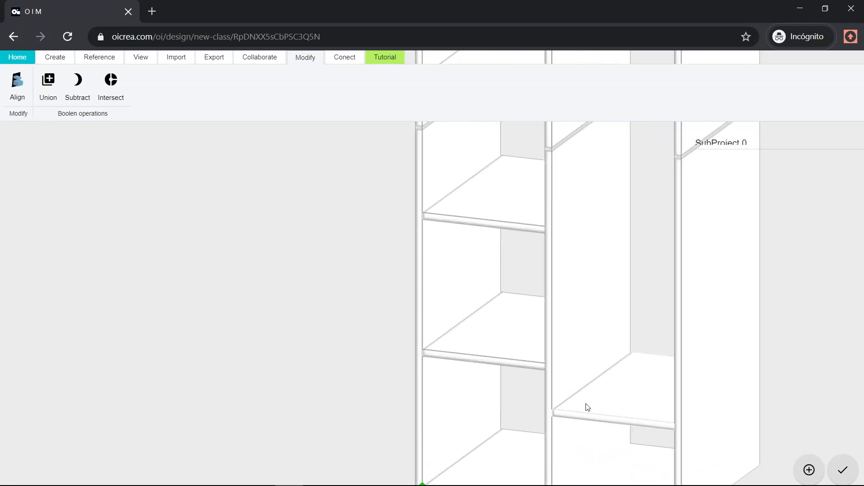
left_click(588, 407)
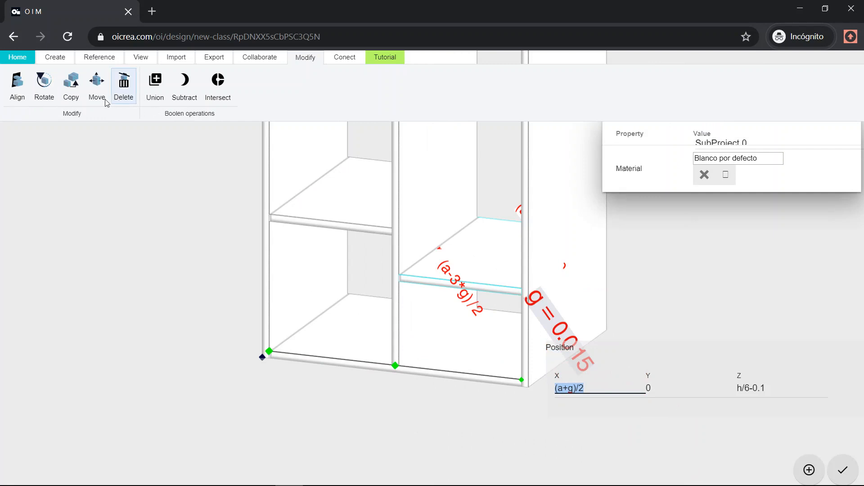
left_click(73, 91)
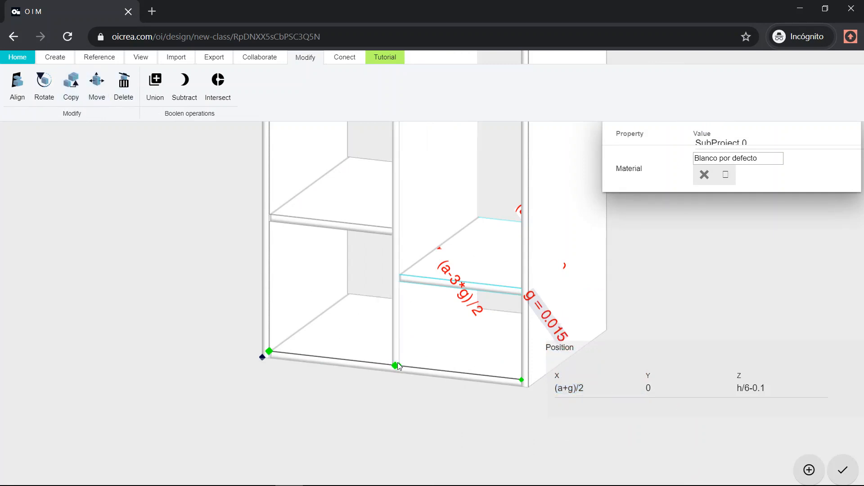
left_click(398, 361)
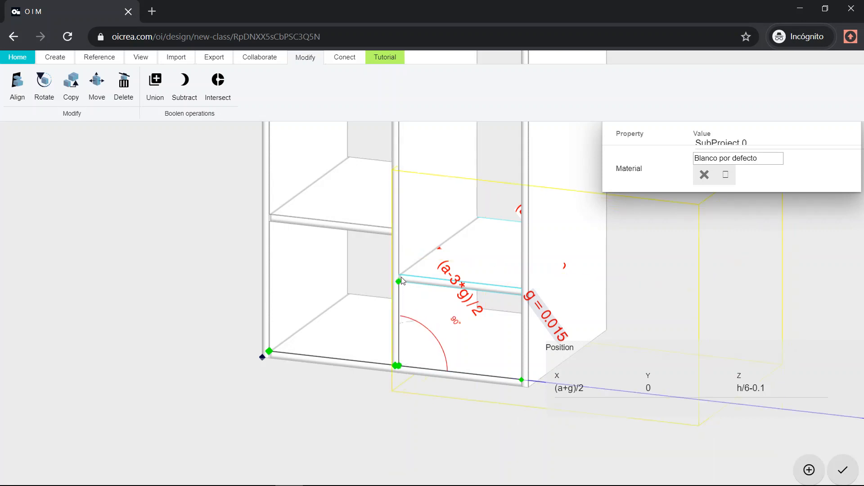
left_click(401, 277)
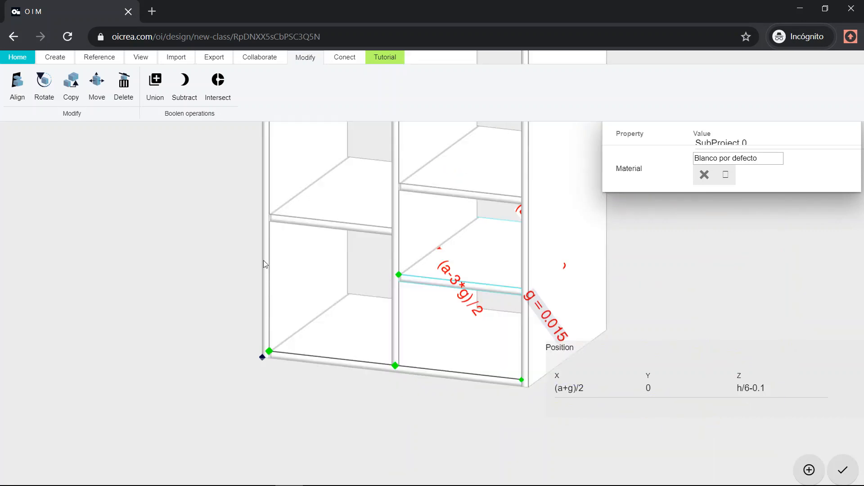
left_click(175, 275)
Reuse the lower shelf's Z formula for the copied shelf above it, changing it to h*2/6-0.1
left_click(476, 285)
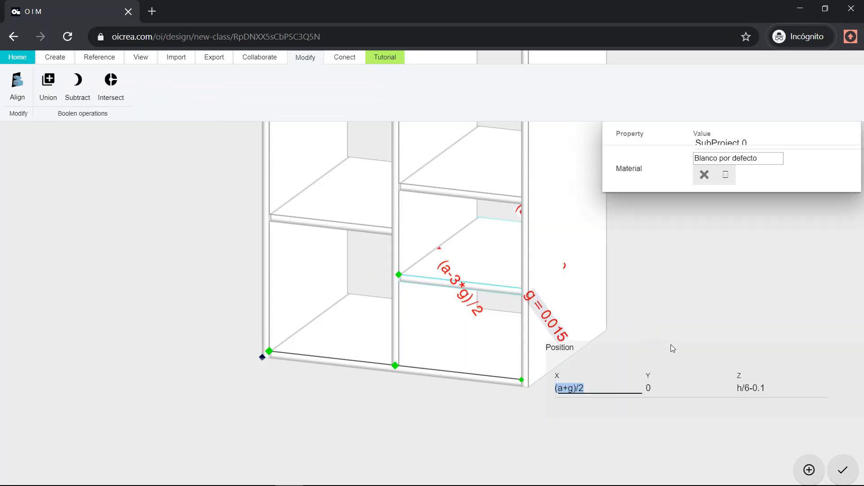
left_click(755, 391)
key("ctrl+c")
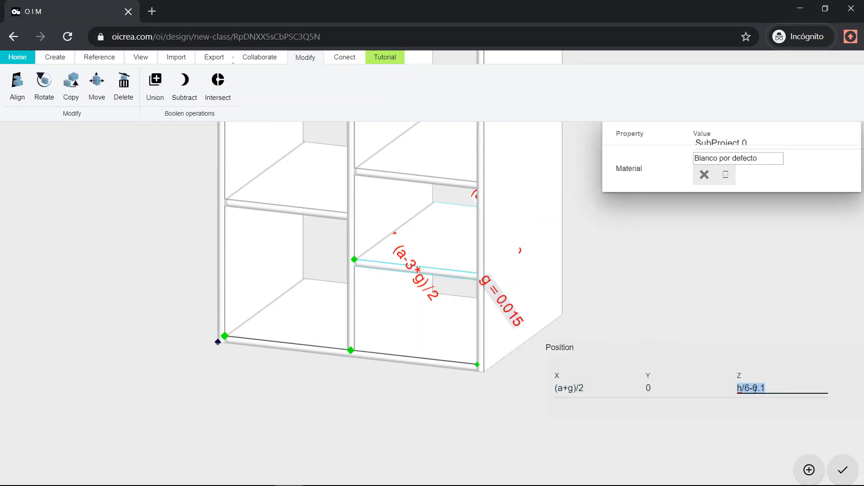
left_click(427, 179)
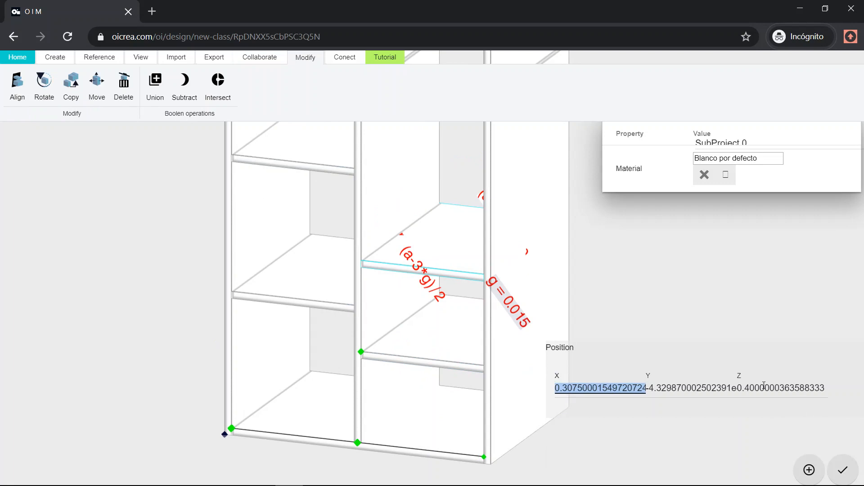
left_click(764, 386)
key("ctrl+v")
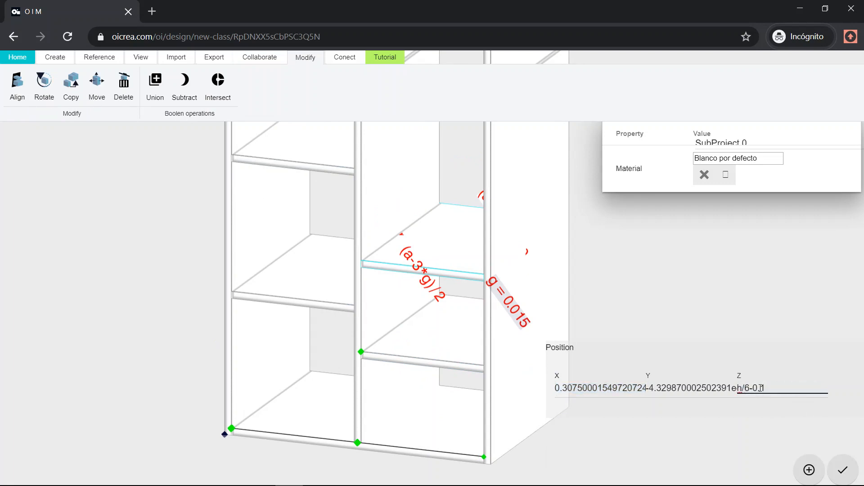
key("Left")
type("*2")
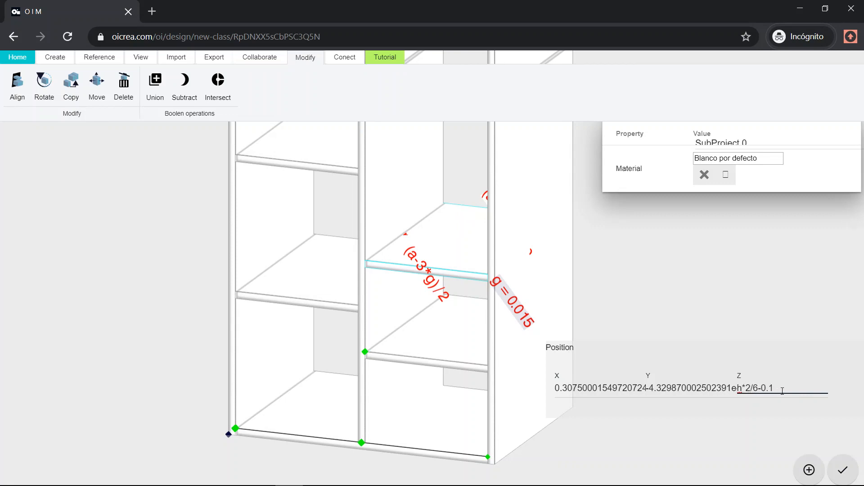
Set the copied shelf's Y position to 0 and X position to (a+g)/2, and deselect it
left_click(698, 392)
type("0")
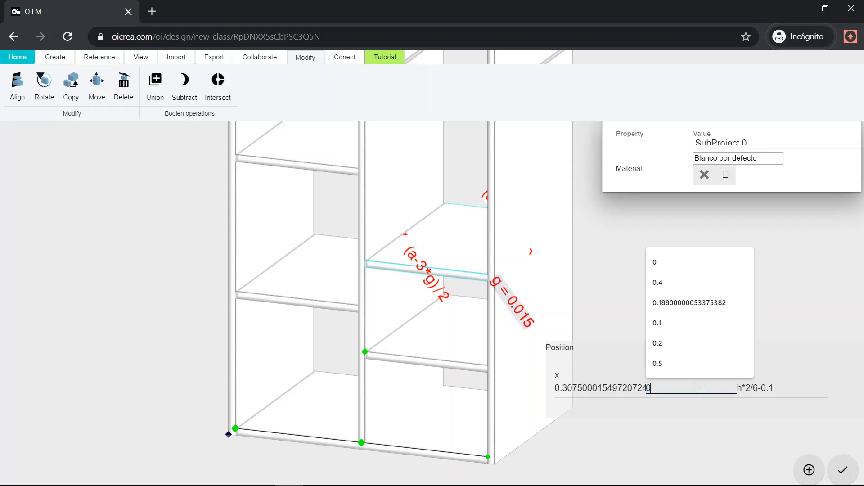
left_click(582, 389)
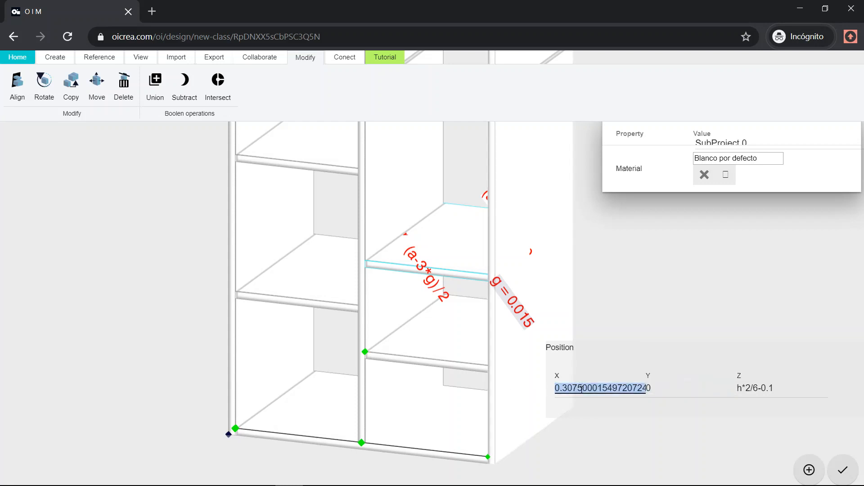
type("(")
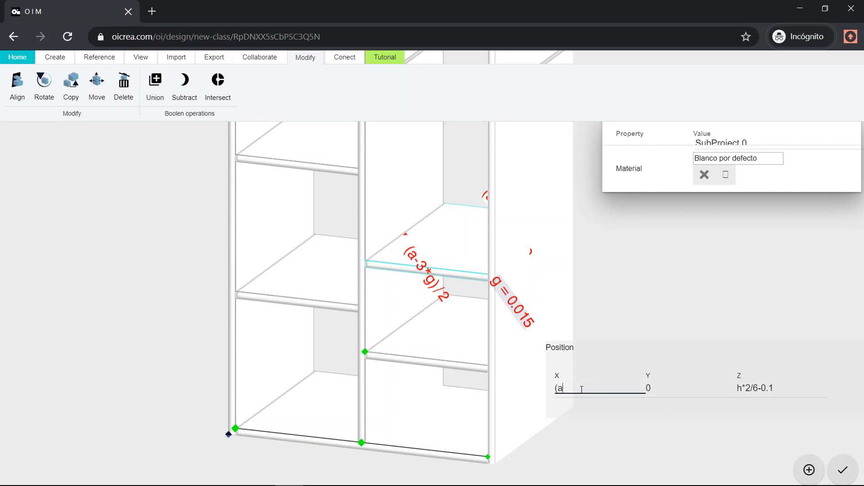
type("a+g)/2")
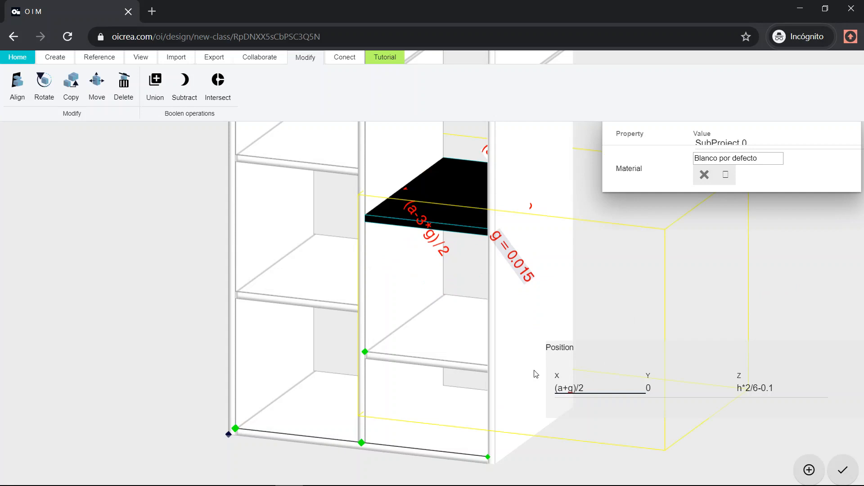
left_click(214, 312)
Copy the h*2/6-0.1 shelf in the bay farther from the origin up by its spacing from the shelf below
scroll(344, 328, "down", 5)
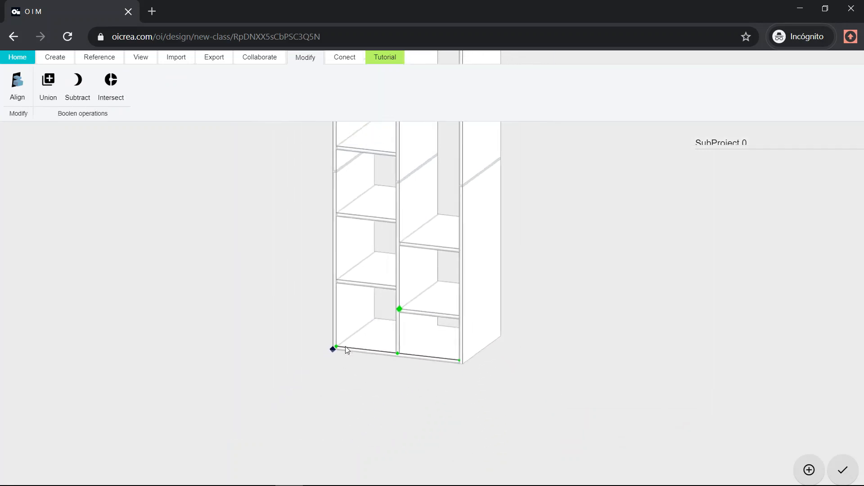
left_click_drag(345, 347, 377, 333)
right_click_drag(528, 248, 558, 352)
scroll(558, 352, "down", 7)
right_click_drag(481, 311, 511, 348)
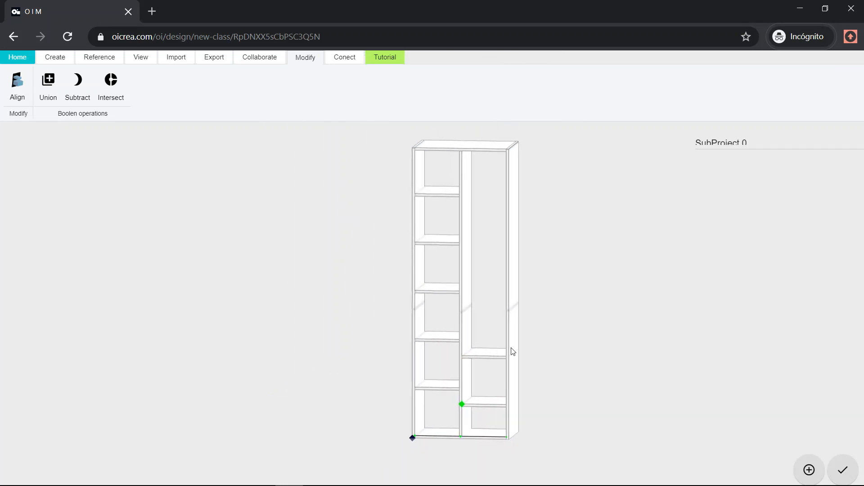
scroll(465, 382, "up", 5)
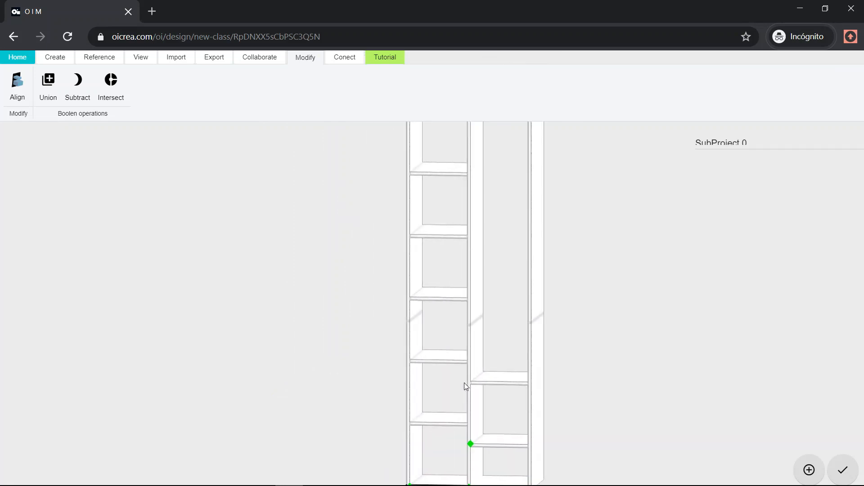
right_click_drag(498, 376, 536, 311)
scroll(511, 357, "up", 4)
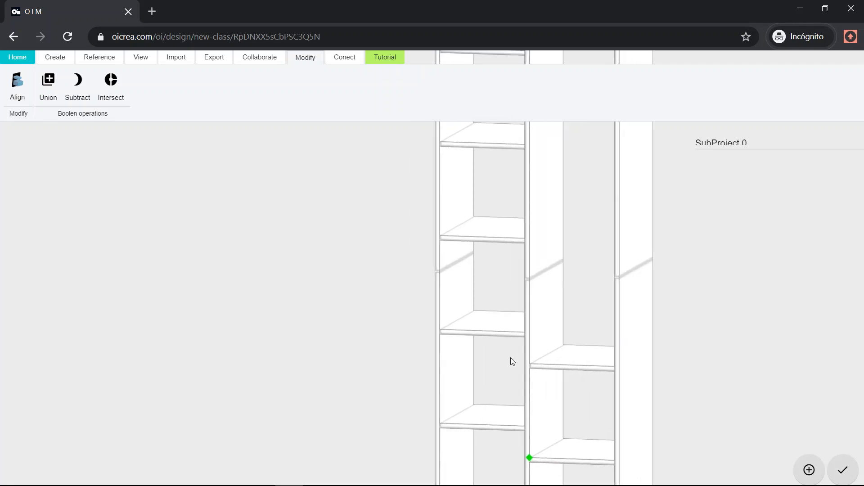
left_click(560, 371)
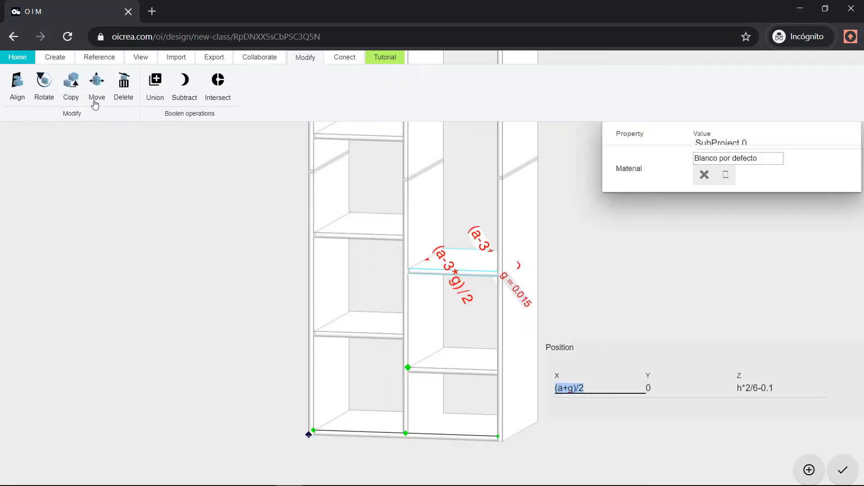
left_click(71, 86)
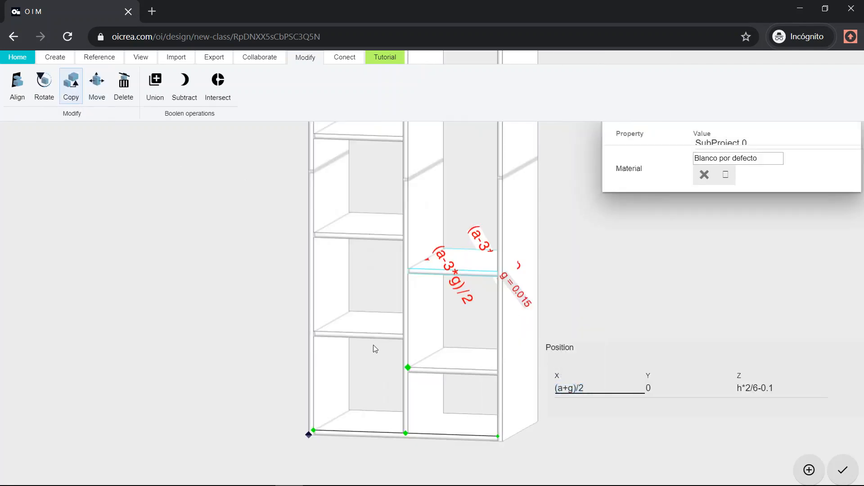
left_click(412, 370)
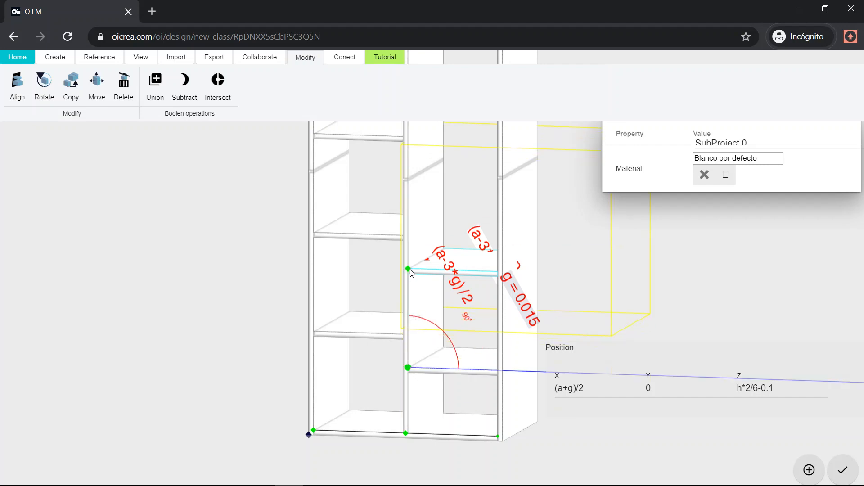
left_click(410, 272)
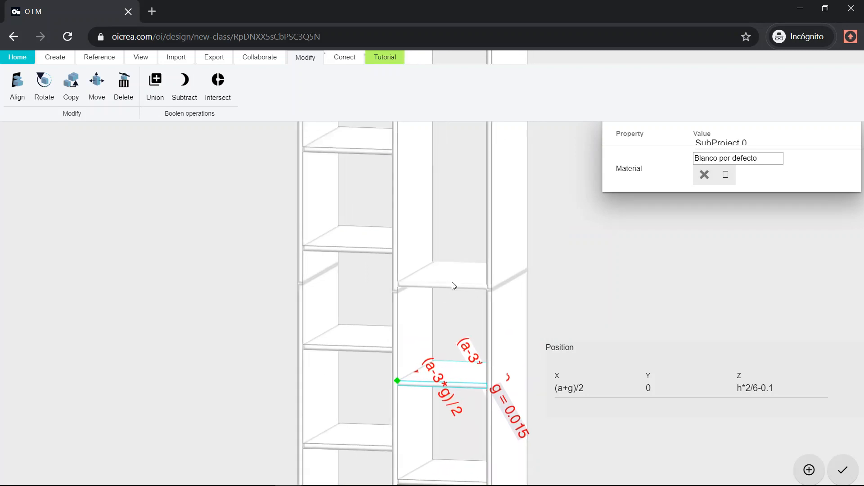
Copy the third shelf in the same bay up by one shelf spacing to make the fourth
left_click(452, 283)
left_click(66, 93)
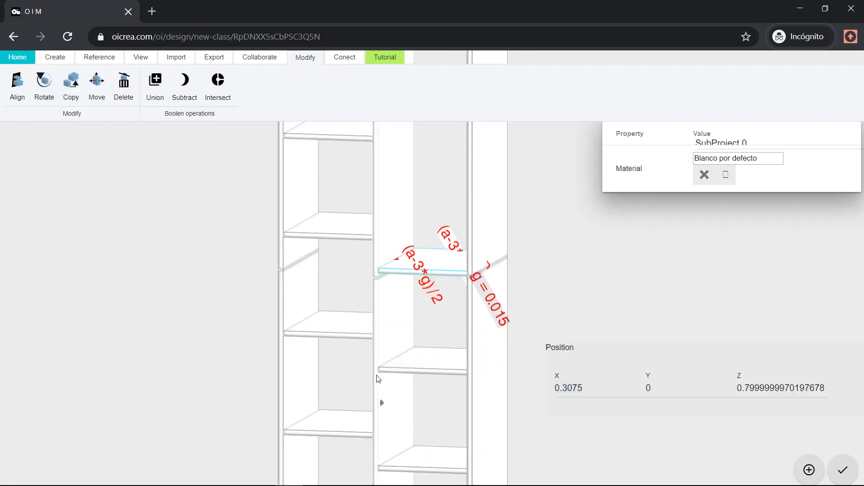
left_click(379, 268)
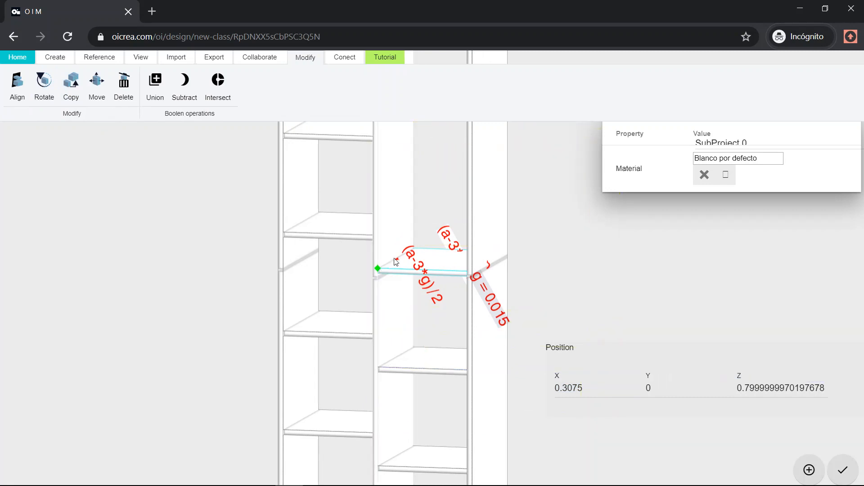
Copy the fourth shelf in the same bay up by one shelf spacing and select the resulting fifth shelf
left_click(436, 171)
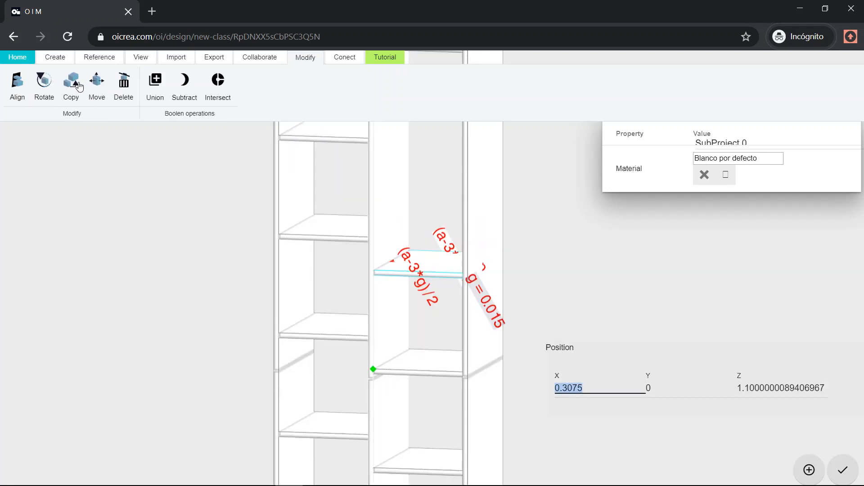
left_click(376, 371)
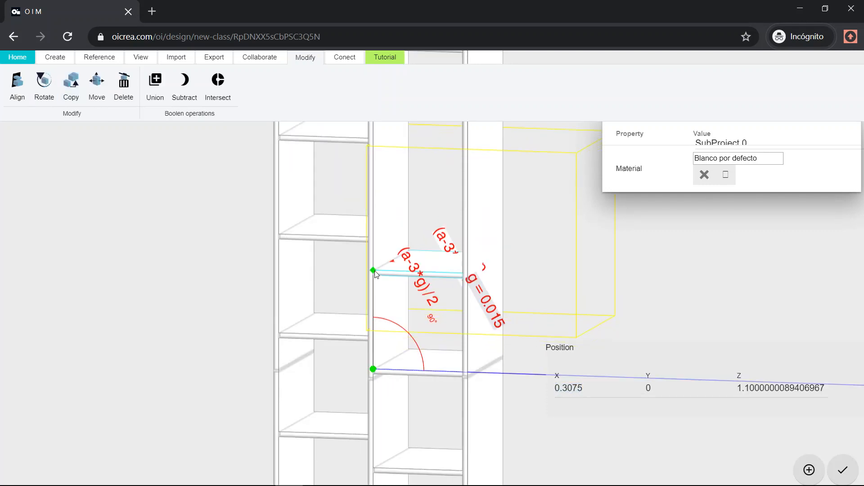
left_click(375, 271)
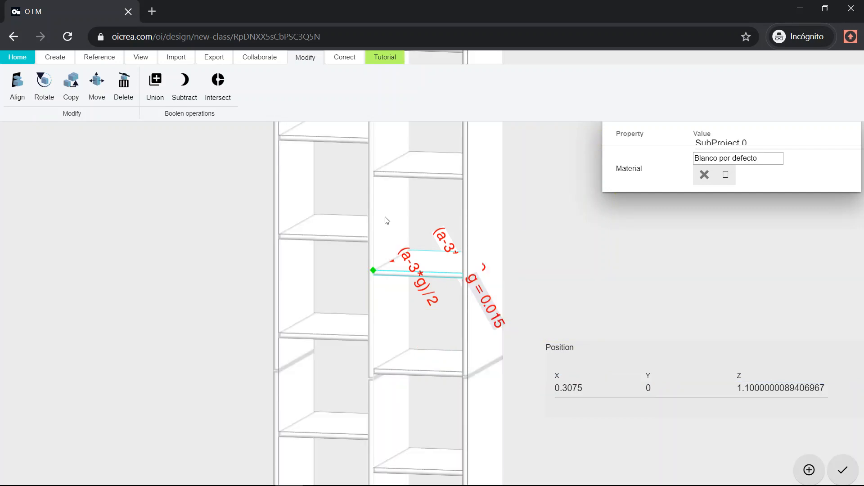
left_click(433, 174)
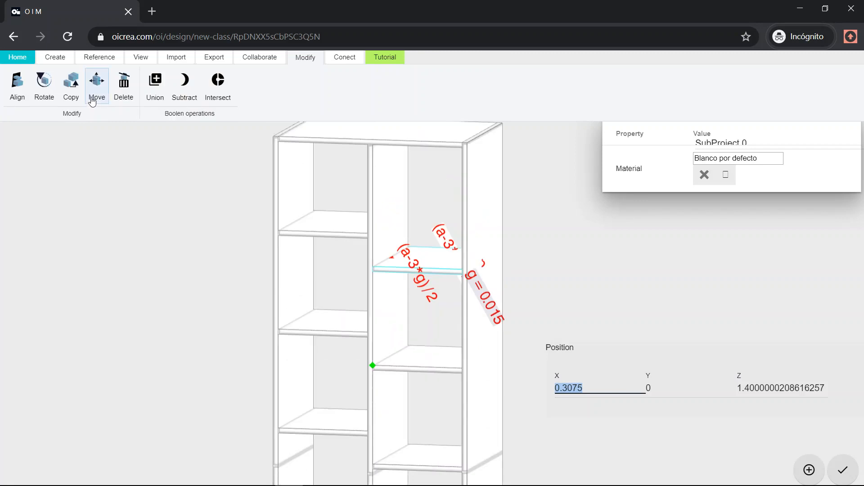
Copy the selected shelf in the right column upward by one shelf spacing, using the two shelf corners as reference points
left_click(70, 90)
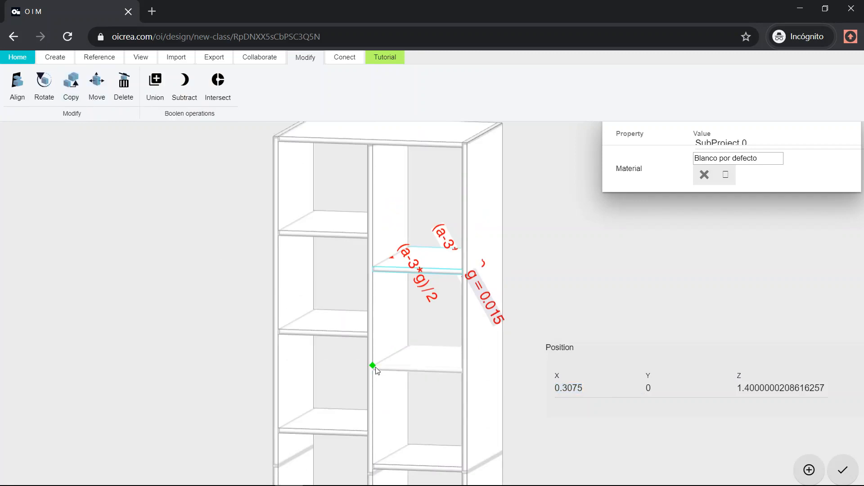
left_click(375, 368)
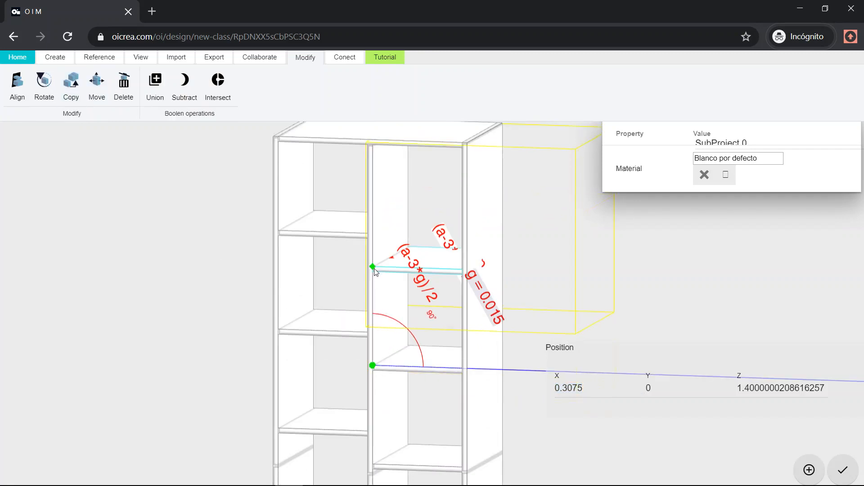
left_click(376, 271)
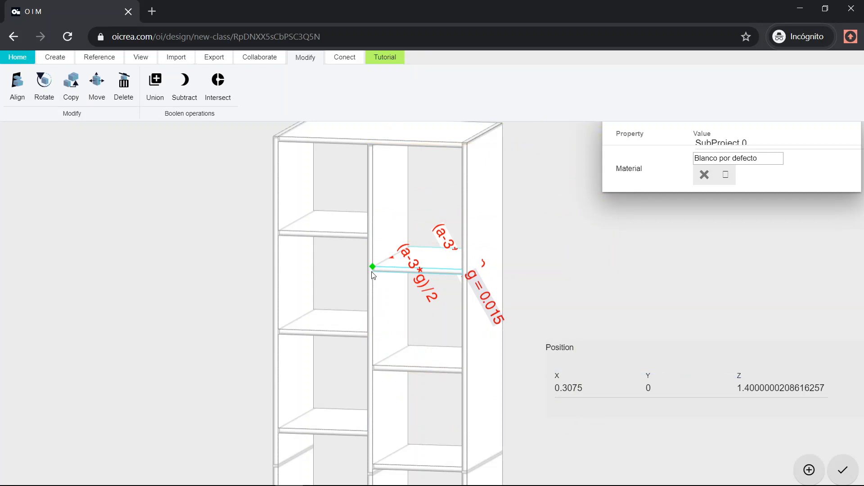
left_click(583, 244)
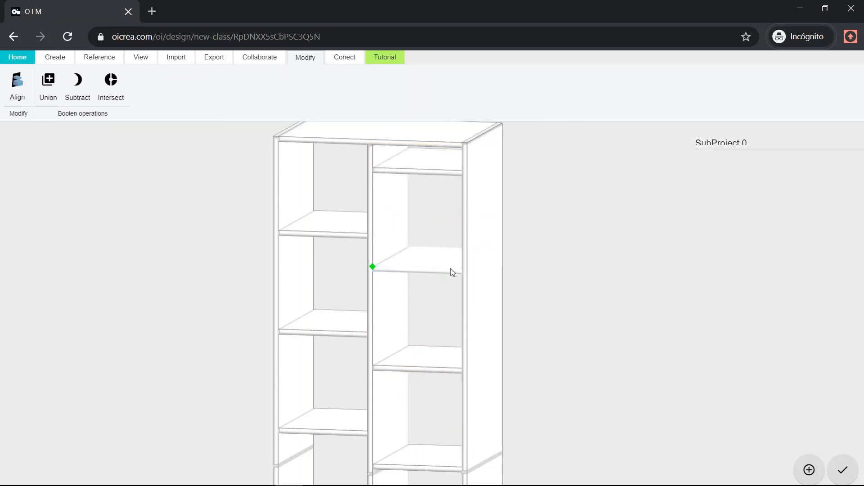
Examine the shelf arrangement in both columns of the cabinet from the front and in perspective
left_click_drag(452, 270, 401, 184)
scroll(428, 204, "down", 1)
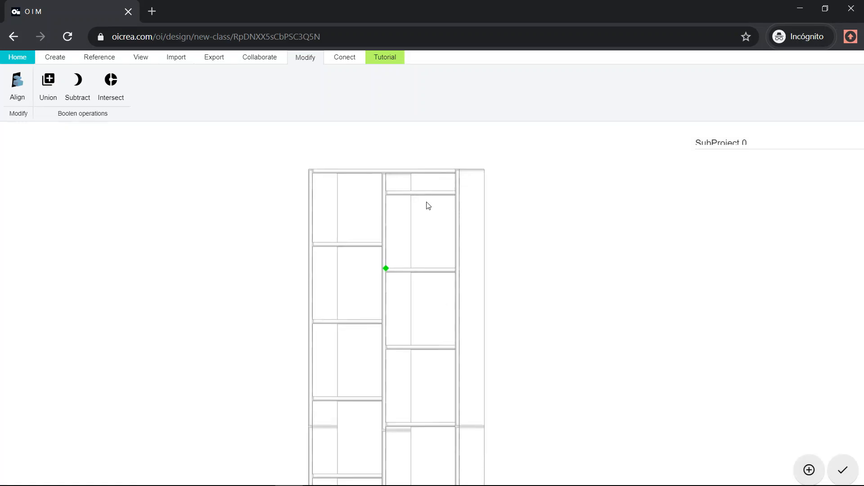
scroll(418, 233, "down", 1)
left_click_drag(419, 233, 560, 343)
scroll(700, 226, "up", 2)
scroll(699, 227, "up", 4)
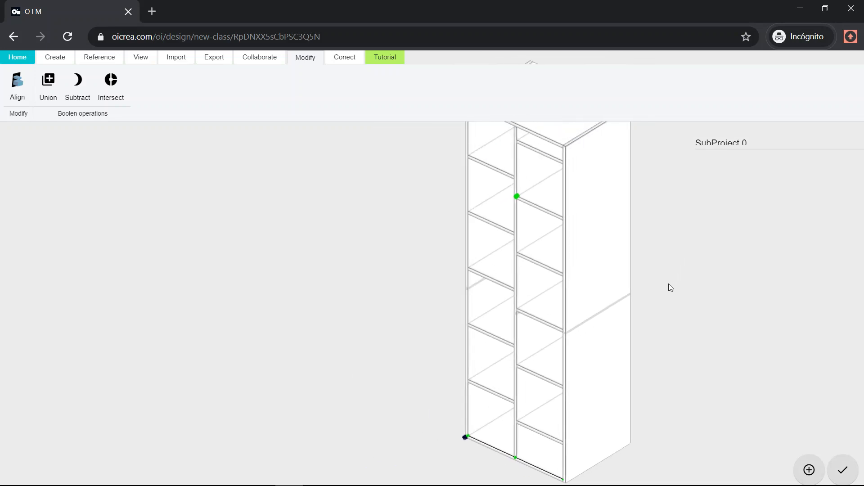
scroll(666, 252, "down", 2)
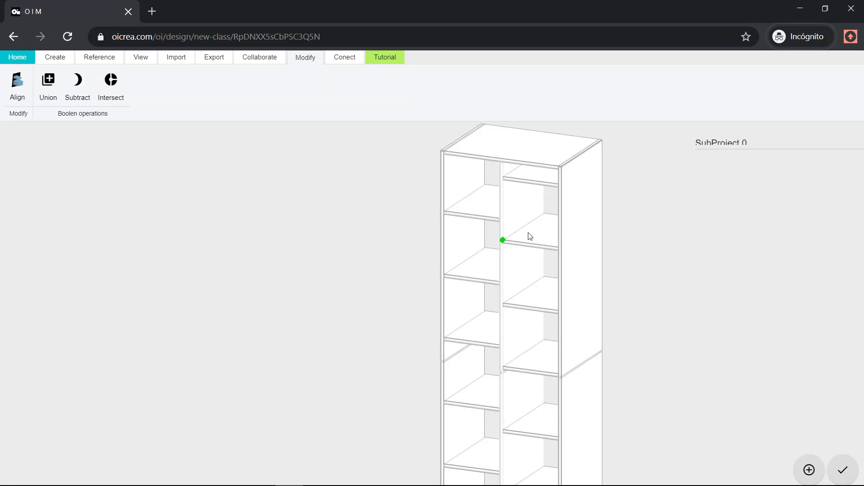
mouse_move(533, 228)
left_mouse_down()
mouse_move(577, 222)
mouse_move(529, 222)
left_mouse_up()
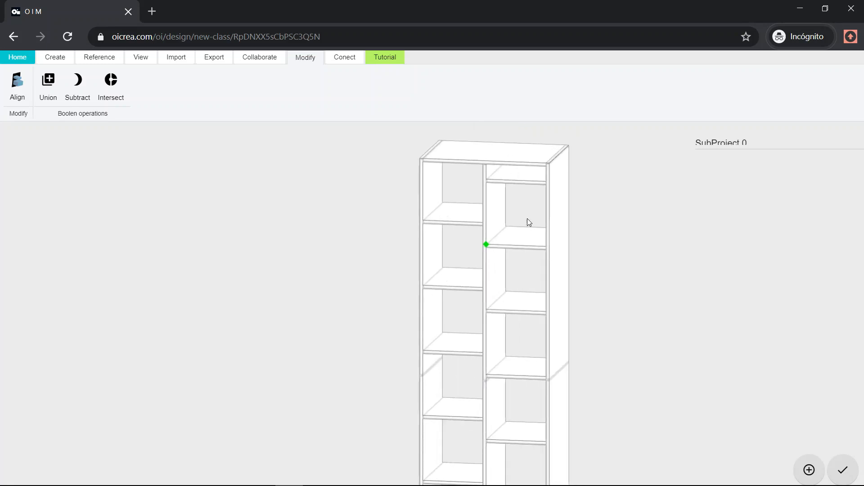
Set the X position of the topmost shelf in the right column to the formula (a+g)/2
left_click(531, 180)
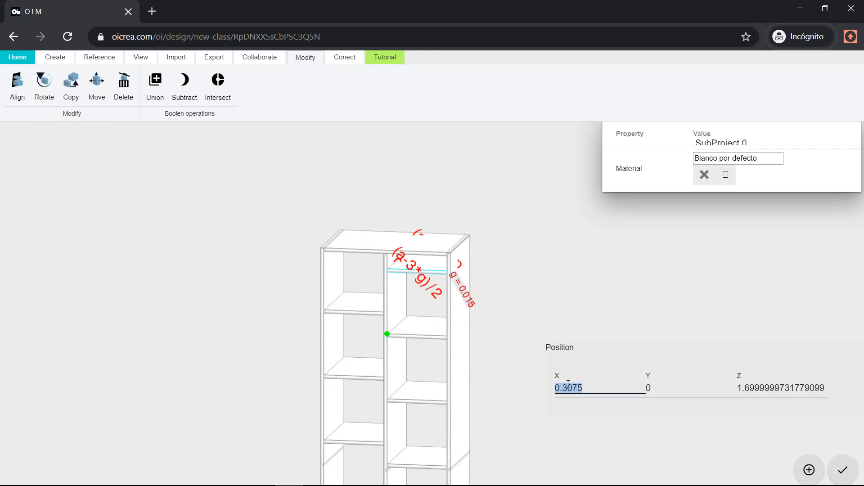
type("(")
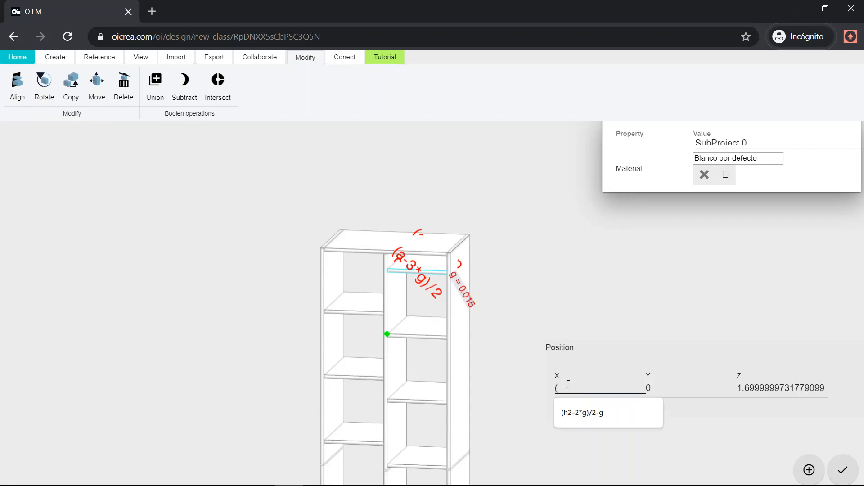
type("a+g)")
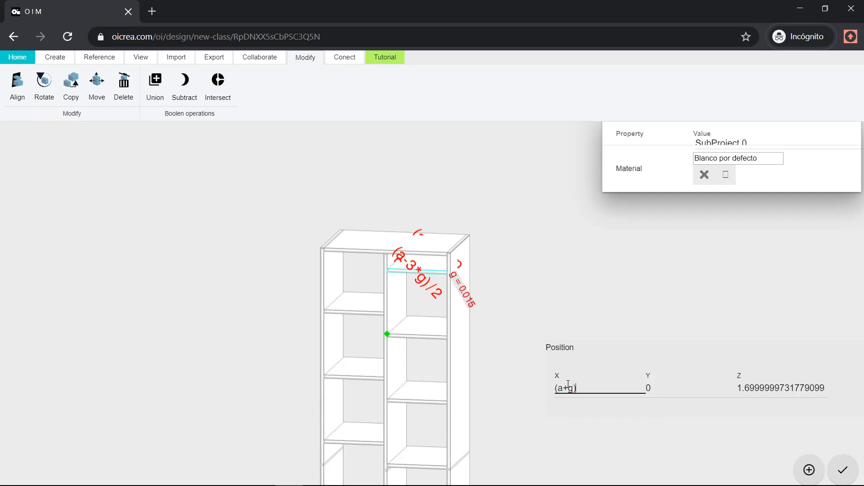
type("/2")
key("Tab")
key("Tab")
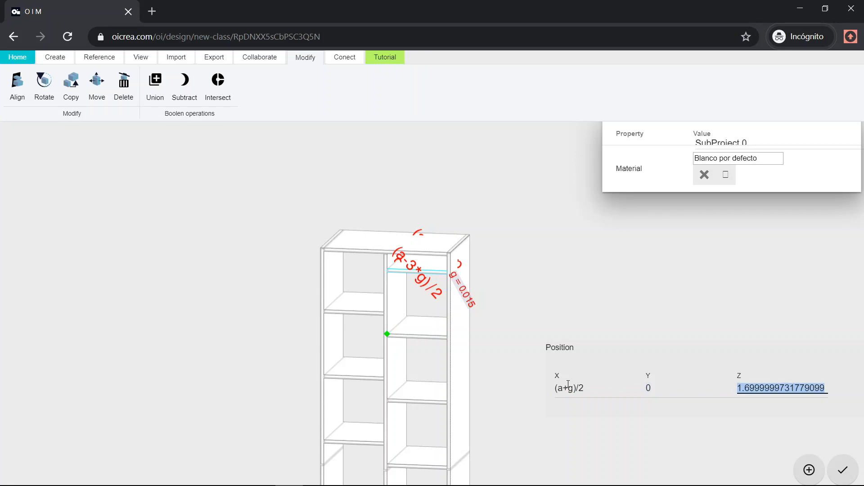
Set the Z position of the topmost right-column shelf to the formula h*6/6-0.1
type("h*5/6")
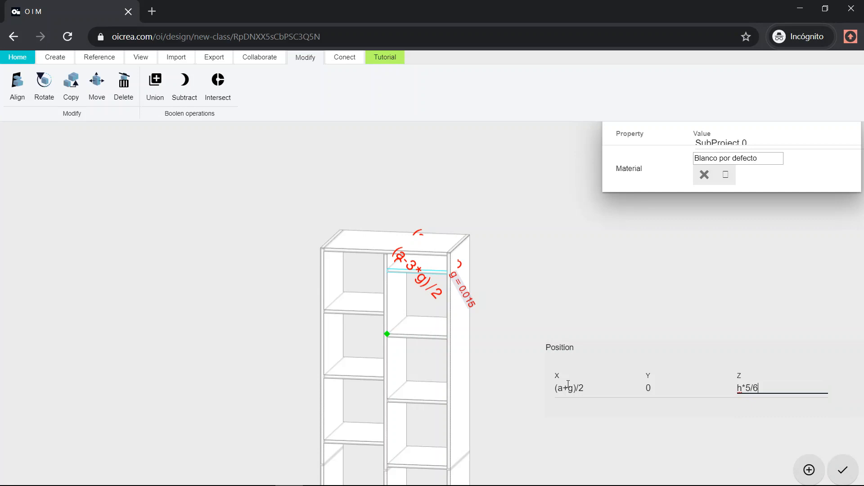
type("-0.1")
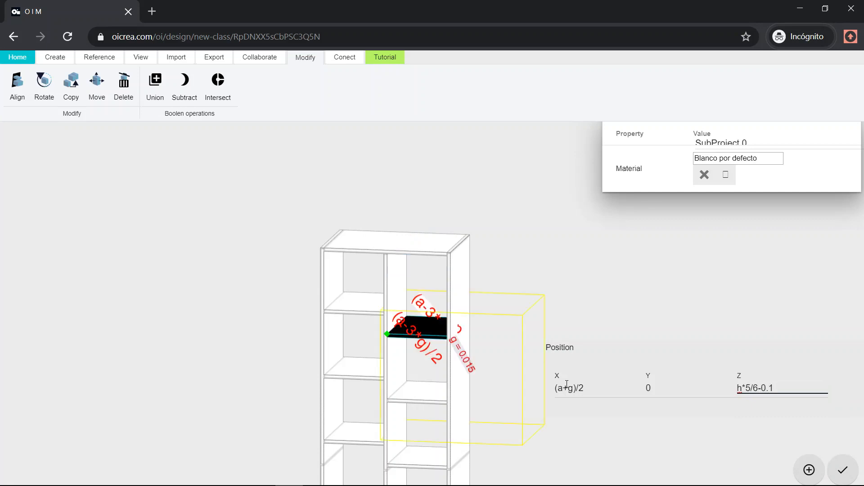
left_click(751, 388)
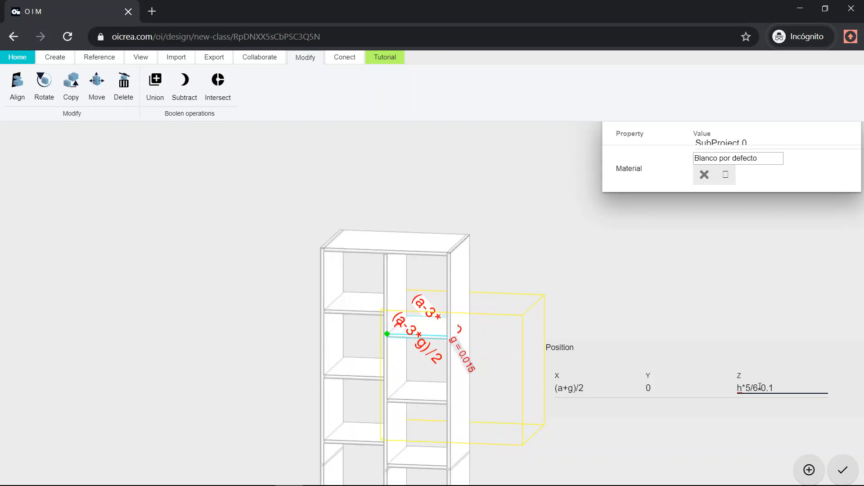
key("BackSpace")
type("6")
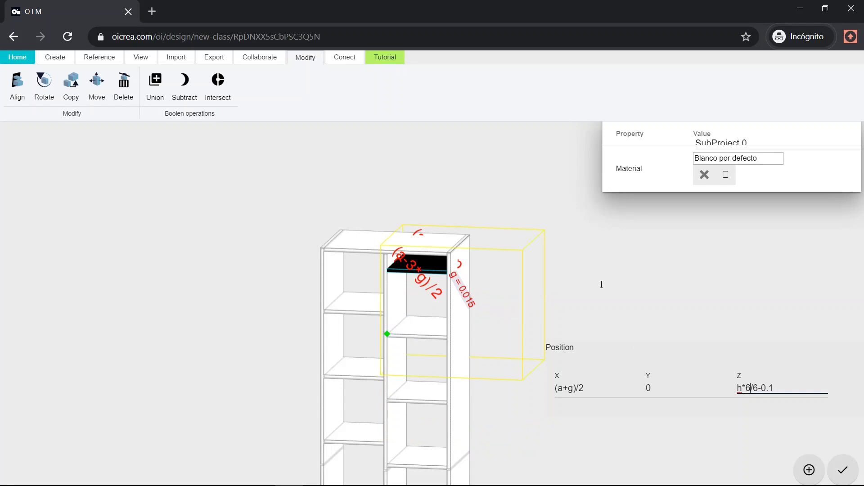
key("Return")
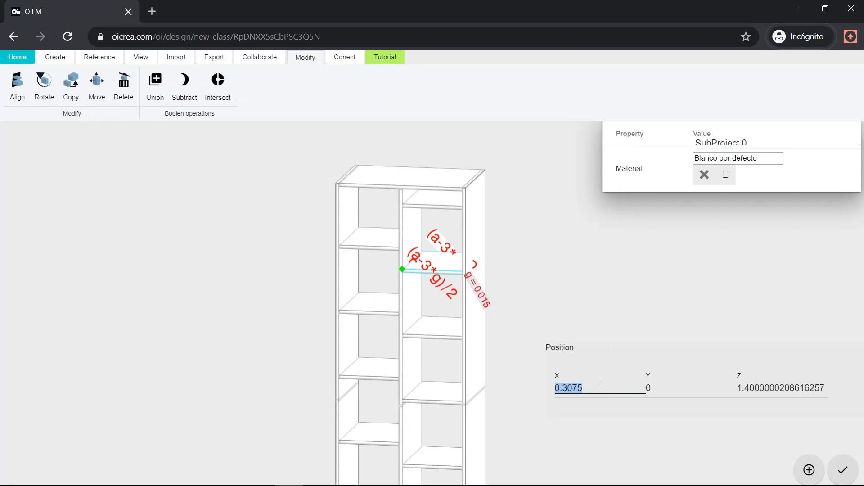
Position the second shelf from the top in the right column at X (a+g)/2 and Z h*5/6-0.1
type("(a+g)/2")
key("Return")
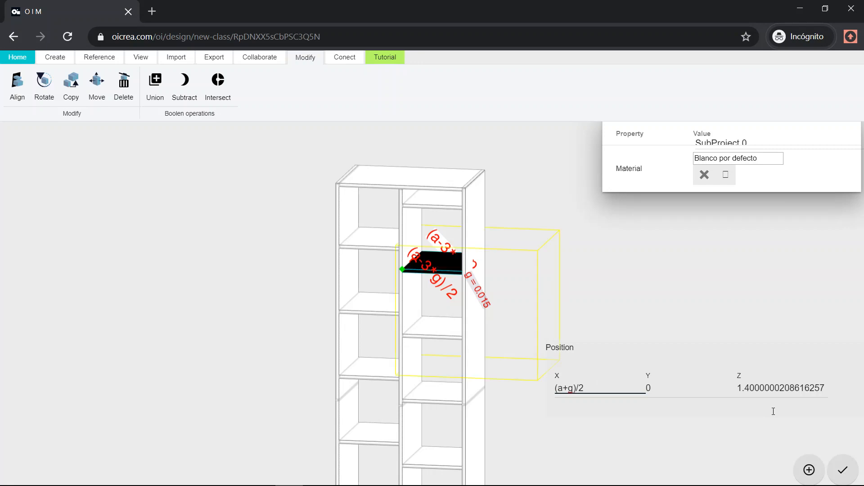
left_click(762, 387)
double_click(761, 389)
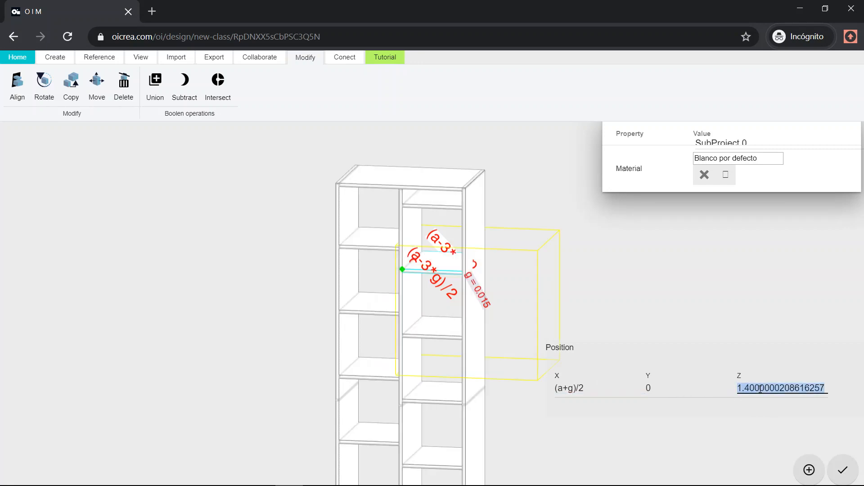
type("h*5")
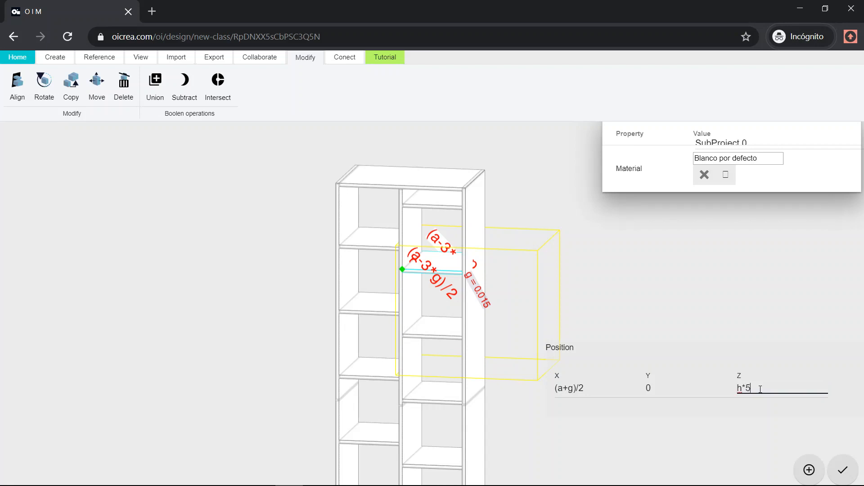
type("/6-0.1")
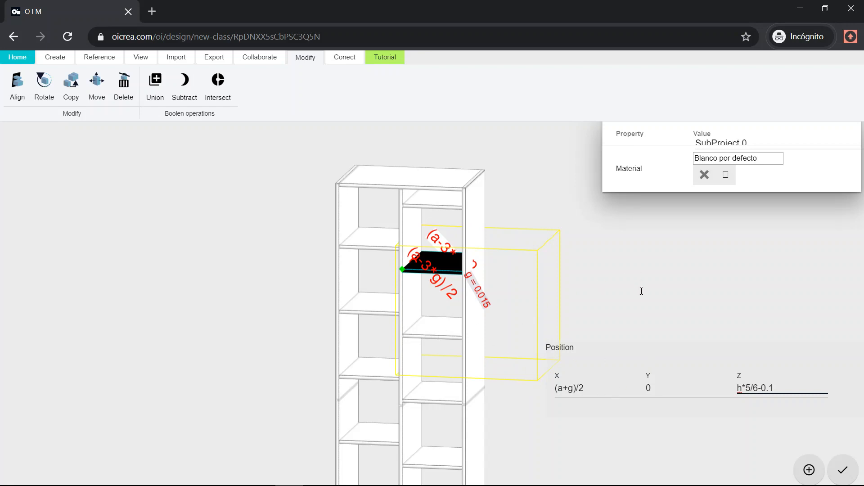
Set the X position of the third shelf from the top in the right column to (a+g)/2
left_click(441, 332)
left_click(442, 334)
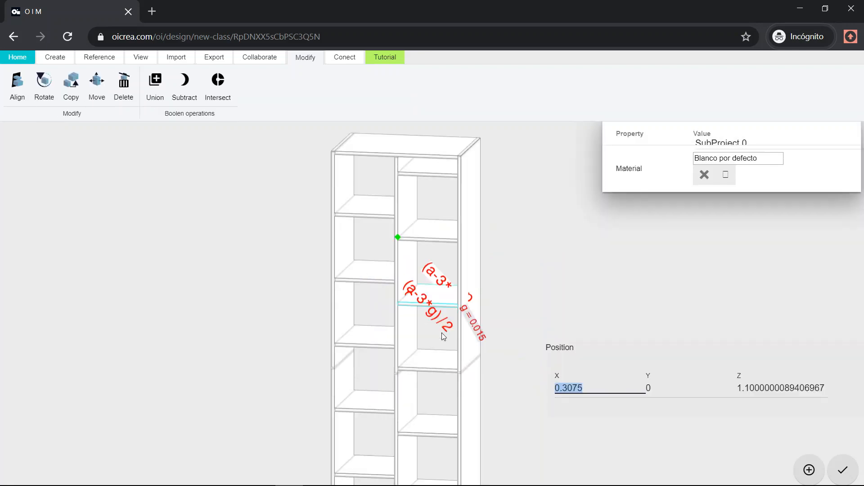
type("(")
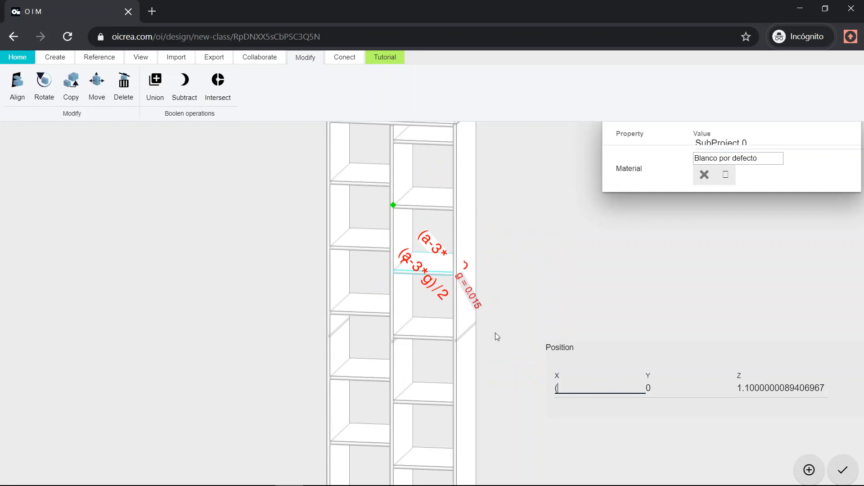
type("a+g)/2")
key("Tab")
key("Tab")
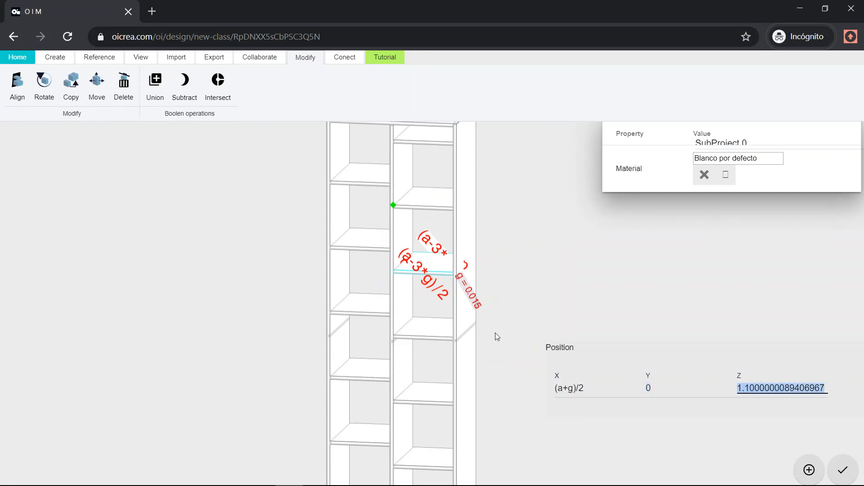
Set the Z position of the third right-column shelf from the top to h*4/6-0.1
type("h*")
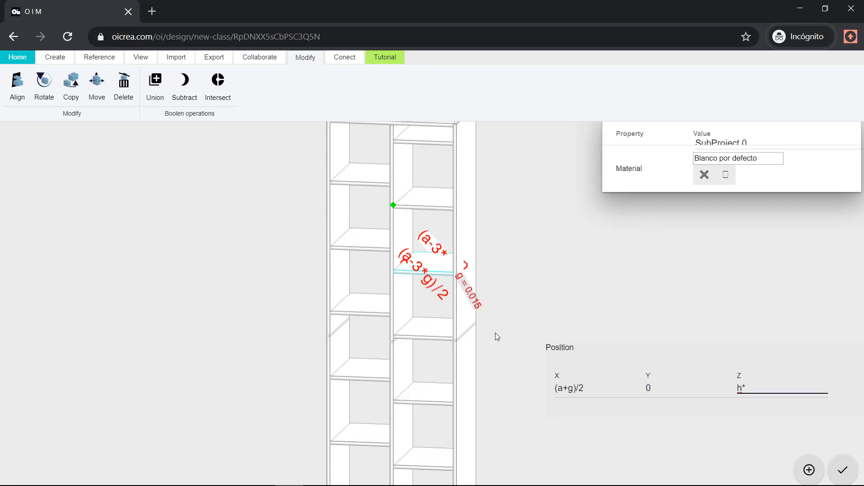
type("4/6+0.1")
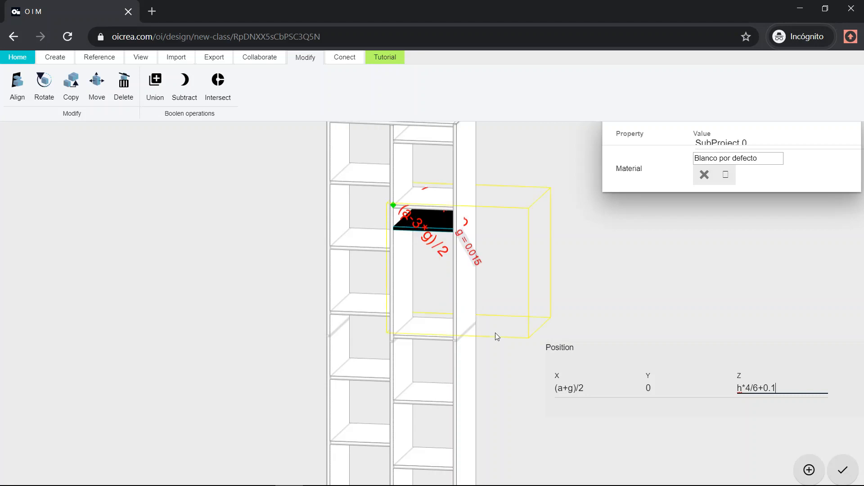
left_click(762, 388)
key("BackSpace")
type("-")
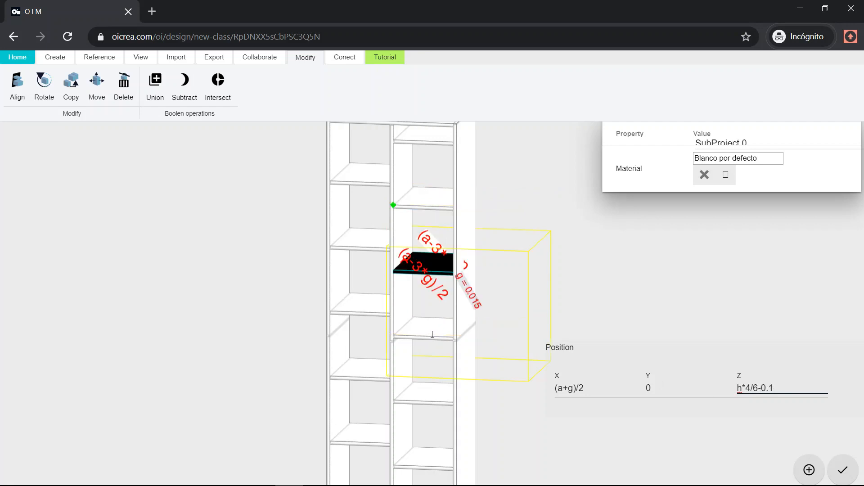
key("Return")
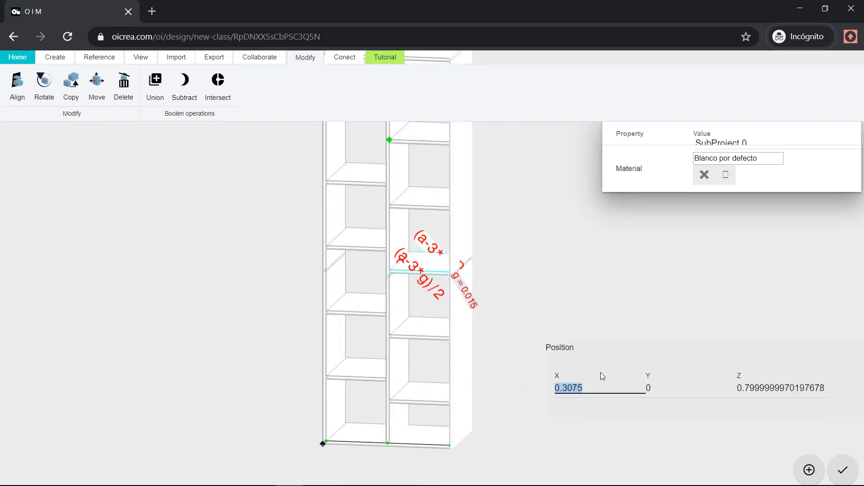
Position the fourth shelf from the top in the right column at X (a+g)/2 and Z h*3/6-0.1
type("(a+g)/2")
key("Tab")
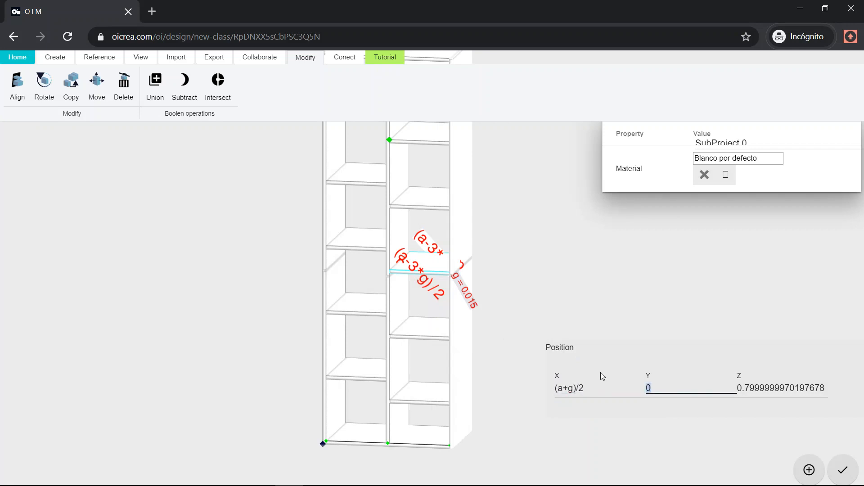
key("Tab")
type("h*")
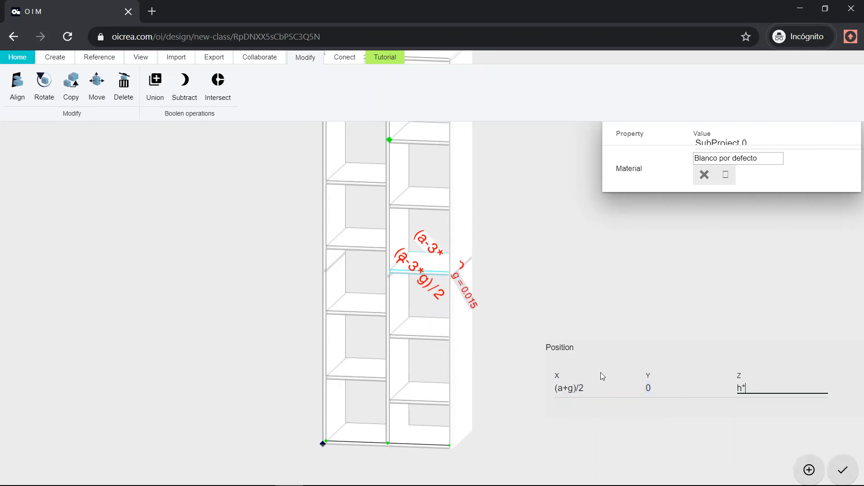
type("3/6-0.1")
key("Return")
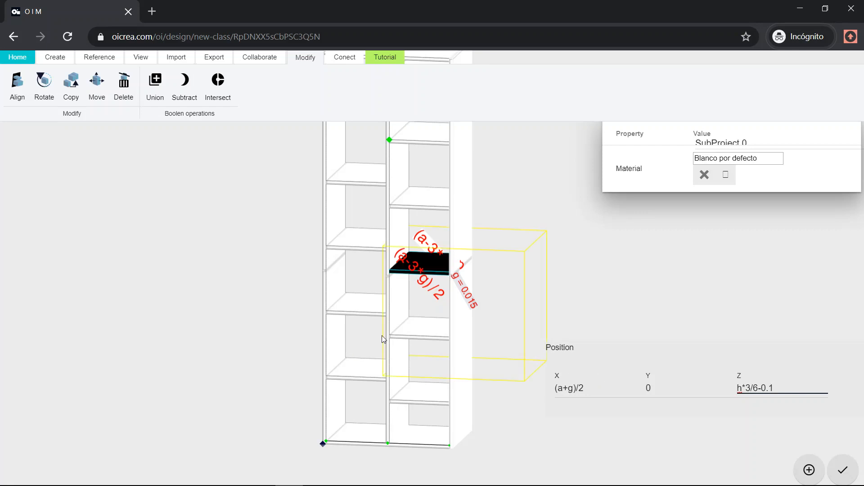
Check the position formulas of the three lowest shelves in the right column, and clear the selection
left_click(426, 337)
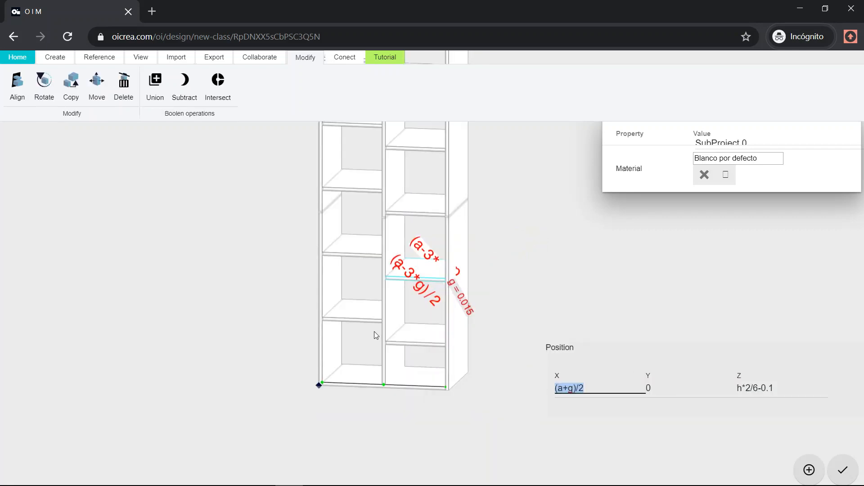
left_click(425, 337)
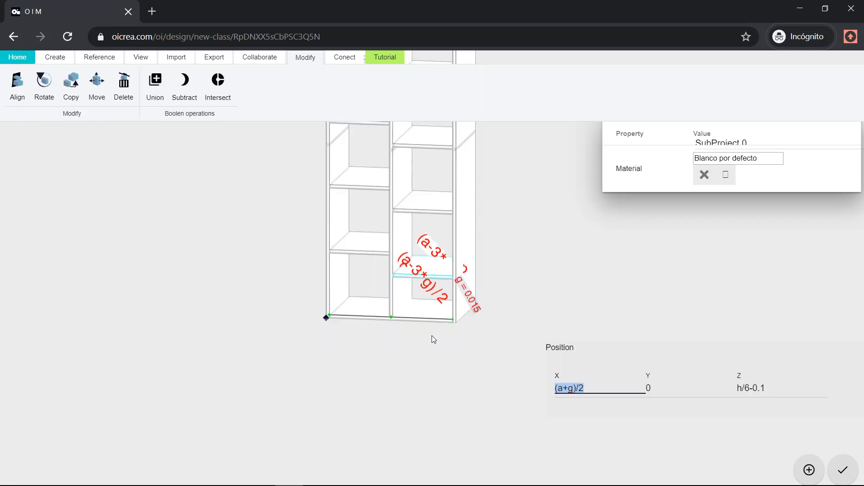
left_click(428, 217)
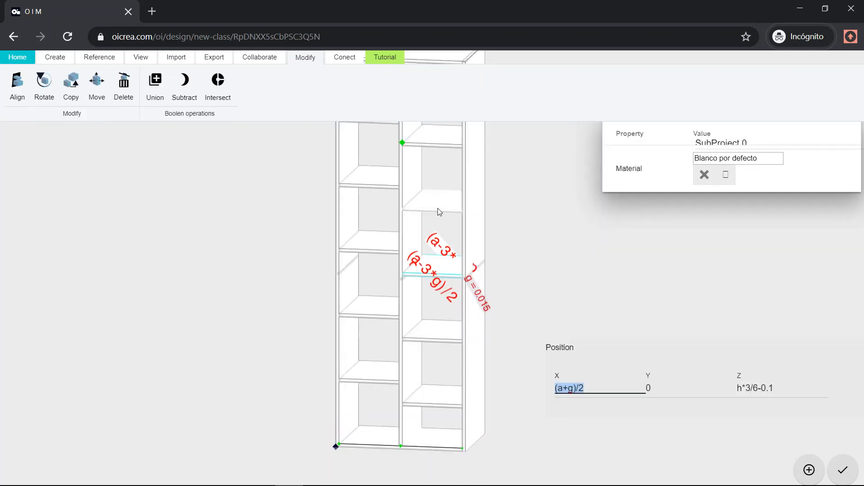
left_click(296, 278)
scroll(297, 274, "down", 6)
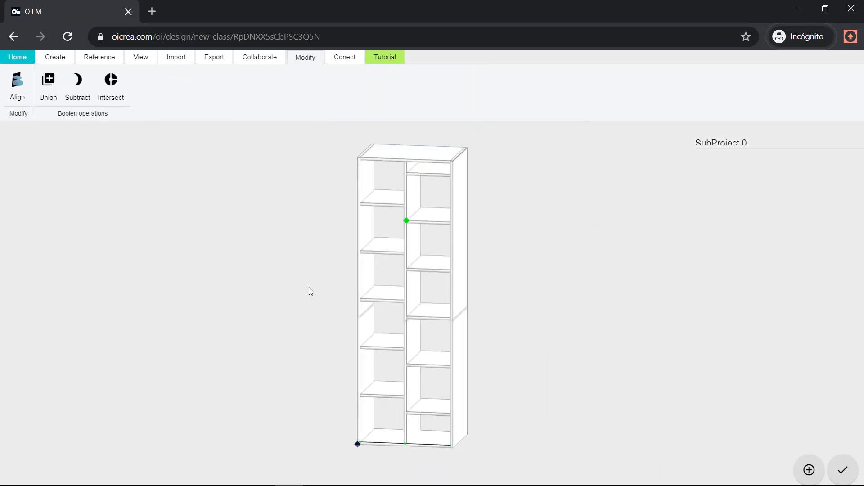
Open the cabinet's parameters and bring the Geometría values a and p into view
left_click_drag(320, 285, 364, 296)
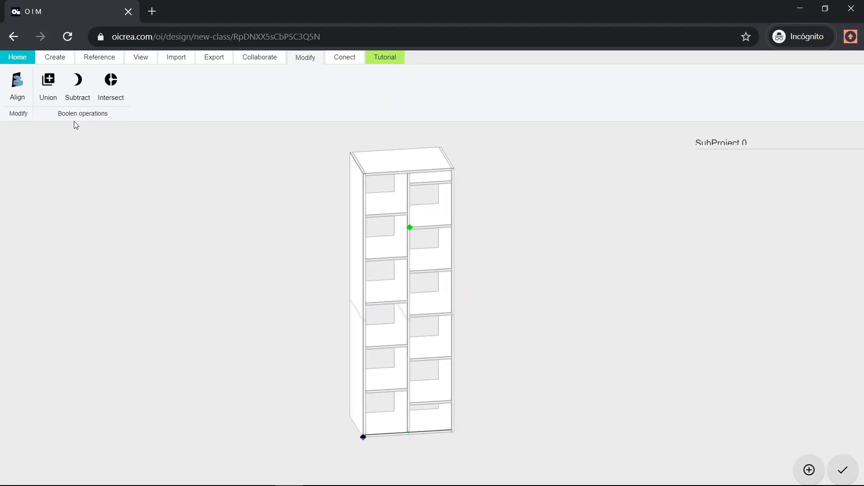
left_click(52, 57)
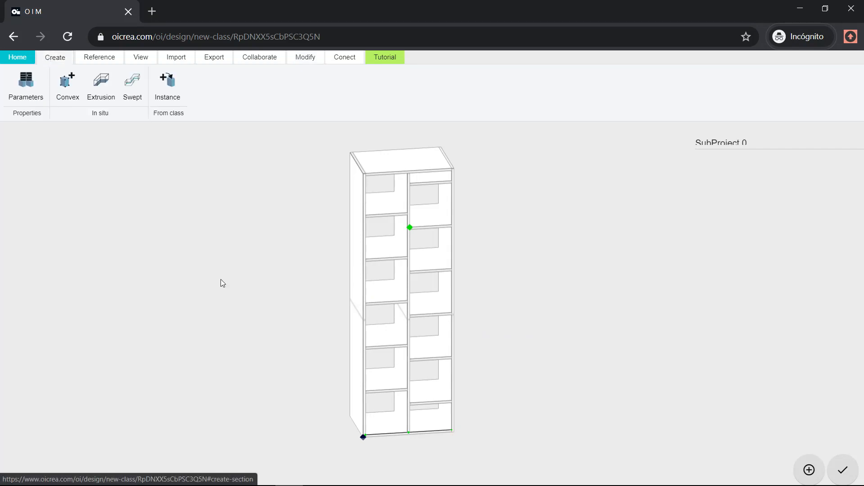
left_click(26, 88)
middle_click_drag(507, 288, 652, 289)
scroll(349, 260, "down", 3)
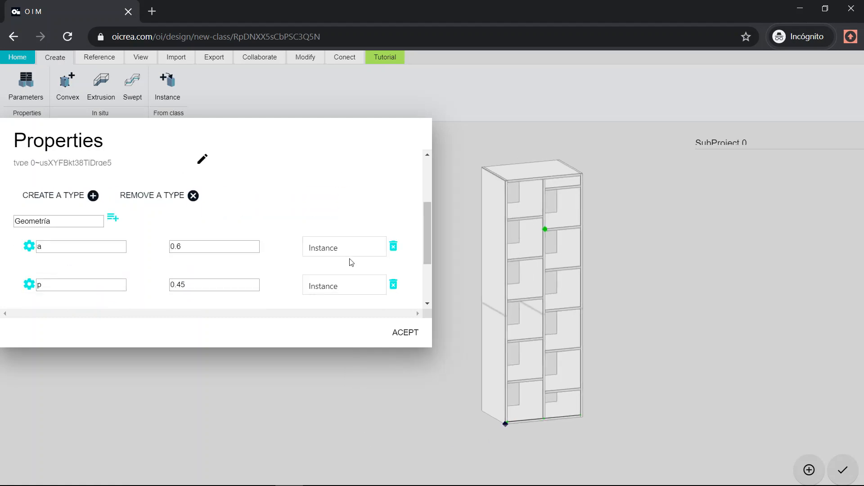
Test the cabinet's parametric depth by setting parameter p to 0.2
left_click(225, 286)
key("BackSpace")
type("2")
left_click(280, 287)
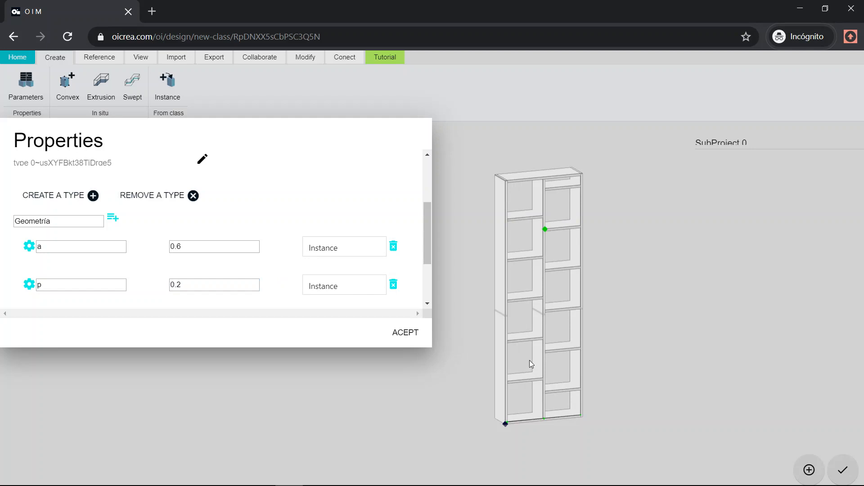
mouse_move(588, 345)
left_mouse_down()
mouse_move(482, 313)
mouse_move(566, 344)
mouse_move(620, 343)
mouse_move(591, 345)
left_mouse_up()
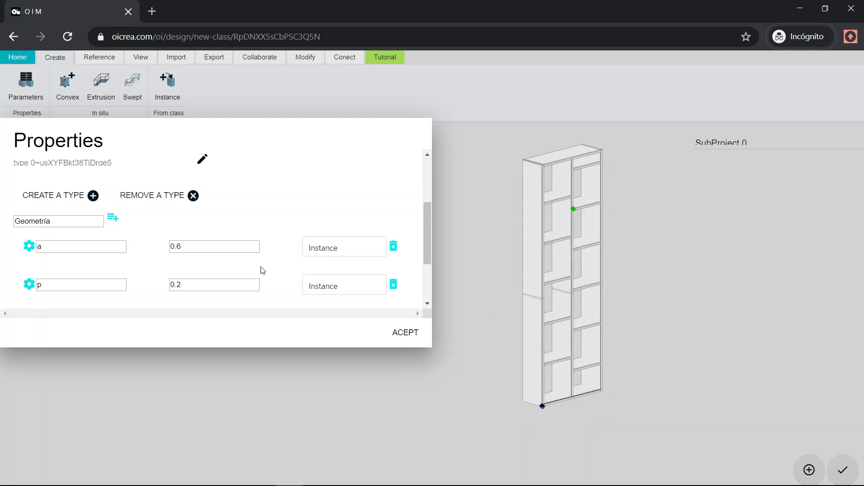
Test the cabinet's parametric width by setting parameter a to 1.2
left_click(199, 248)
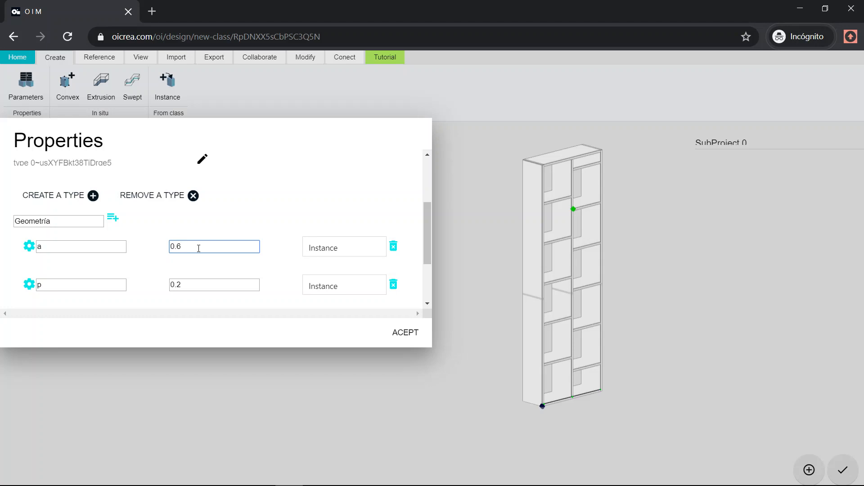
key("BackSpace")
key("BackSpace")
type("1.2")
left_click(275, 261)
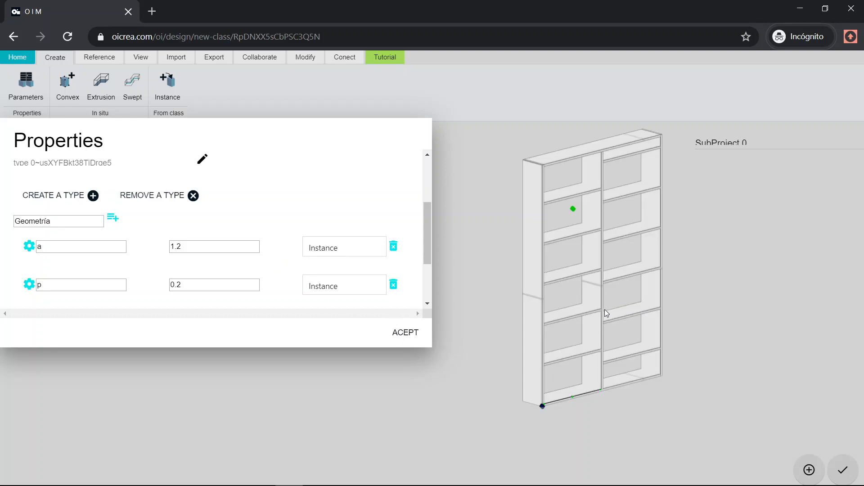
left_click_drag(601, 315, 638, 352)
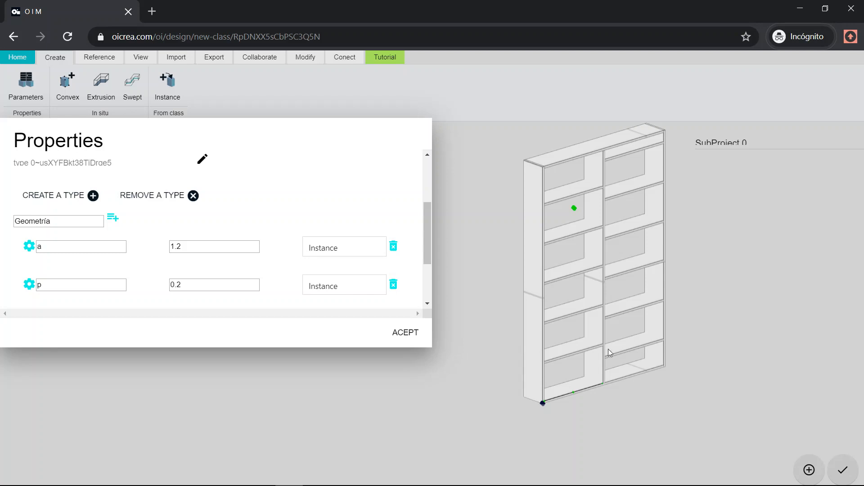
Set the cabinet's width parameter a back to 0.6
double_click(202, 245)
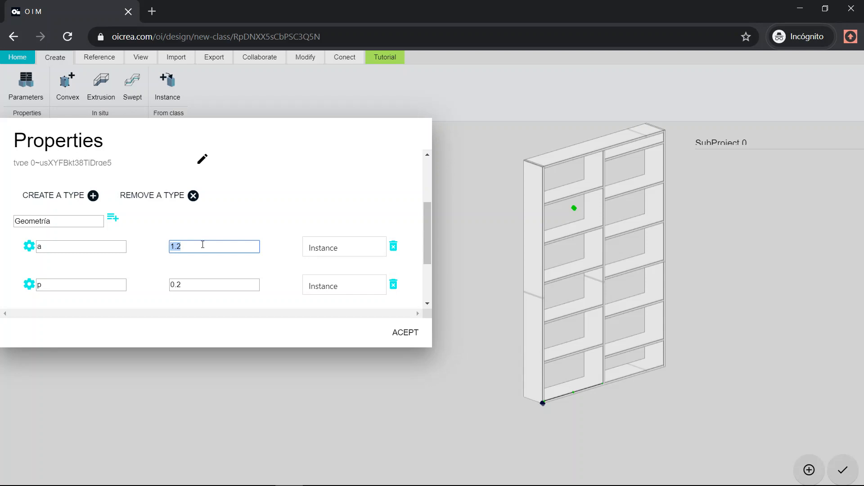
type("0.6")
left_click(182, 284)
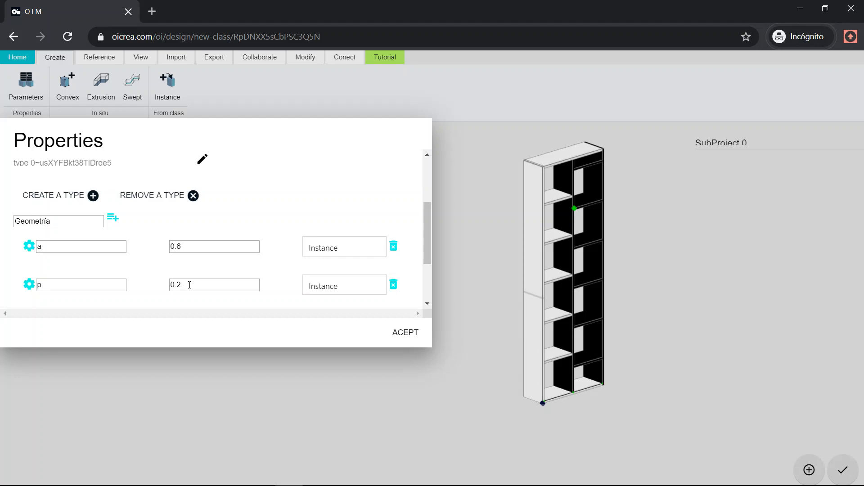
Set the cabinet's depth parameter p to 0.45
left_click(183, 287)
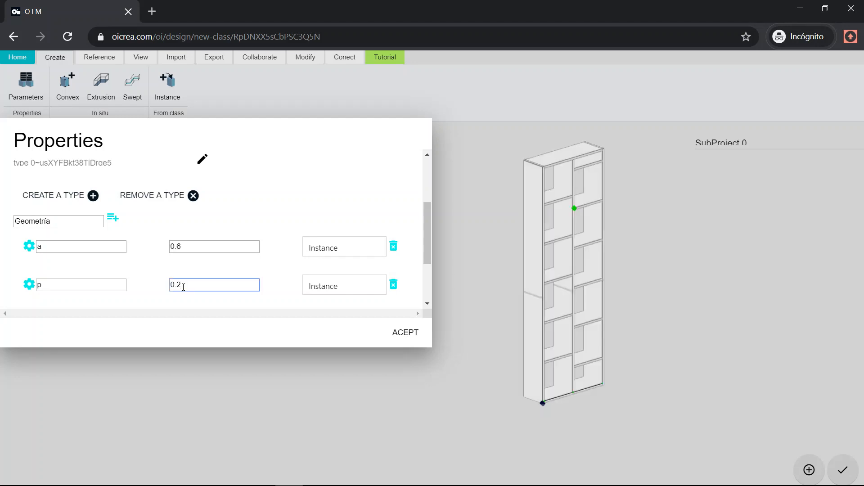
key("BackSpace")
type("45")
left_click(298, 289)
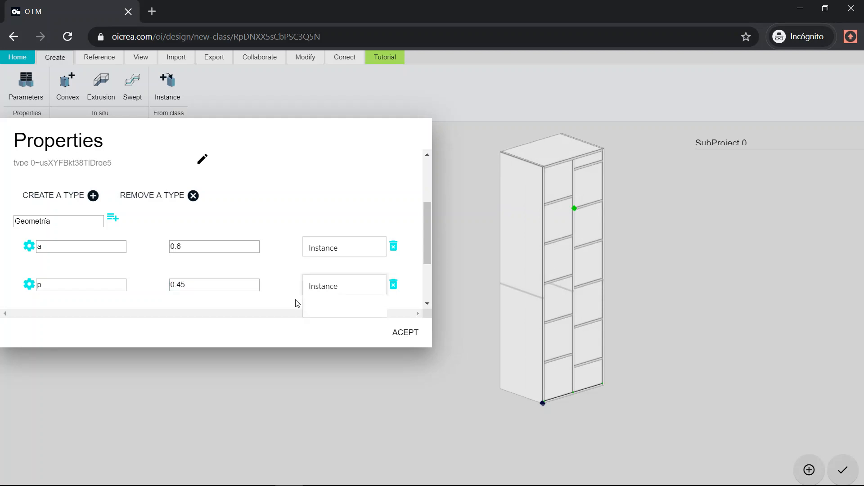
Set the cabinet's depth parameter p to 0.40 and accept the properties
left_click(194, 287)
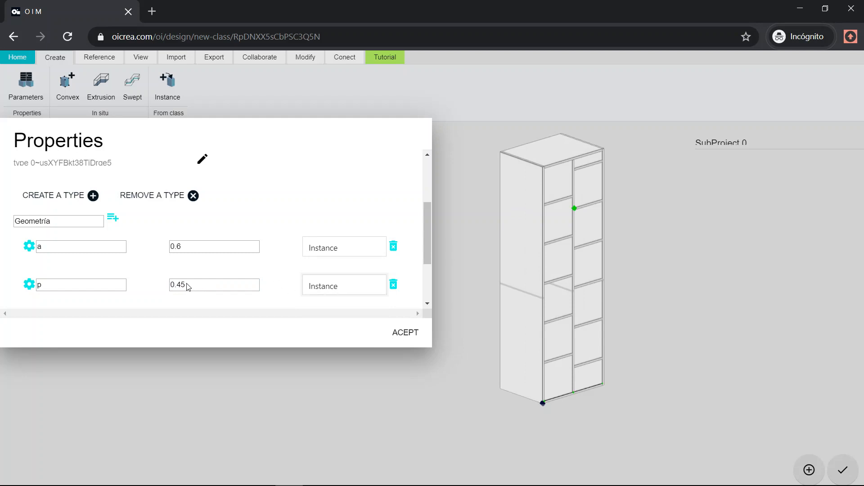
left_click(195, 284)
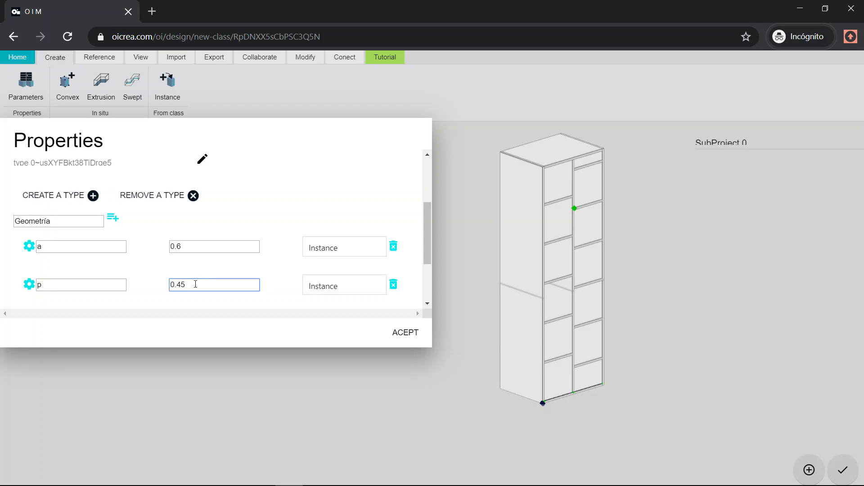
key("BackSpace")
type("0")
left_click(281, 285)
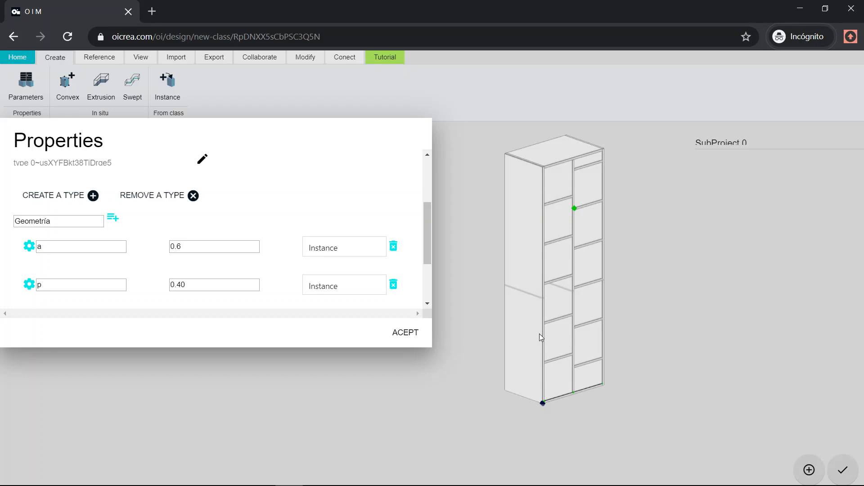
left_click_drag(540, 331, 711, 377)
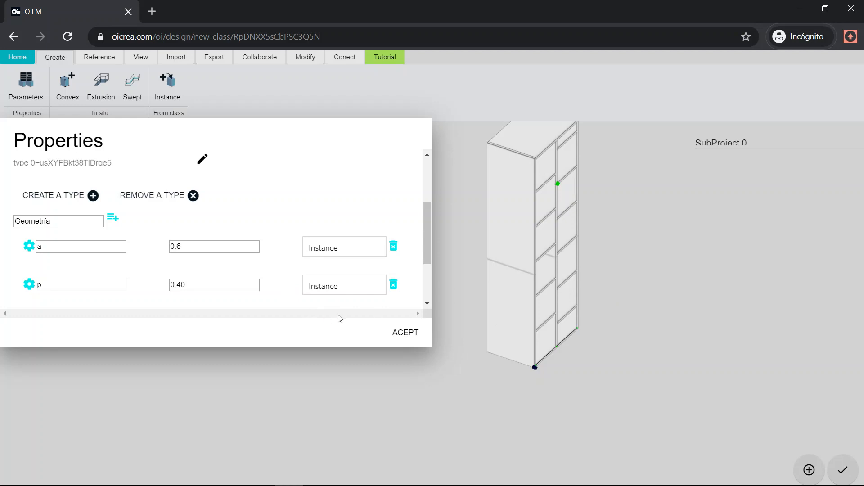
left_click(404, 336)
Examine the cabinet's front, top and side panels from several angles
left_click_drag(559, 353, 355, 335)
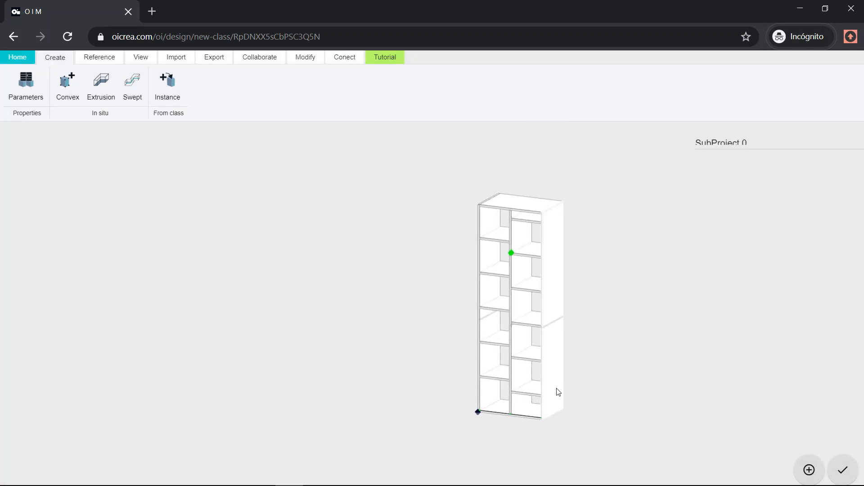
right_click_drag(557, 388, 510, 354)
scroll(487, 371, "up", 3)
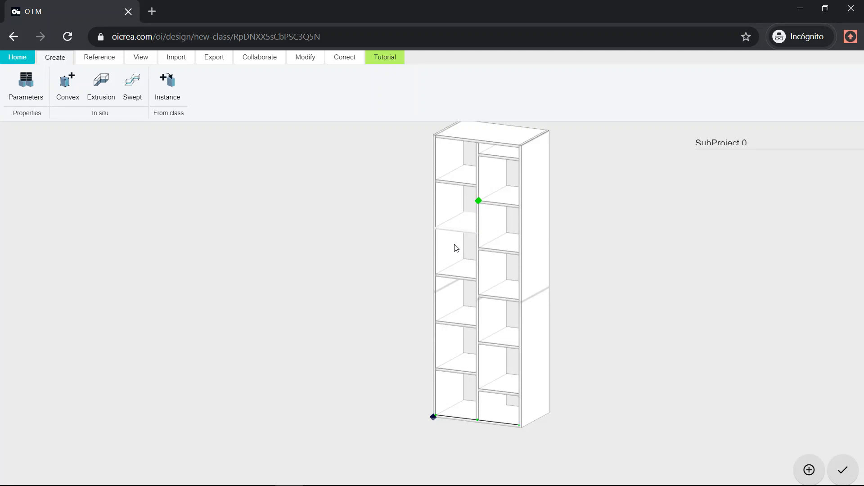
left_click_drag(417, 276, 439, 273)
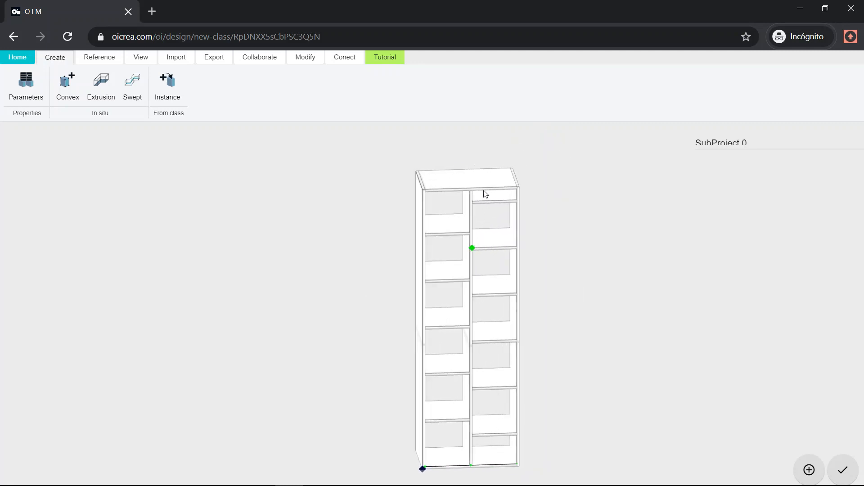
scroll(519, 192, "up", 7)
right_click_drag(578, 185, 539, 225)
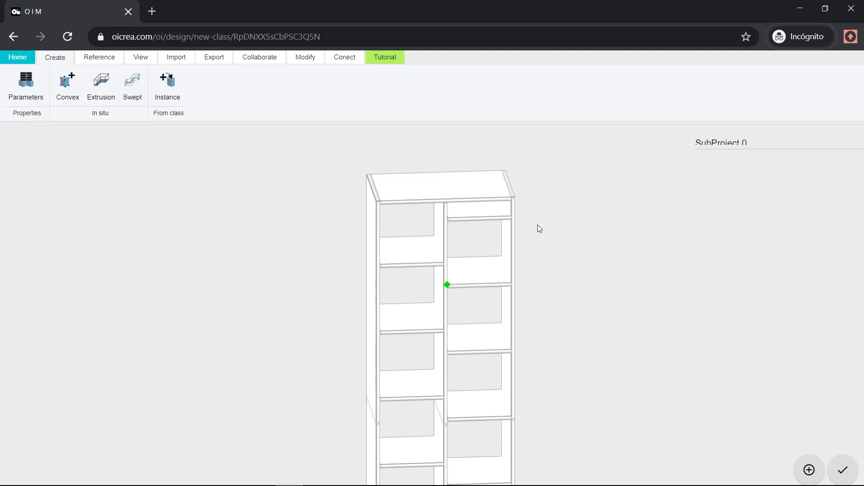
left_click_drag(525, 243, 588, 299)
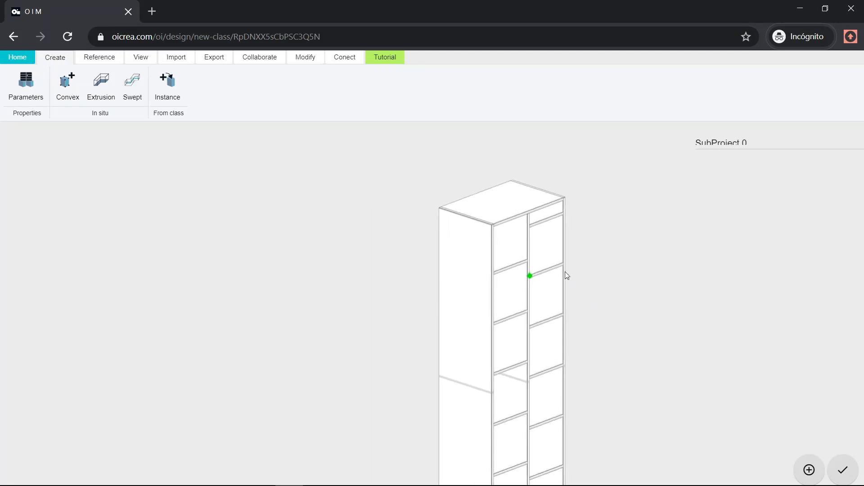
right_click_drag(552, 287, 451, 218)
scroll(435, 283, "up", 3)
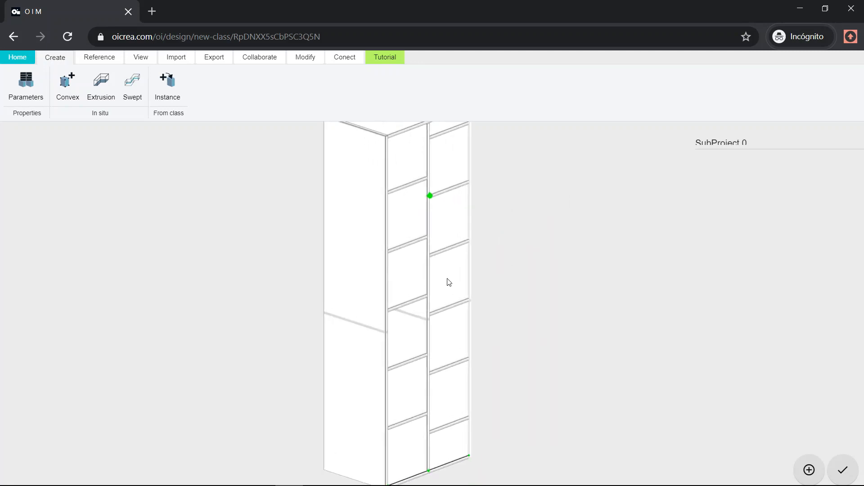
Copy the cabinet's left side panel to a free spot in front of the cabinet
left_click(359, 236)
scroll(367, 276, "down", 3)
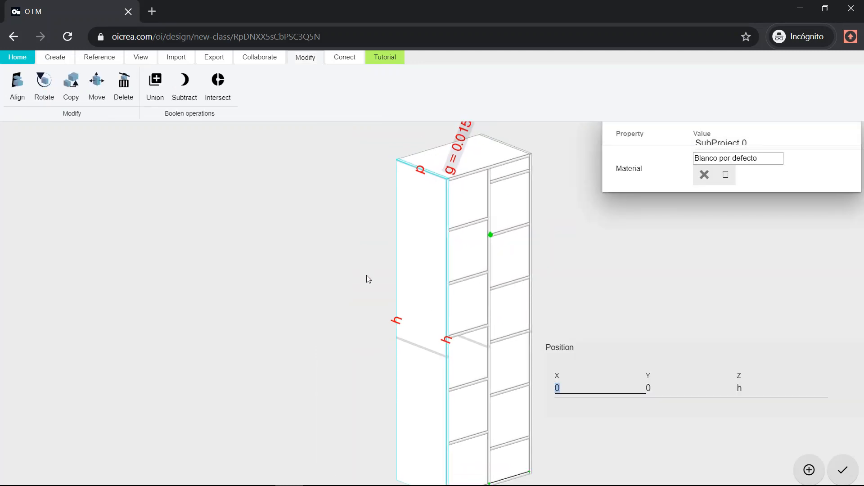
right_click_drag(502, 428, 467, 327)
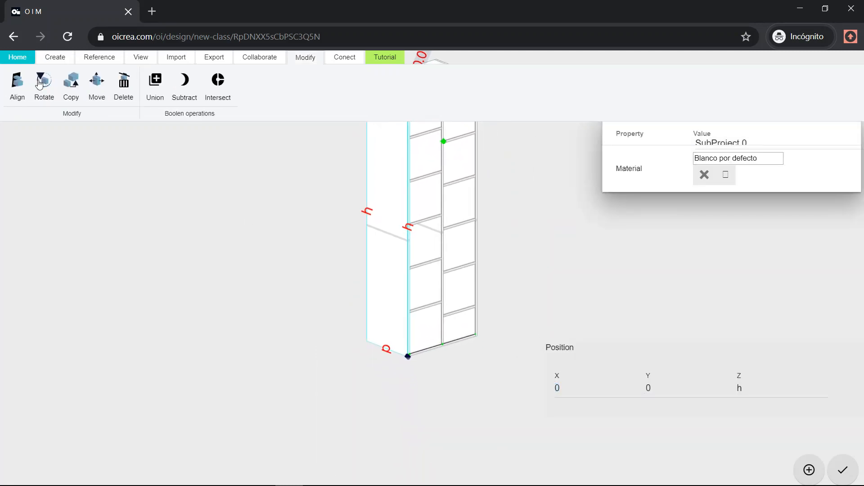
left_click(59, 103)
left_click(325, 366)
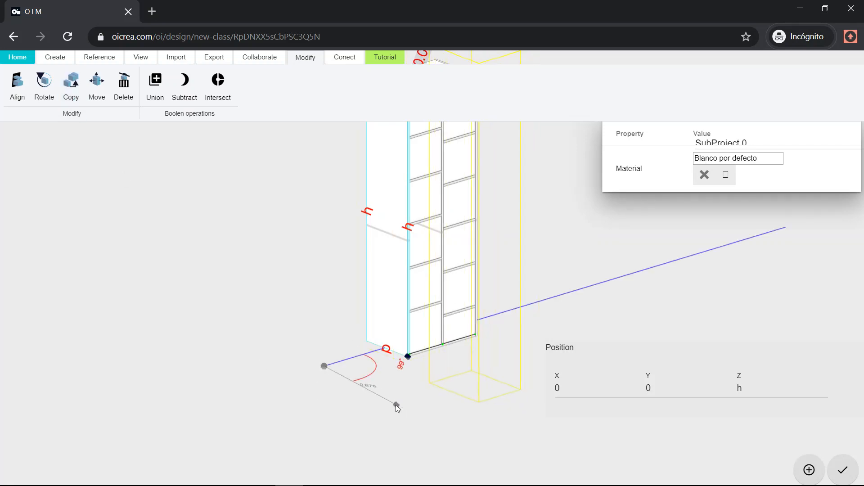
left_click(396, 404)
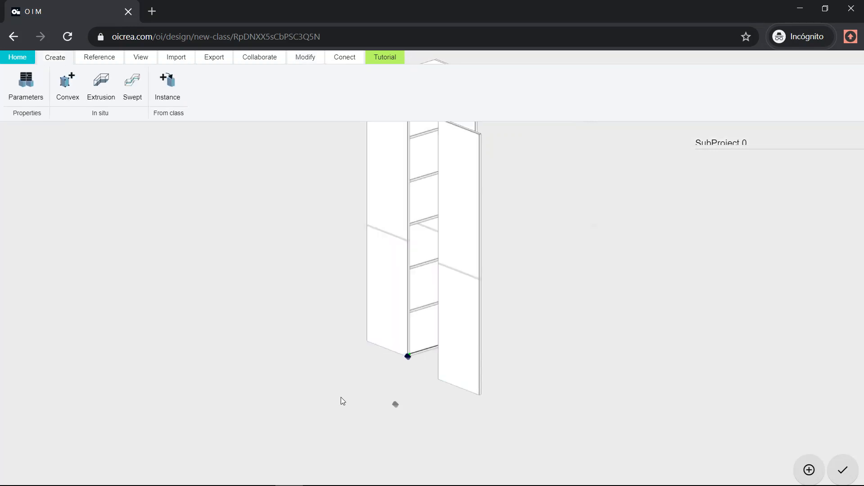
scroll(383, 369, "down", 3)
left_click_drag(382, 368, 447, 372)
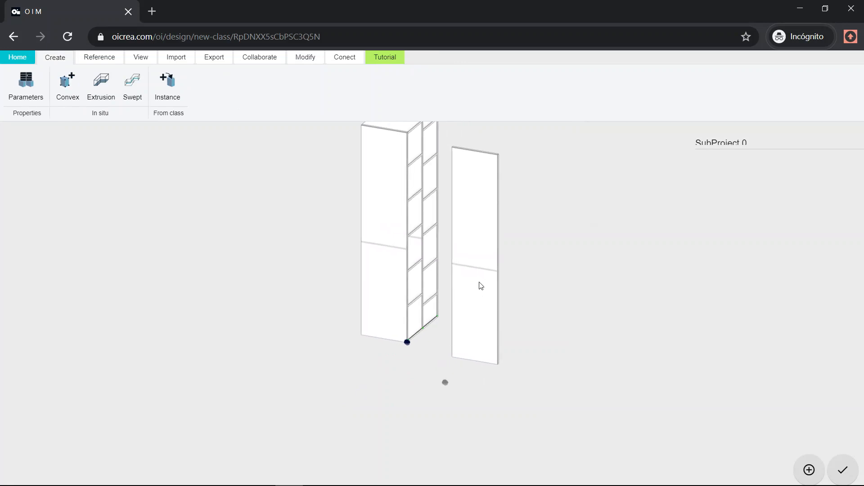
Set the length of the copied panel's right-hand vertical edge to h-0.003 and copy that formula
left_click(492, 244)
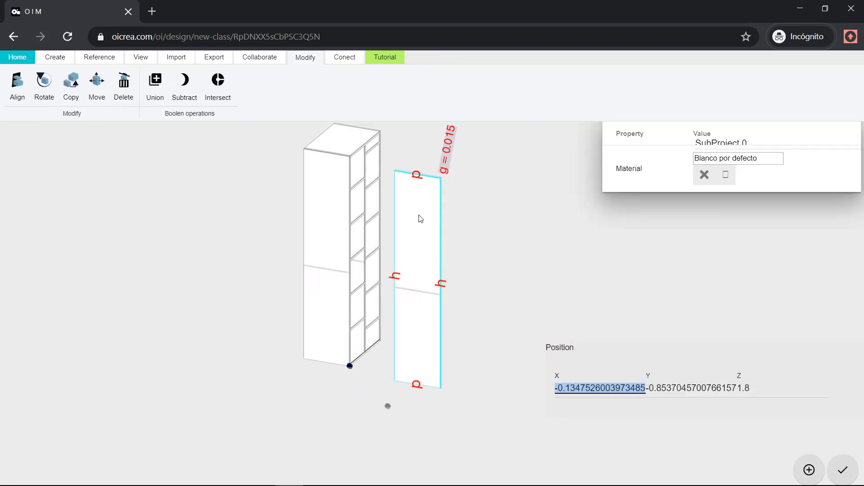
left_click(442, 284)
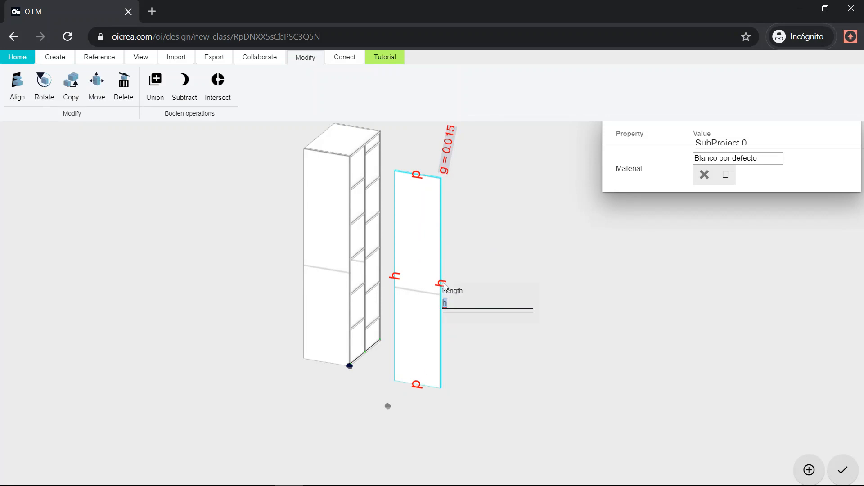
key("Right")
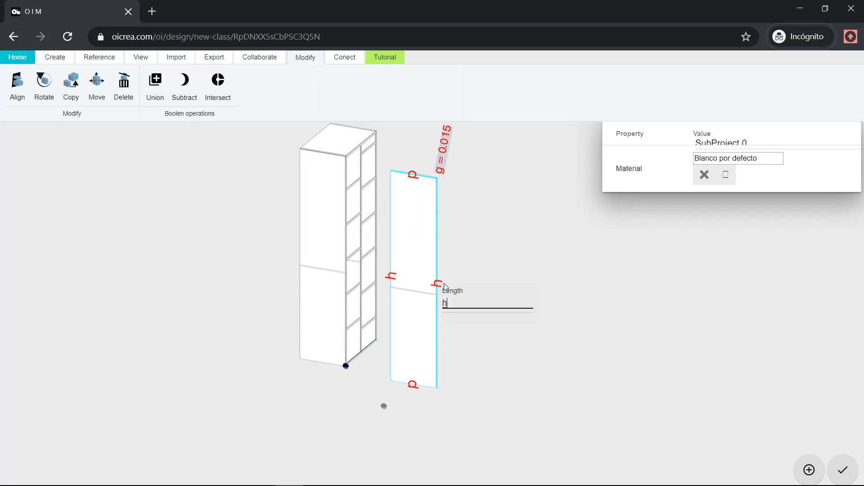
type("-0.003")
triple_click(457, 301)
key("ctrl+c")
key("Return")
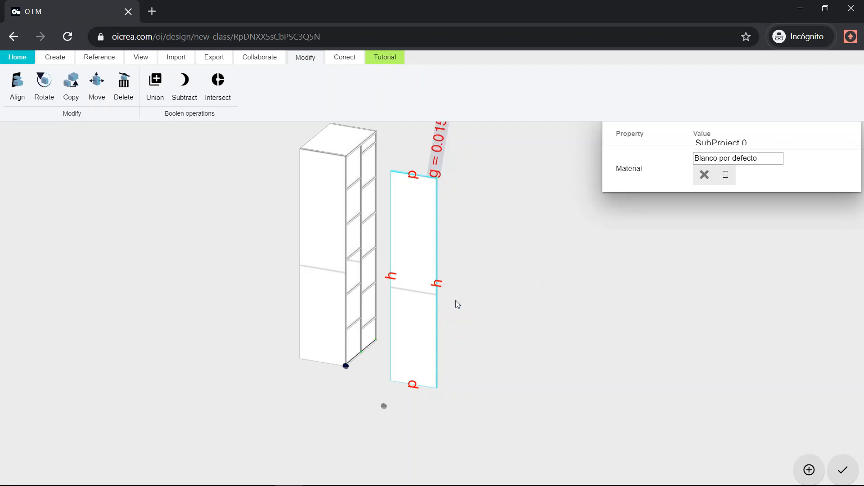
Apply the formula h-0.003 to the copied panel's left-hand vertical edge and reselect the panel
left_click(393, 281)
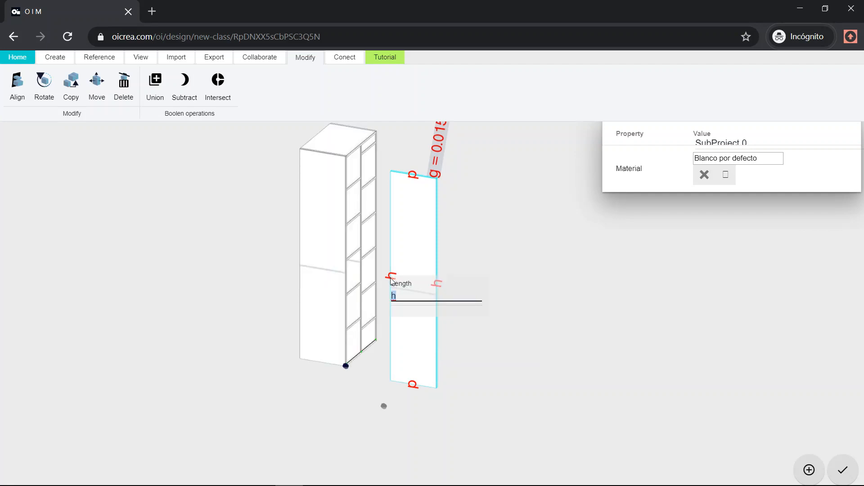
key("ctrl+v")
key("Return")
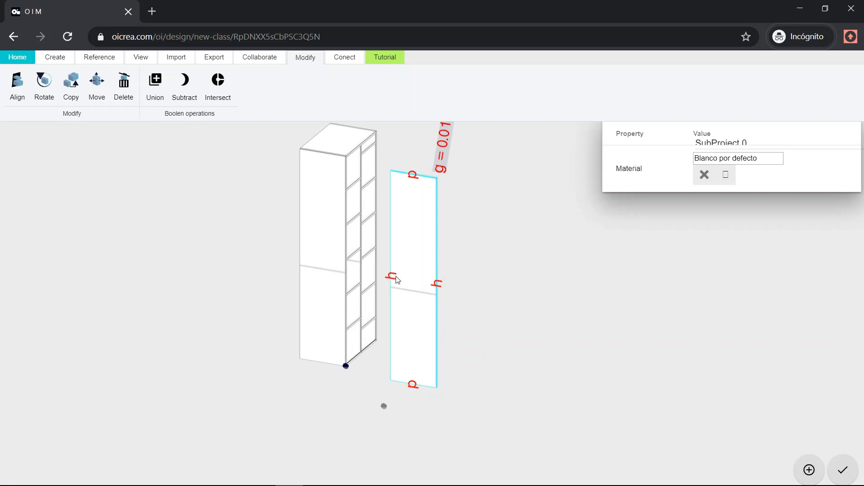
left_click(461, 282)
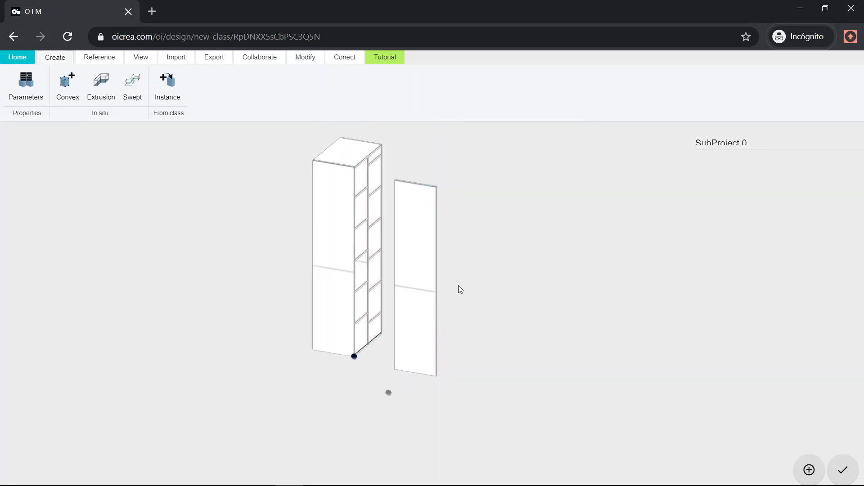
left_click(423, 234)
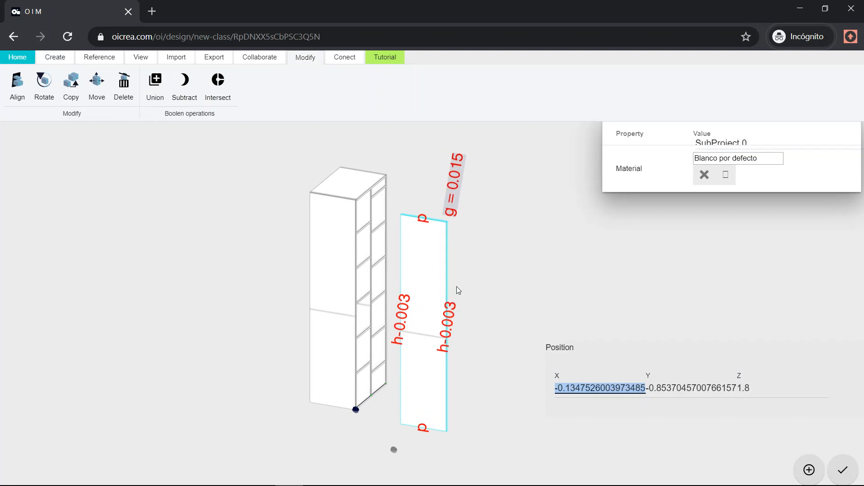
Set the lengths of the copied panel's top and bottom edges to a/2-0.003
left_click_drag(455, 347, 477, 347)
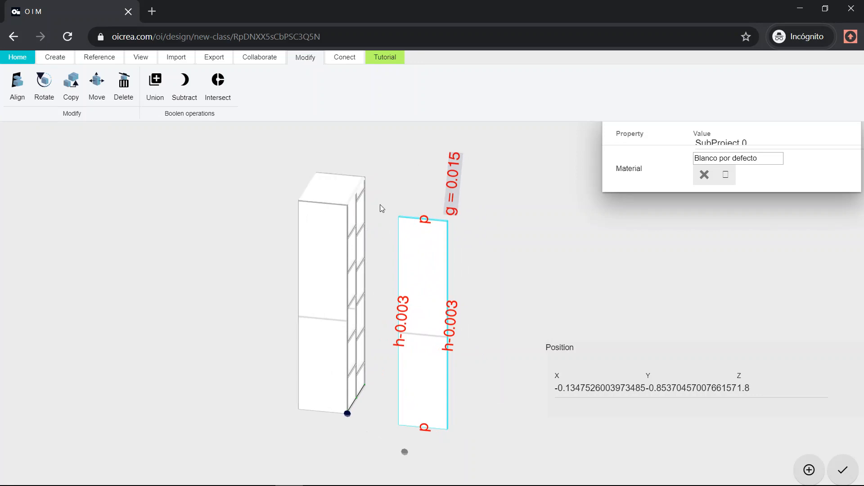
left_click(426, 223)
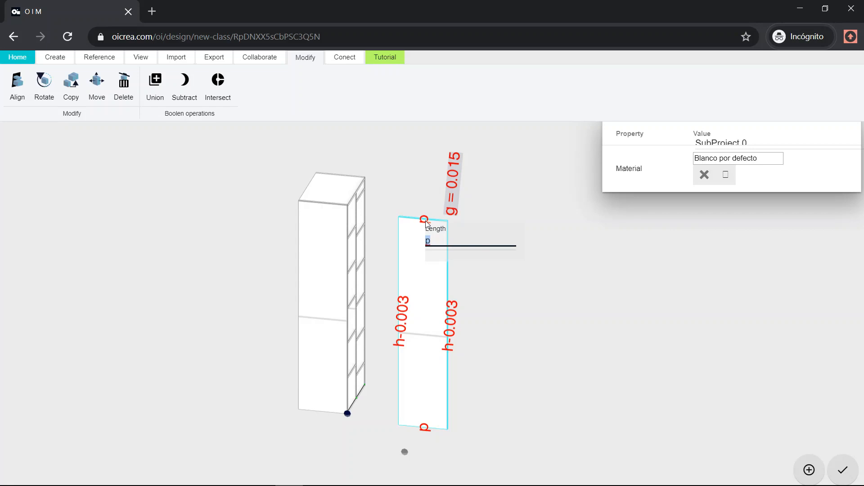
type("a/2-0.003")
triple_click(453, 241)
left_click(482, 239)
key("Return")
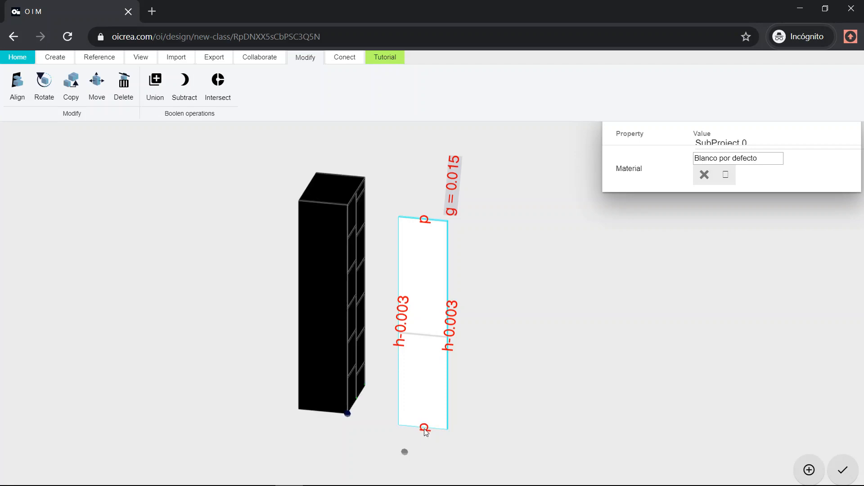
left_click(426, 428)
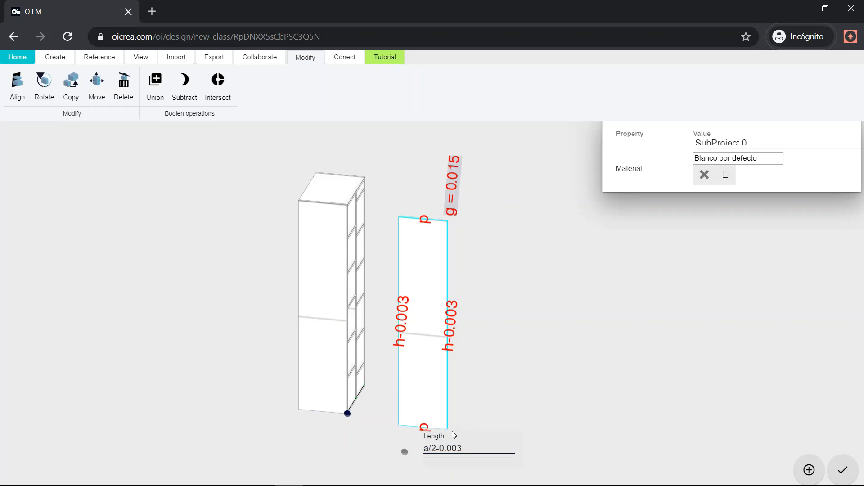
key("Return")
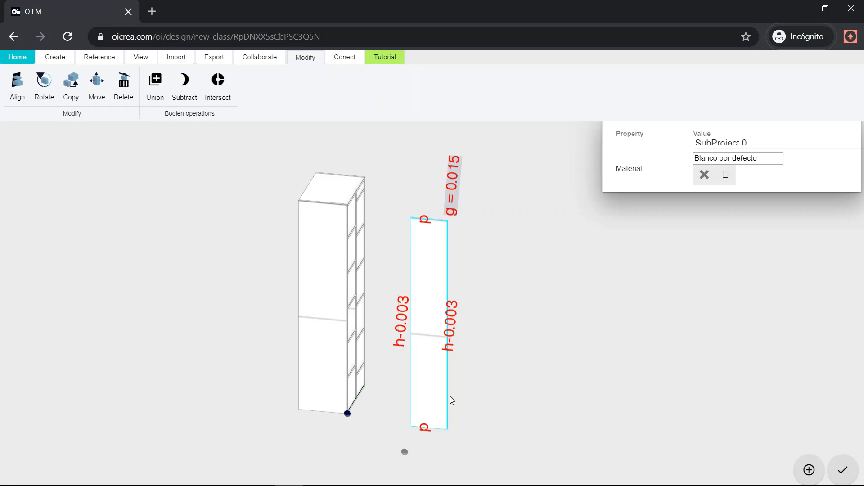
left_click(492, 364)
Reselect the resized panel in front of the cabinet and set its X position to 0
left_click_drag(457, 307, 374, 361)
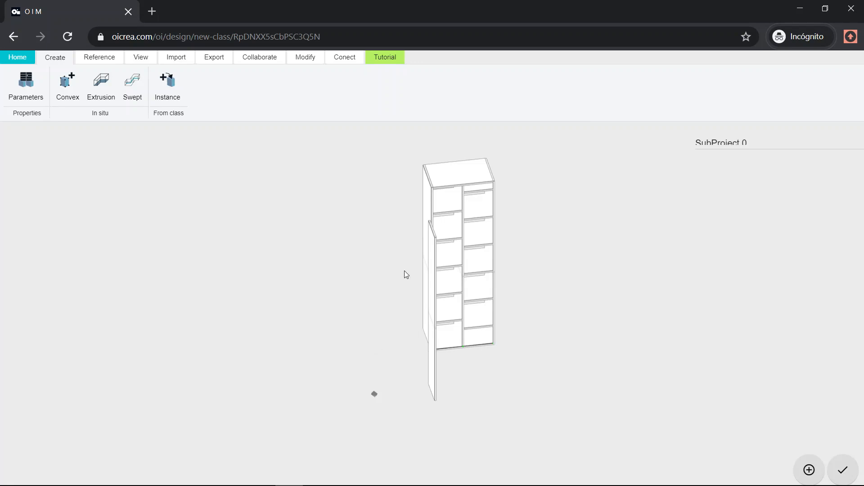
scroll(468, 189, "up", 4)
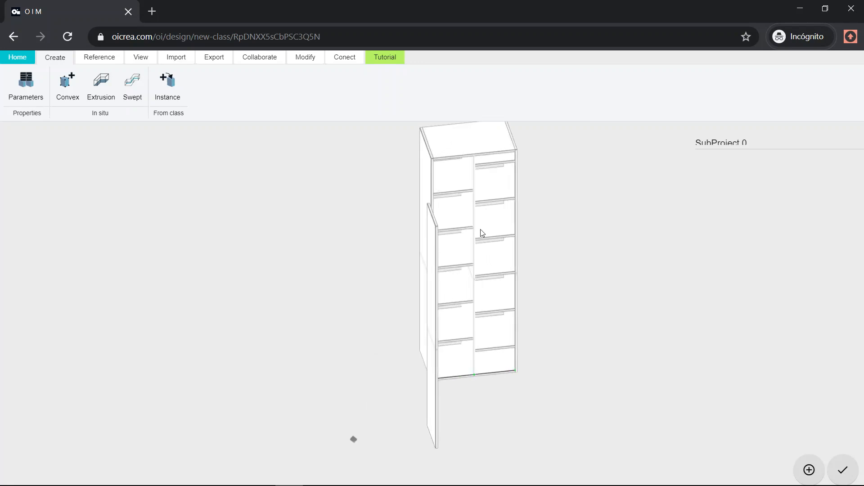
left_click_drag(521, 322, 561, 327)
mouse_move(444, 302)
left_mouse_down()
mouse_move(413, 296)
mouse_move(438, 309)
left_mouse_up()
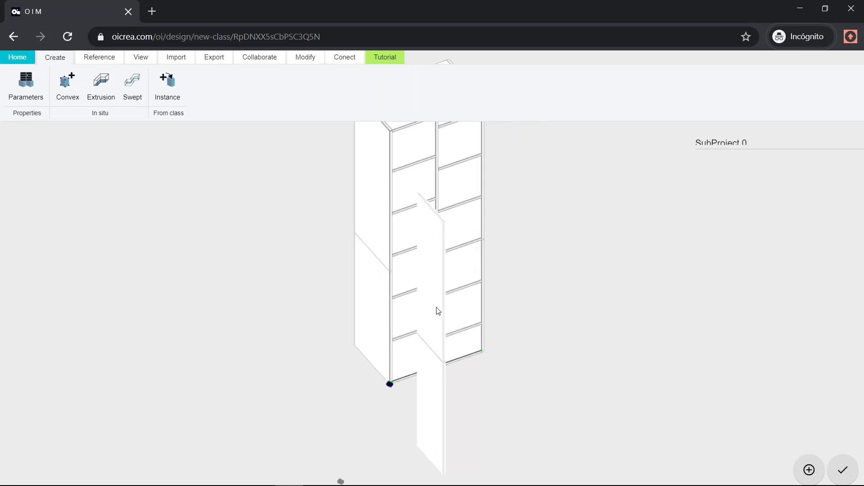
left_click(438, 311)
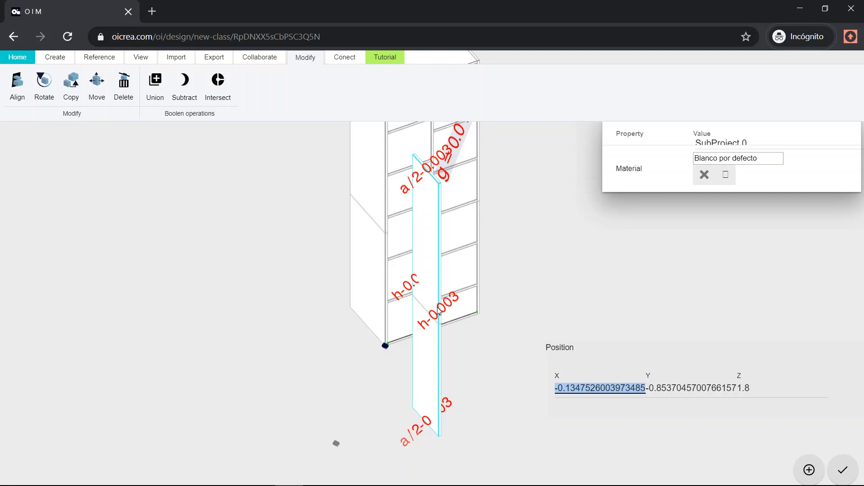
type("0")
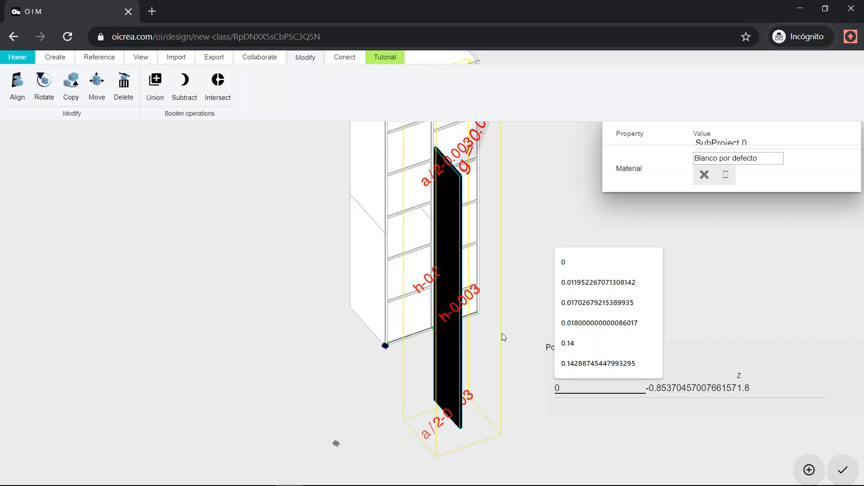
left_click(519, 379)
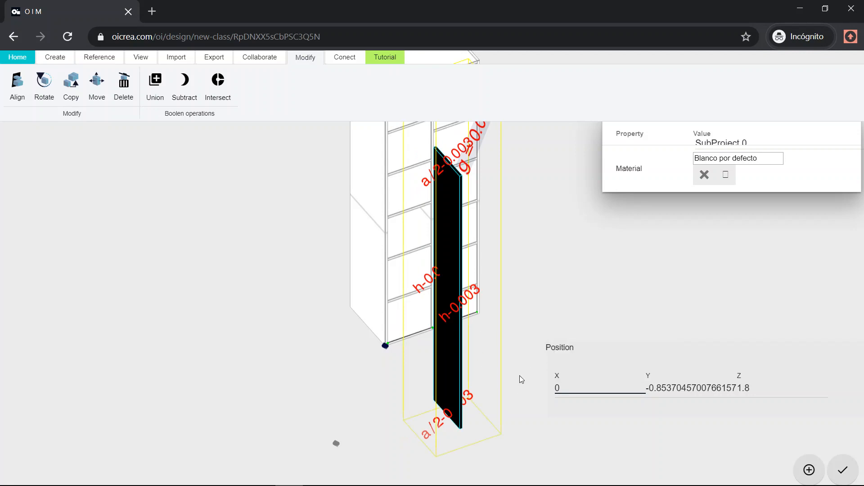
Set the selected panel's Y position to a/2-0.003
left_click_drag(512, 372, 455, 357)
left_click(455, 357)
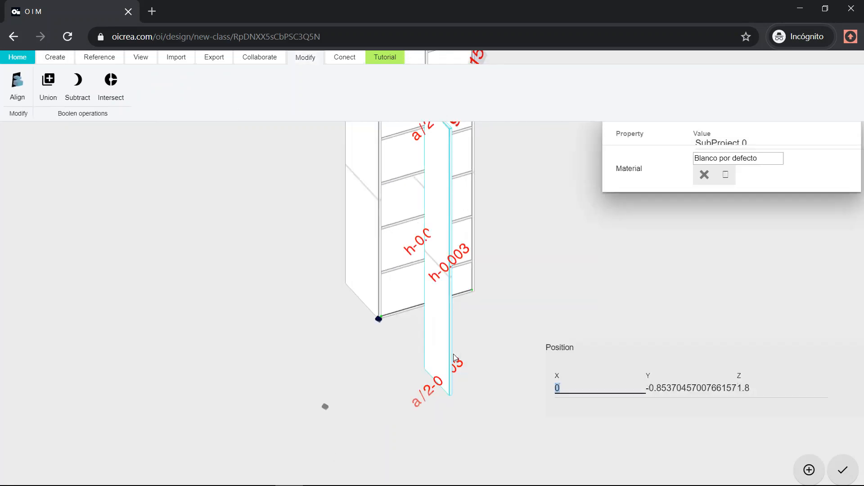
key("Tab")
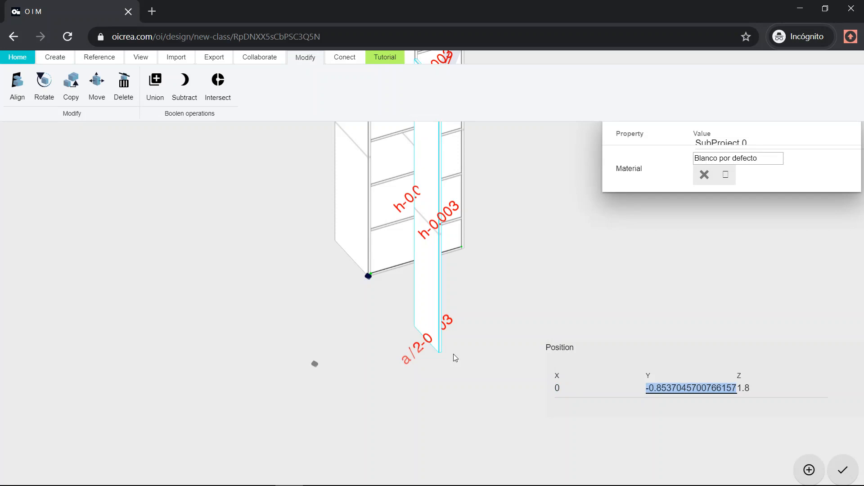
type("0")
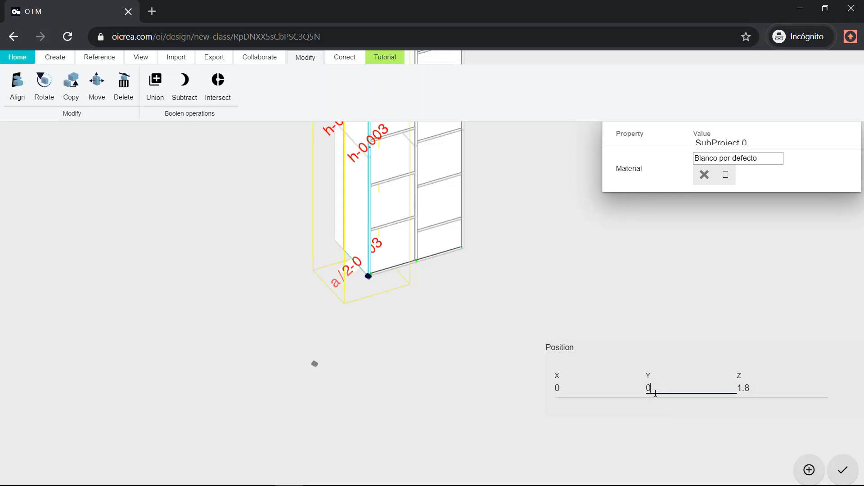
key("BackSpace")
type("a/2-0.003")
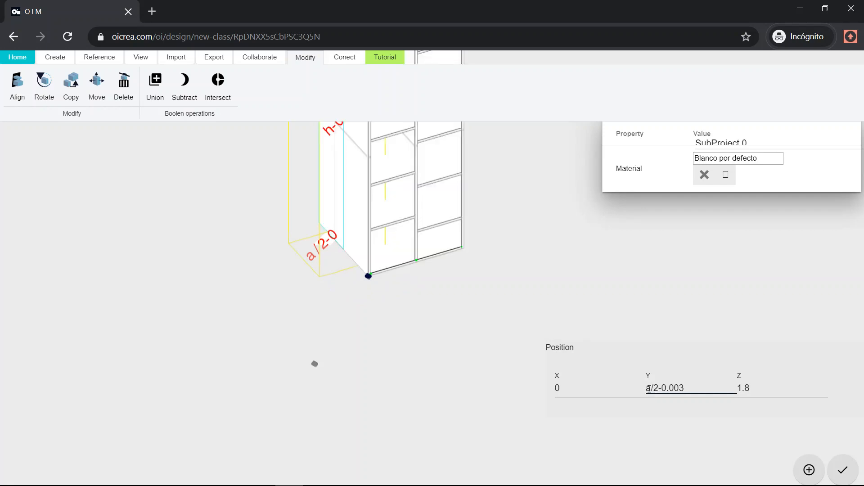
Try the formula +a/2+0.003 for the panel's Y position
type("+")
left_click(668, 388)
key("BackSpace")
type("+")
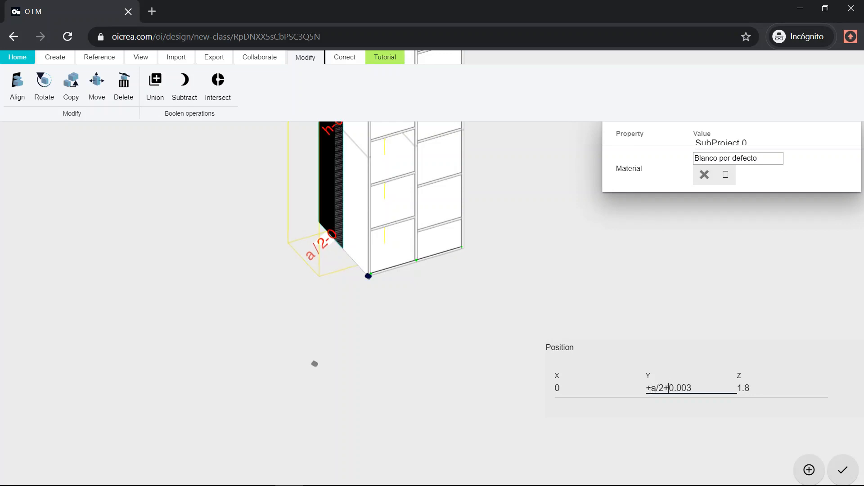
Correct the panel's Y position formula to -a/2-0.003 and finish editing it
left_click(652, 388)
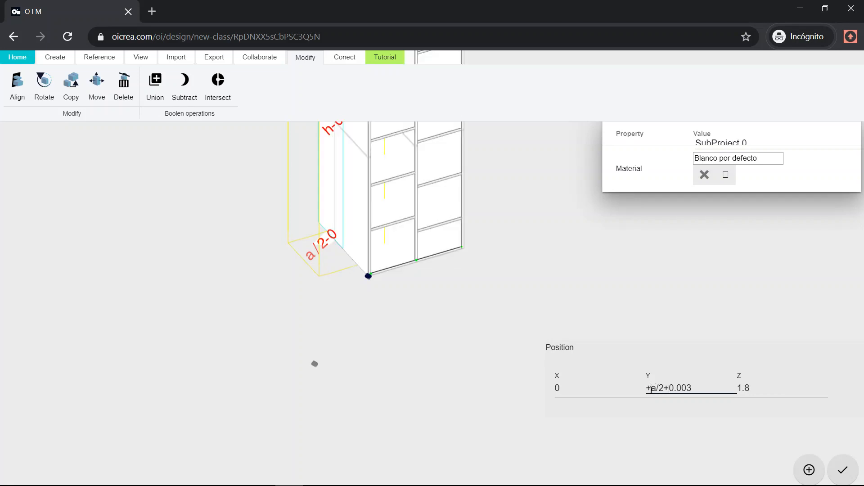
key("BackSpace")
type("-")
left_click(666, 389)
key("BackSpace")
type("-")
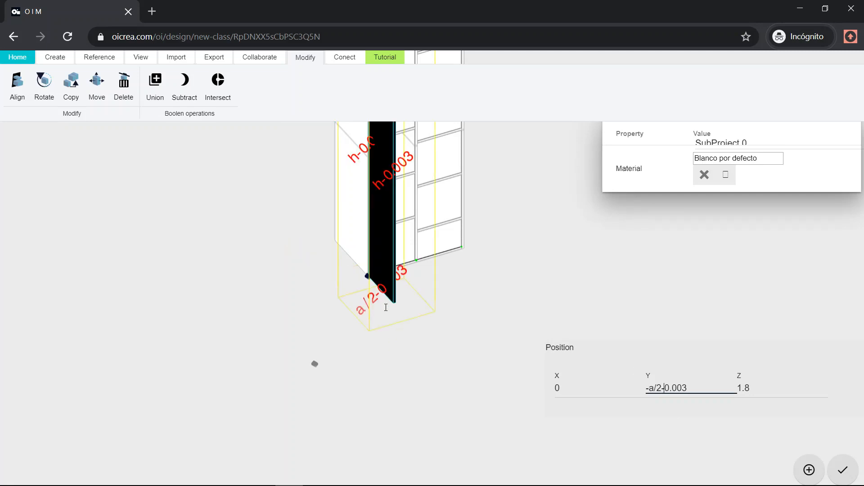
key("Return")
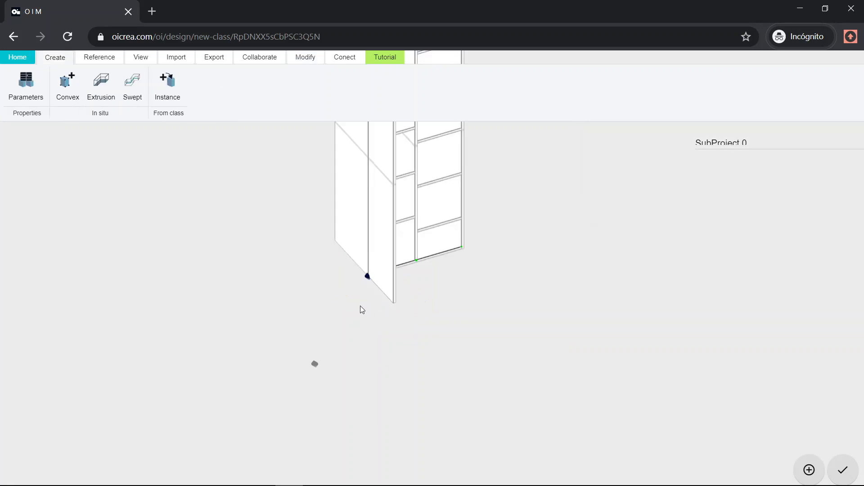
Copy the left door panel from the cabinet's front left base corner to its front right base corner
right_click_drag(359, 324, 369, 433)
left_click_drag(407, 382, 417, 454)
left_click_drag(360, 410, 244, 345)
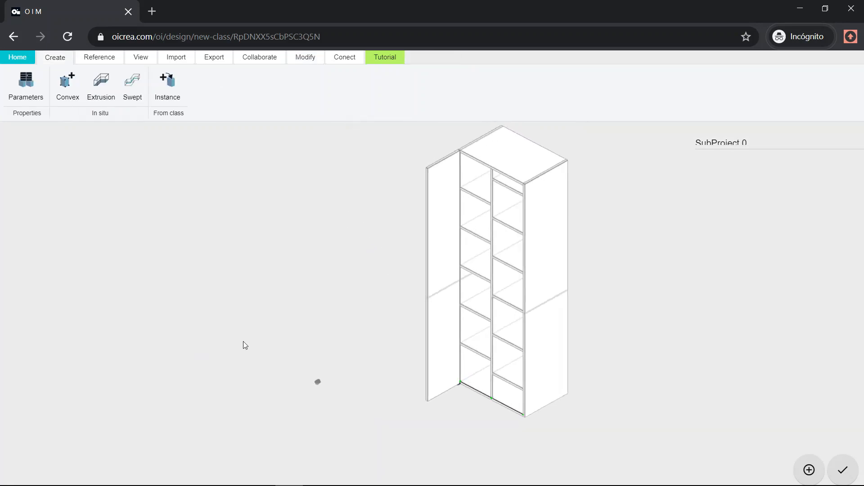
scroll(523, 387, "up", 4)
left_click_drag(557, 387, 433, 404)
left_click(433, 403)
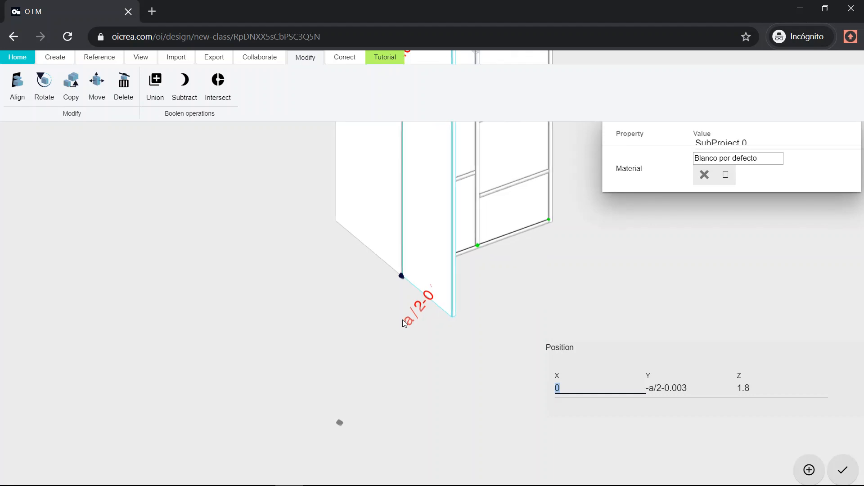
left_click(74, 93)
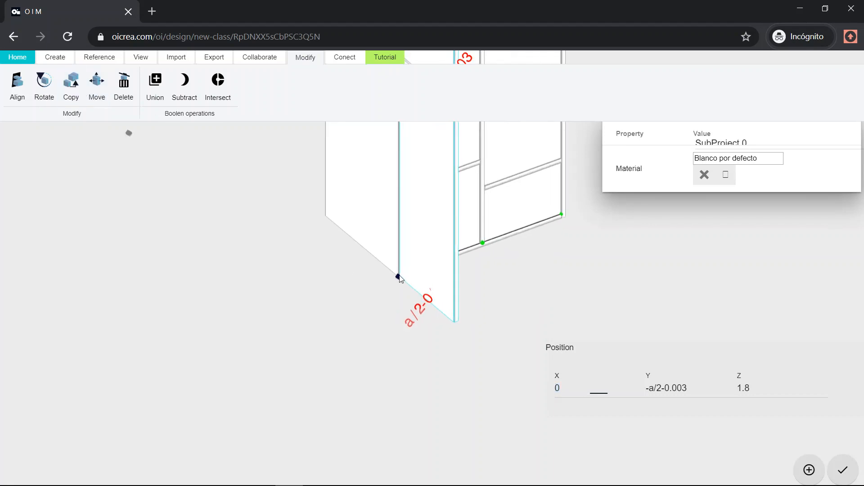
left_click_drag(375, 293, 256, 291)
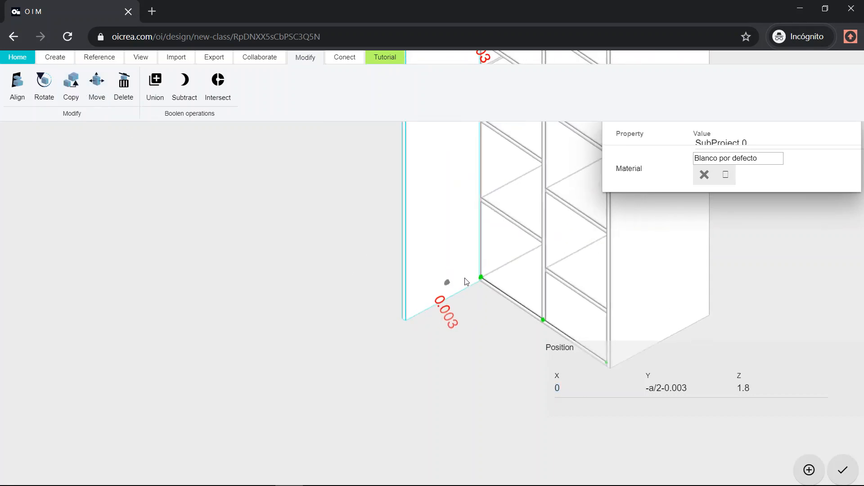
left_click(475, 277)
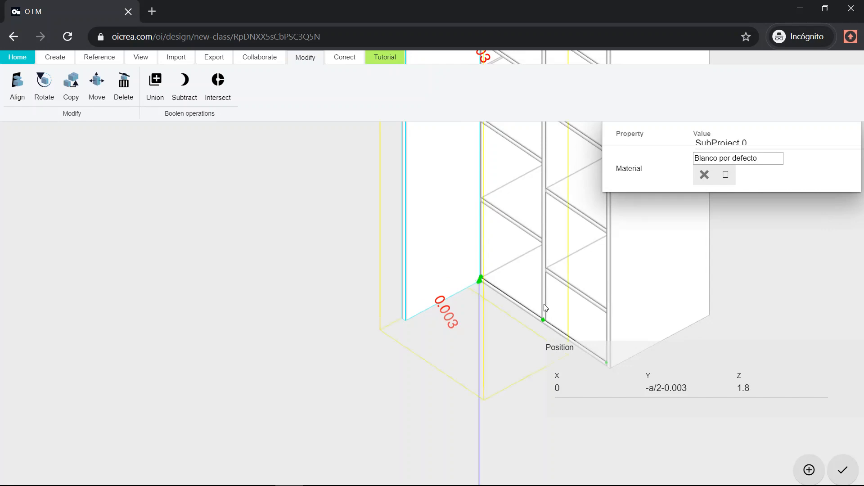
right_click_drag(545, 308, 394, 222)
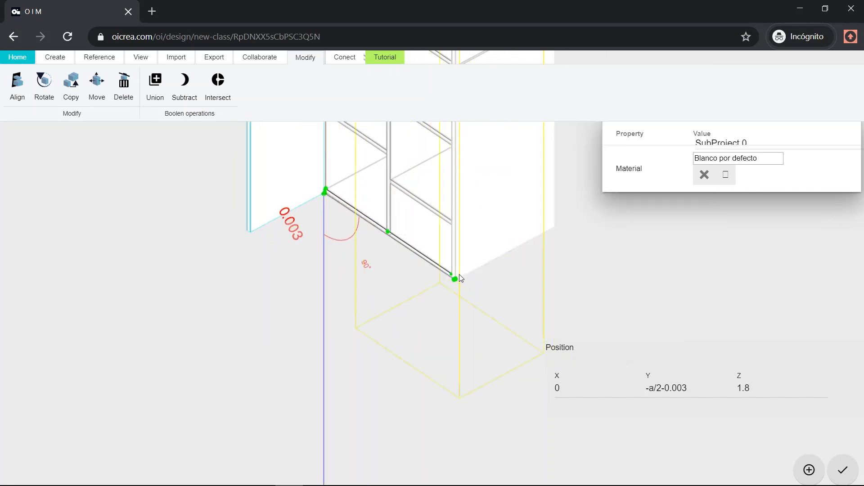
left_click(459, 278)
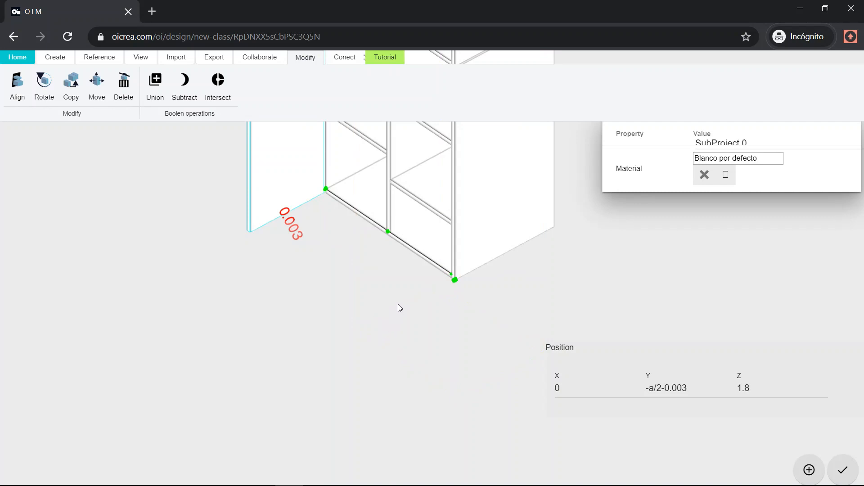
left_click(354, 354)
Set the left door panel's Z position to 1.8+0.003
scroll(355, 353, "down", 6)
left_click_drag(391, 320, 564, 321)
right_click_drag(518, 234, 507, 366)
left_click_drag(535, 353, 556, 352)
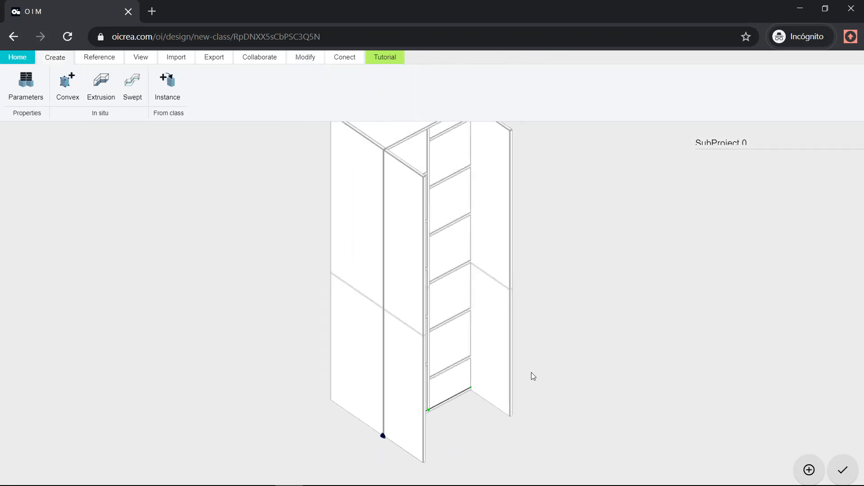
right_click_drag(504, 237, 491, 281)
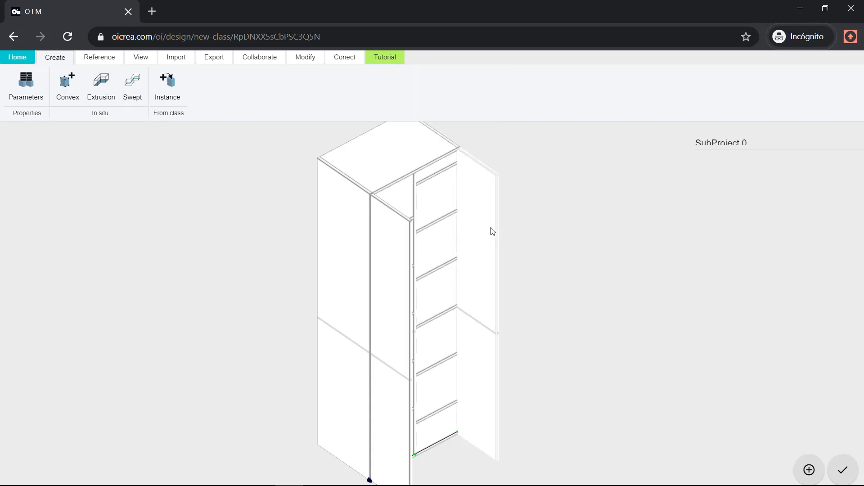
left_click(396, 272)
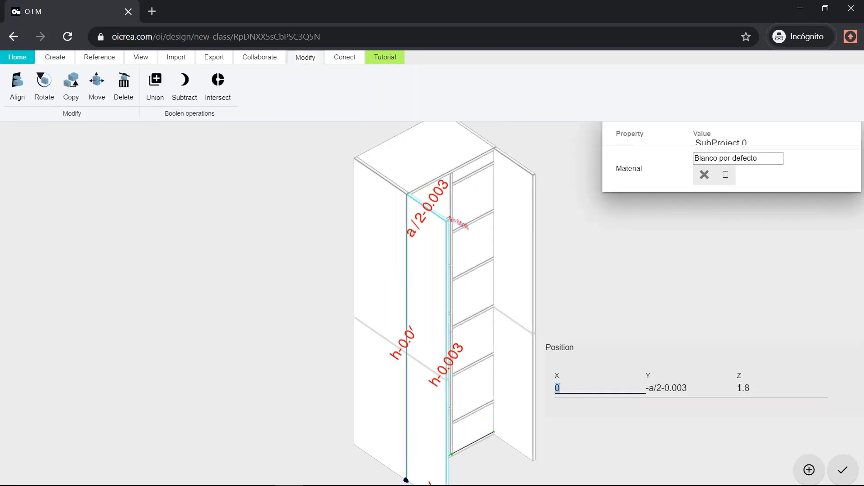
left_click(760, 390)
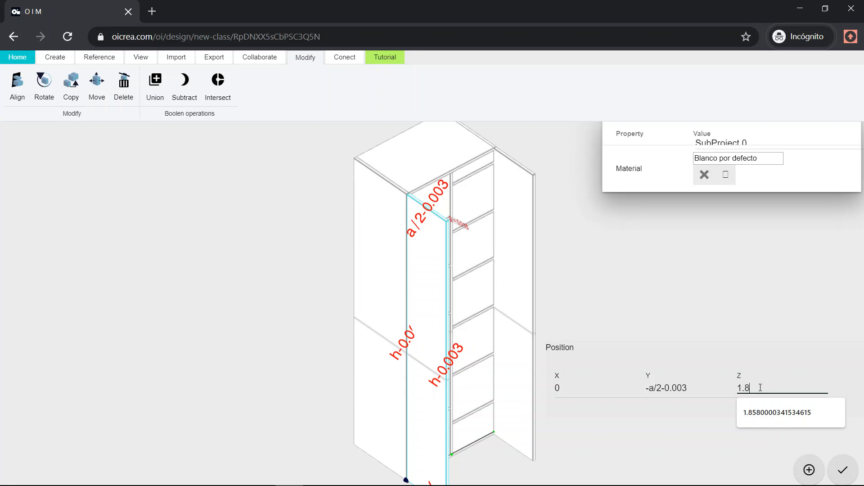
left_click_drag(339, 301, 310, 265)
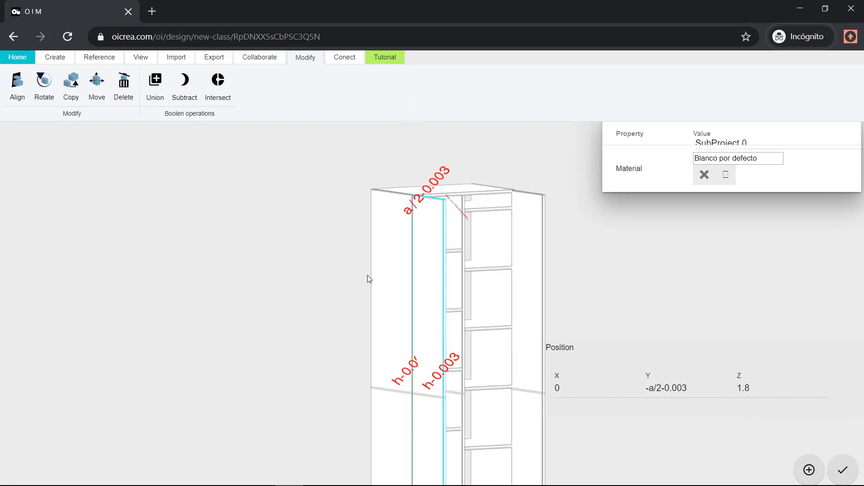
scroll(388, 278, "up", 3)
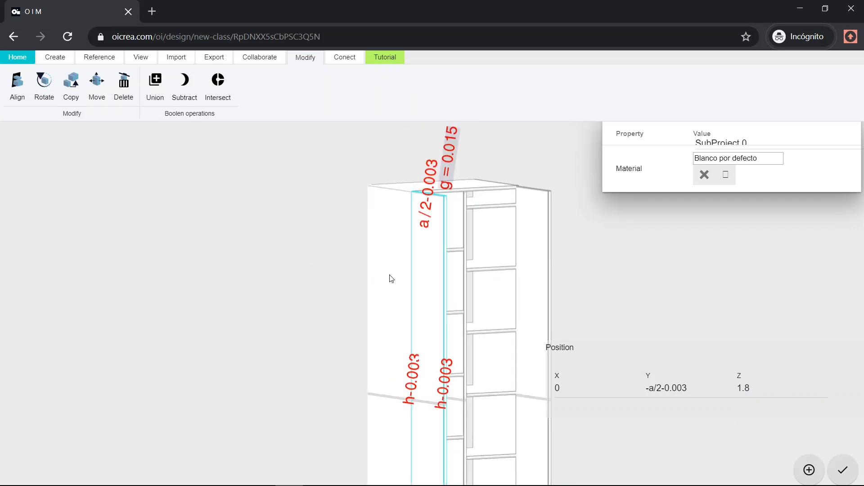
left_click(763, 390)
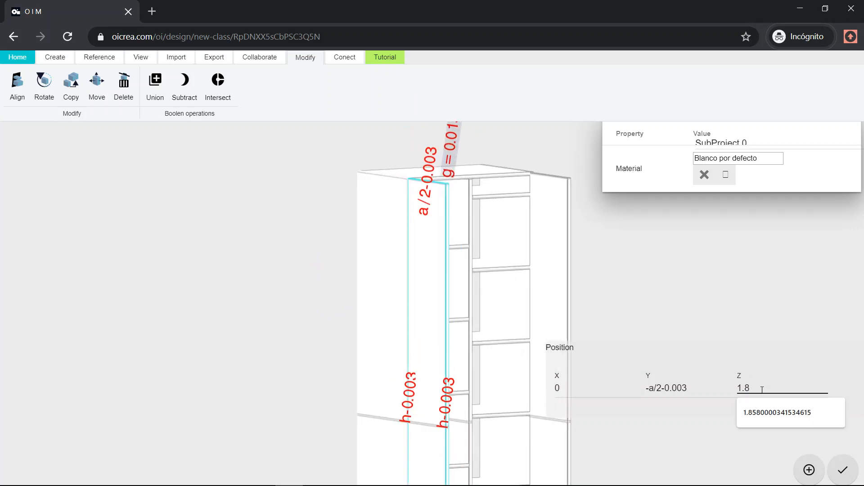
type("+0.0")
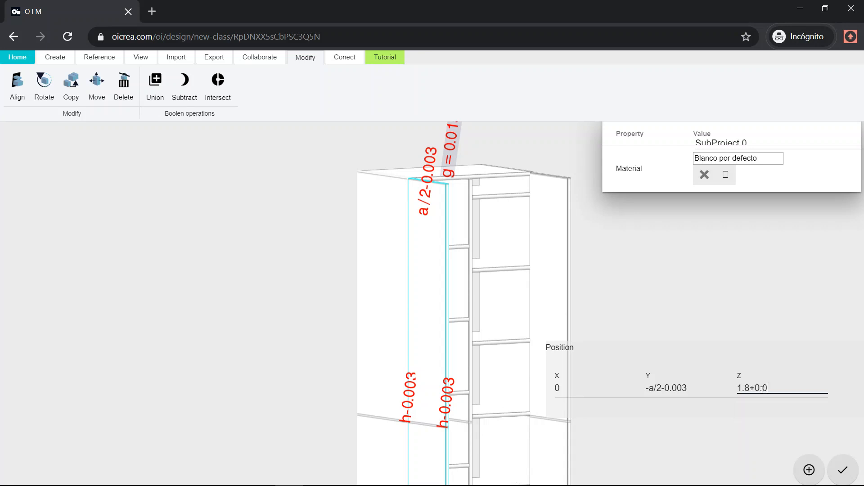
type("03")
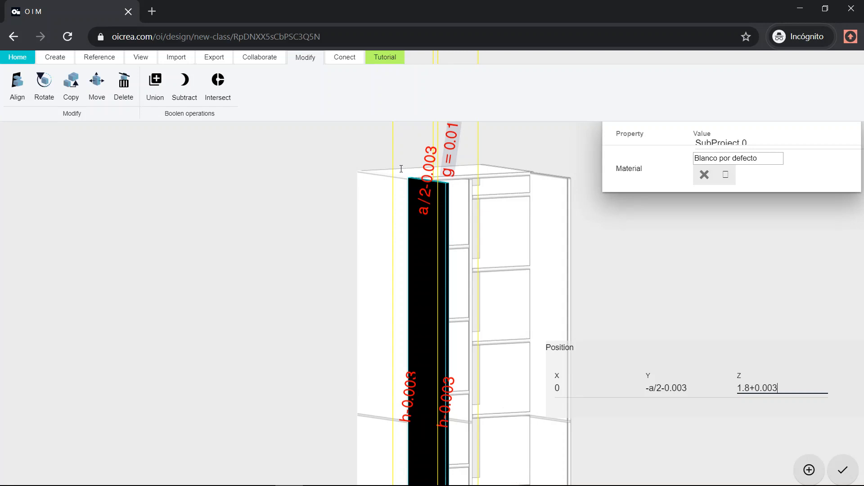
key("Return")
Examine the gap and top-edge alignment between the left door panel and the cabinet's side at the upper front corner
scroll(397, 166, "up", 5)
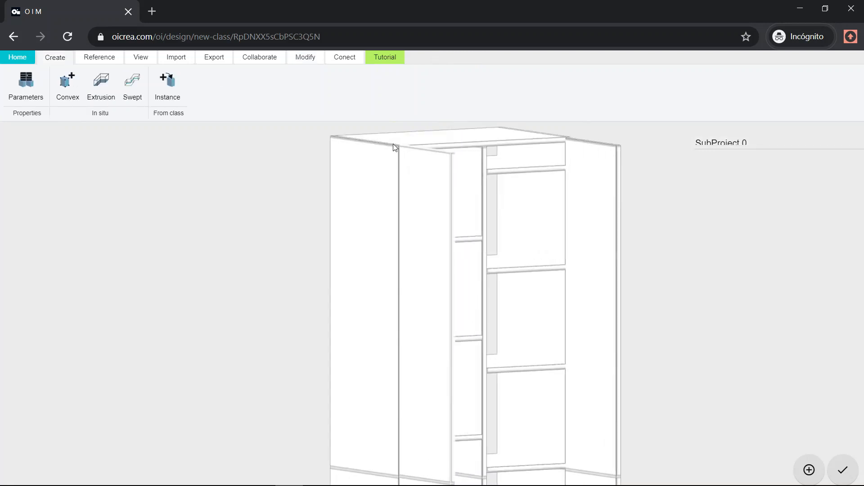
right_click_drag(390, 141, 423, 468)
scroll(406, 331, "up", 6)
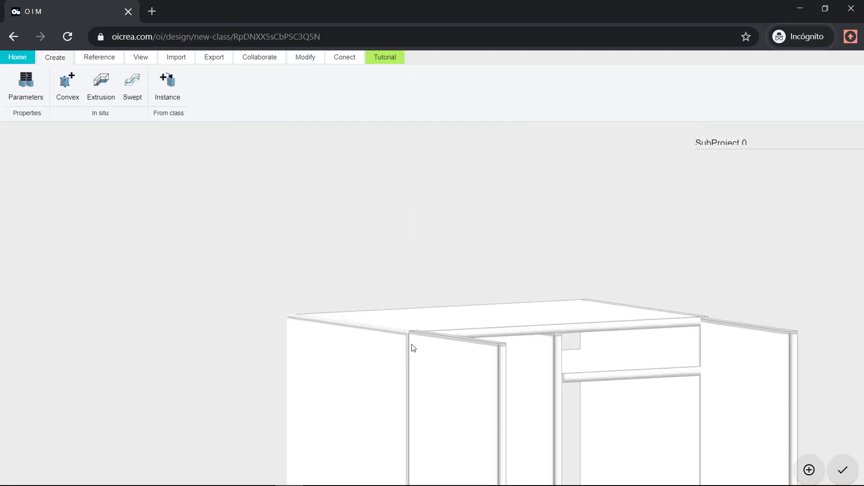
left_click_drag(434, 368, 587, 367)
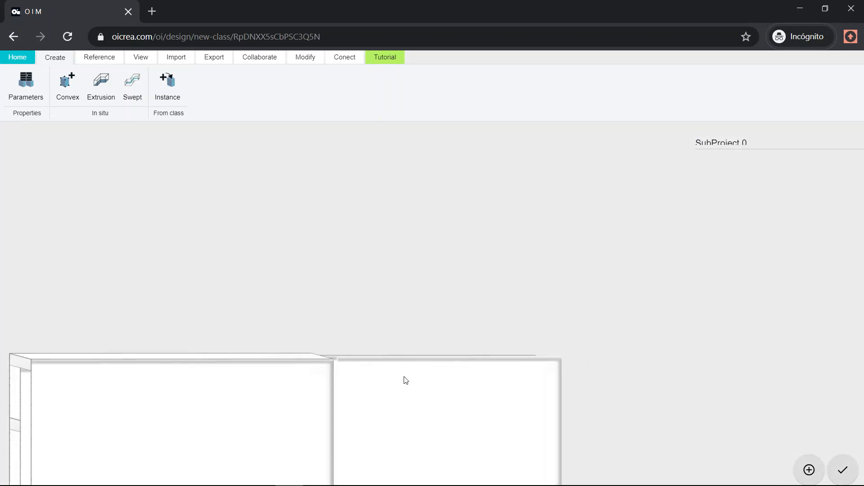
scroll(404, 377, "up", 3)
left_click_drag(314, 391, 299, 415)
scroll(288, 419, "up", 3)
right_click_drag(311, 358, 435, 147)
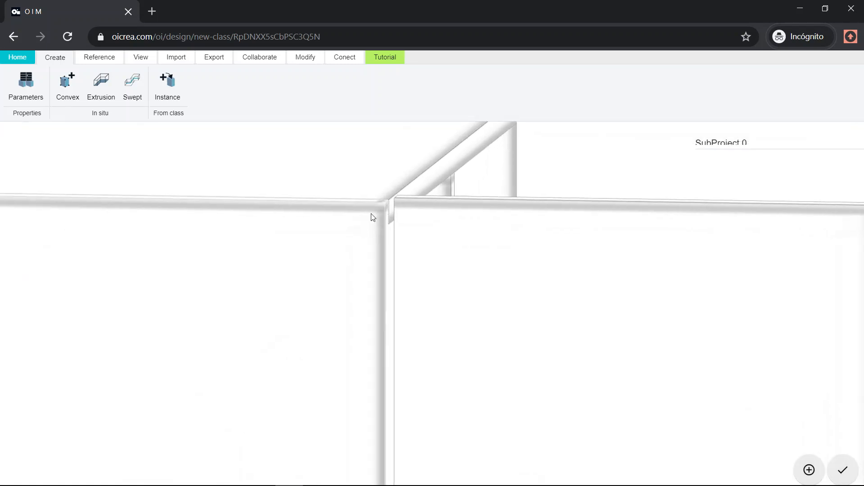
scroll(389, 193, "up", 3)
scroll(388, 190, "up", 2)
scroll(365, 204, "down", 10)
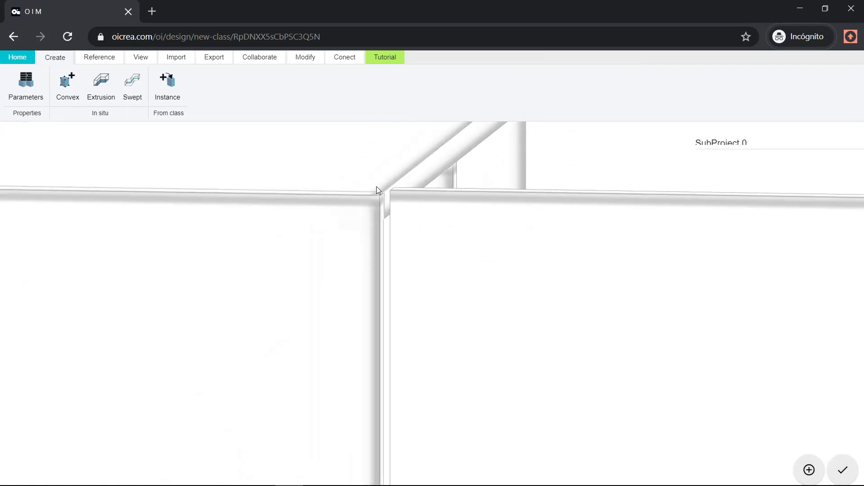
scroll(379, 189, "down", 8)
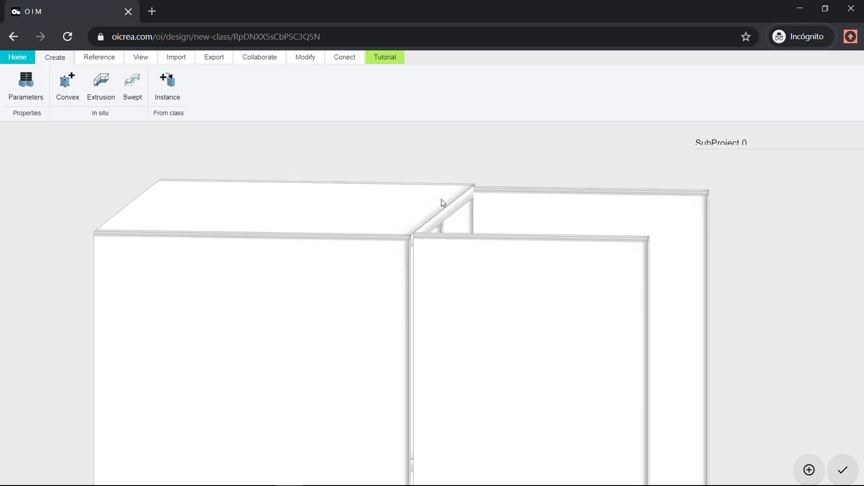
Replace the left door panel's fixed Z position with the height parameter h, without any added offset
left_click(543, 315)
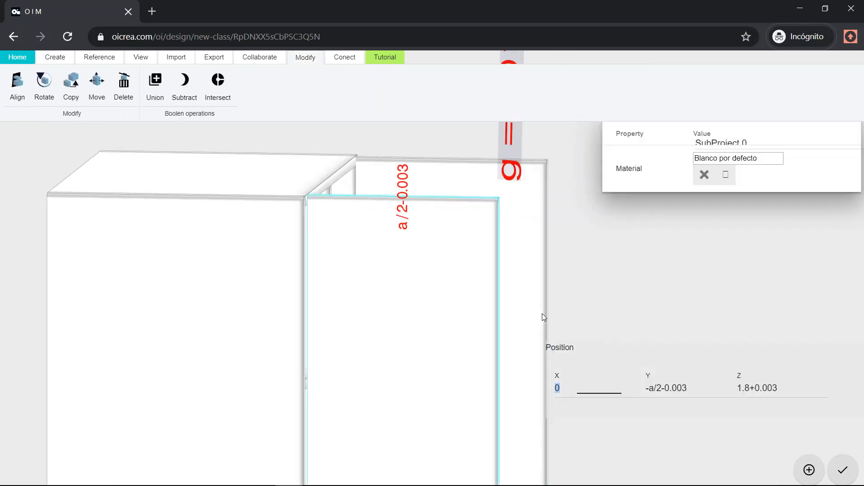
left_click(751, 387)
key("BackSpace")
key("BackSpace")
key("BackSpace")
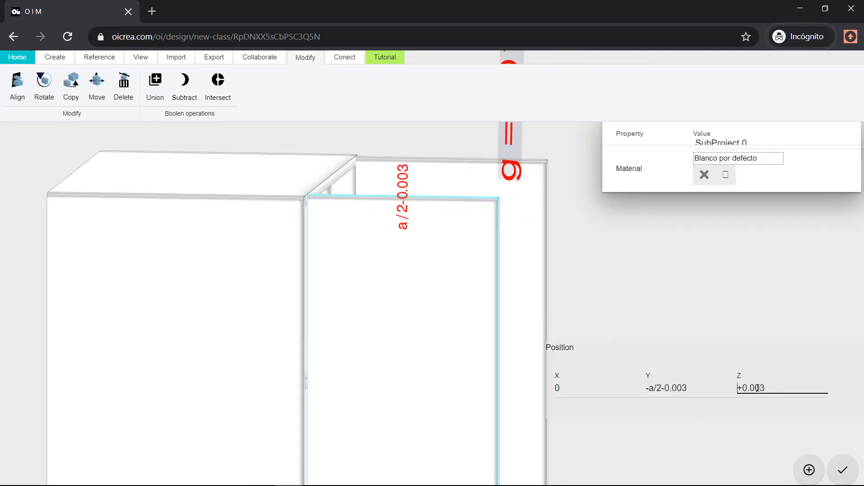
type("h")
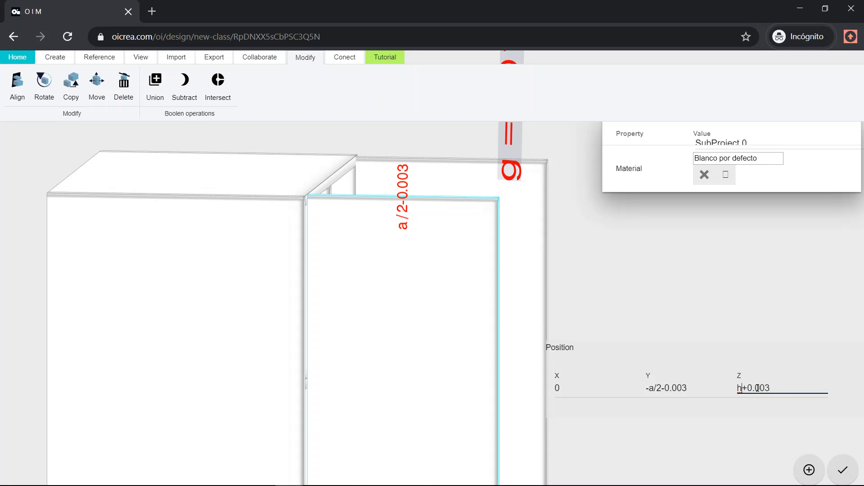
key("Right")
key("Right")
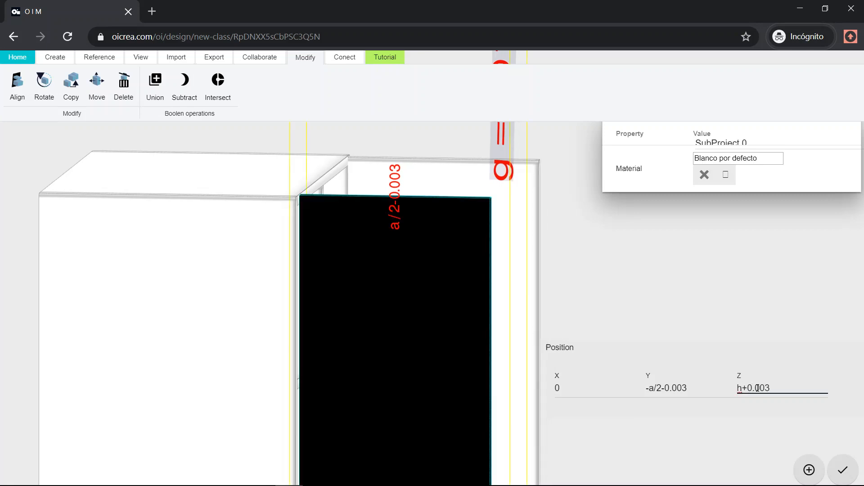
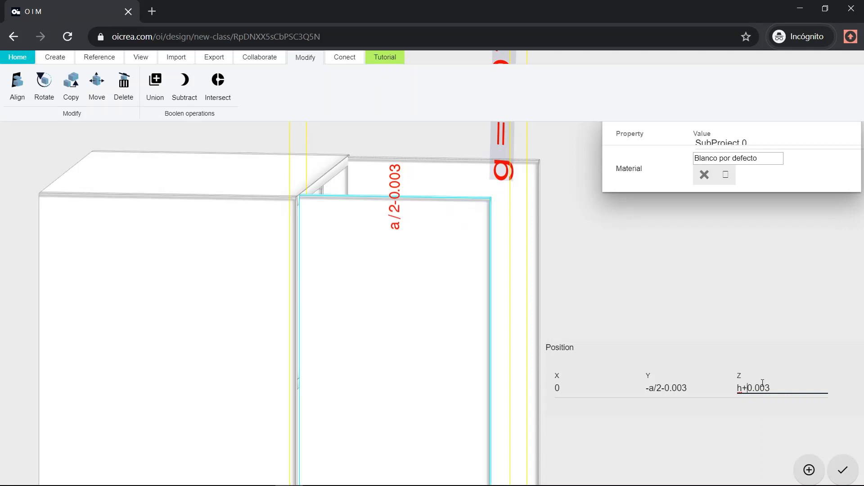
key("BackSpace")
key("Delete")
key("Delete")
key("Delete")
key("Delete")
key("Delete")
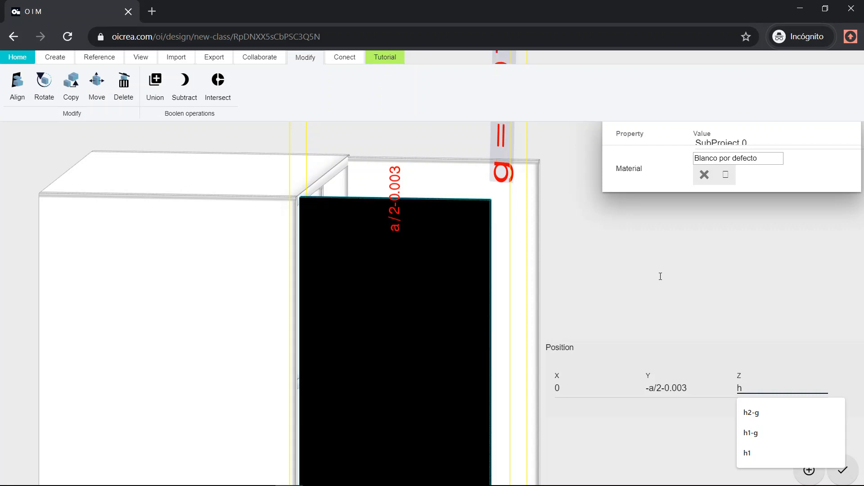
key("Return")
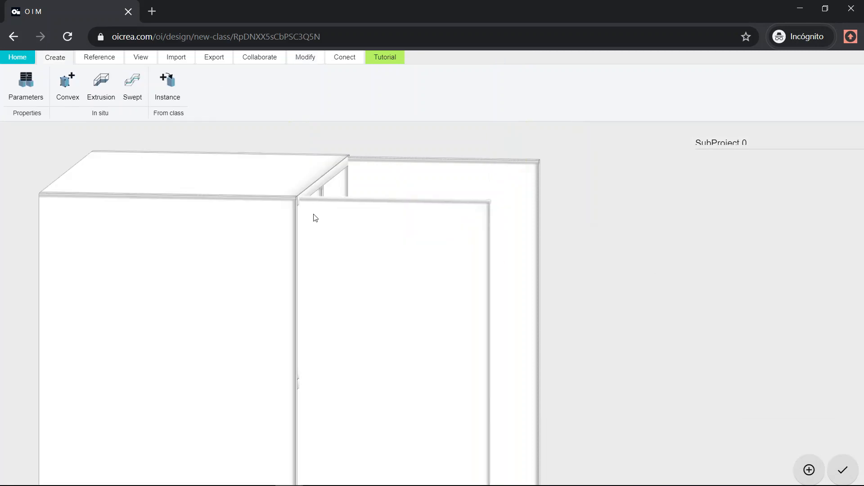
Inspect how the left door panel meets the cabinet from its top edge to its base, including the shelving front
scroll(224, 200, "up", 4)
scroll(221, 196, "up", 4)
middle_click_drag(209, 194, 548, 232)
middle_click_drag(610, 210, 668, 265)
scroll(540, 302, "down", 14)
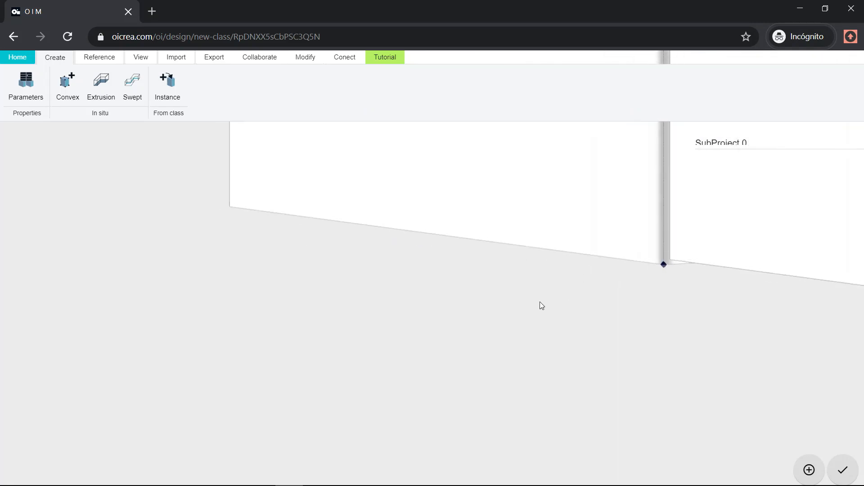
scroll(552, 294, "down", 14)
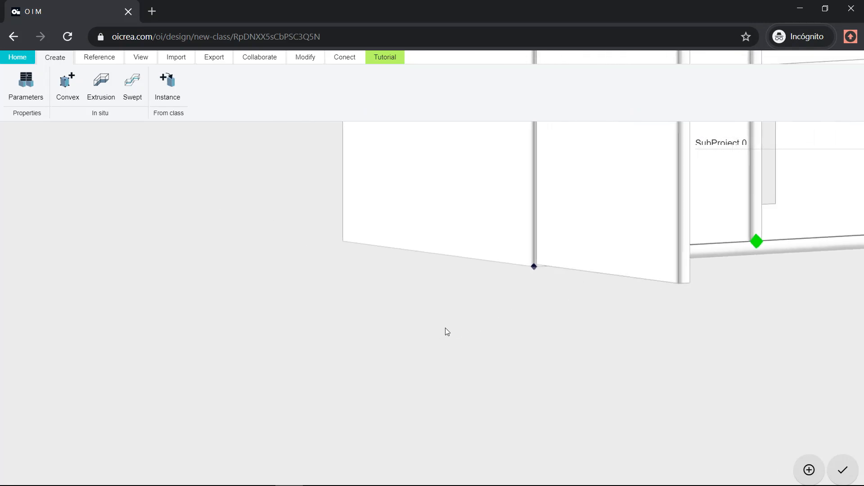
right_click_drag(604, 335, 561, 374)
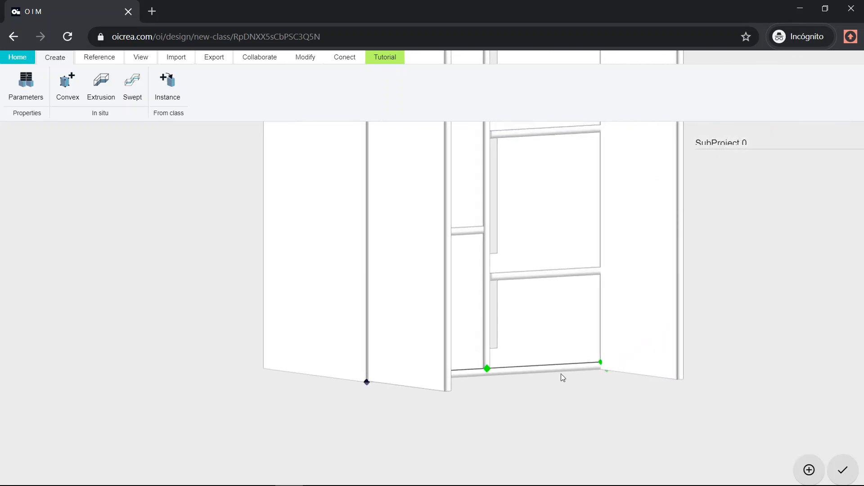
scroll(561, 374, "down", 3)
left_click_drag(690, 328, 664, 345)
scroll(661, 345, "down", 3)
right_click_drag(723, 259, 598, 392)
right_click_drag(602, 358, 592, 469)
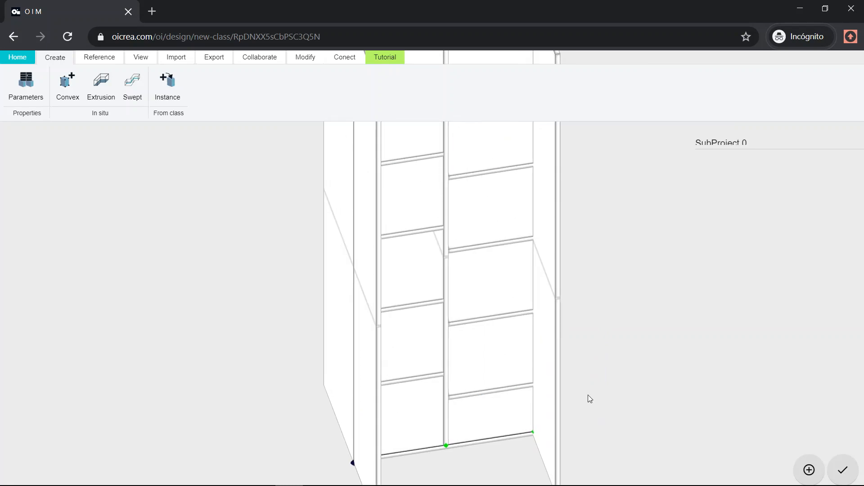
Set the right door panel's X position to the formula a-g
scroll(591, 383, "down", 7)
left_click_drag(567, 370, 508, 269)
left_click(507, 269)
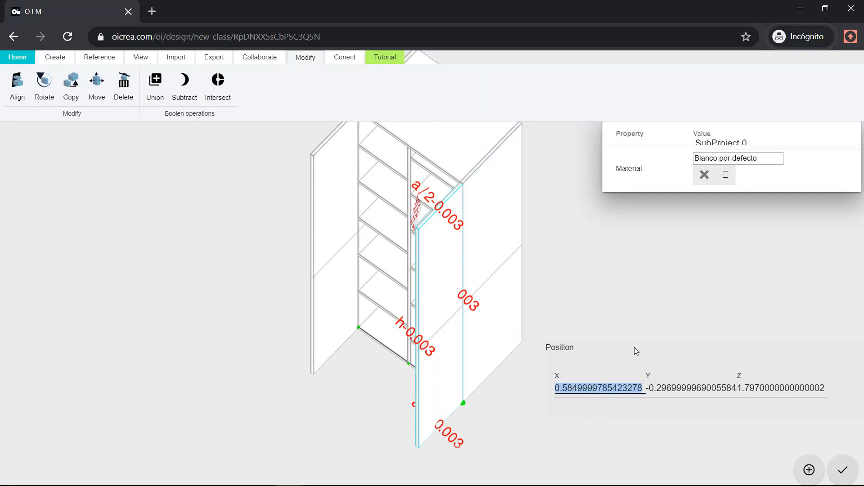
type("a-g")
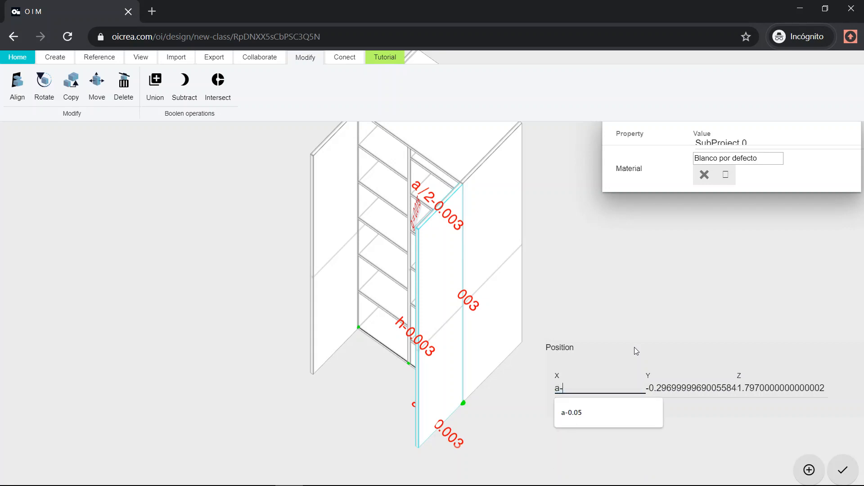
Copy the left door panel's Y position formula, -a/2-0.003, into the right door panel's Y position
left_click(675, 393)
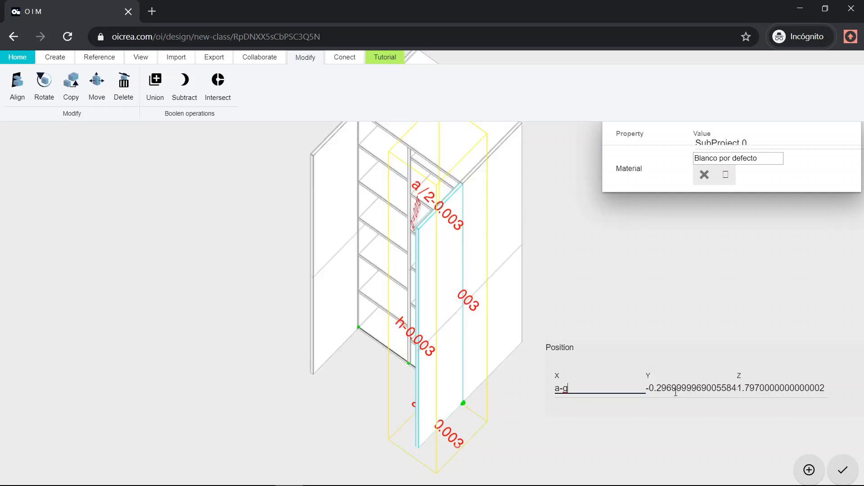
triple_click(675, 393)
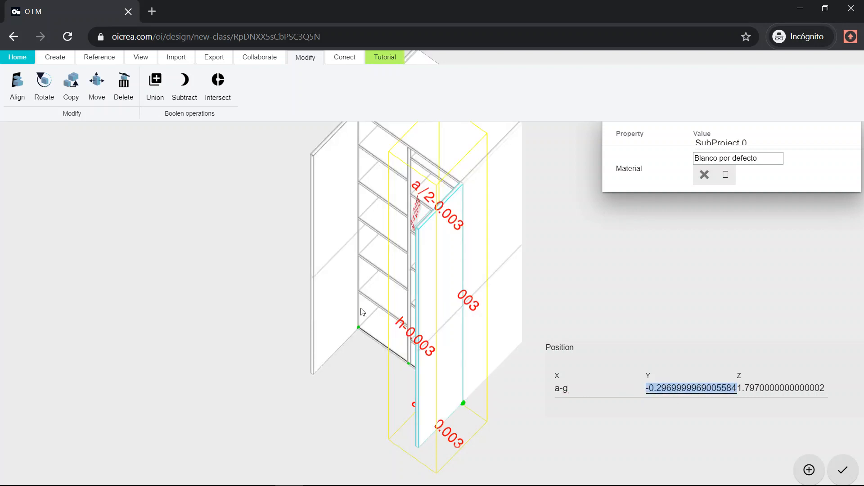
left_click(329, 318)
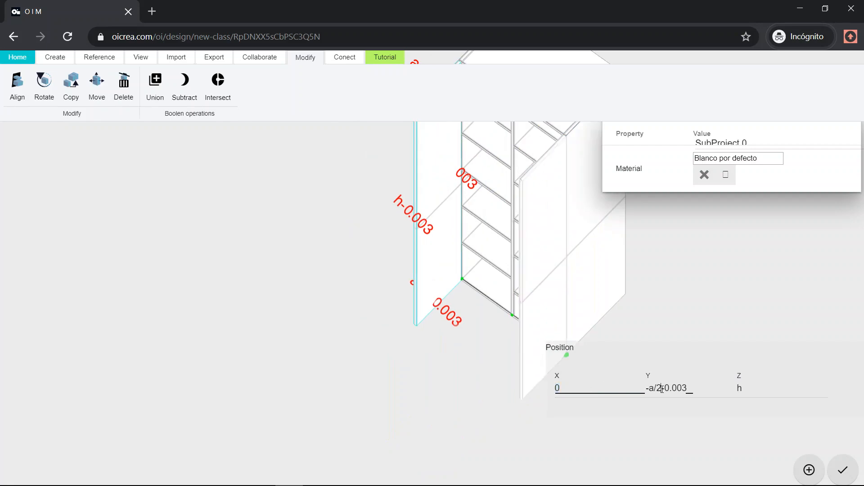
triple_click(661, 389)
key("ctrl+c")
left_click(549, 245)
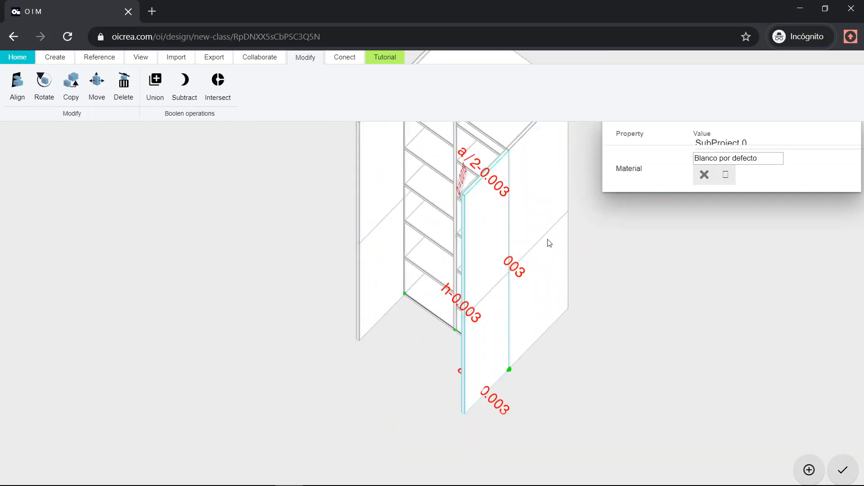
triple_click(674, 398)
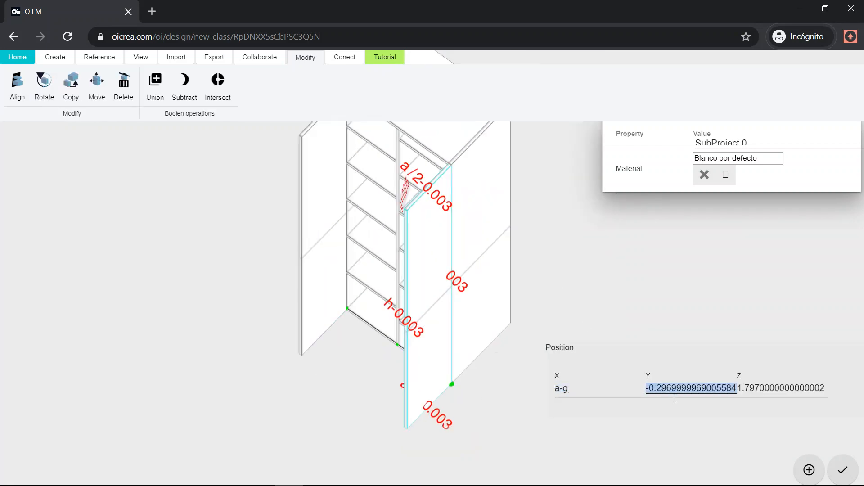
key("ctrl+v")
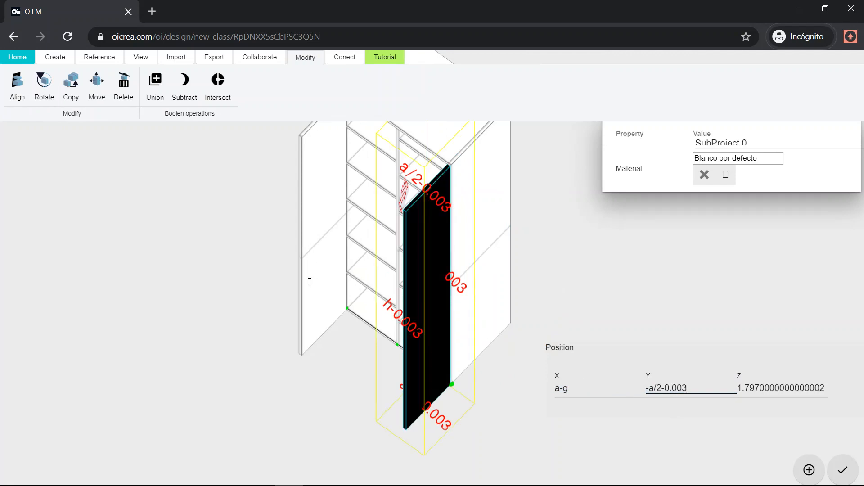
key("Return")
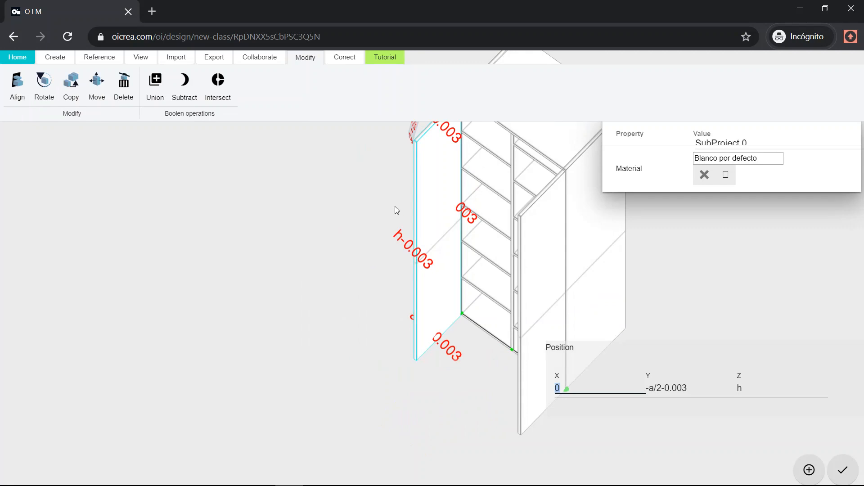
Set the right door panel's Z position to the height parameter h, matching the left door panel
middle_click_drag(311, 243, 280, 296)
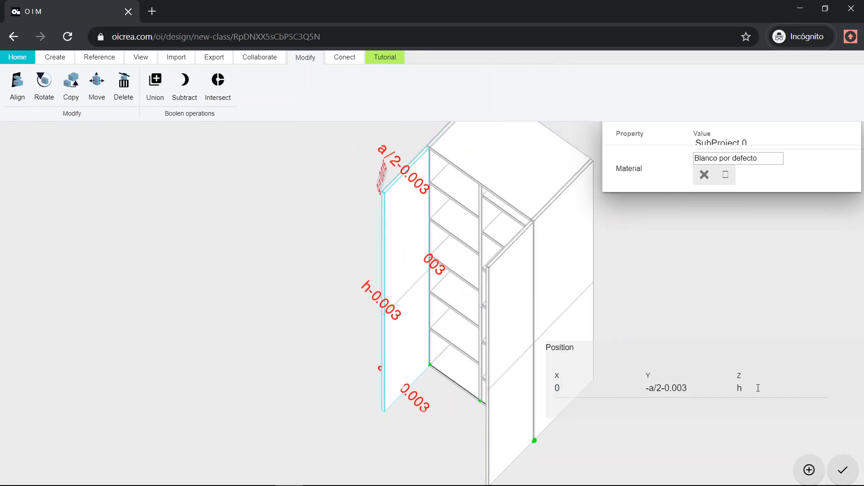
left_click(748, 390)
left_click(505, 309)
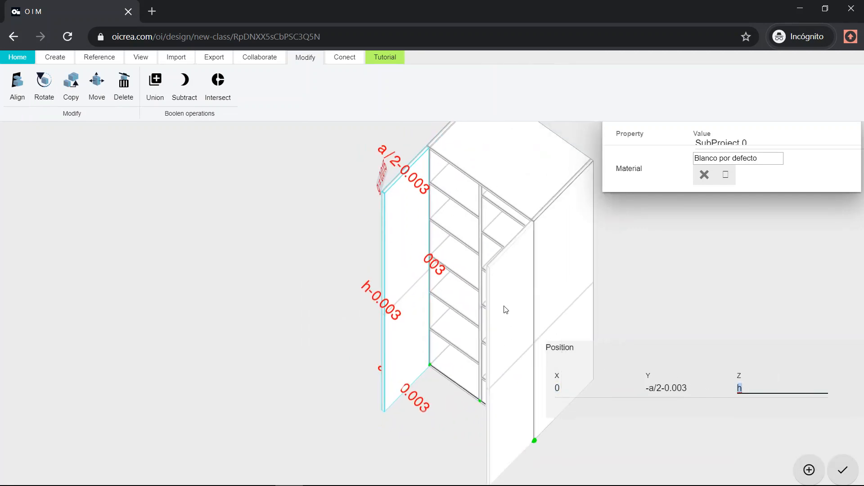
left_click(753, 390)
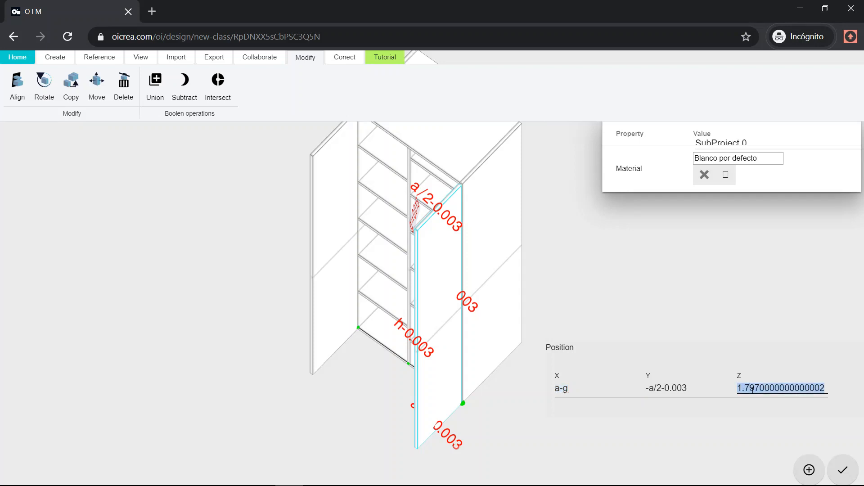
type("h")
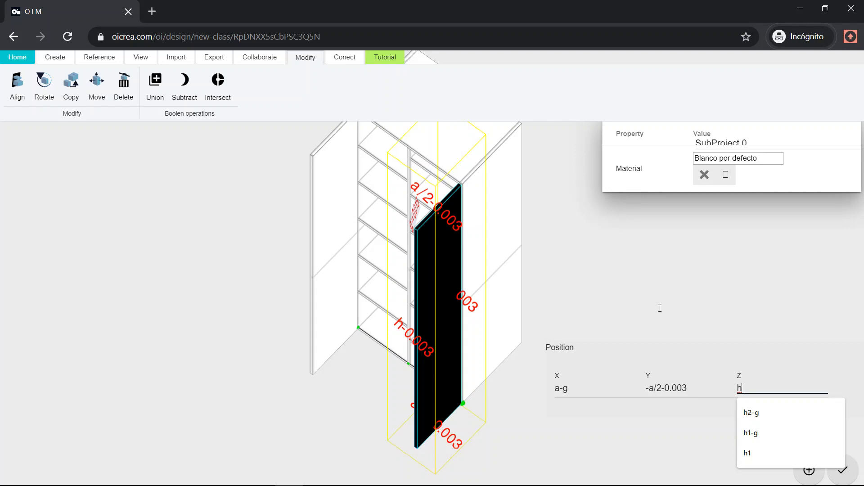
left_click(656, 328)
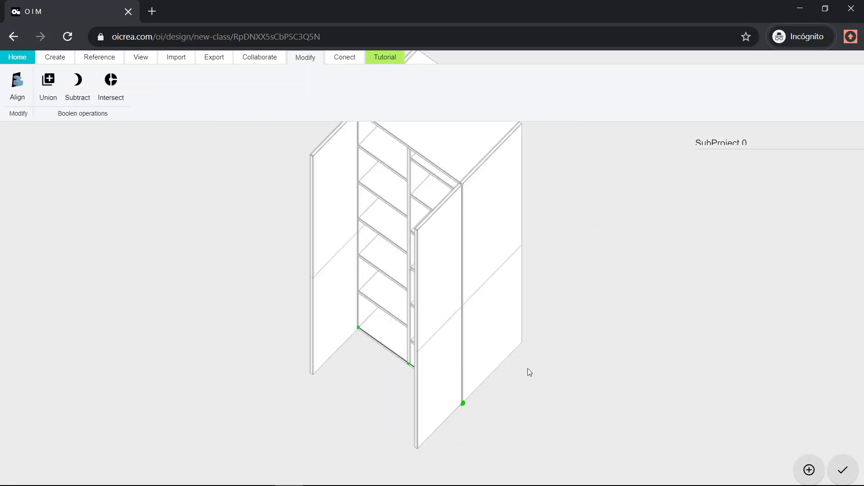
Copy the cabinet's right side panel to a free spot well away from the cabinet
left_click_drag(530, 372, 453, 362)
right_click_drag(749, 306, 594, 255)
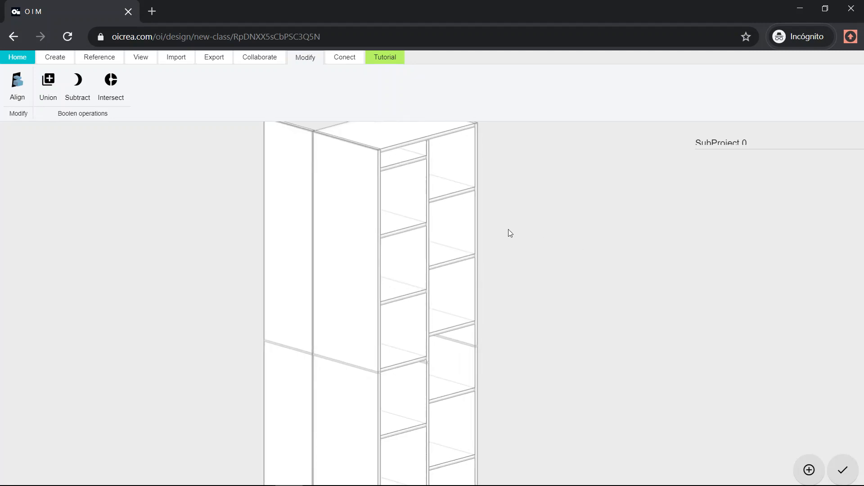
right_click_drag(505, 264, 524, 353)
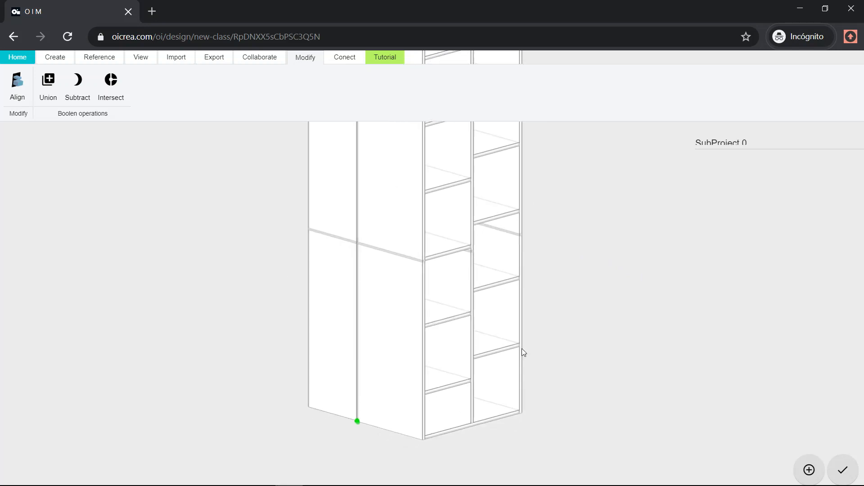
left_click_drag(554, 258, 529, 311)
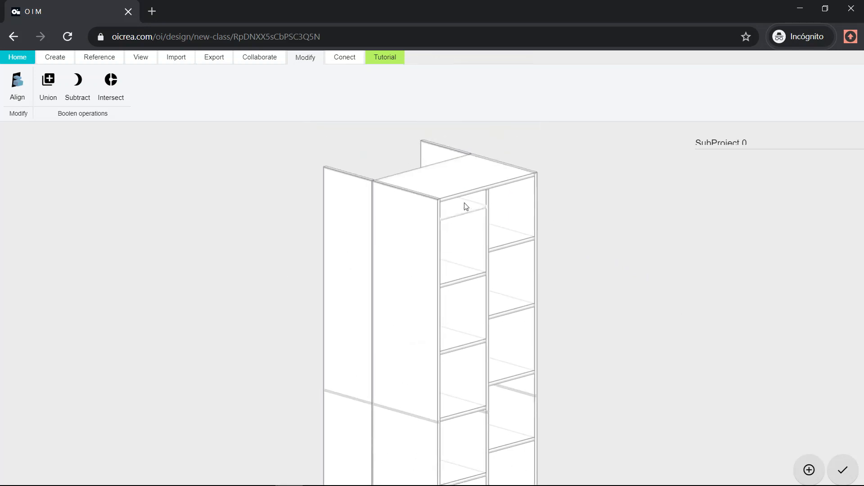
right_click_drag(543, 254, 540, 131)
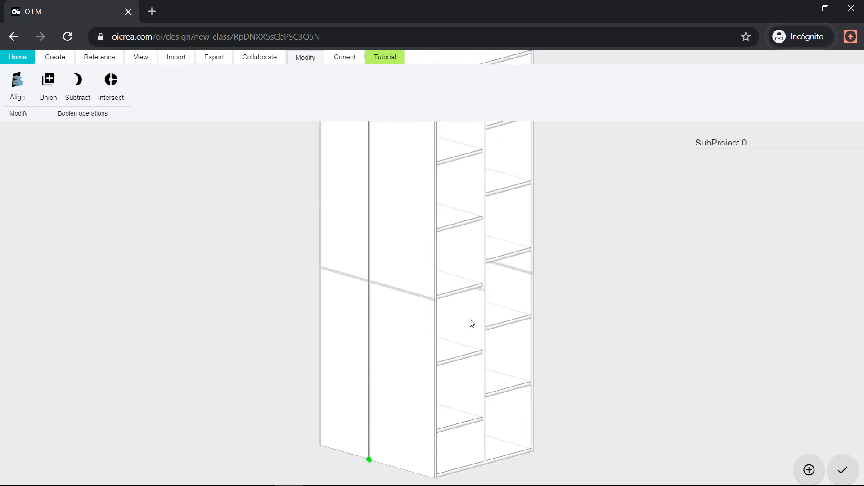
left_click_drag(58, 148, 434, 303)
left_click(434, 303)
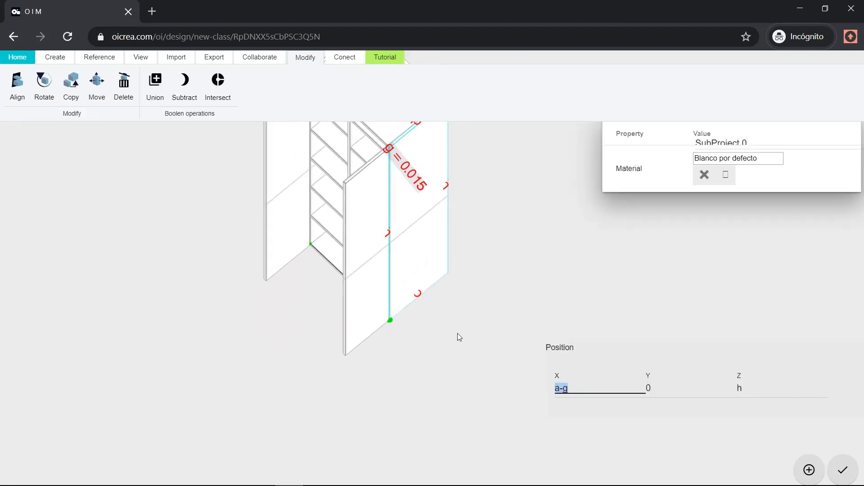
left_click(71, 85)
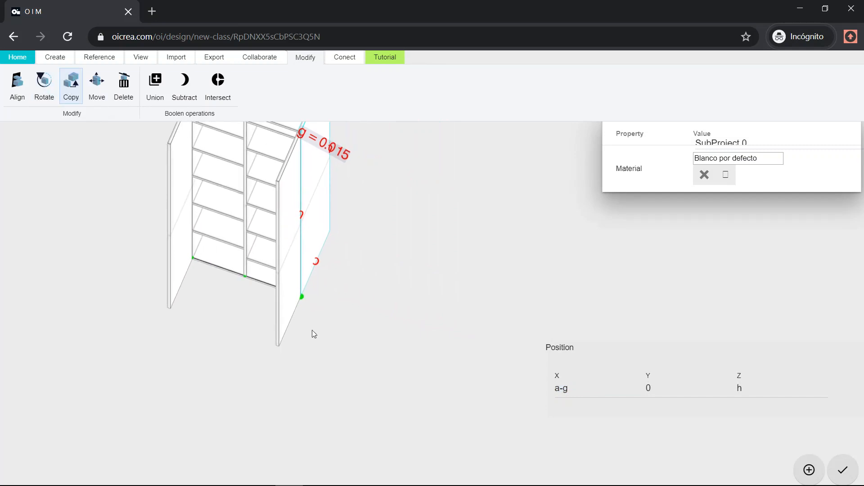
left_click(315, 343)
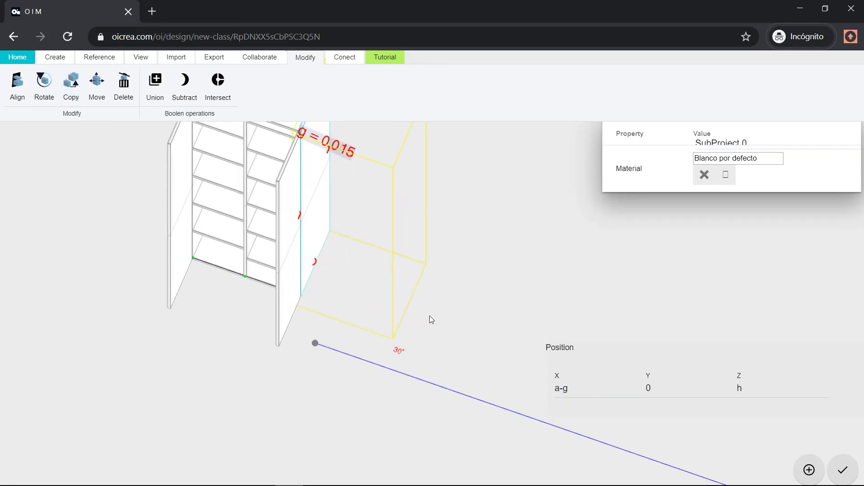
left_click(462, 318)
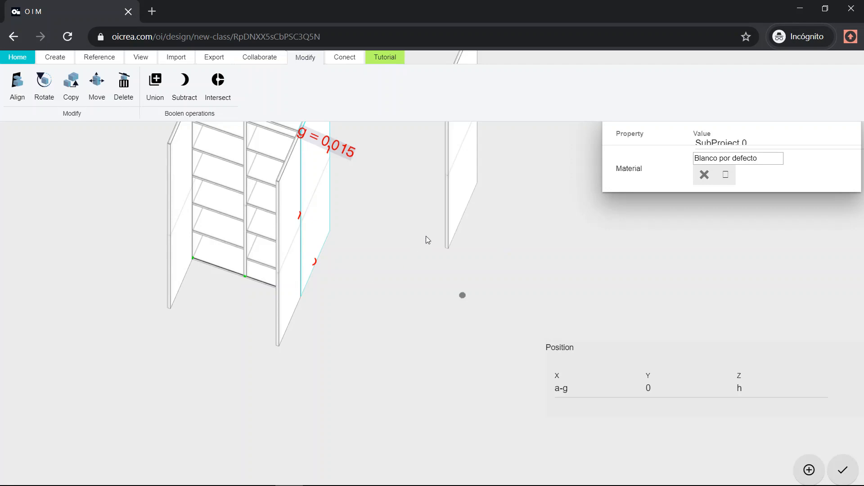
Try to set the copied panel's bottom edge length to the formula -a-0.003
left_click(455, 198)
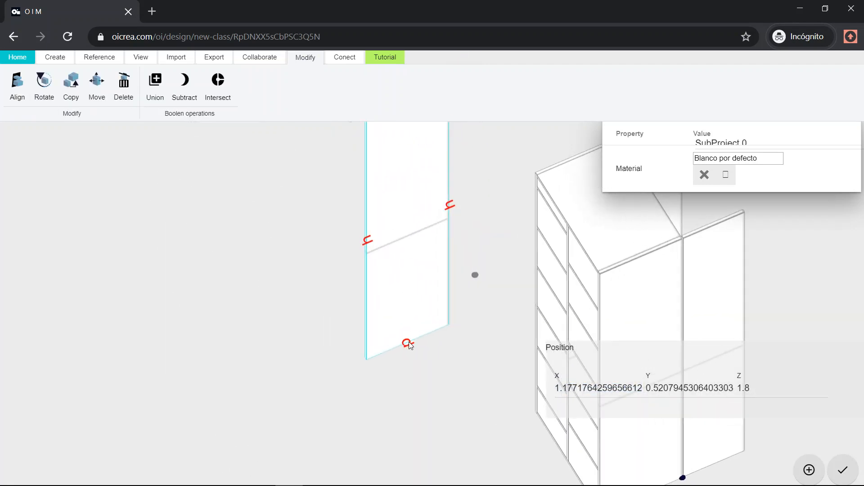
left_click(408, 344)
type("-")
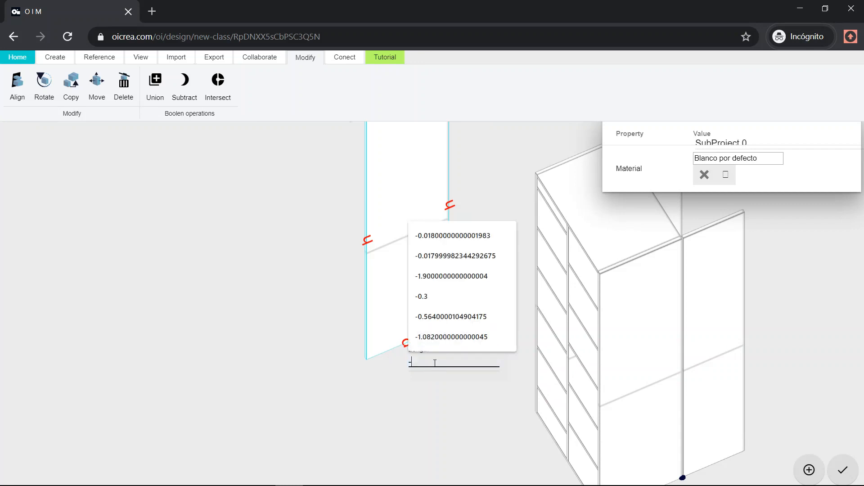
type("A")
key("BackSpace")
type("a")
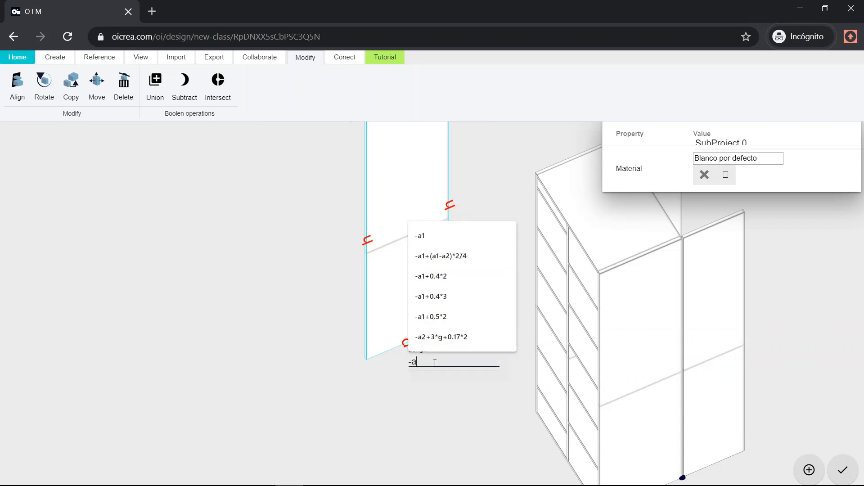
type("-0.003")
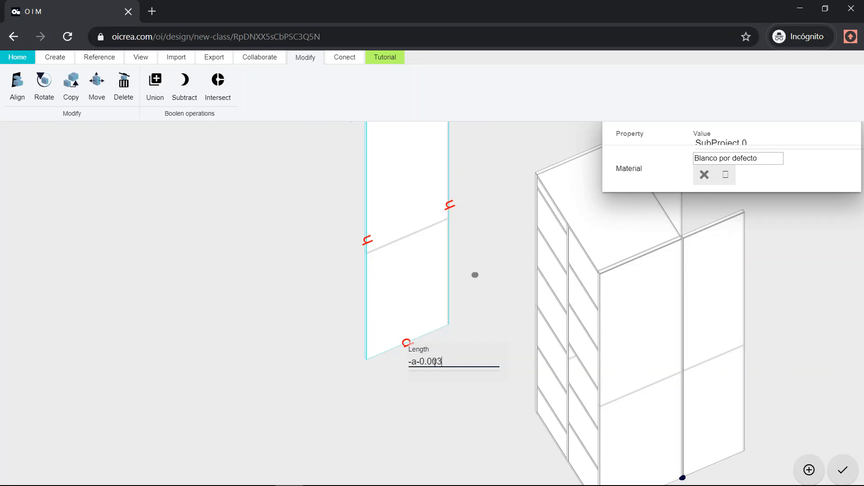
key("Return")
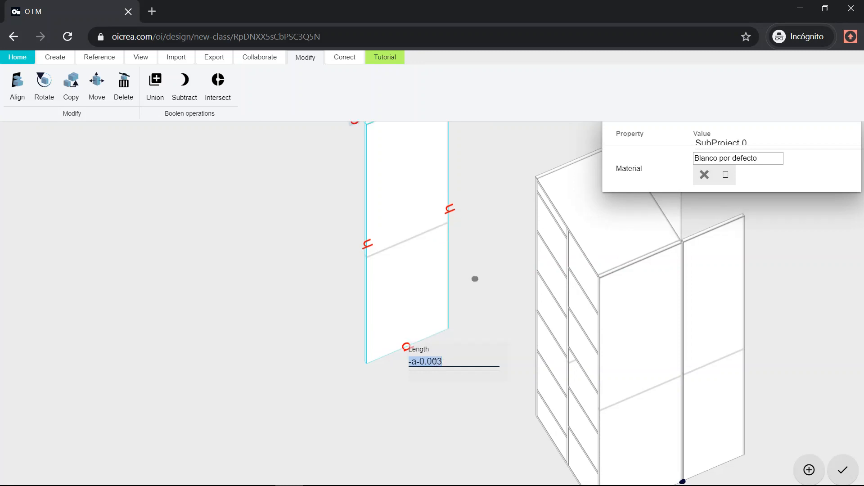
key("Return")
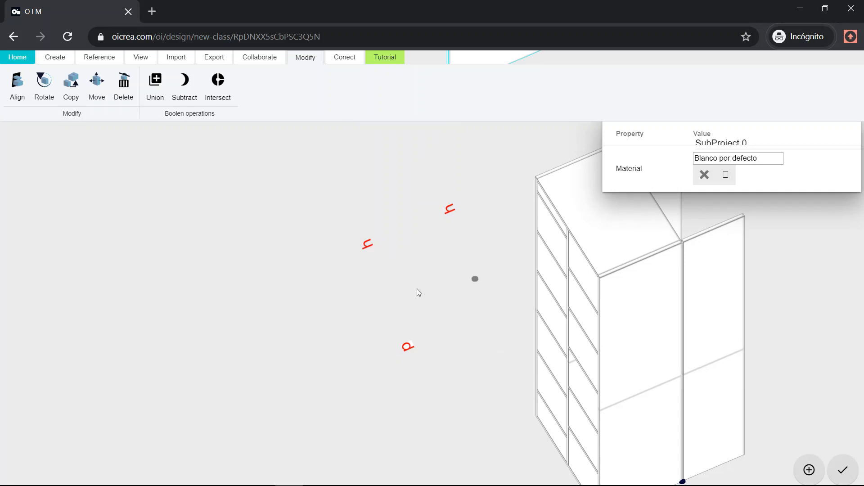
Replace the length p on the copied panel's other horizontal edge with the formula a-0.003
left_click(433, 266)
scroll(393, 325, "down", 5)
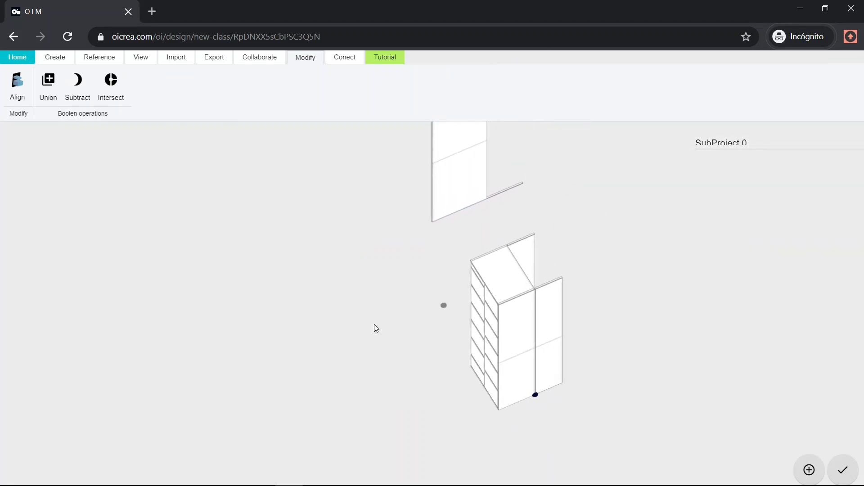
left_click(419, 269)
scroll(419, 269, "up", 3)
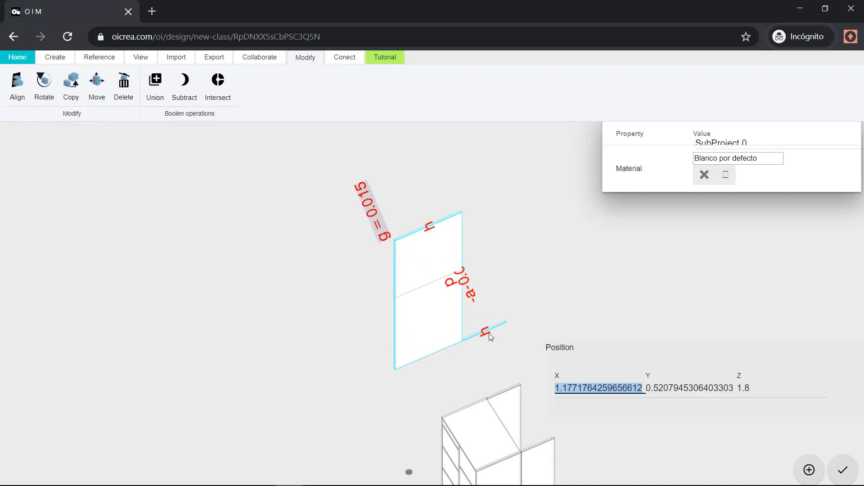
left_click(452, 286)
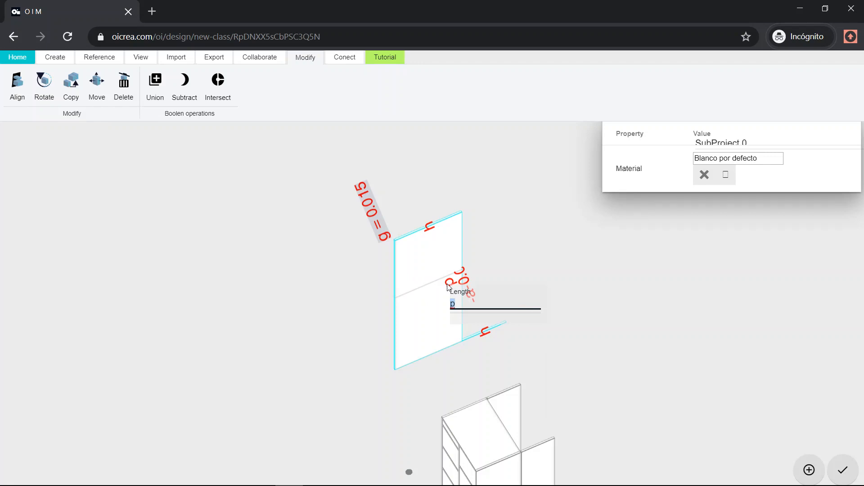
key("ctrl+v")
left_click(457, 305)
key("BackSpace")
key("Return")
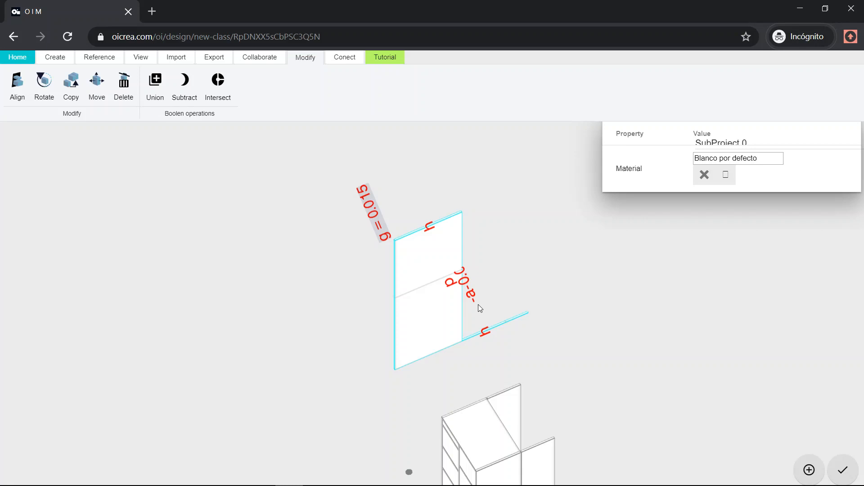
Correct the length formula of the copied panel's first edited edge to a-0.003 by removing the leading minus sign
left_click(475, 304)
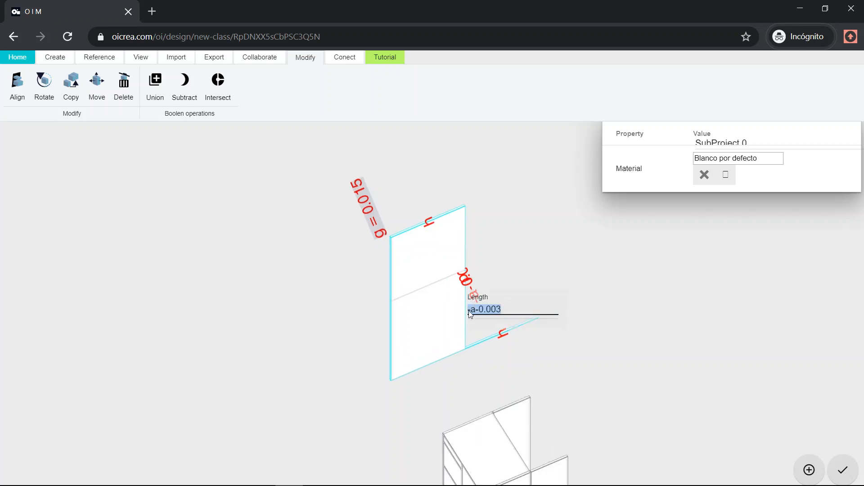
left_click(483, 310)
key("Home")
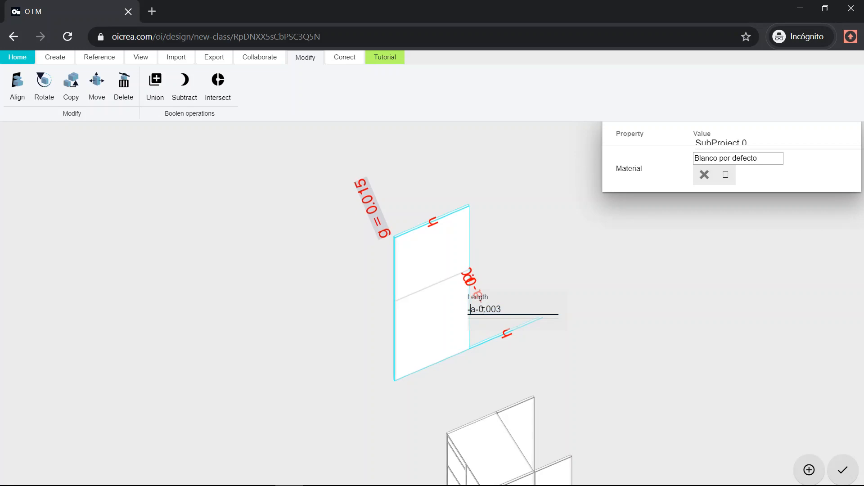
key("Return")
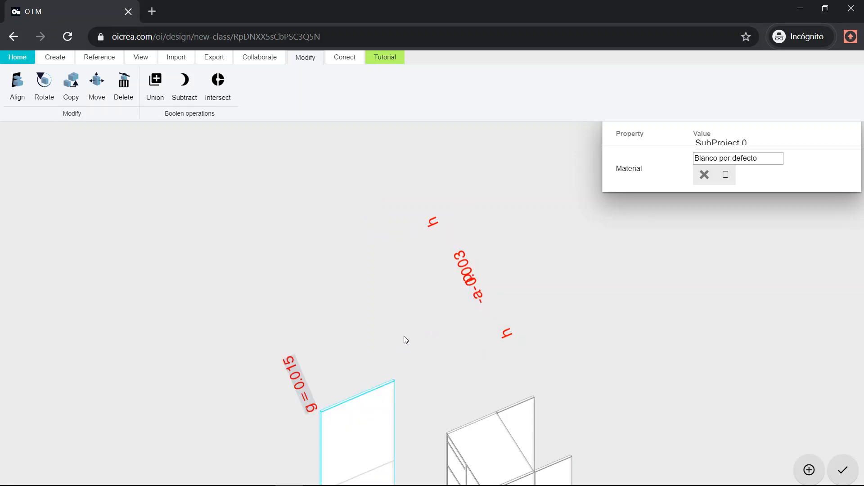
key("Escape")
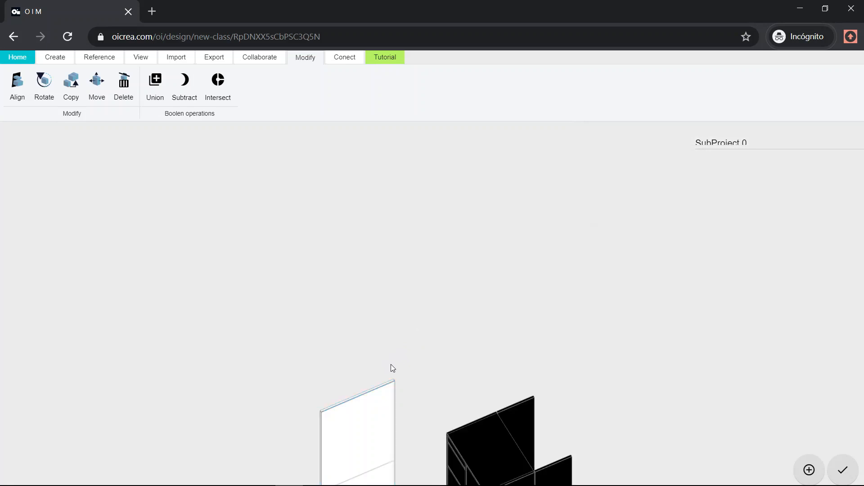
middle_click_drag(422, 356, 448, 222)
Set the lengths of both vertical edges of the copied panel to the formula h-0.003
left_click(407, 316)
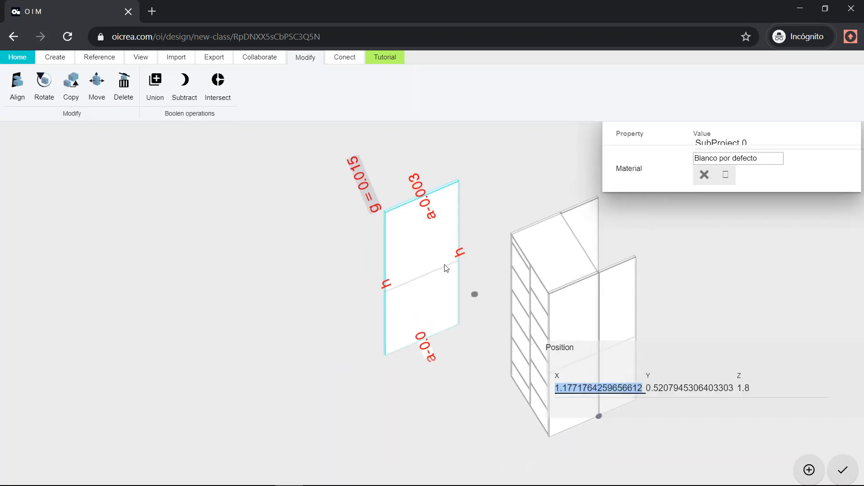
left_click(386, 288)
left_click(415, 307)
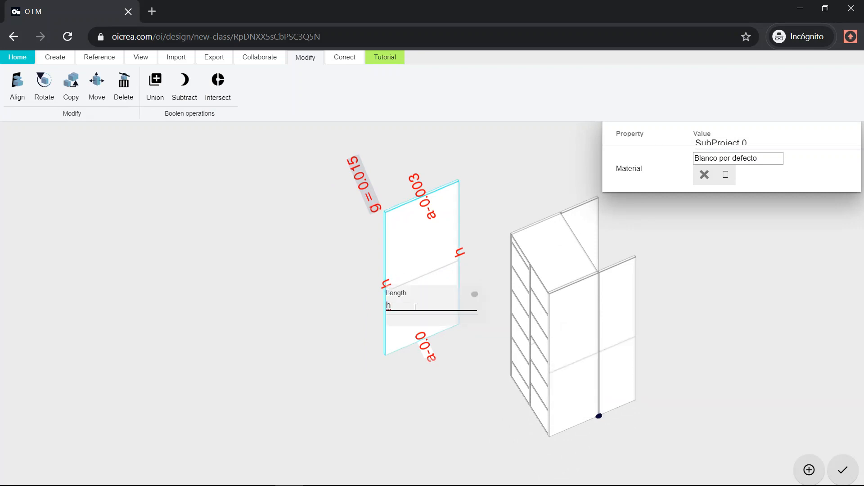
type("-0.003")
key("Return")
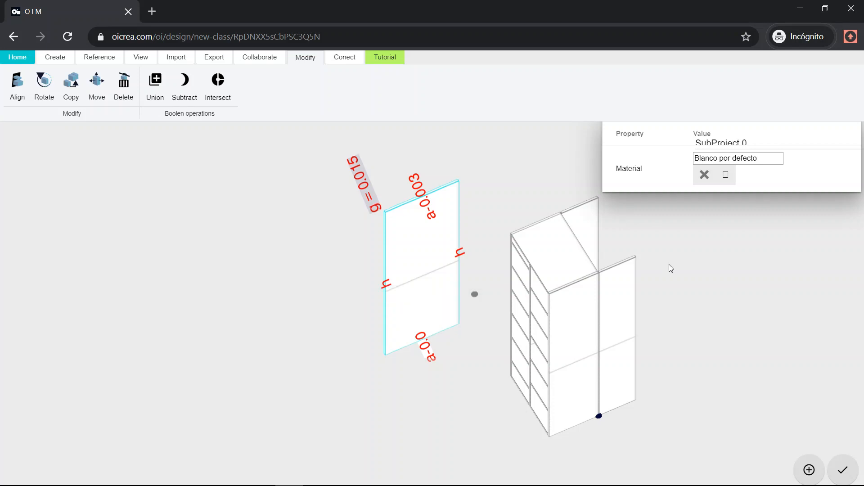
left_click(462, 255)
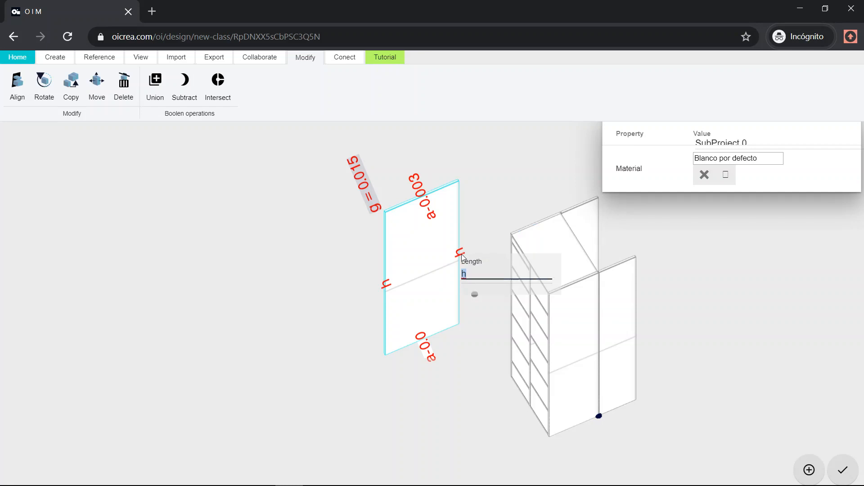
key("Right")
type("-0.")
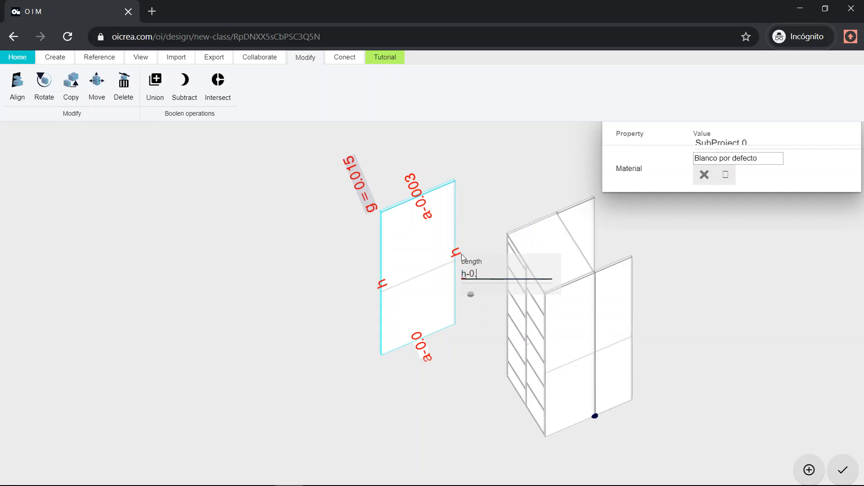
type("003")
key("Return")
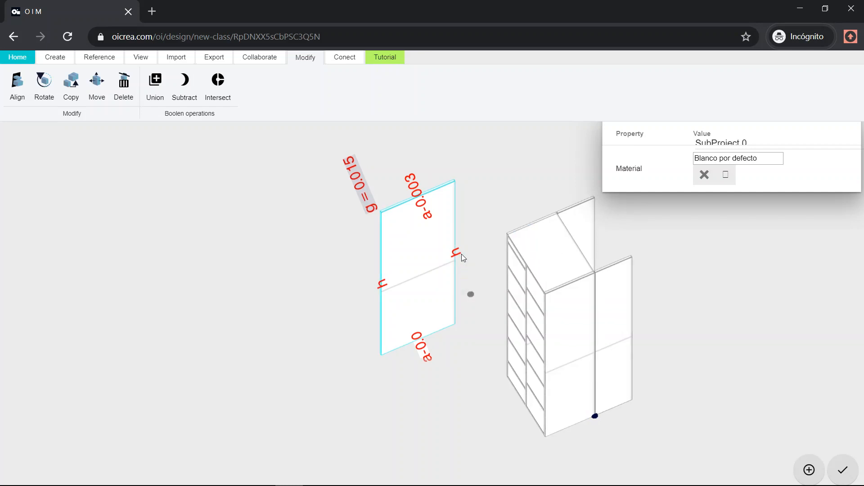
Replace the copied panel's thickness parameter g with the fixed value 0.003
left_click(358, 182)
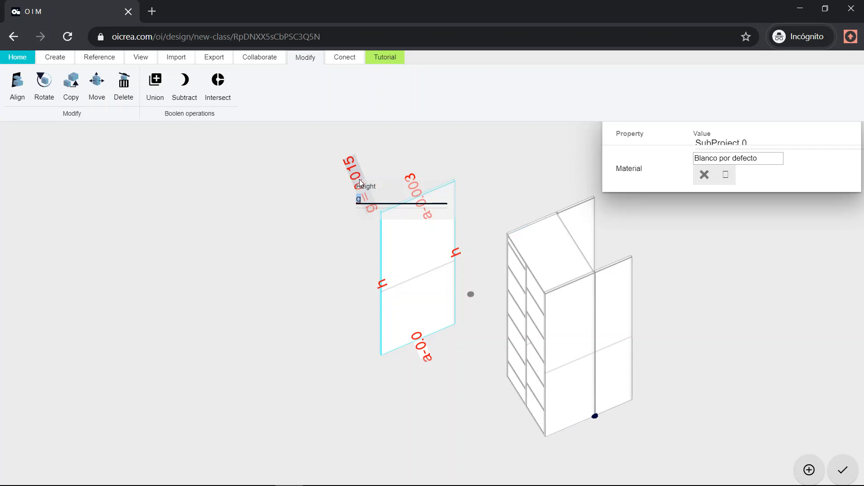
type("0.003")
key("Return")
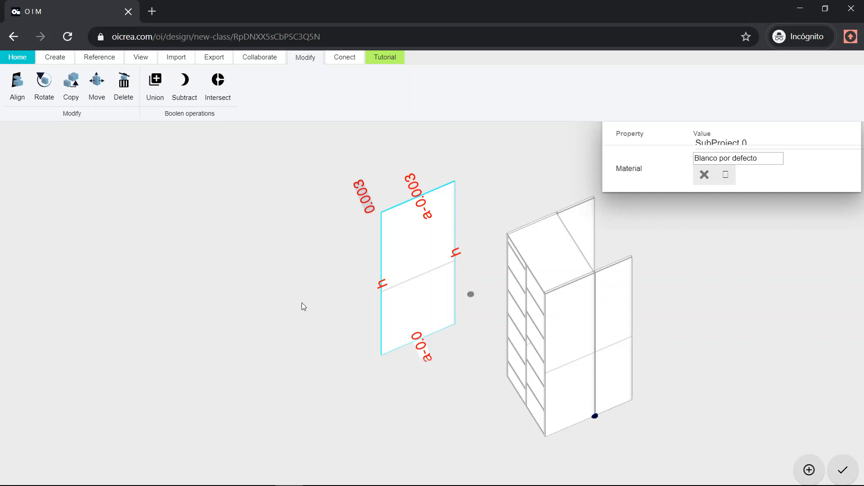
Align the thin copied panel parallel to the cabinet's open shelf face, using the top board's edge as reference
left_click(310, 289)
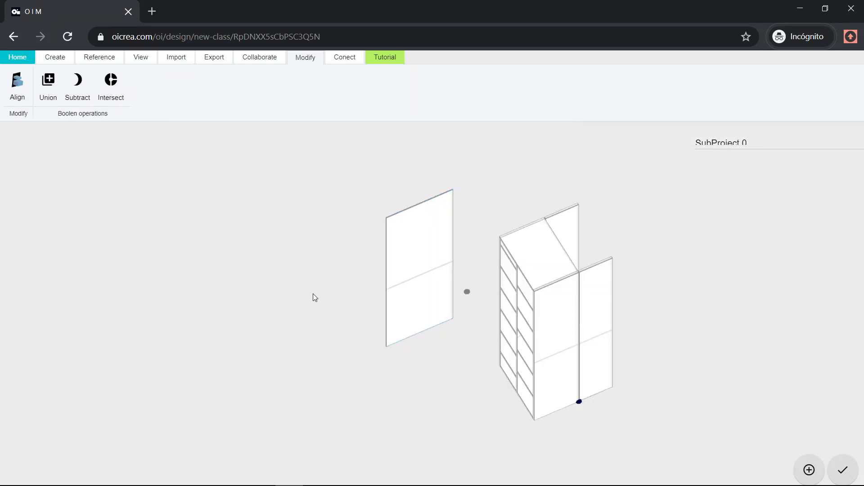
left_click_drag(463, 311, 488, 203)
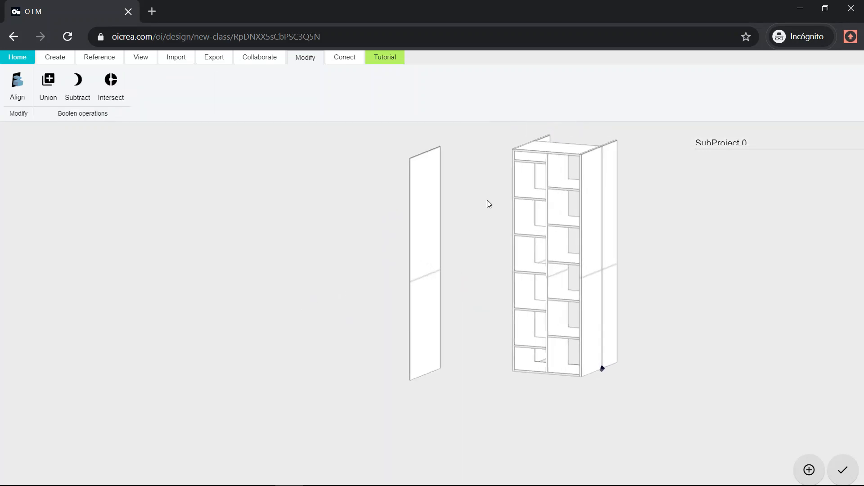
scroll(504, 193, "up", 5)
right_click_drag(491, 195, 416, 380)
scroll(556, 290, "up", 9)
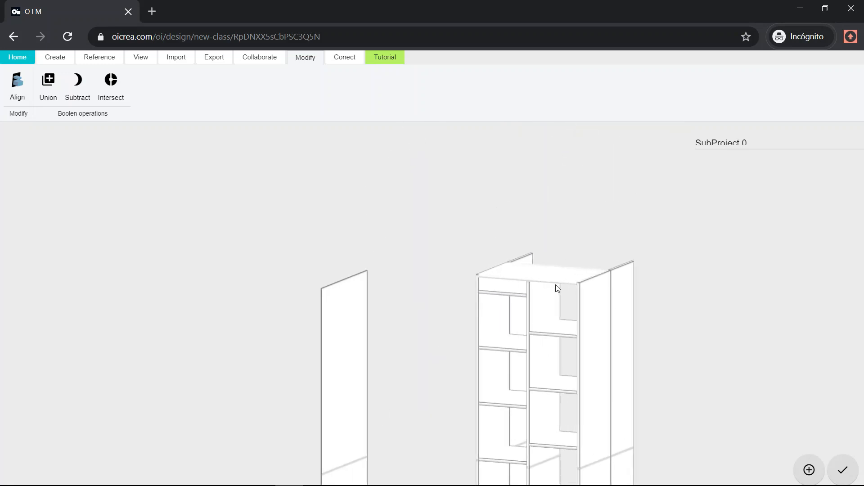
right_click_drag(598, 301, 538, 272)
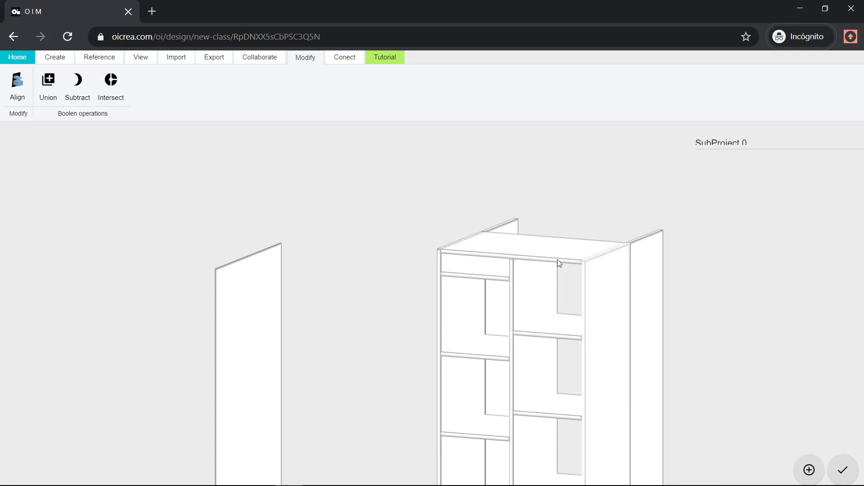
left_click_drag(542, 273, 336, 198)
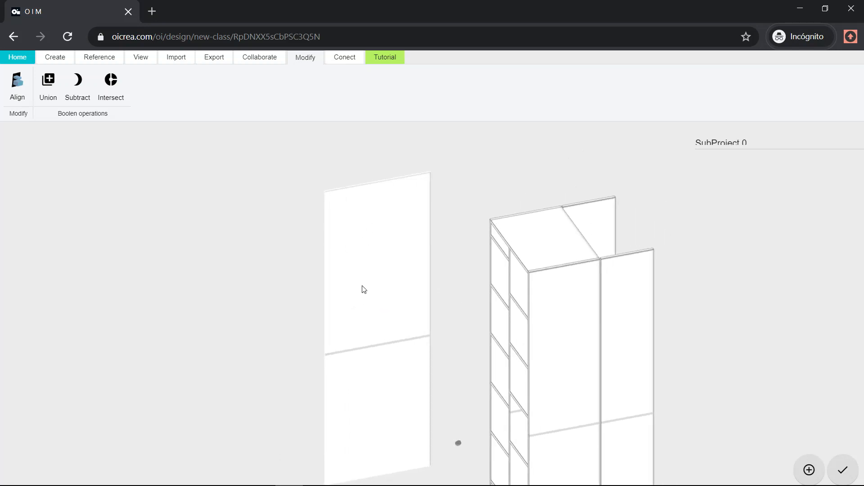
left_click_drag(363, 290, 432, 266)
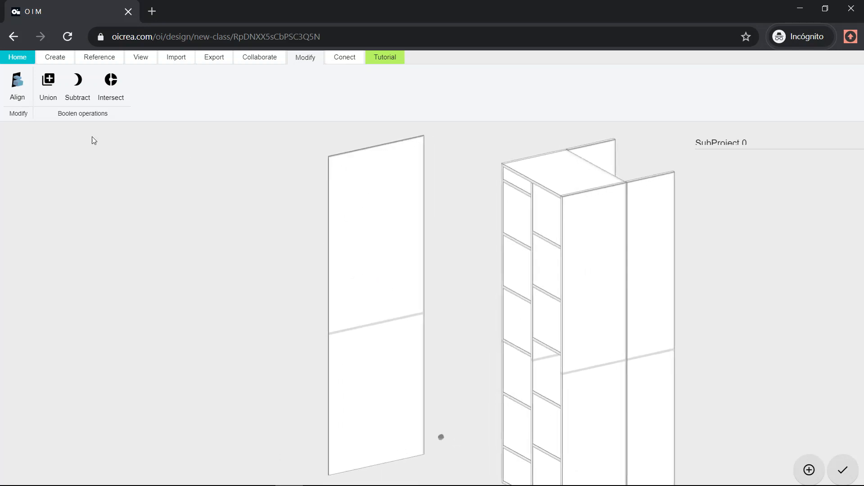
left_click(19, 95)
left_click_drag(397, 235, 439, 236)
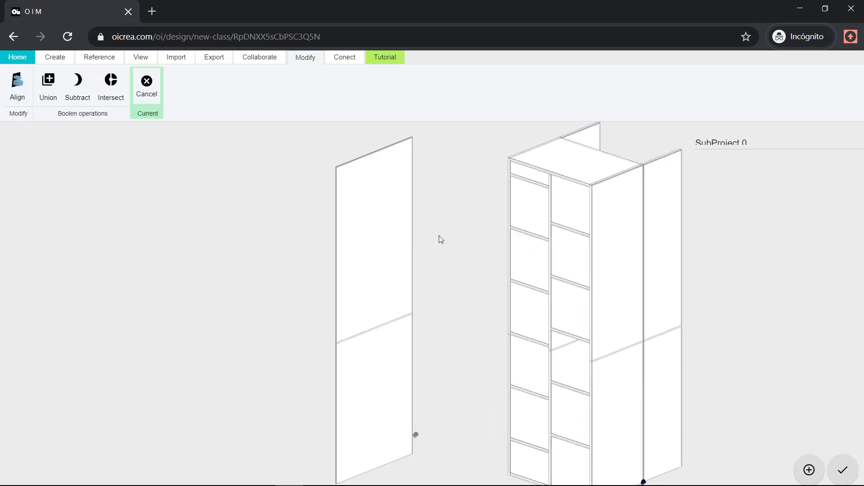
scroll(584, 160, "up", 6)
scroll(459, 298, "down", 8)
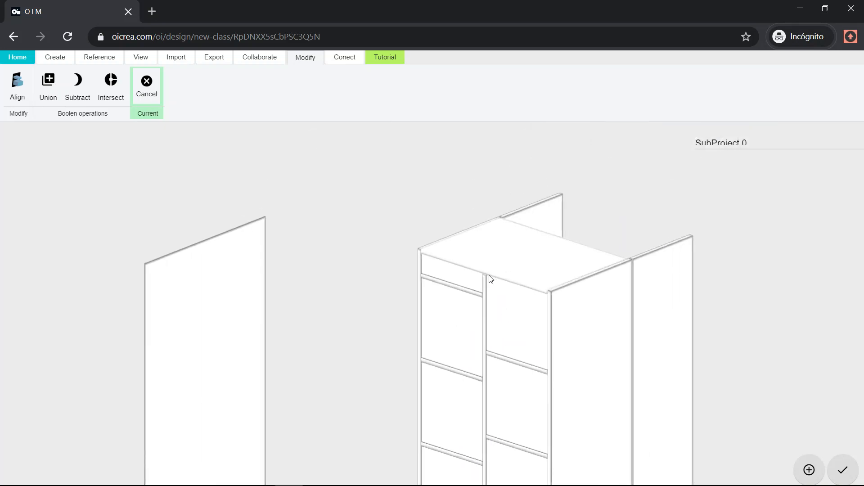
scroll(510, 288, "up", 2)
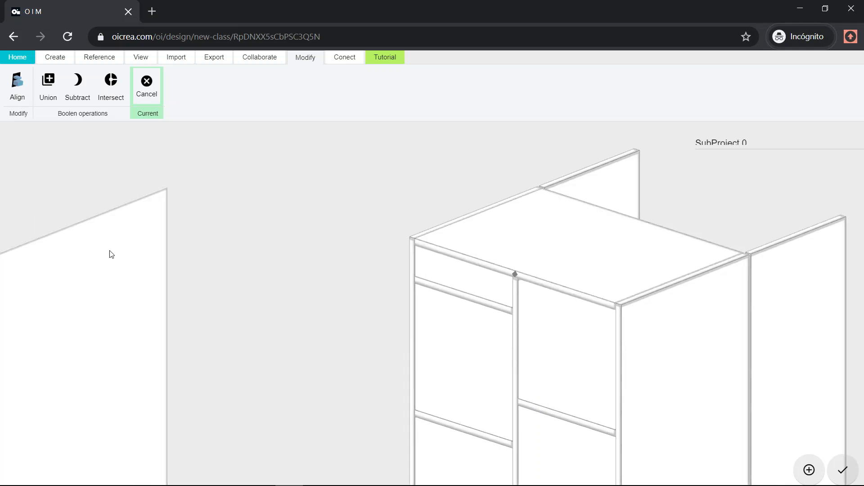
left_click(110, 251)
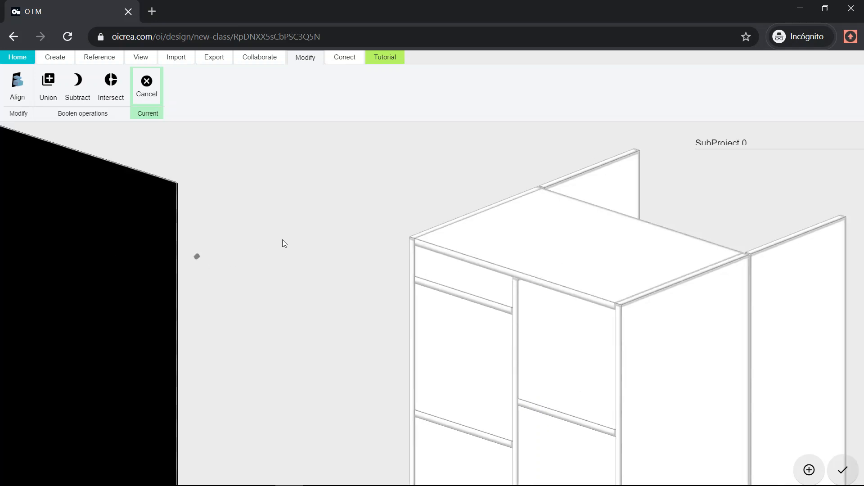
left_click(298, 222)
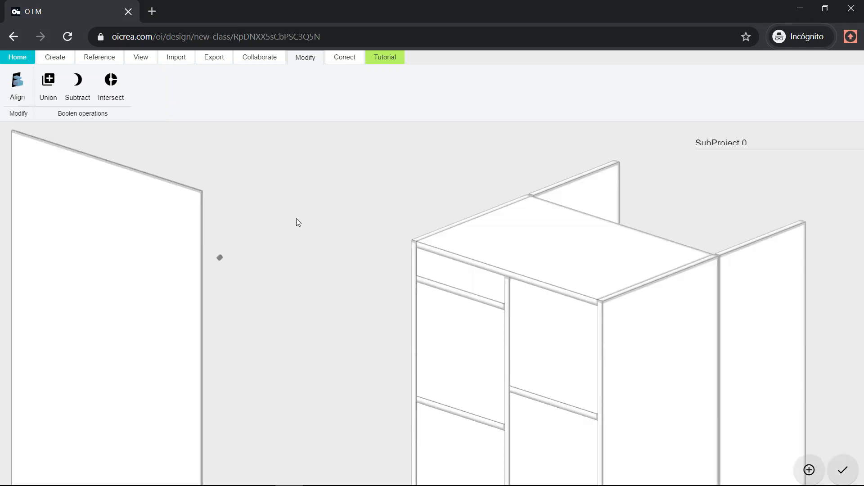
Position the thin panel at X 0, Y 0 and Z h
left_click(223, 268)
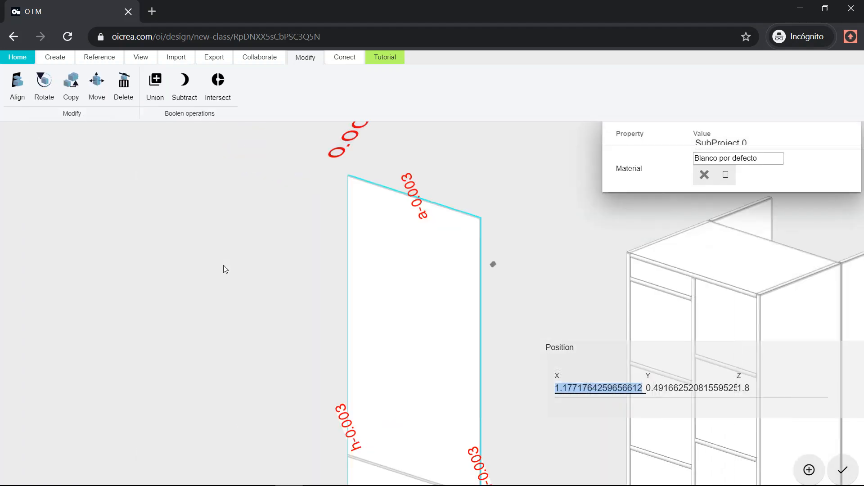
type("0")
key("Tab")
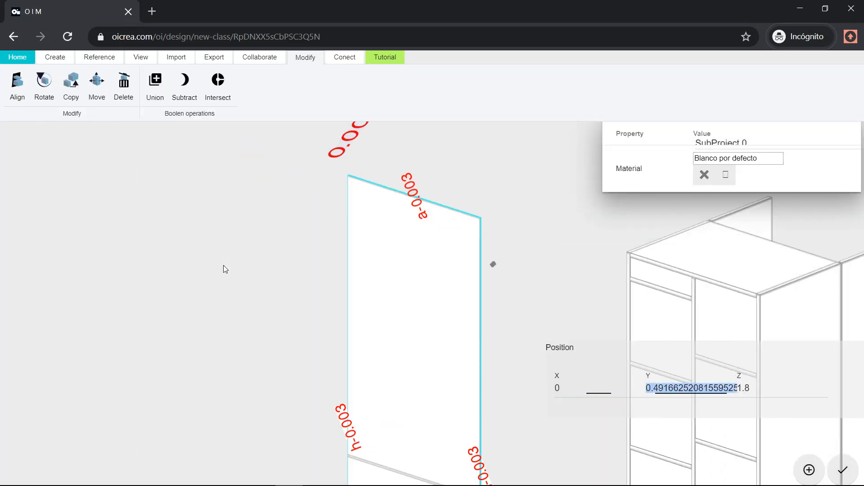
type("0")
key("Tab")
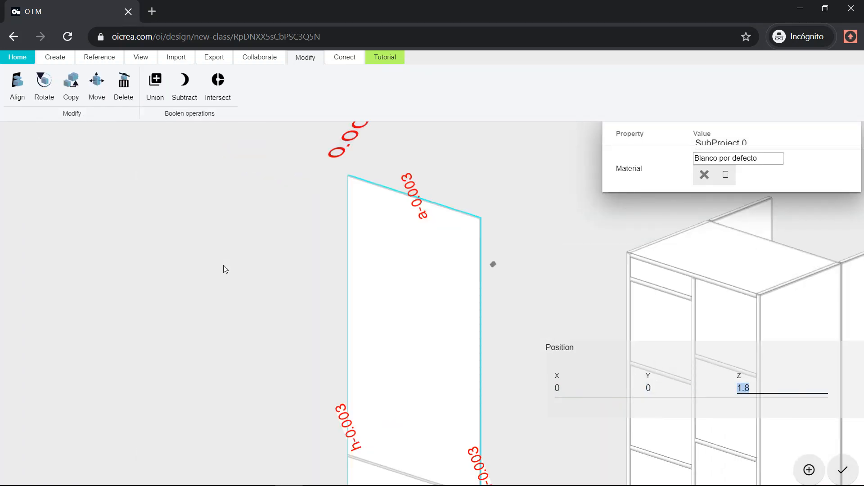
type("h")
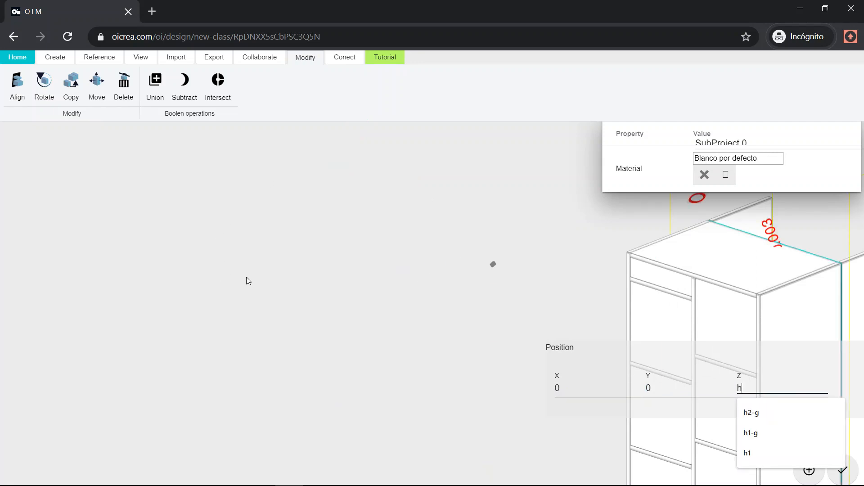
key("Return")
scroll(372, 271, "down", 4)
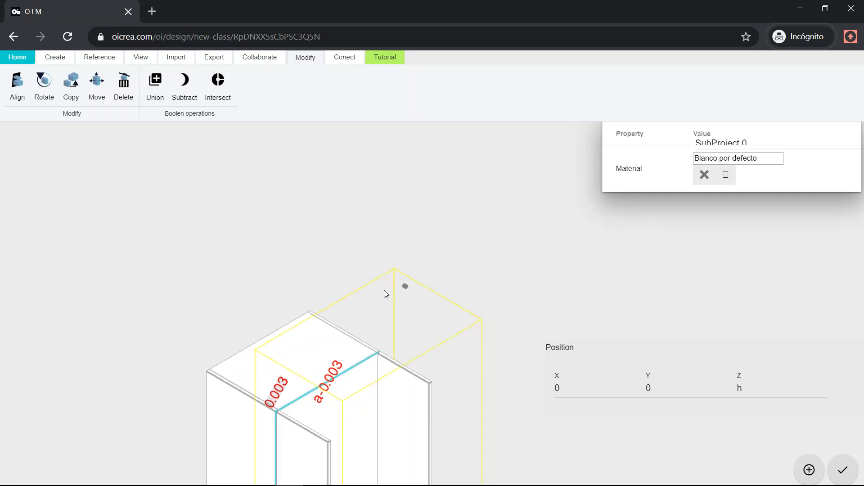
Set the thin panel's Y position to the parameter p
left_click(658, 390)
key("BackSpace")
type("-p")
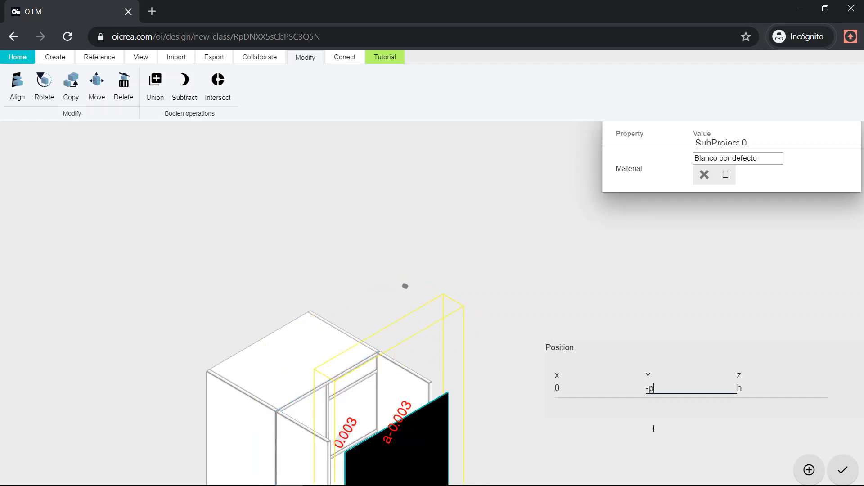
key("BackSpace")
key("BackSpace")
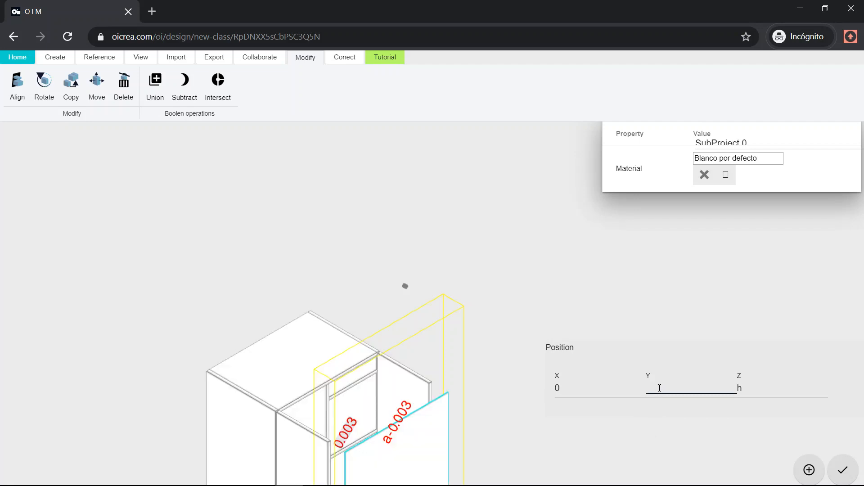
type("p")
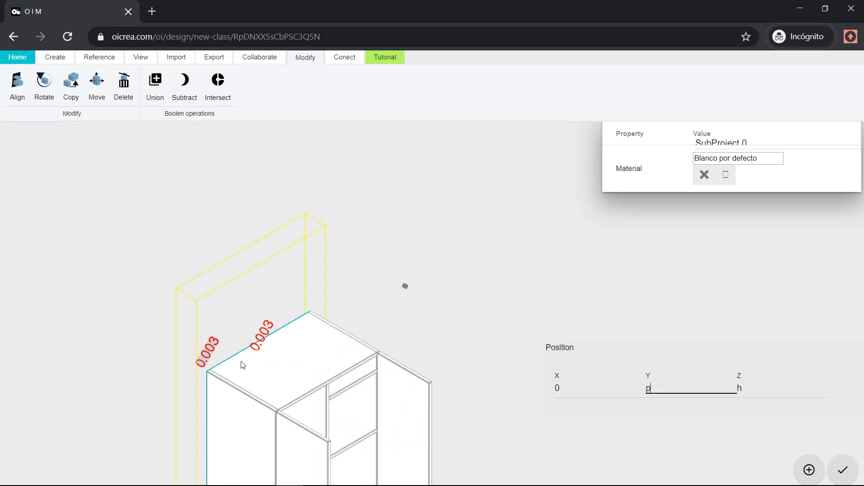
Examine the cabinet's upper corner to check how the thin panel sits against the top board and side panel
left_click_drag(240, 362, 265, 362)
right_click_drag(285, 394, 405, 274)
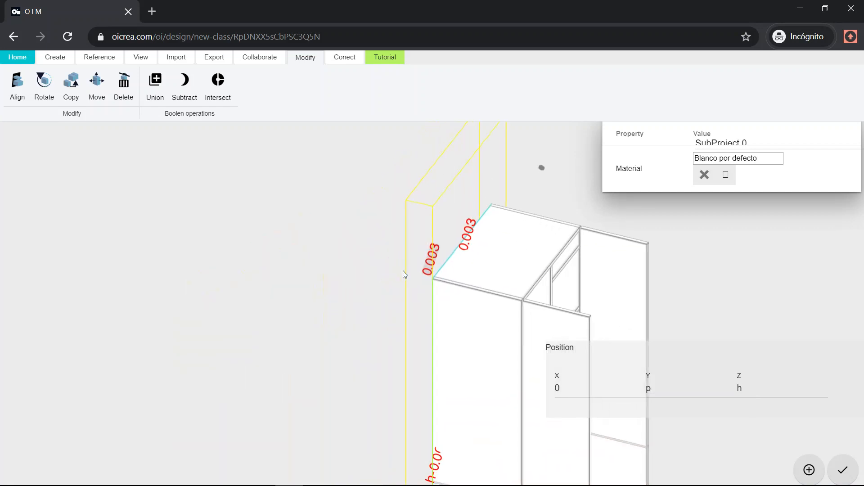
scroll(446, 273, "up", 6)
scroll(448, 275, "up", 8)
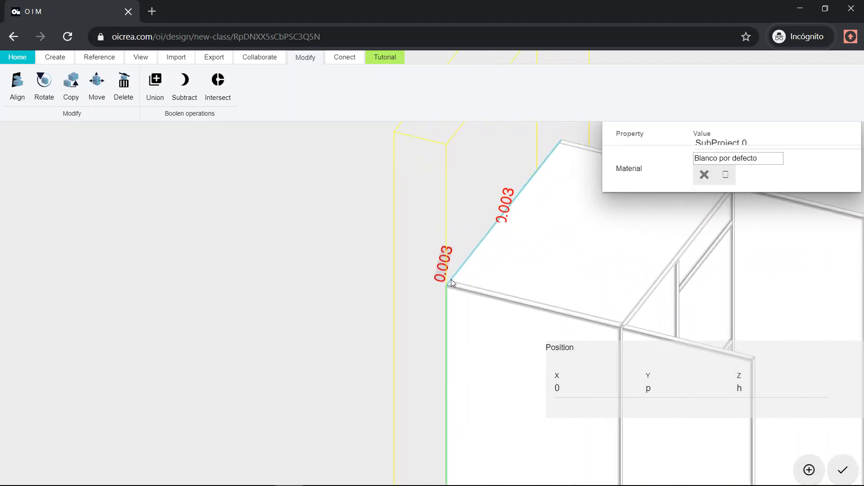
scroll(488, 304, "up", 10)
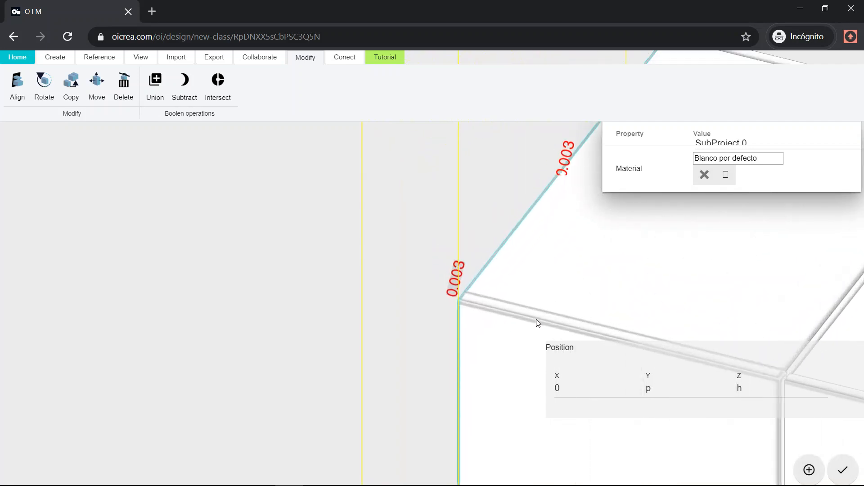
right_click_drag(746, 255, 519, 280)
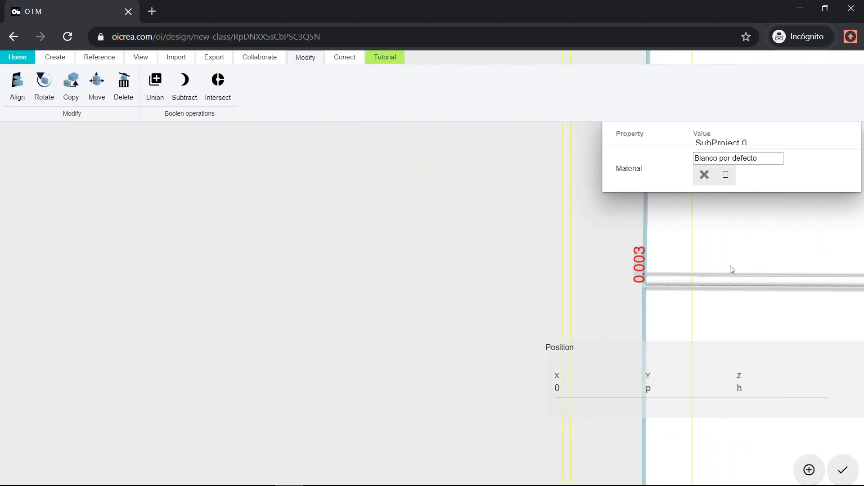
scroll(705, 285, "up", 5)
right_click_drag(699, 292, 524, 266)
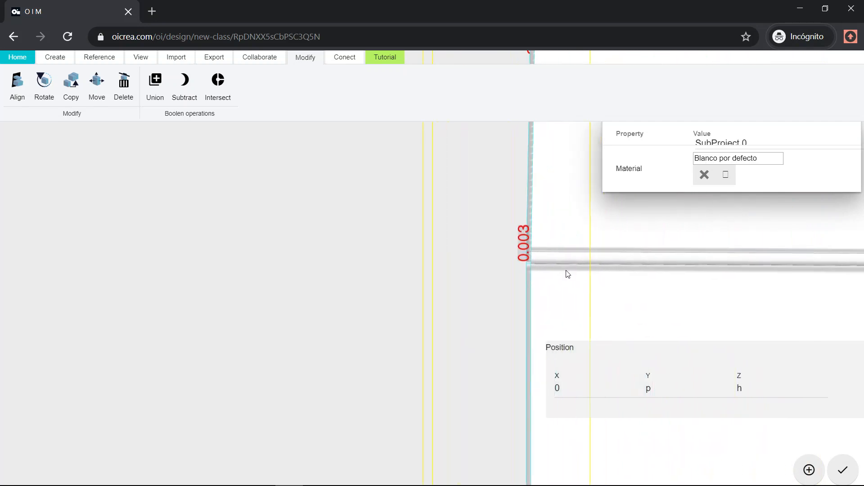
scroll(544, 271, "up", 5)
left_click(480, 293)
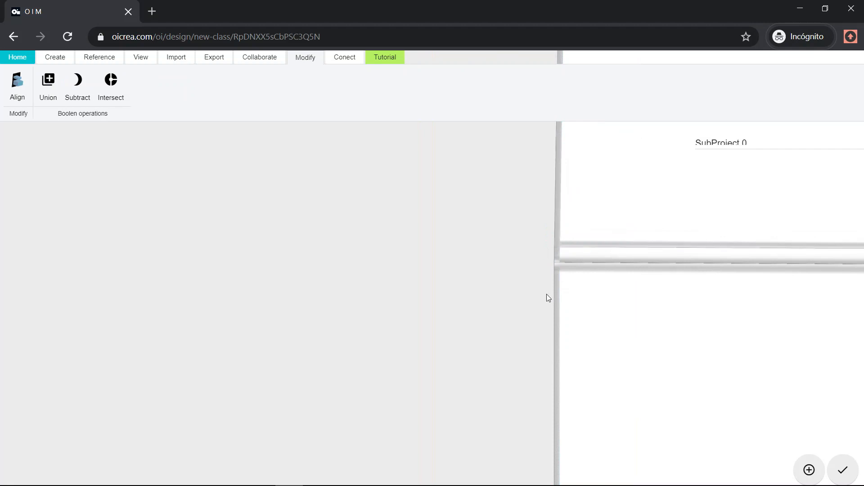
scroll(545, 292, "down", 4)
scroll(528, 271, "up", 3)
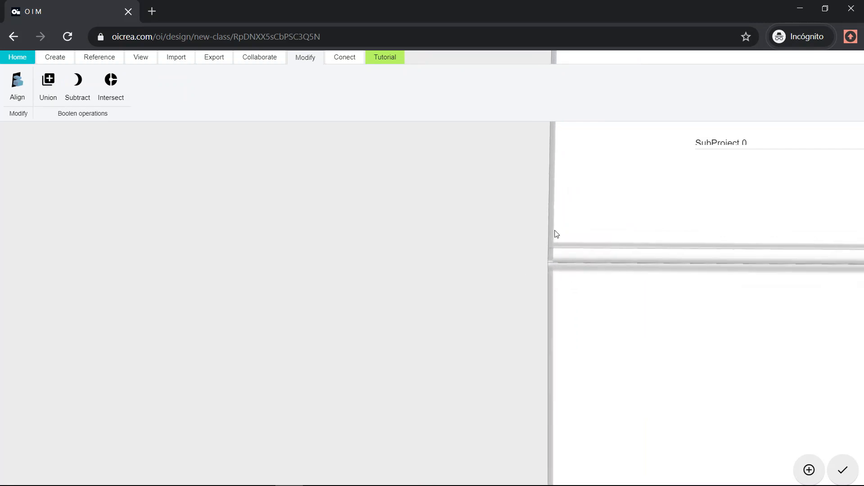
scroll(515, 265, "down", 1)
scroll(516, 264, "down", 3)
left_click_drag(512, 304, 548, 293)
scroll(541, 297, "down", 4)
scroll(541, 295, "down", 3)
right_click_drag(518, 290, 457, 370)
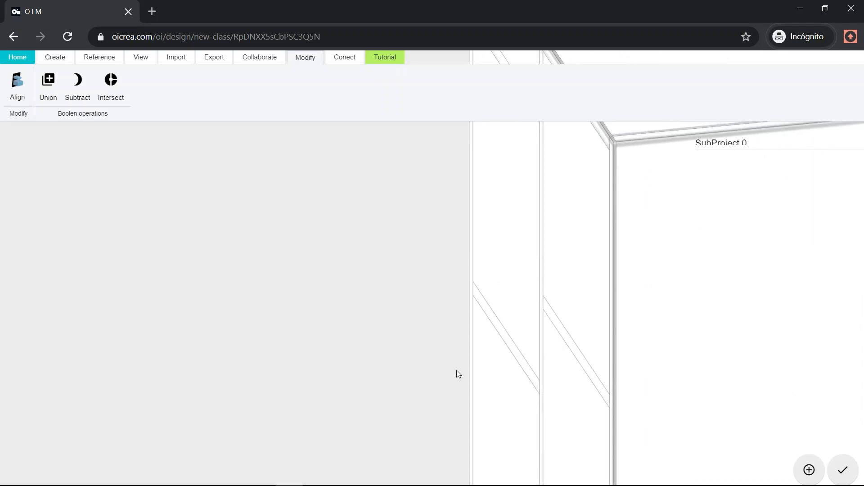
scroll(517, 308, "down", 3)
right_click_drag(500, 335, 489, 350)
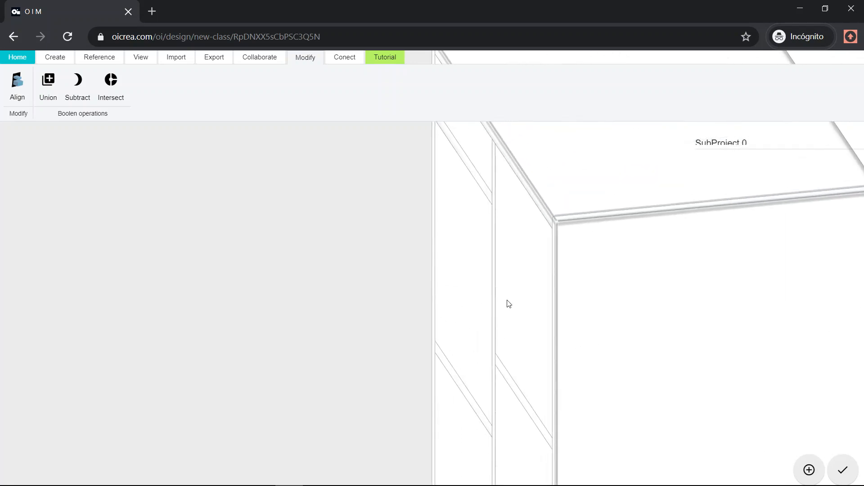
Offset the thin panel outward by setting its Y position to p+0.003
left_click(507, 303)
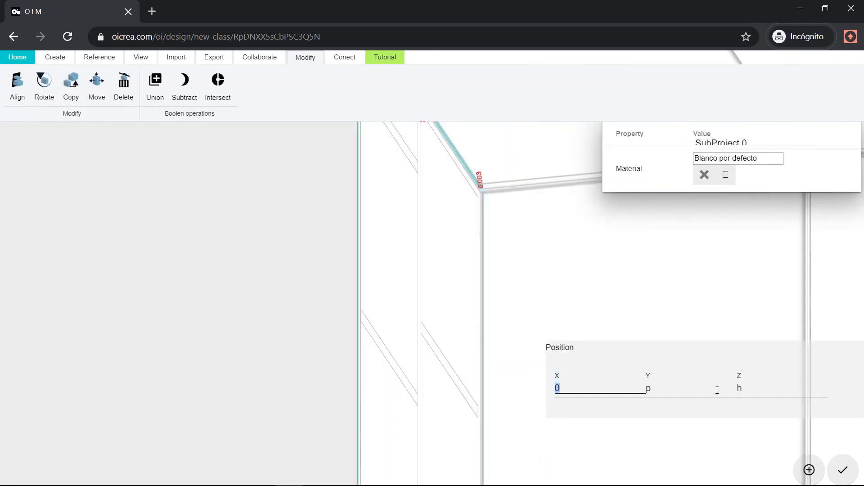
left_click(676, 392)
type("+0.0303")
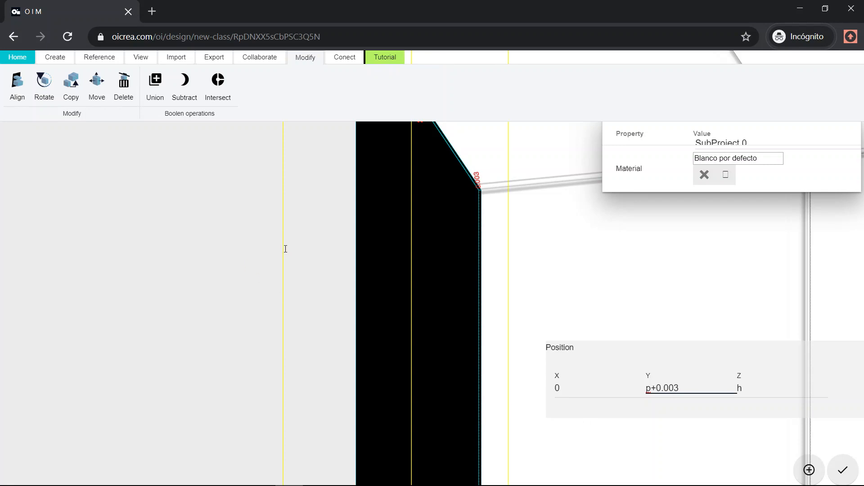
left_click(296, 273)
Set the thin back panel's X position to 0.0015 to centre it across the cabinet's width
scroll(300, 266, "down", 7)
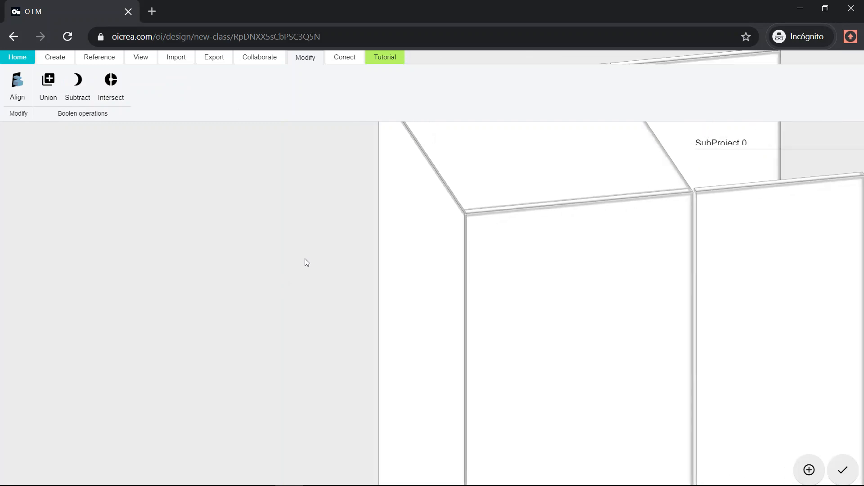
scroll(304, 259, "down", 2)
left_click_drag(377, 361, 501, 323)
left_click(501, 322)
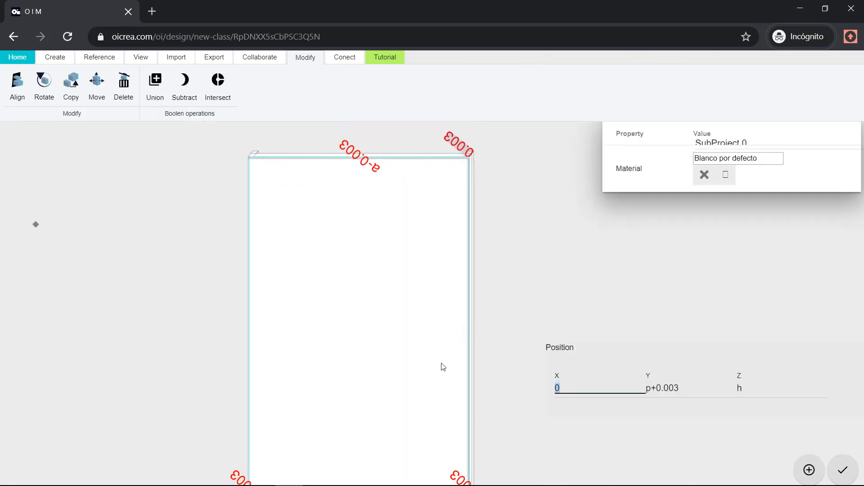
scroll(441, 356, "down", 3)
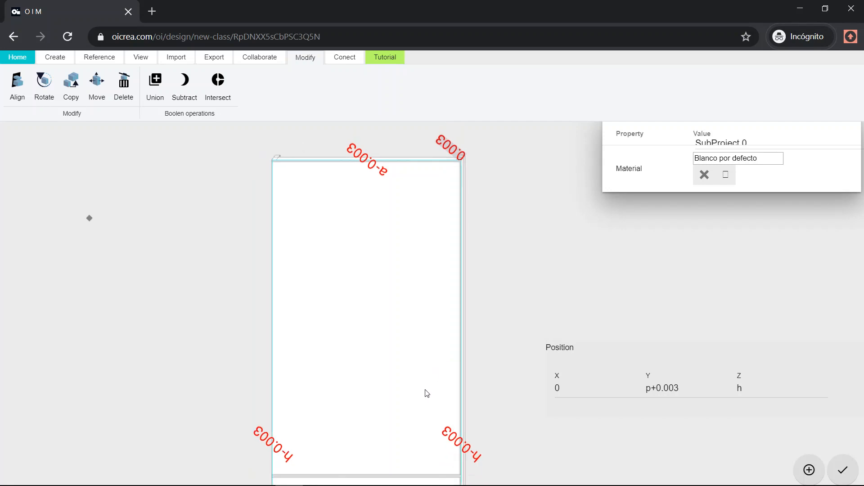
right_click_drag(419, 308, 410, 141)
scroll(396, 347, "down", 4)
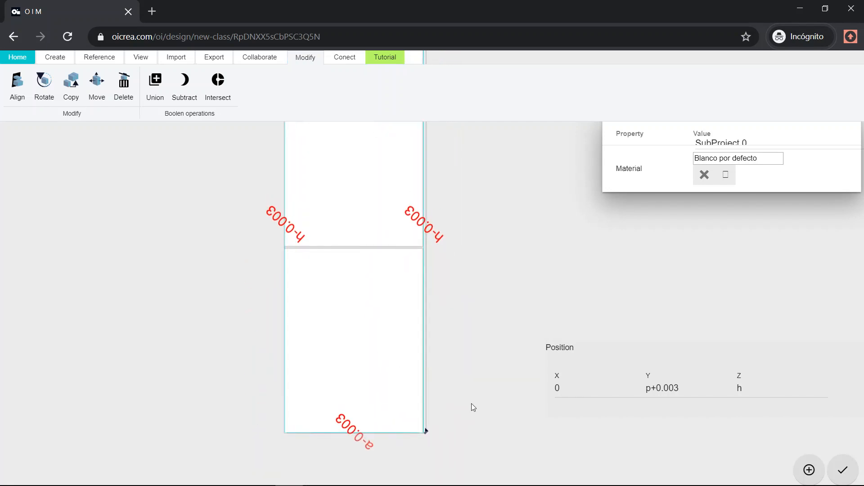
scroll(468, 428, "up", 6)
right_click_drag(431, 398, 424, 363)
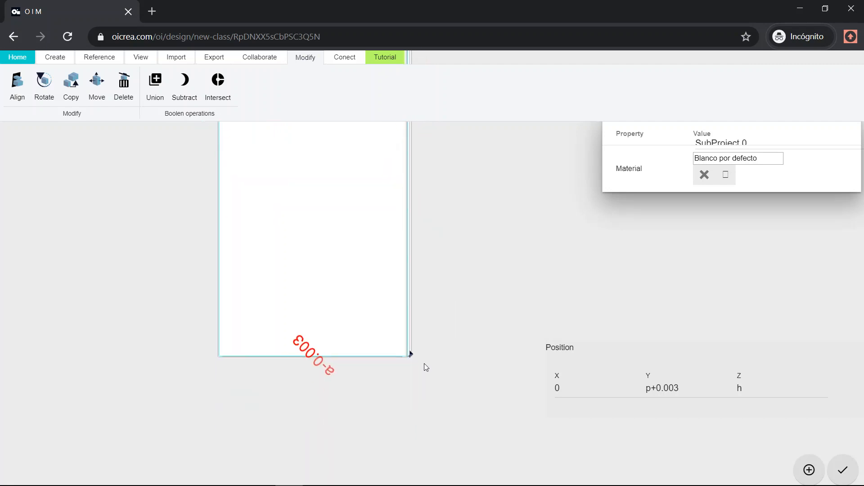
scroll(406, 378, "up", 4)
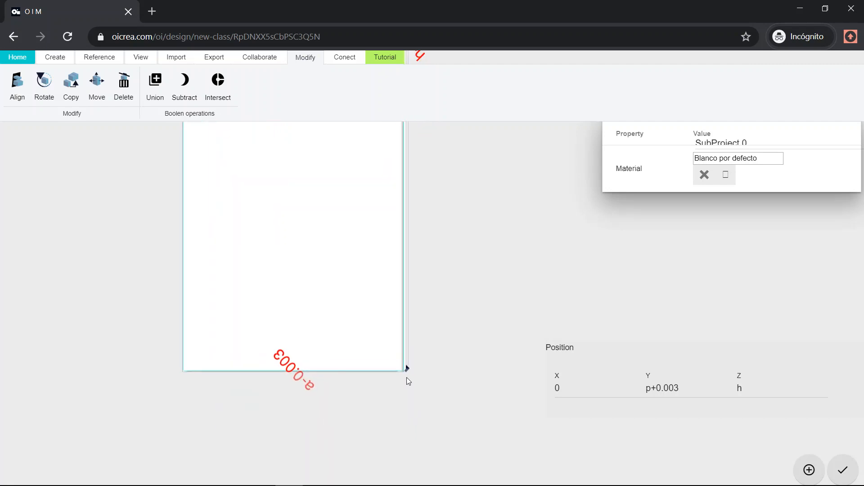
left_click(570, 389)
type(".")
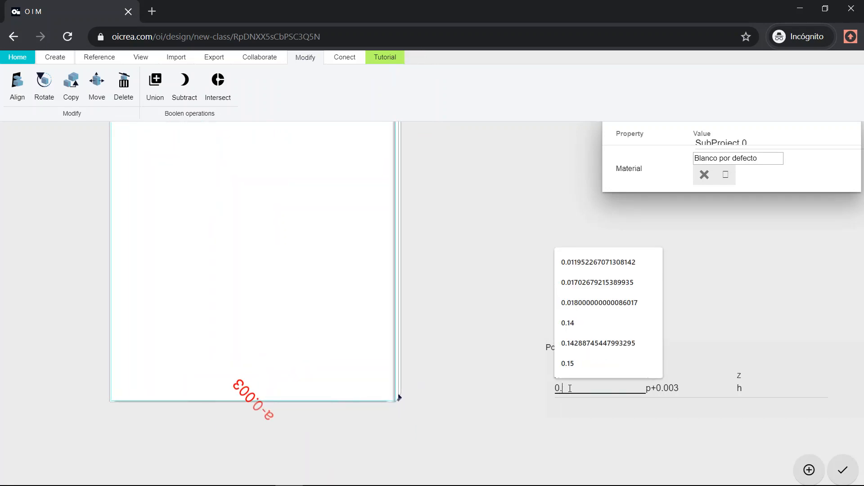
type("0015")
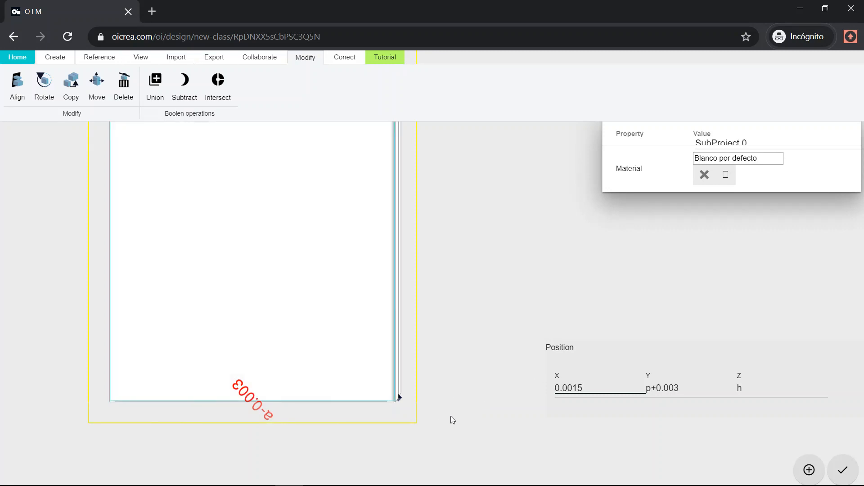
left_click(450, 416)
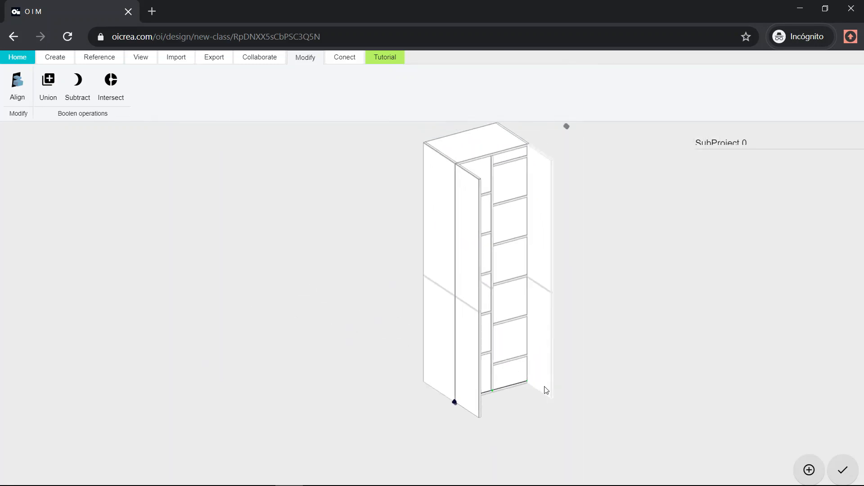
Examine the cabinet's front, including its shelves, top board and opened side doors
mouse_move(545, 388)
left_mouse_down()
mouse_move(499, 444)
mouse_move(506, 452)
mouse_move(563, 415)
mouse_move(555, 382)
mouse_move(454, 386)
mouse_move(539, 380)
left_mouse_up()
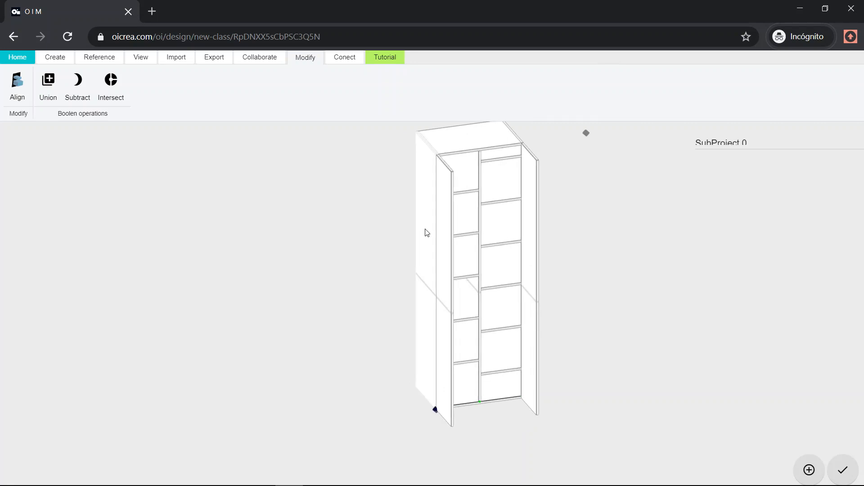
scroll(383, 232, "up", 3)
right_click_drag(350, 263, 305, 336)
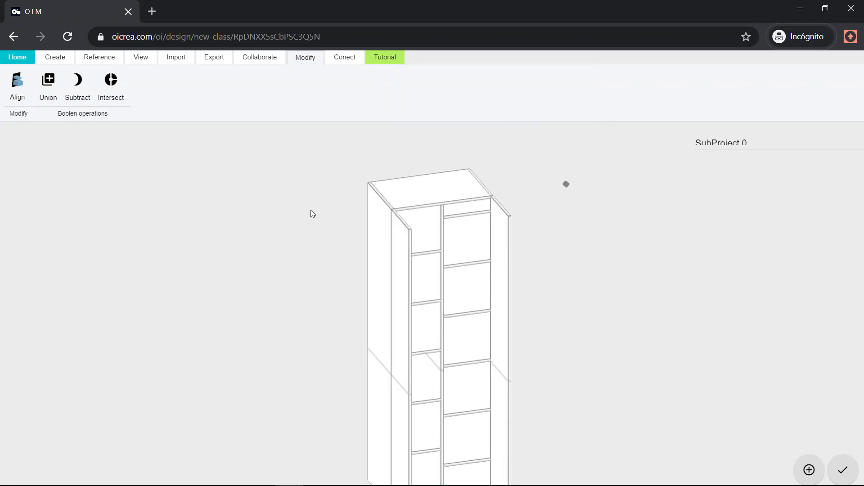
left_click(13, 99)
right_click_drag(374, 275, 347, 255)
scroll(348, 255, "up", 3)
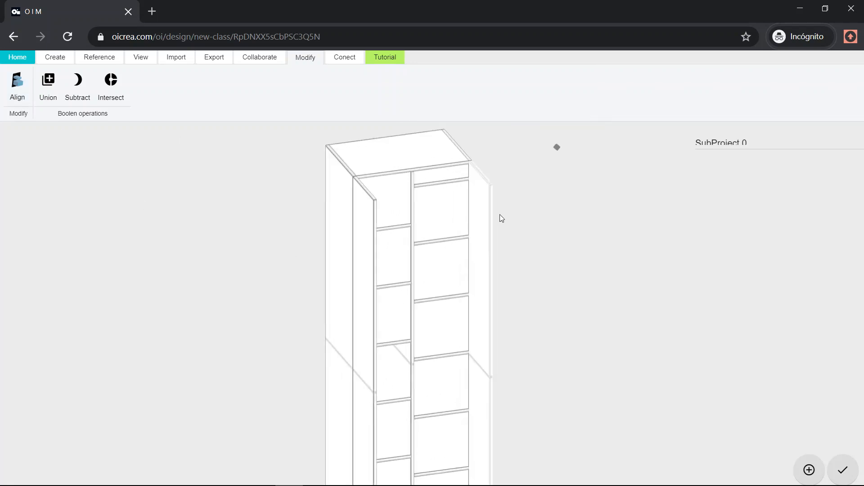
scroll(500, 215, "up", 4)
right_click_drag(586, 243, 594, 272)
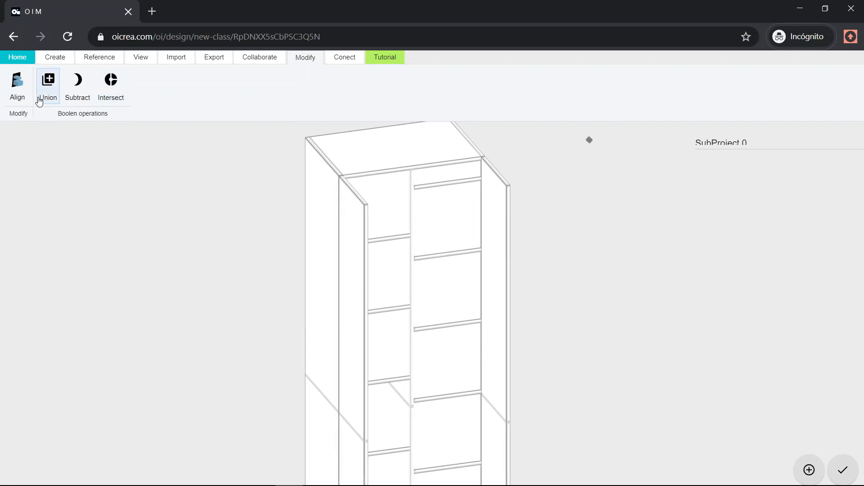
Set the parameter g to 0.018 in the Geometría group of the cabinet's parameters
left_click(52, 58)
left_click(25, 87)
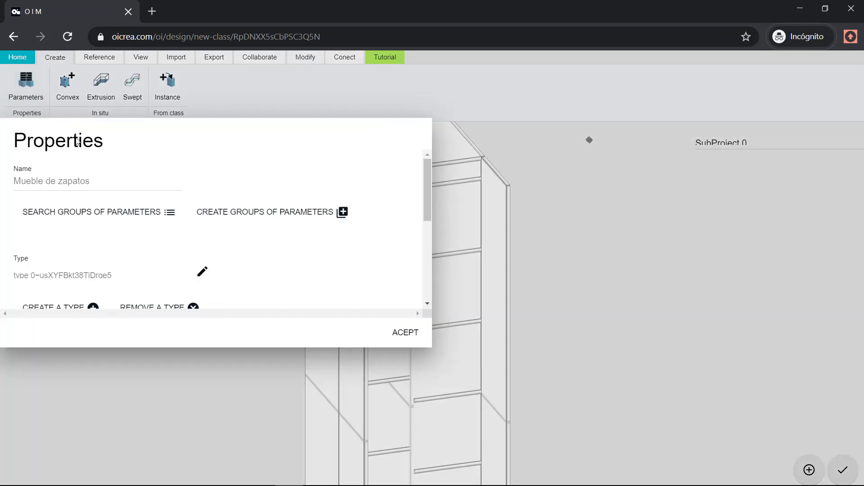
right_click_drag(566, 303, 695, 305)
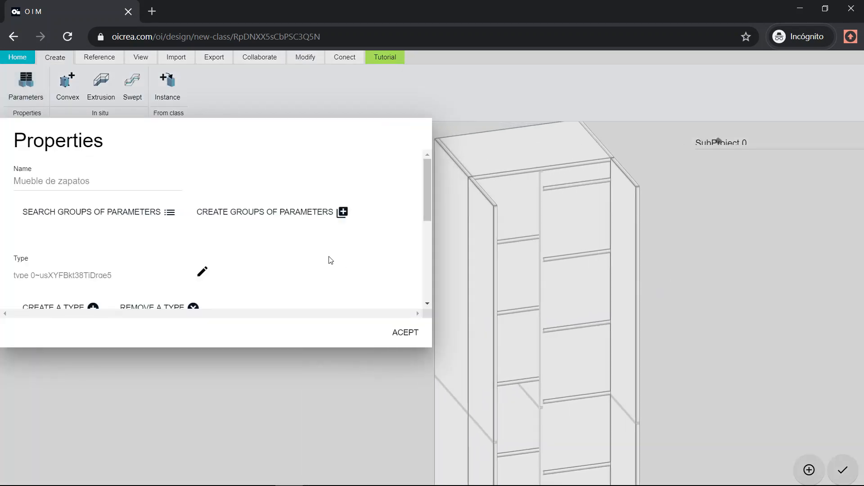
scroll(324, 263, "down", 3)
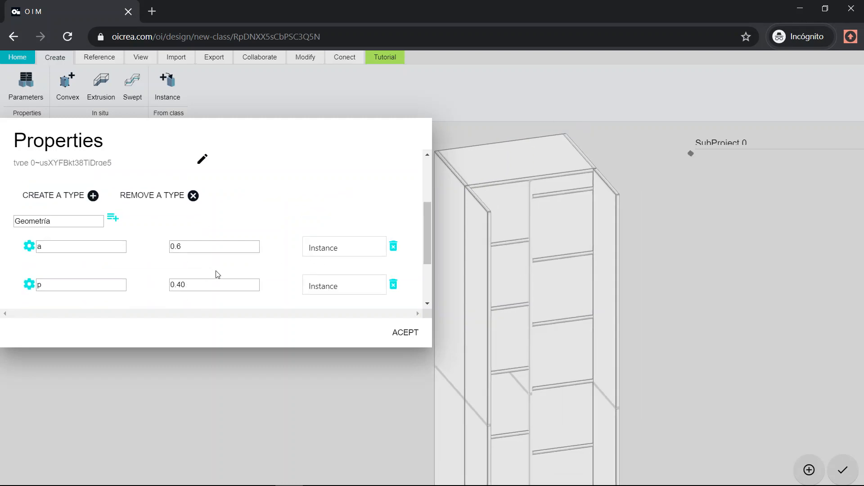
scroll(264, 267, "down", 1)
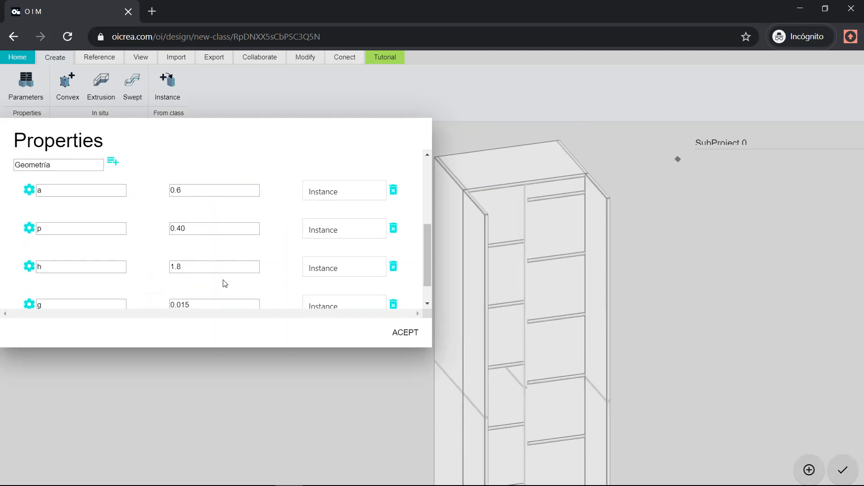
left_click(209, 304)
key("BackSpace")
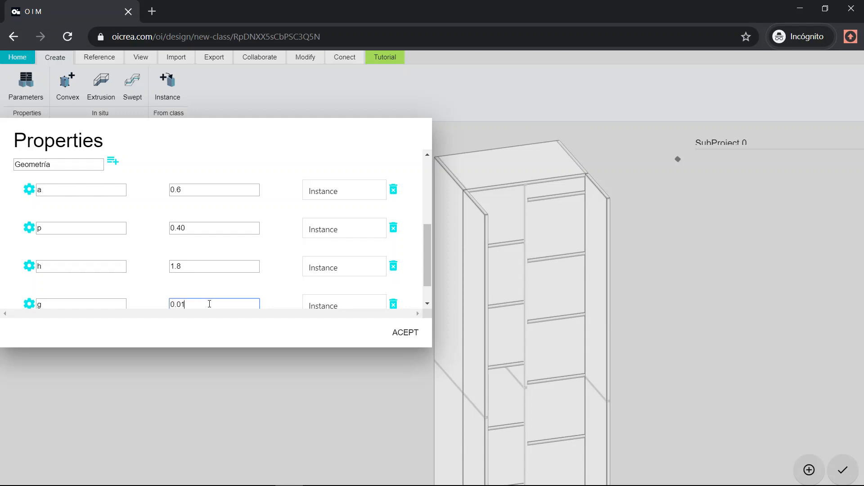
type("8")
left_click(277, 303)
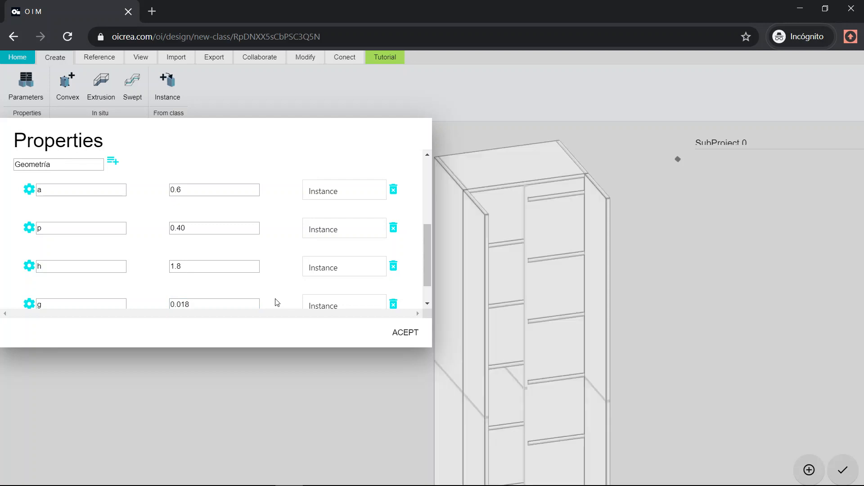
Set the parameter g to 0.025 and check the board thickness from the cabinet's front and side
left_click(202, 303)
key("BackSpace")
key("BackSpace")
type("25")
left_click(280, 295)
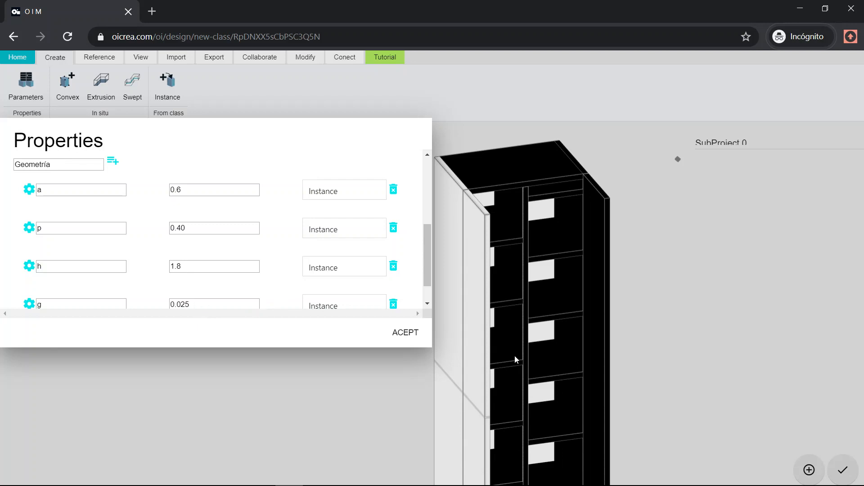
left_click_drag(517, 358, 478, 315)
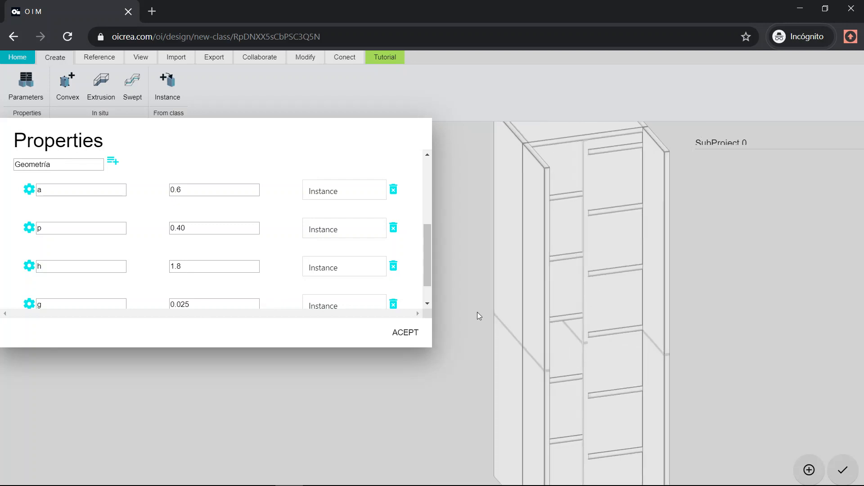
left_click_drag(624, 316, 480, 299)
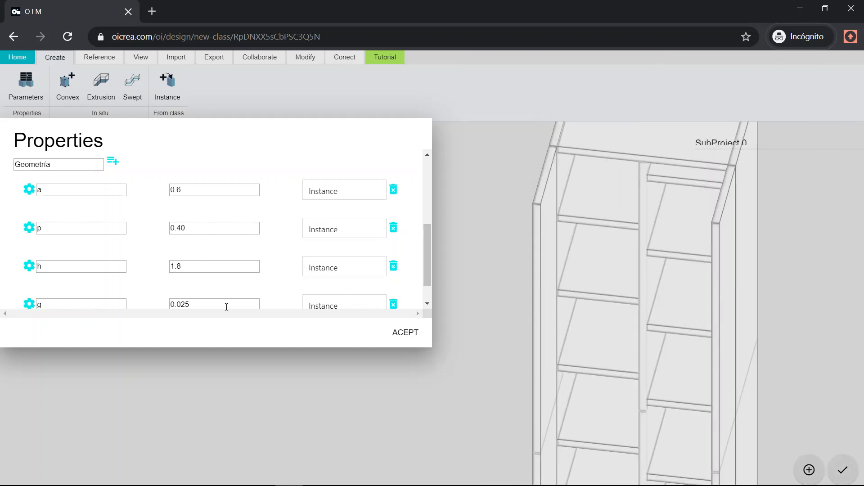
Set the parameter g back to 0.018 and accept the cabinet's properties
left_click(227, 306)
key("BackSpace")
type("18")
left_click(523, 315)
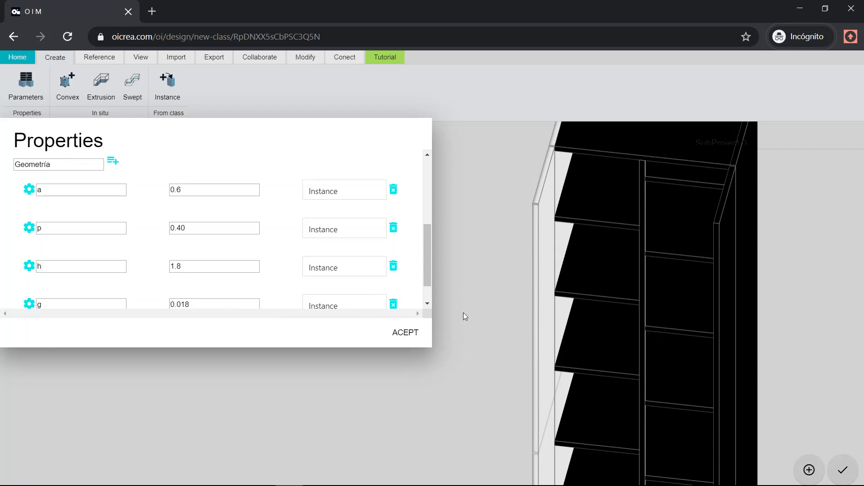
left_click(402, 335)
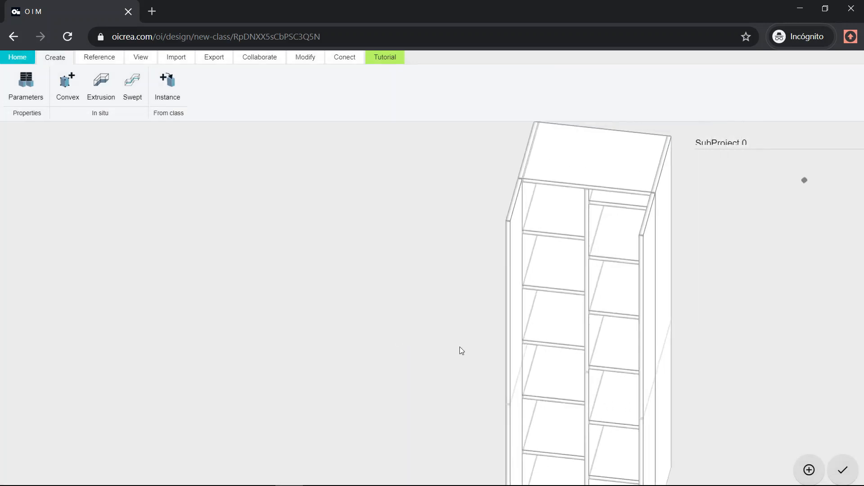
left_click_drag(524, 316, 411, 286)
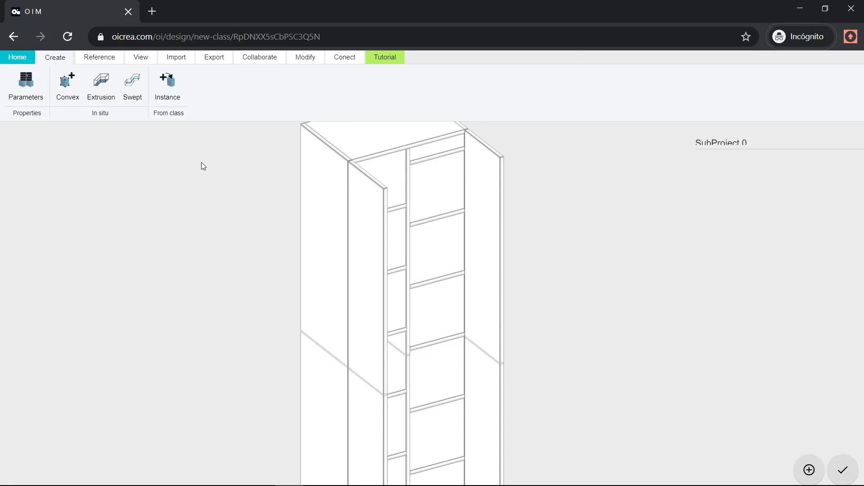
left_click(22, 84)
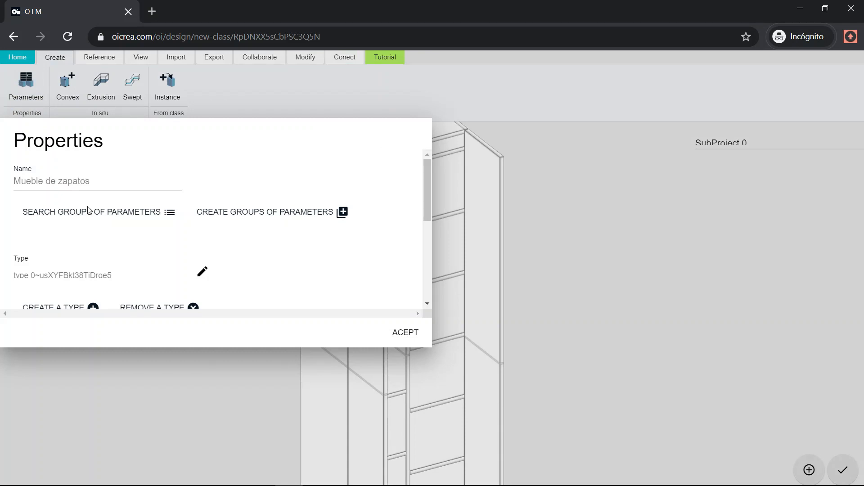
left_click(396, 333)
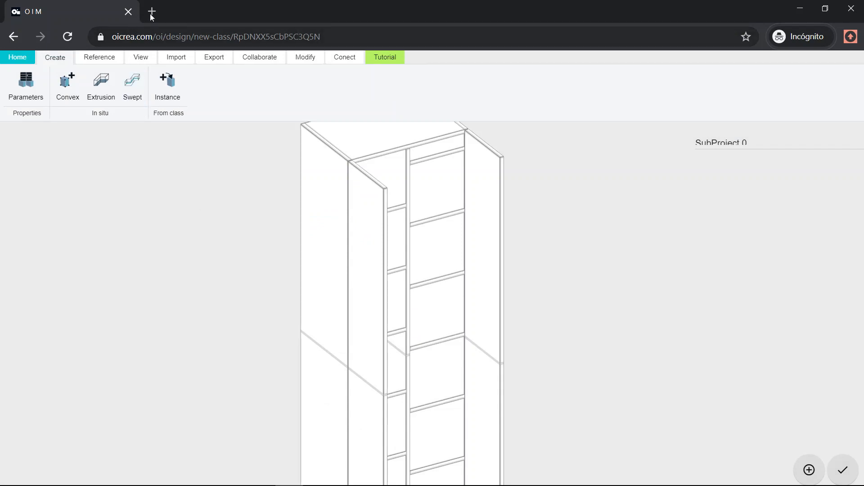
double_click(160, 36)
left_click_drag(159, 36, 87, 36)
key("ctrl+c")
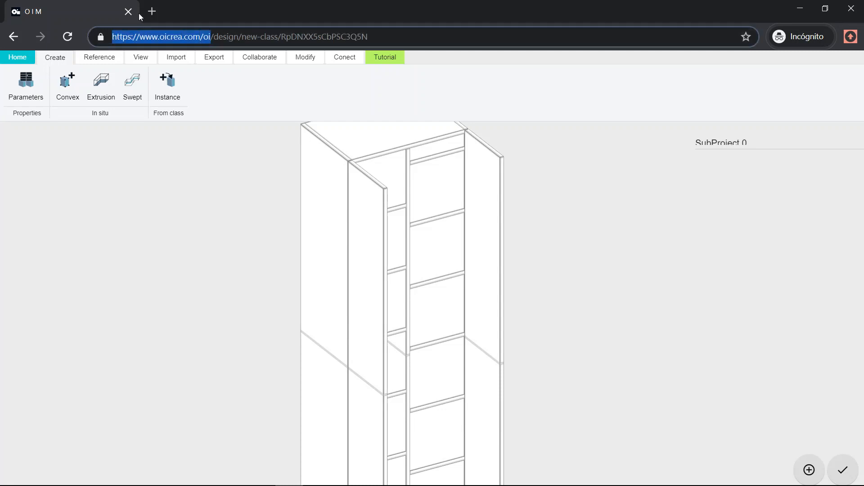
left_click(151, 11)
key("ctrl+v")
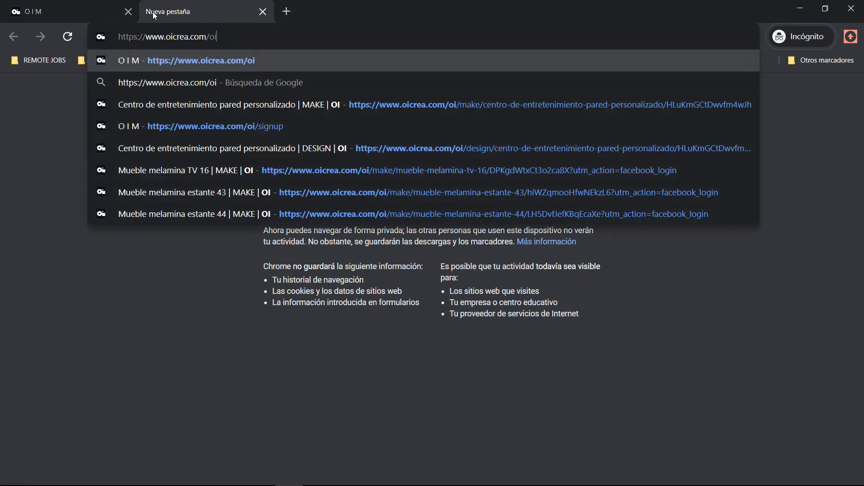
key("Return")
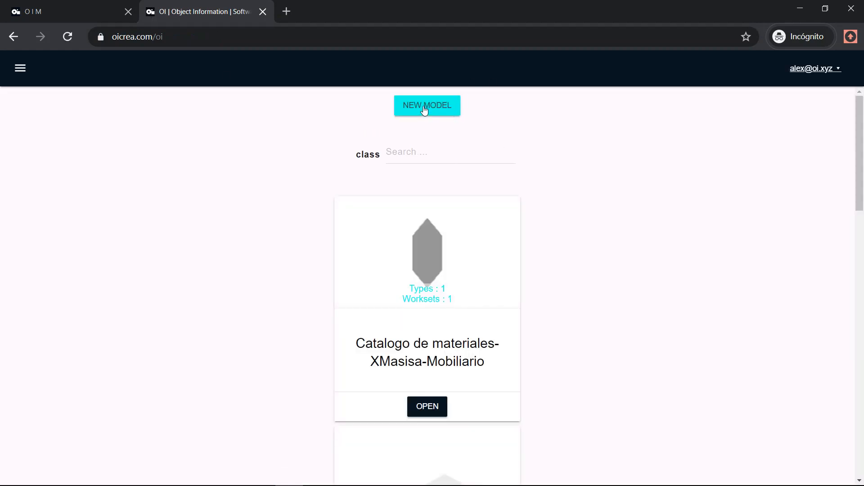
left_click(424, 108)
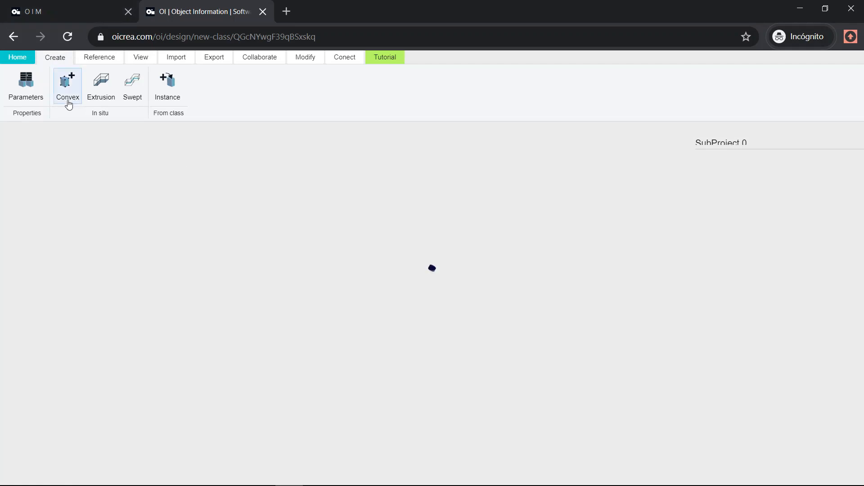
Name the new class "Muble de zapatos personalizado" in its properties
left_click(27, 88)
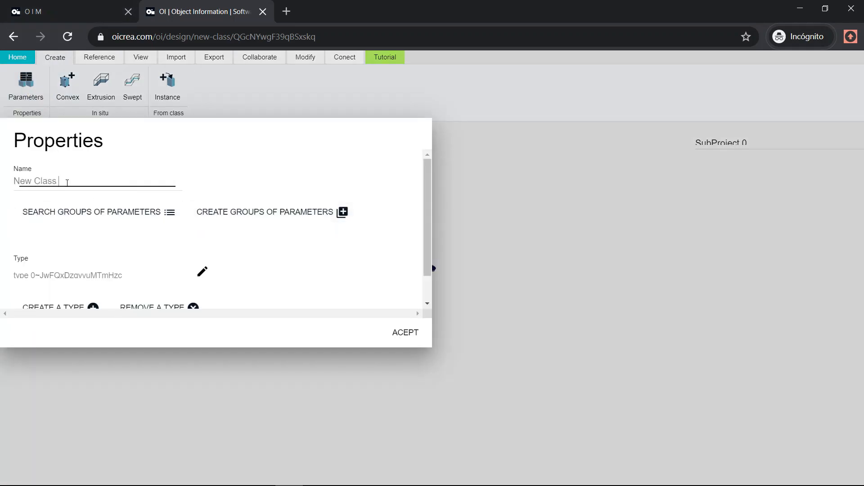
triple_click(66, 184)
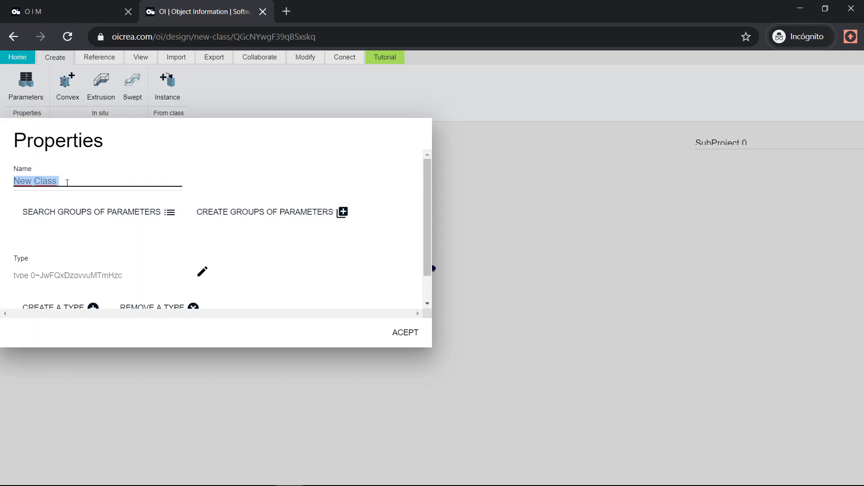
type("P")
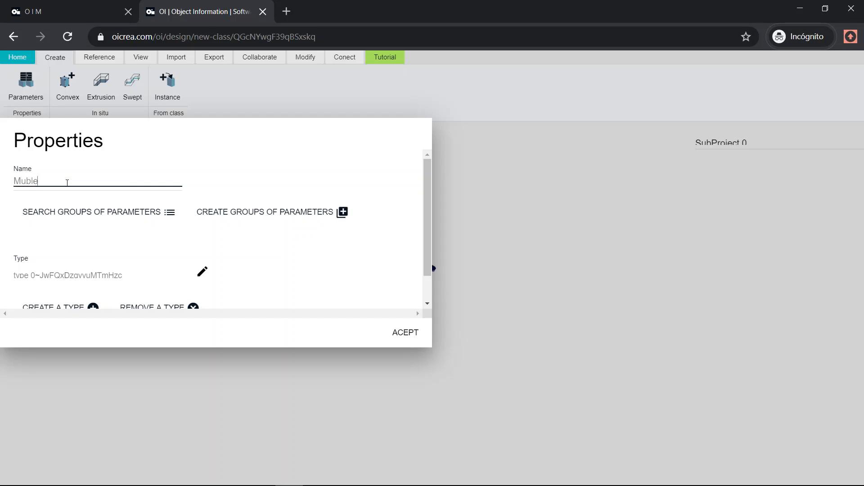
type("zapatos personalizado")
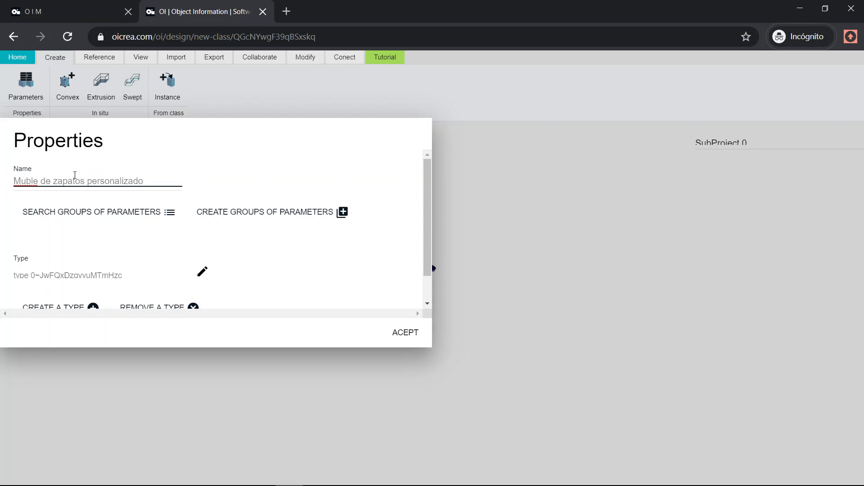
Correct the class name to "Mueble de zapatos personalizado" and accept the properties
type("e")
left_click(239, 184)
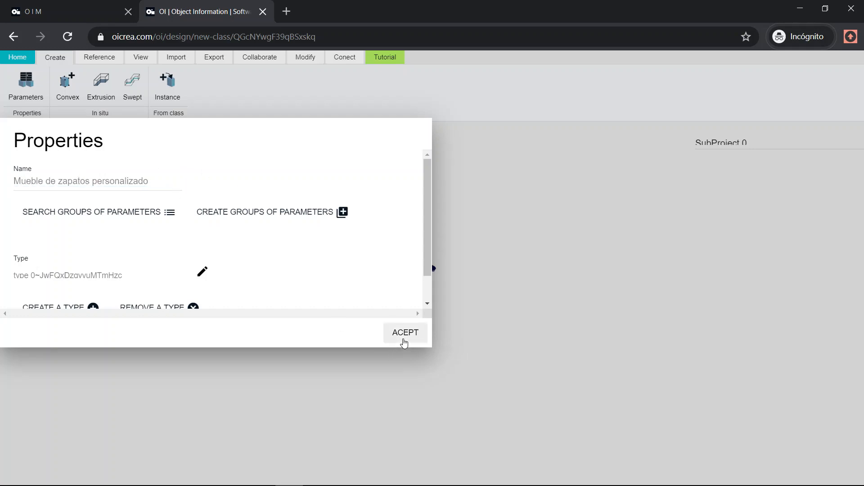
left_click(405, 340)
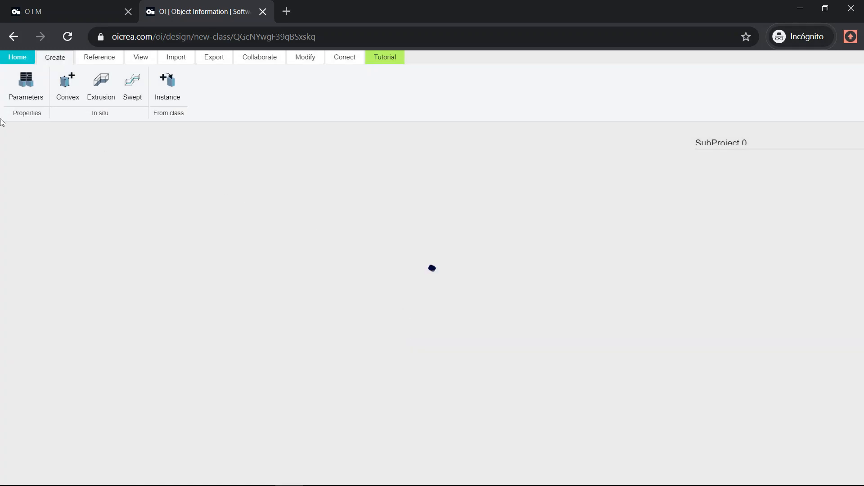
left_click(82, 8)
scroll(344, 262, "down", 4)
left_click_drag(346, 289, 348, 311)
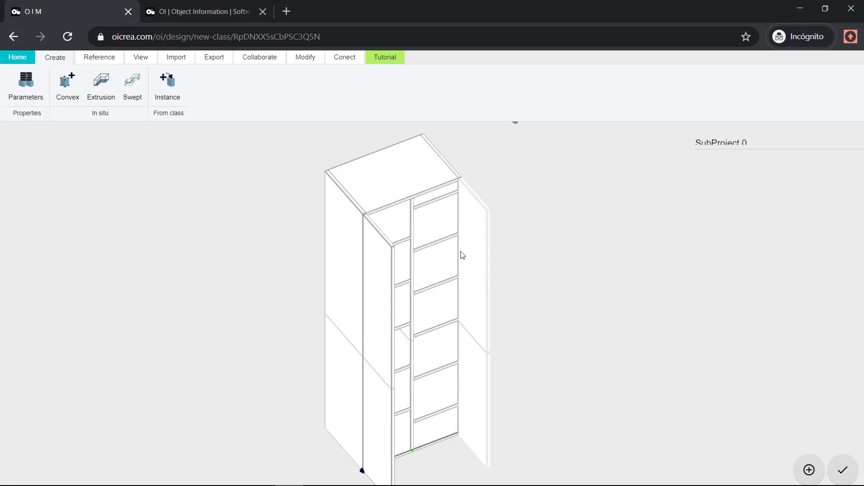
left_click(184, 8)
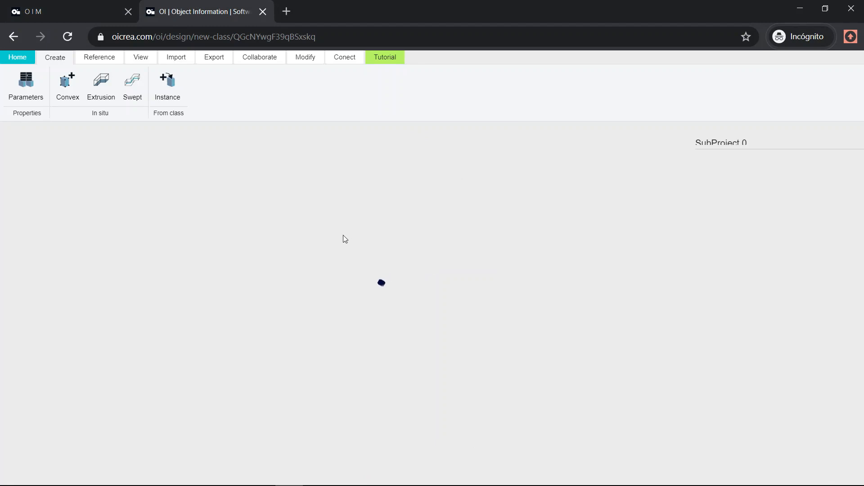
Insert an instance of the class Mueble de zapatos, filtering the available representations by "mueble de zapa"
left_click(165, 93)
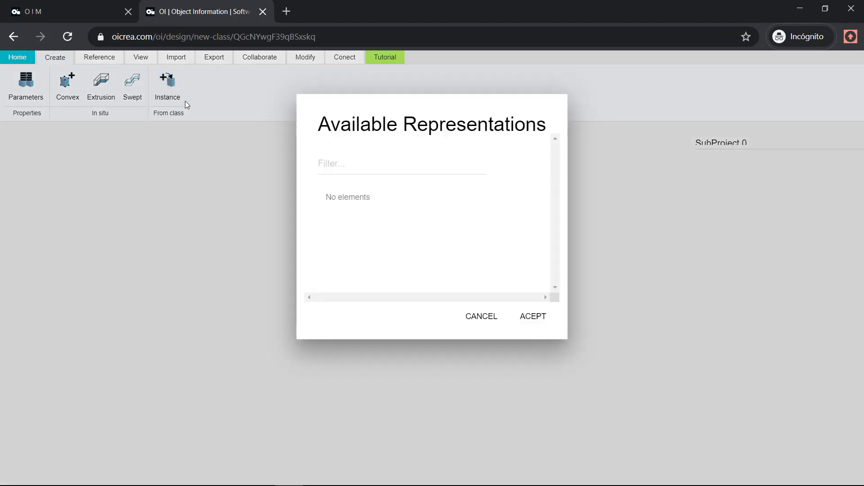
left_click(352, 168)
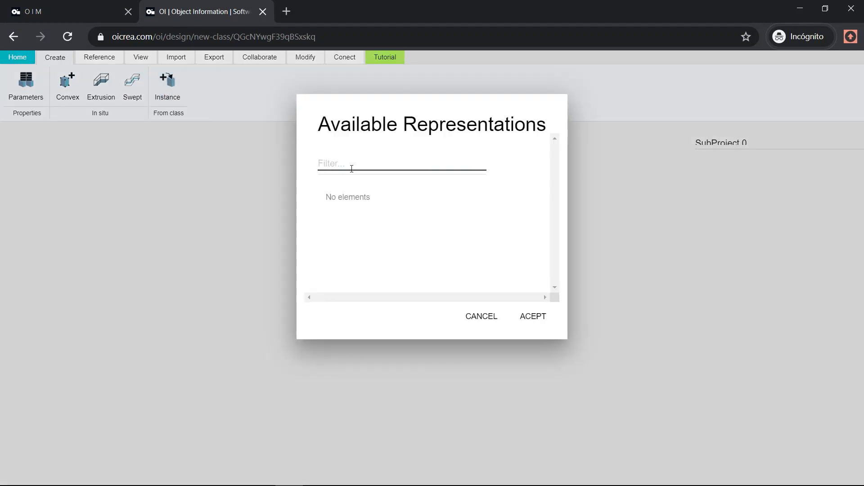
left_click(25, 8)
left_click(39, 102)
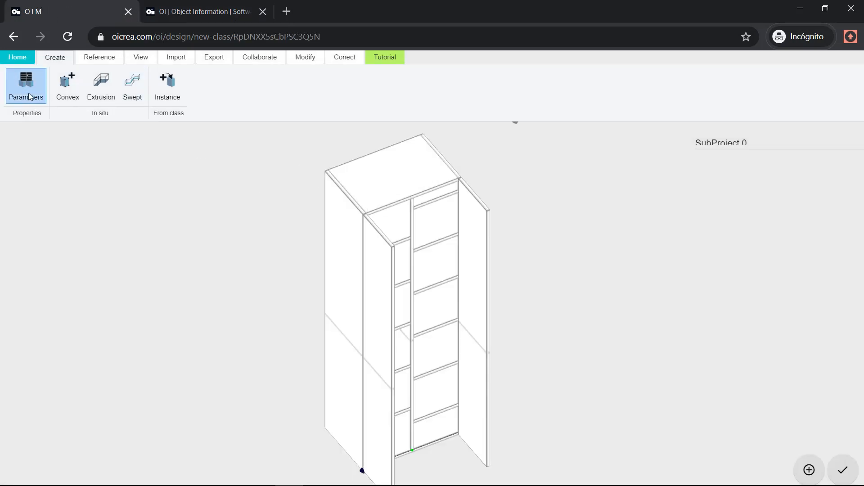
left_click(206, 12)
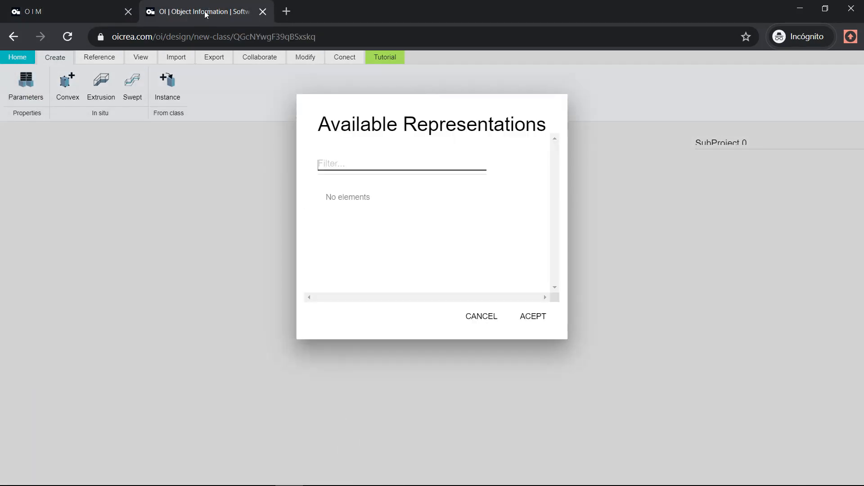
type("mueble de")
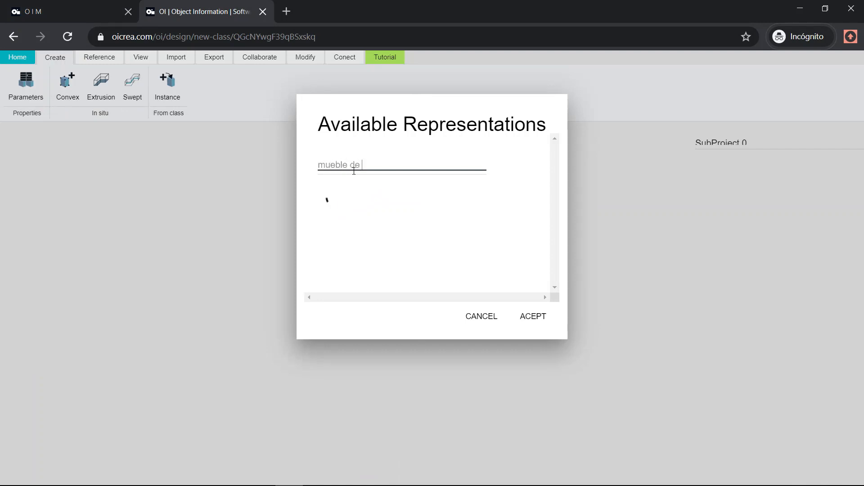
type(" zapa")
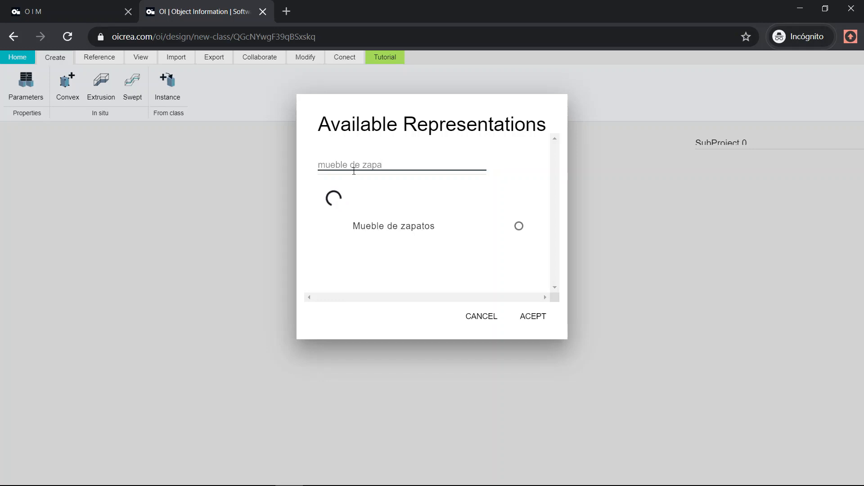
left_click(520, 207)
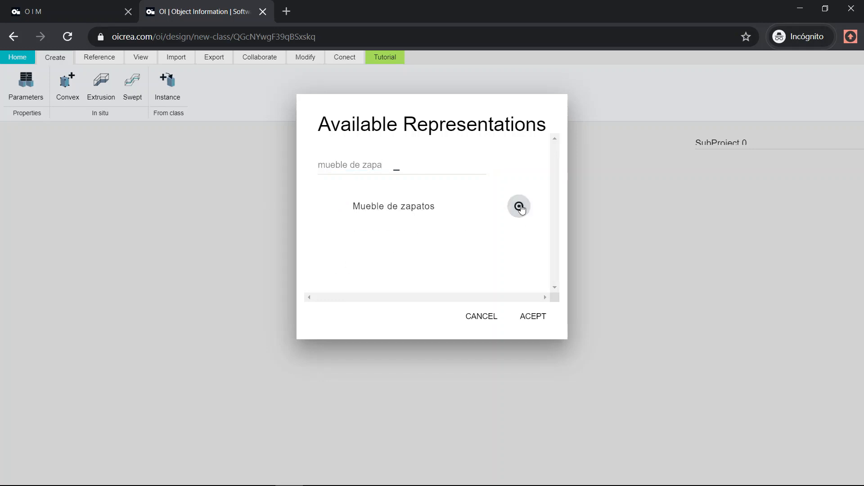
left_click(532, 318)
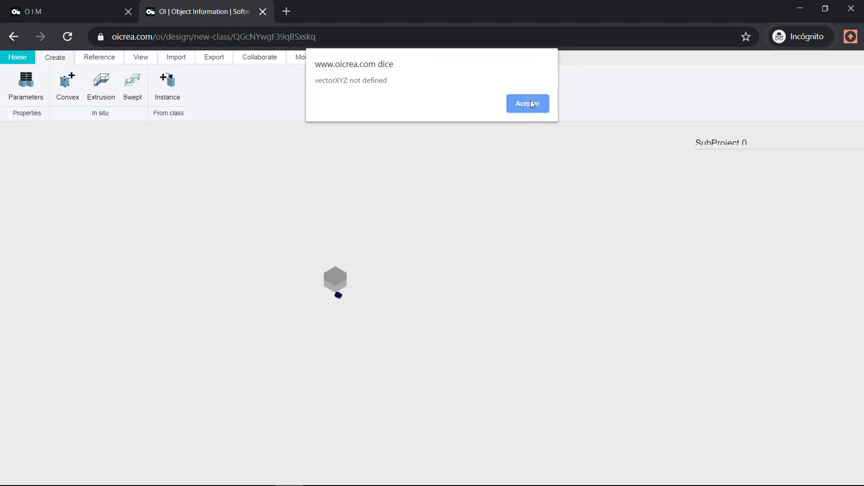
Copy the custom cabinet model's address and load it in a new browser tab
left_click(226, 37)
key("ctrl+c")
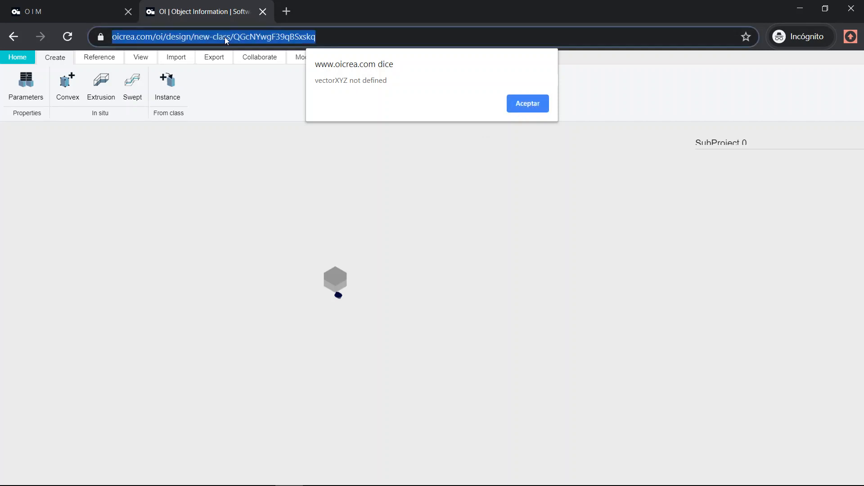
left_click(286, 12)
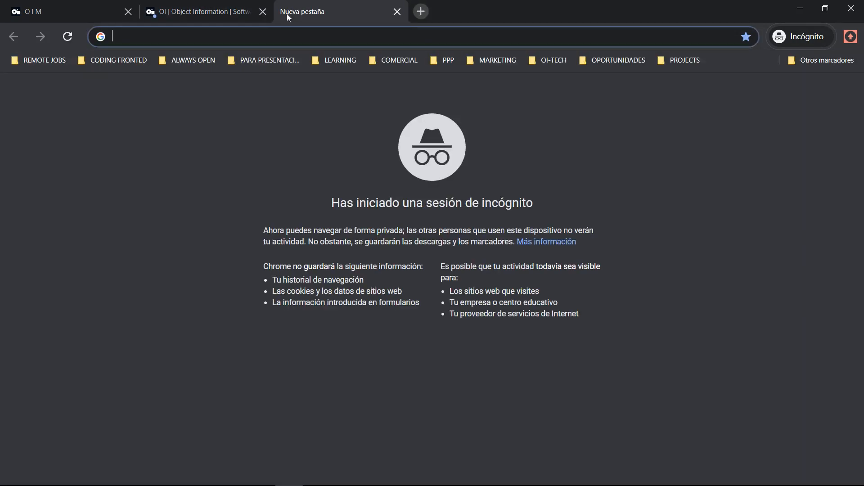
key("ctrl+v")
key("Return")
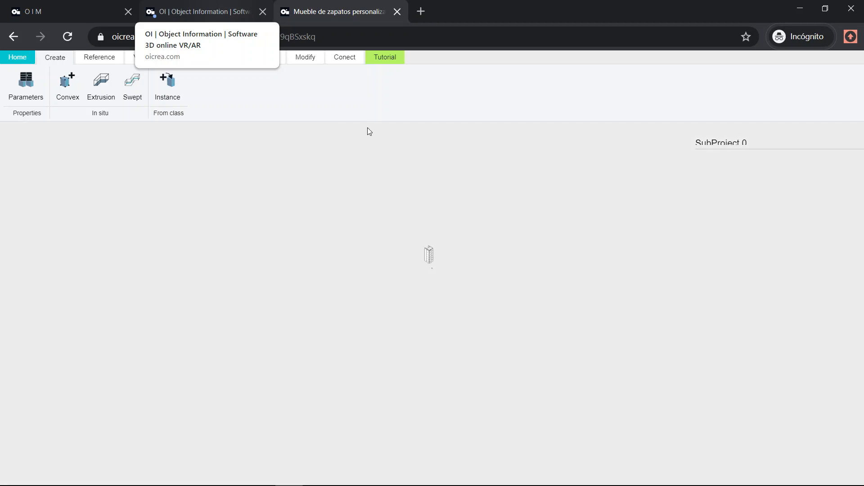
Move the inserted cabinet instance to position X 0, Y 0 and check its placement at the origin
scroll(441, 235, "up", 5)
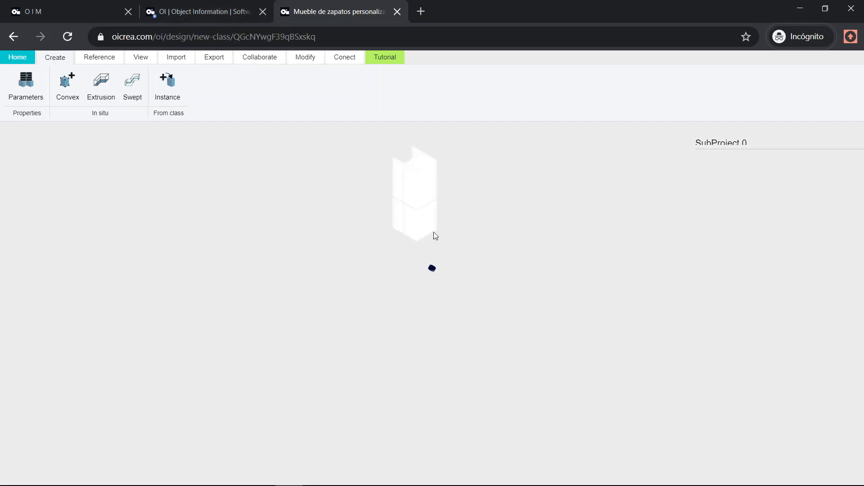
middle_click_drag(456, 255, 458, 307)
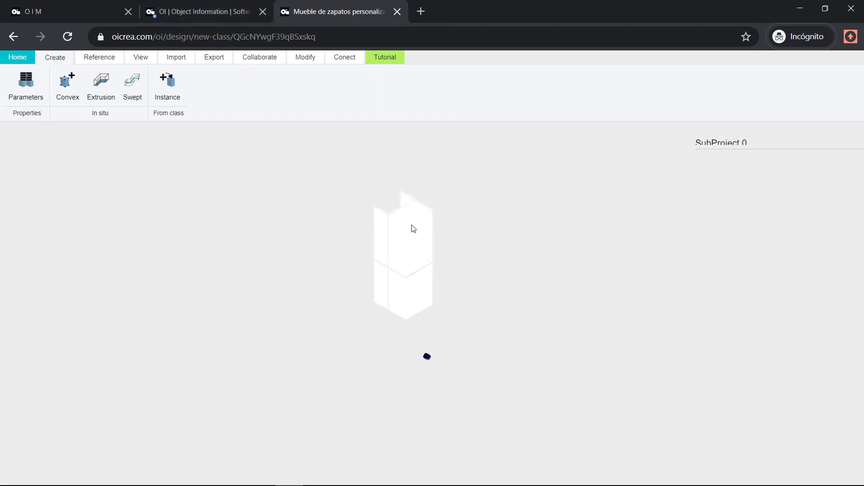
left_click(411, 241)
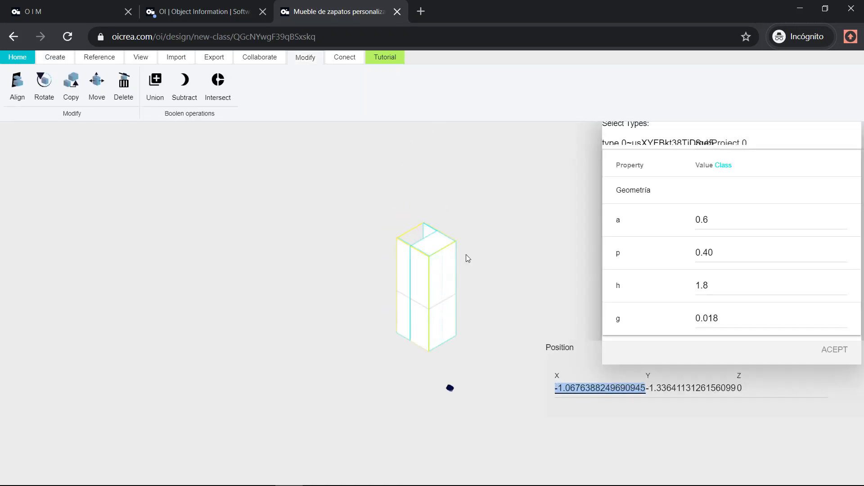
type("0")
key("Tab")
type("0")
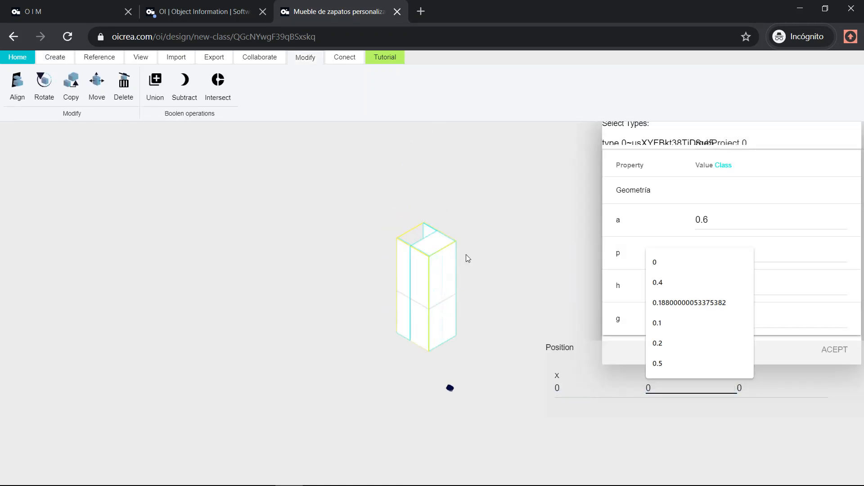
left_click(448, 427)
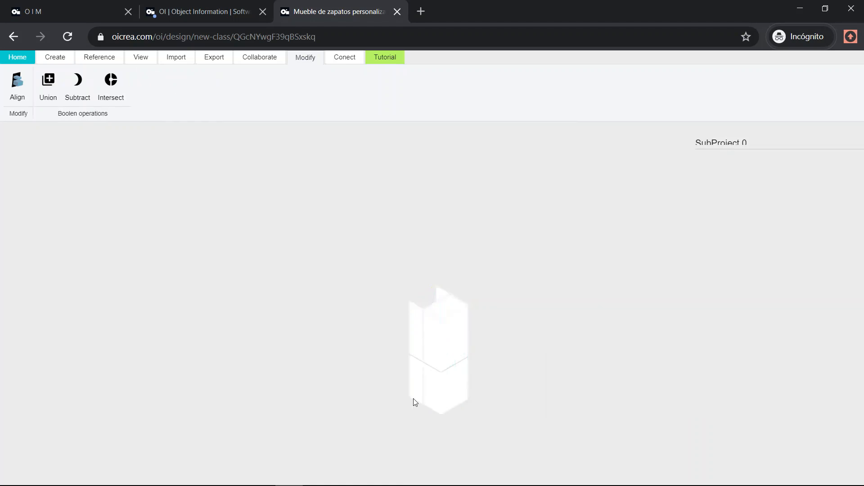
left_click_drag(413, 399, 684, 395)
scroll(491, 310, "up", 4)
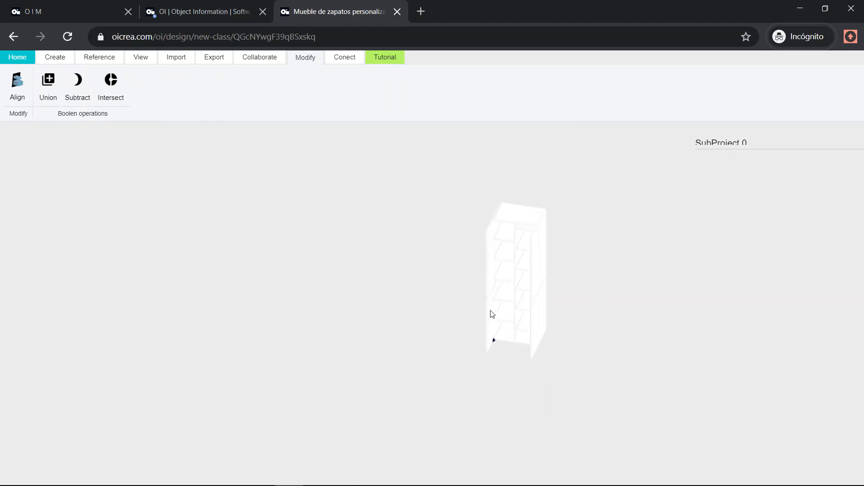
mouse_move(492, 313)
left_mouse_down()
mouse_move(629, 322)
mouse_move(521, 292)
mouse_move(437, 253)
mouse_move(506, 311)
left_mouse_up()
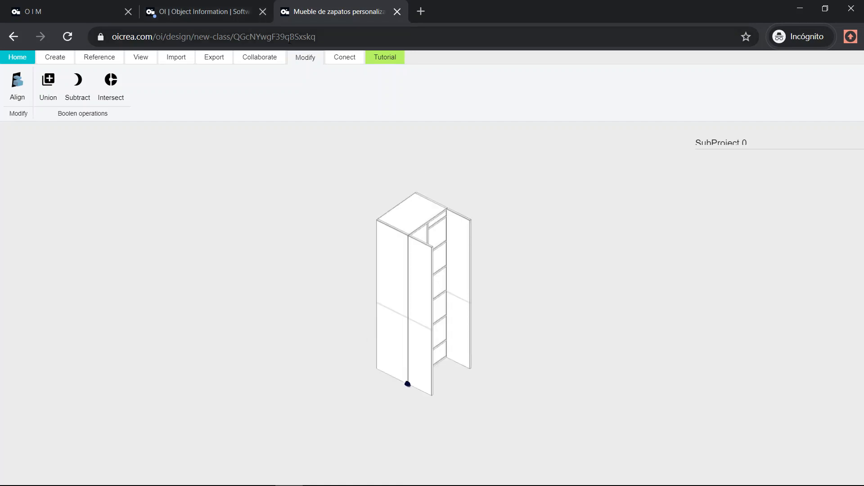
Load the model's address in another browser tab with "design" replaced by "make" and show that page
left_click(289, 39)
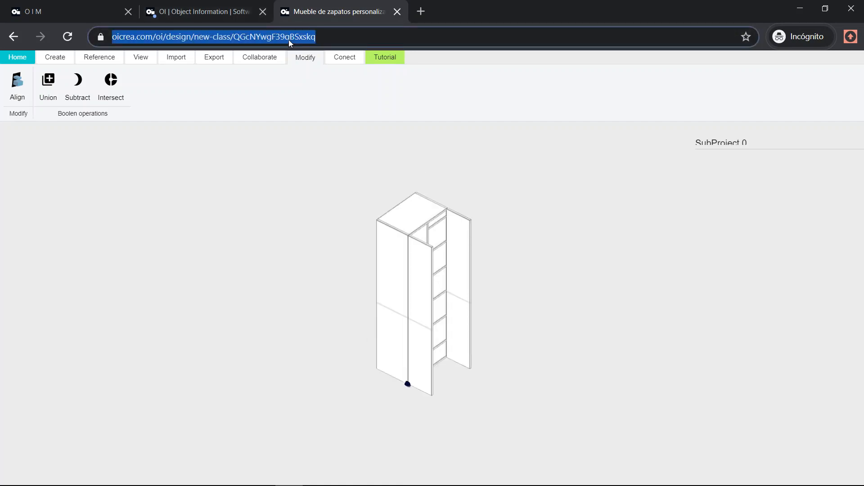
left_click(421, 11)
key("ctrl+v")
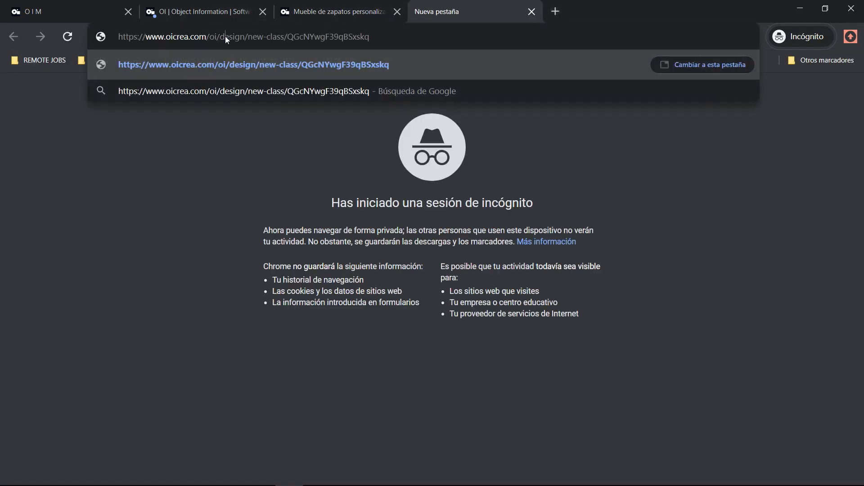
type("make")
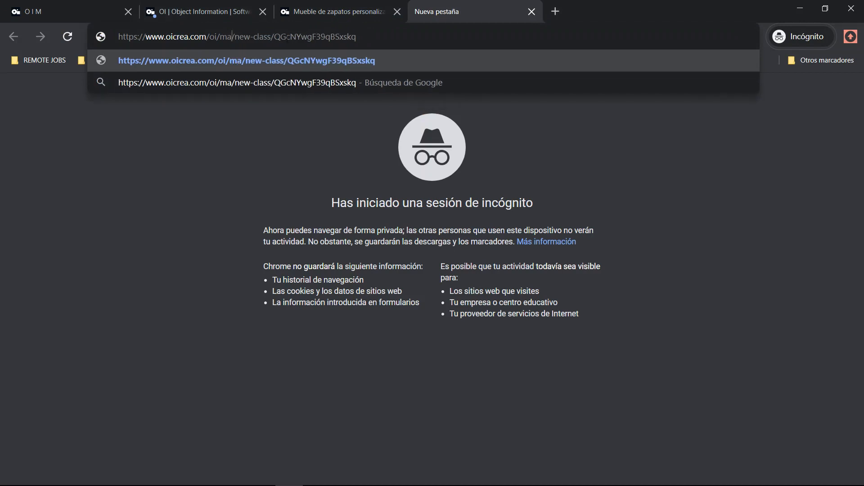
key("Return")
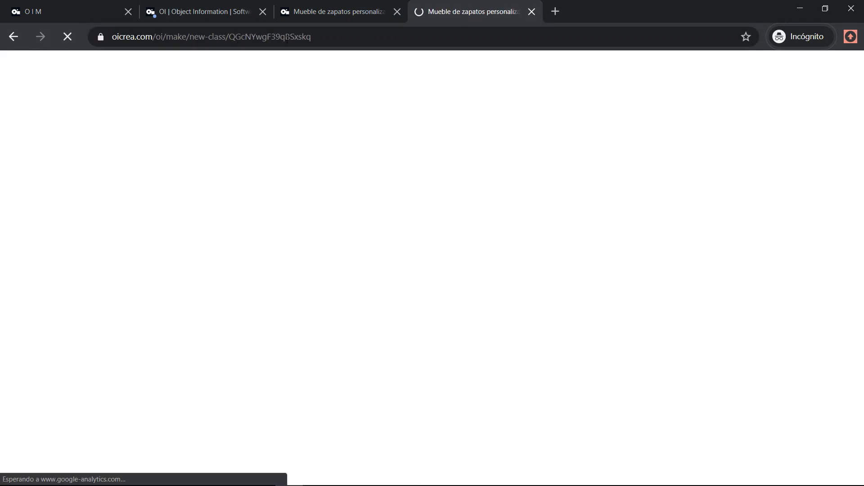
left_click(349, 43)
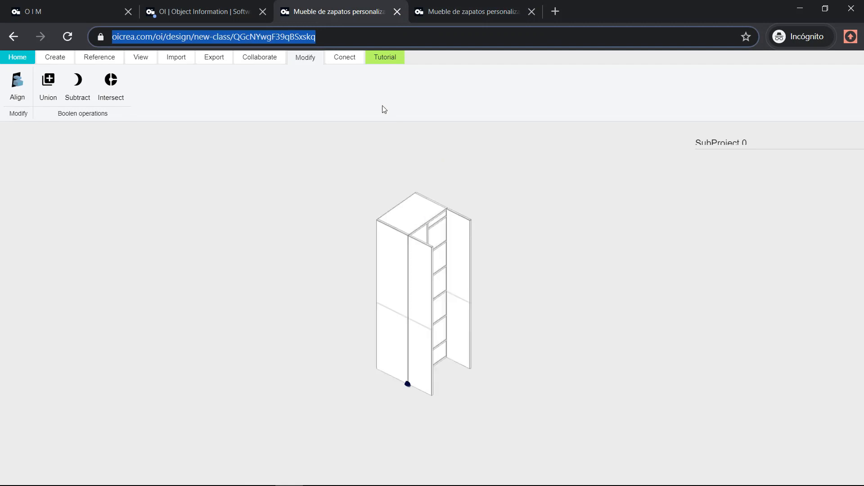
left_click(313, 168)
left_click(455, 11)
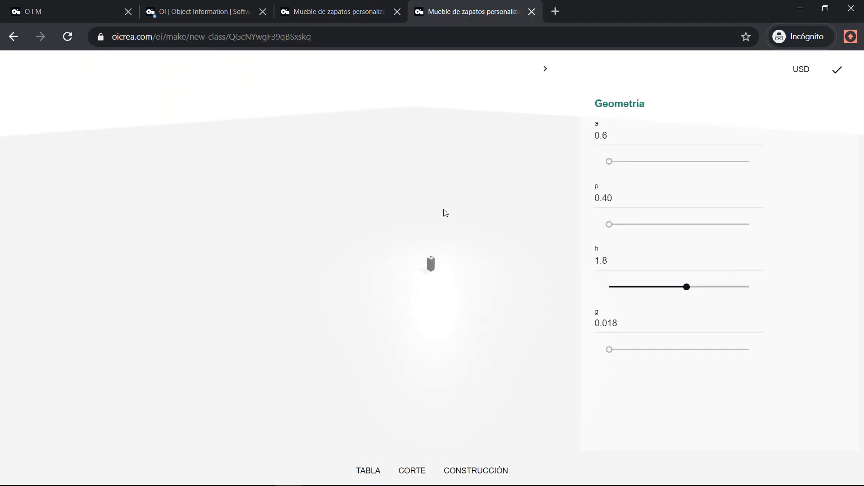
Inspect the cabinet in 3D and review its parts table through piece 19, closing the table when finished
scroll(470, 249, "up", 3)
scroll(442, 247, "up", 10)
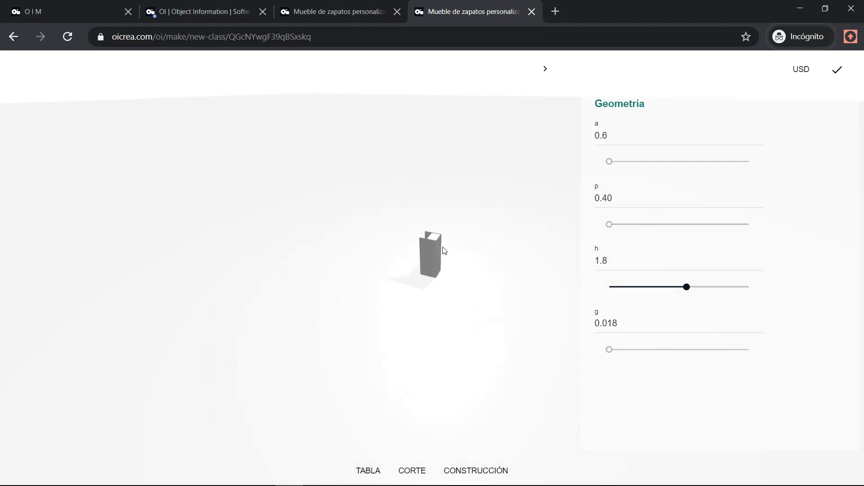
left_click_drag(442, 247, 448, 288)
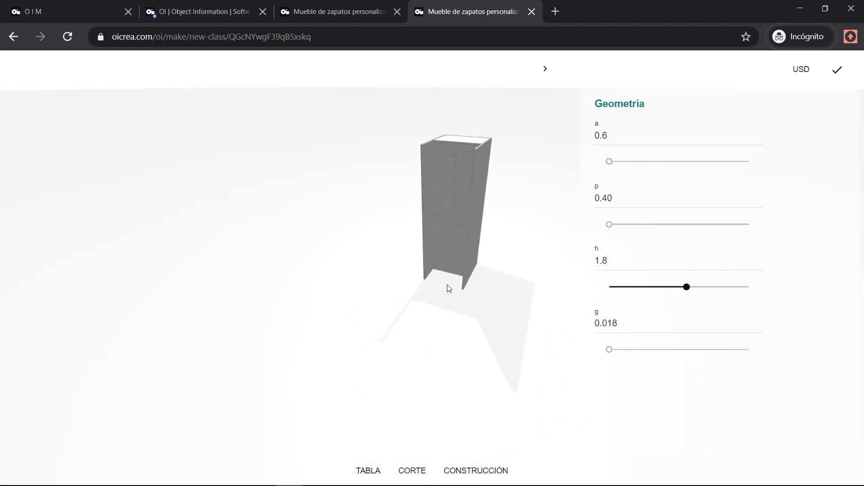
left_click(356, 472)
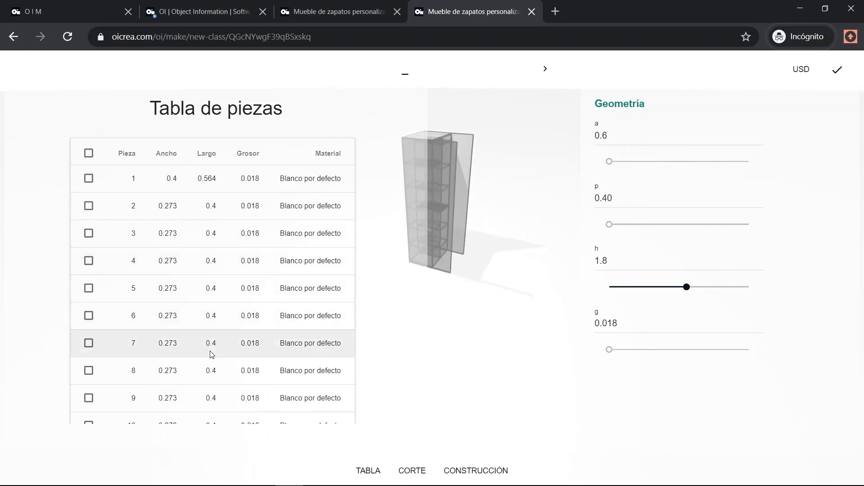
scroll(215, 371, "down", 6)
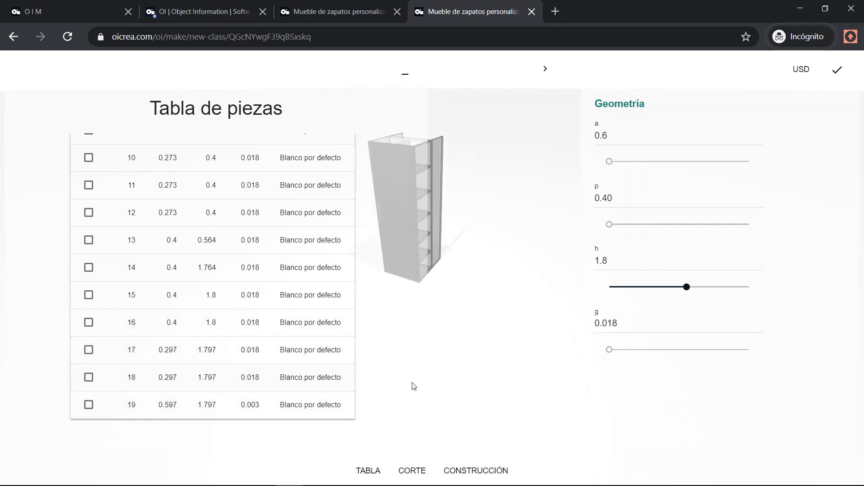
left_click(405, 73)
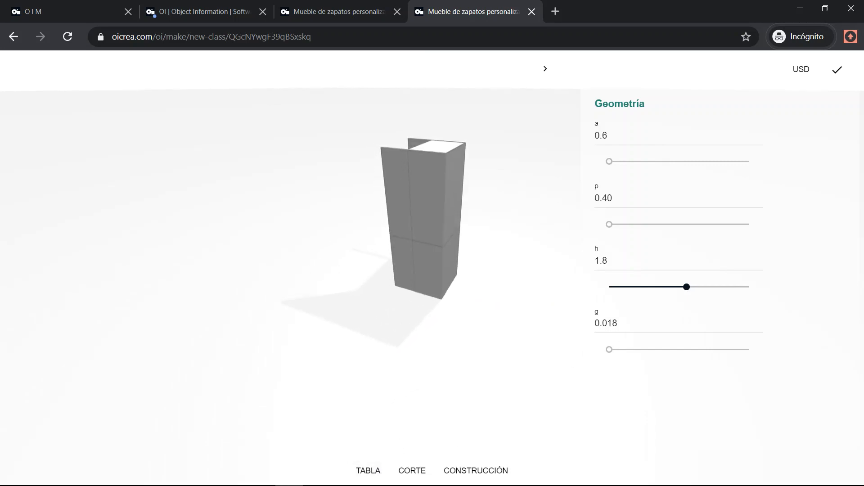
Open the parts table and set parameter g to 0.015, checking the piece dimensions up to the first row
left_click(368, 471)
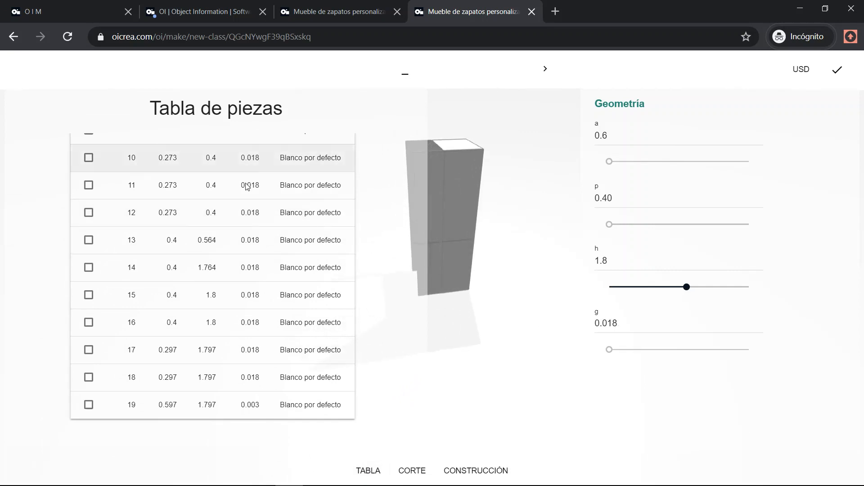
left_click(627, 323)
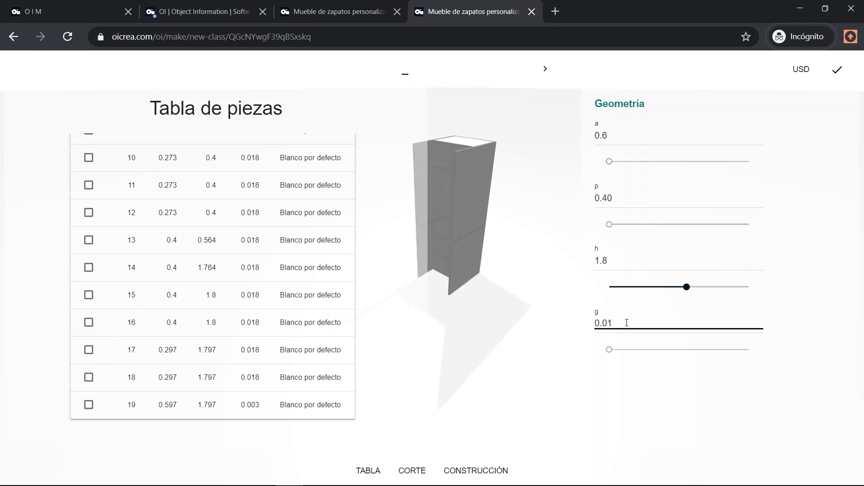
type("5")
left_click(241, 183)
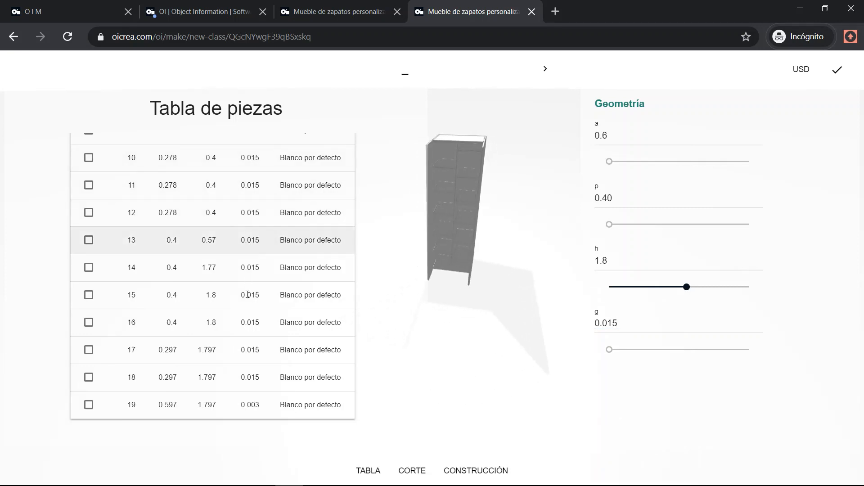
scroll(245, 286, "up", 6)
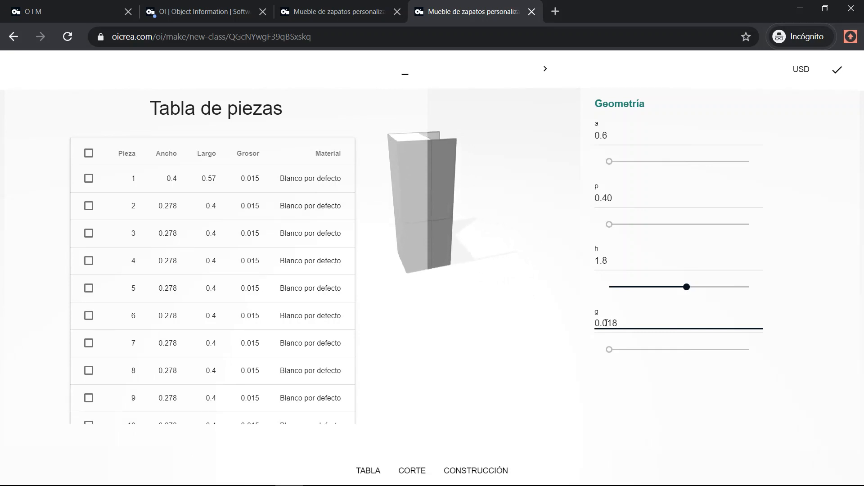
Alternate parameter g between 0.018 and 0.015 to compare the piece dimensions, finishing with g at 0.018
left_click(181, 253)
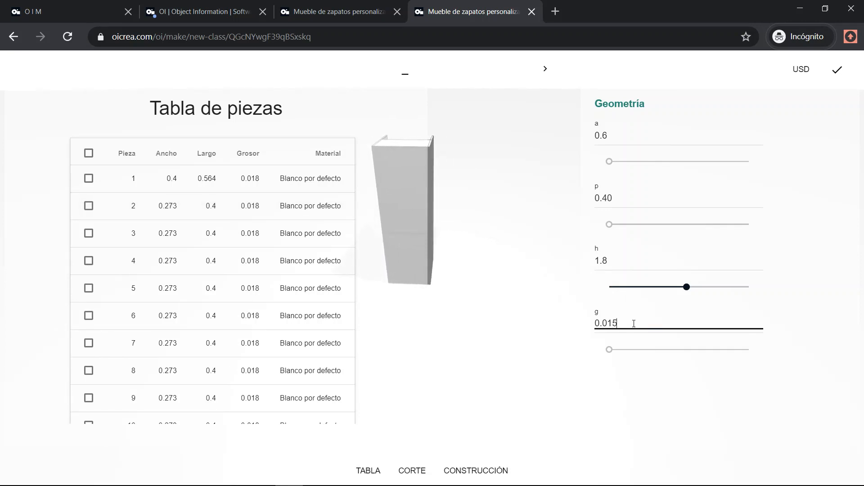
left_click(621, 306)
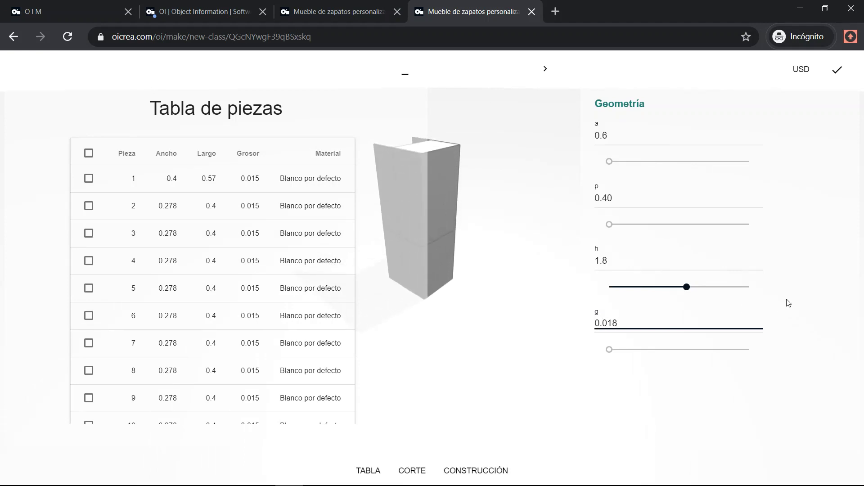
left_click(484, 276)
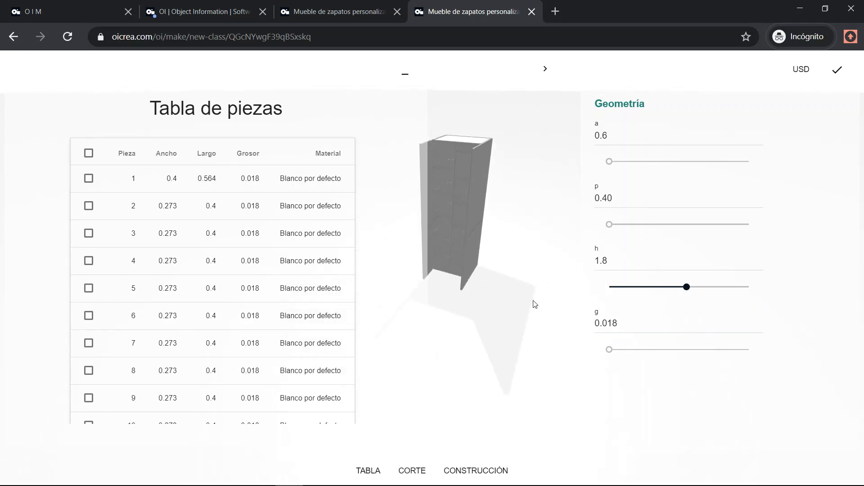
Set parameter a to 0.8 and check the wider cabinet against its parts table
left_click(618, 137)
key("BackSpace")
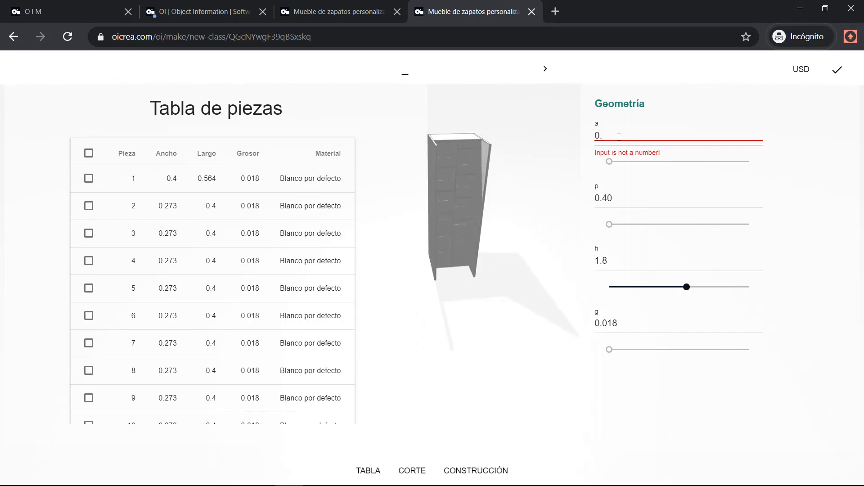
type("8")
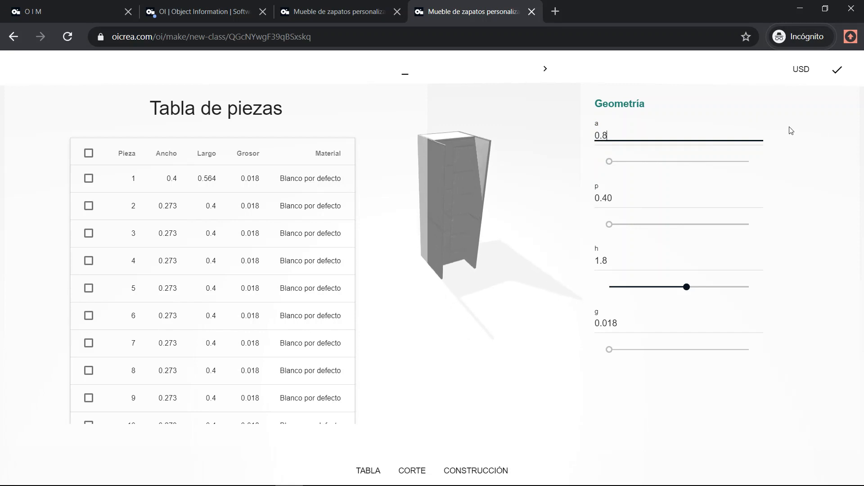
left_click(465, 199)
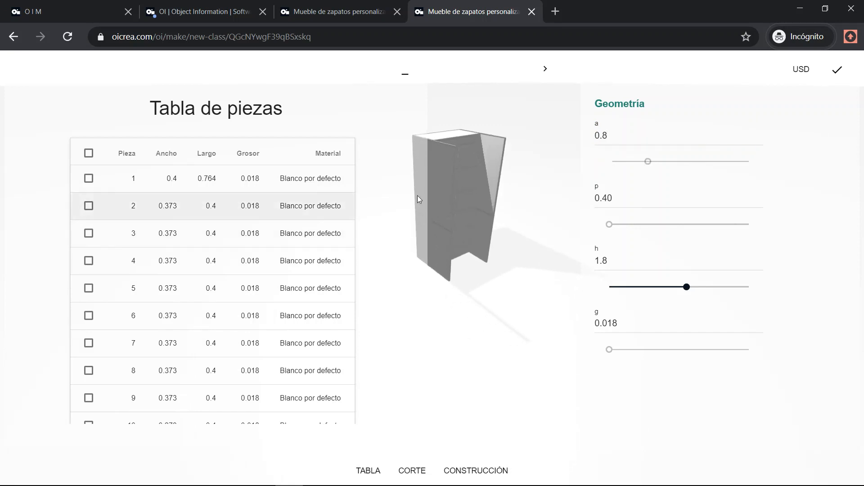
key("ctrl+a")
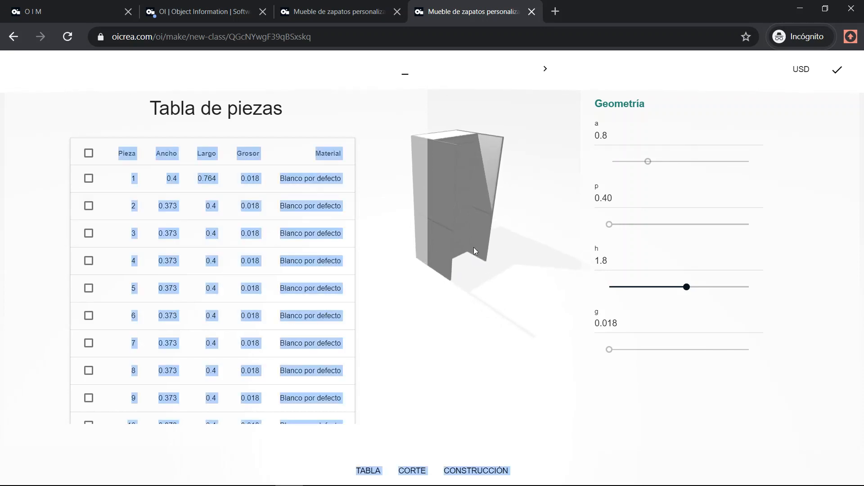
left_click(495, 269)
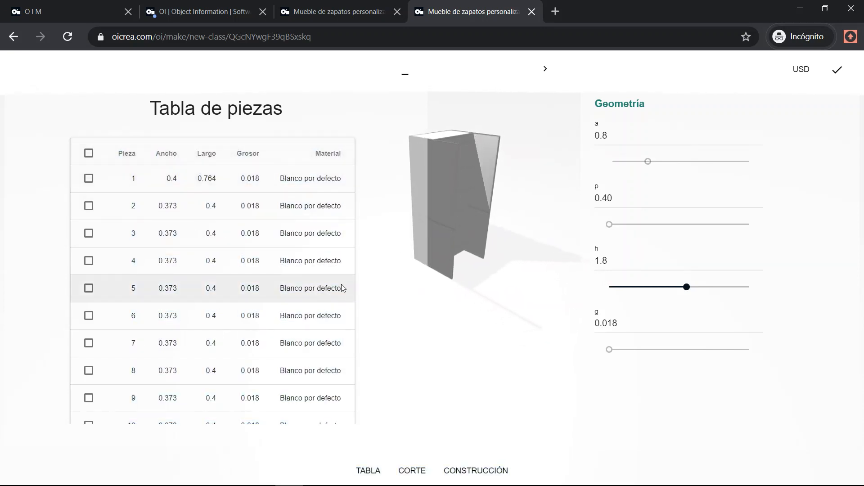
Review the cutting plan for all pieces, closing the Object Information browser tab and the plan when finished
left_click(408, 471)
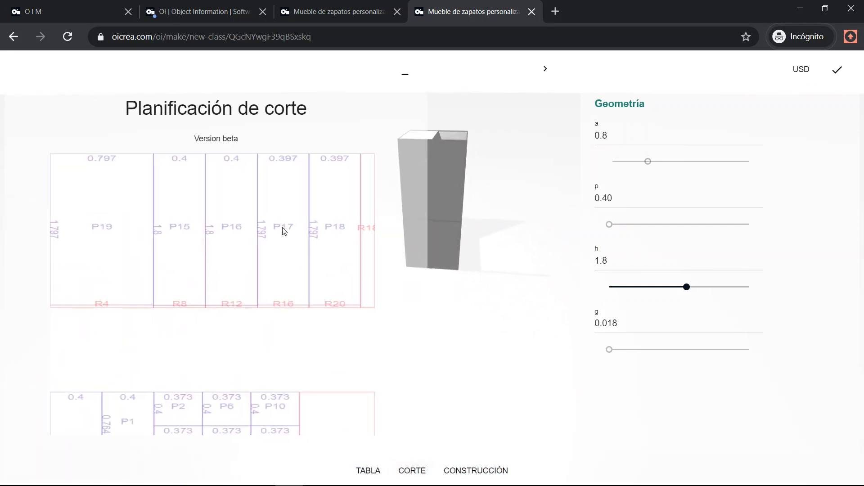
scroll(283, 231, "down", 4)
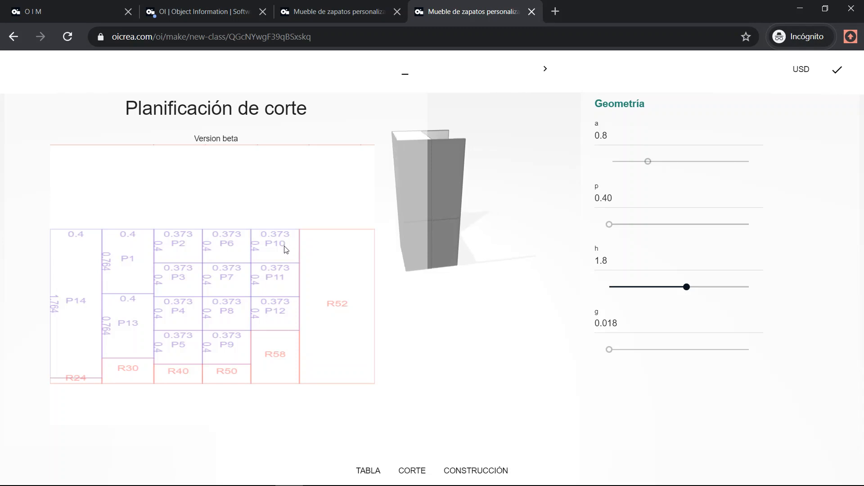
scroll(284, 243, "up", 4)
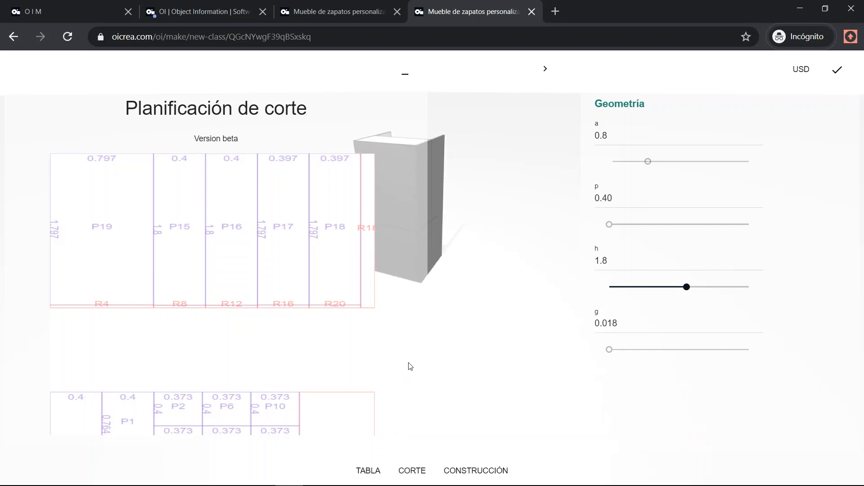
left_click(263, 16)
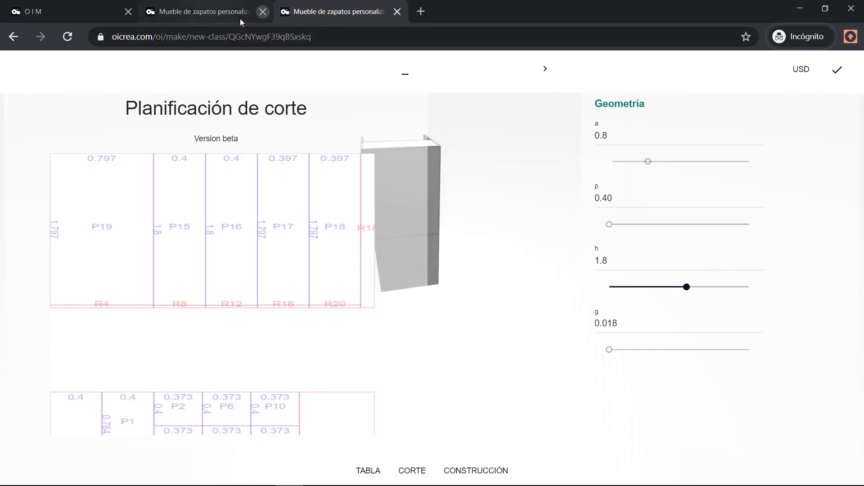
left_click(406, 72)
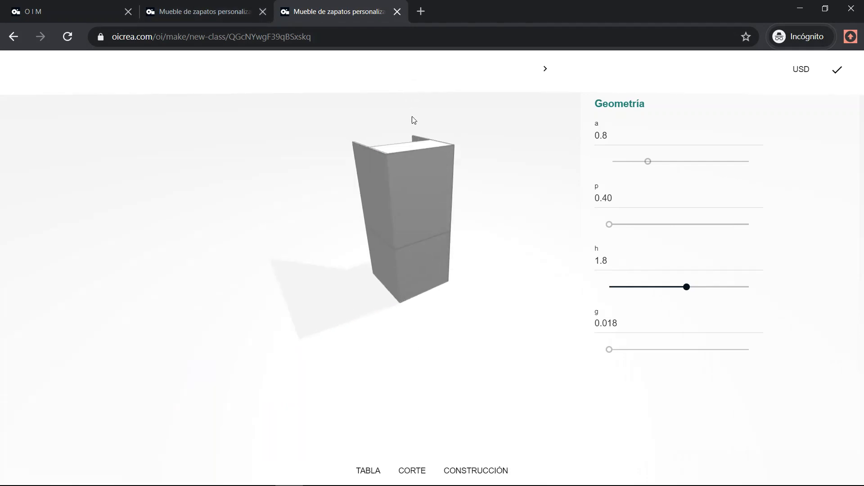
Set the cabinet's parameter a to 0.6 and parameter h to 1.6
left_click(618, 136)
key("BackSpace")
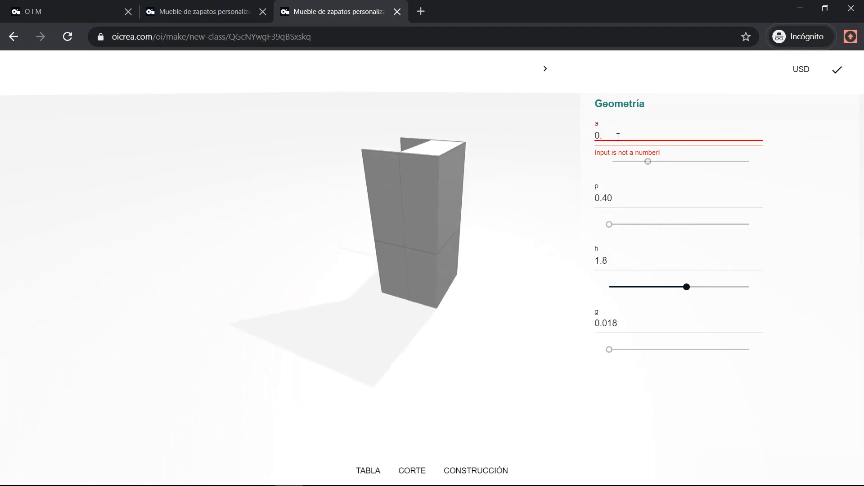
type("6")
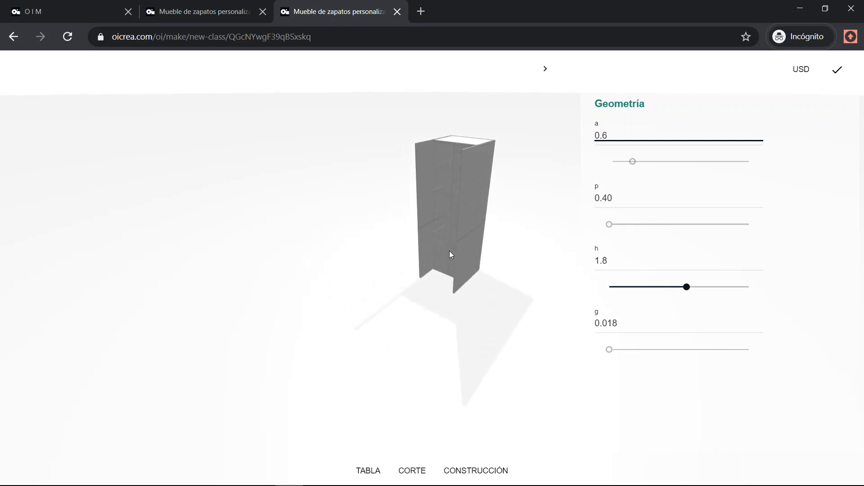
left_click(616, 260)
key("BackSpace")
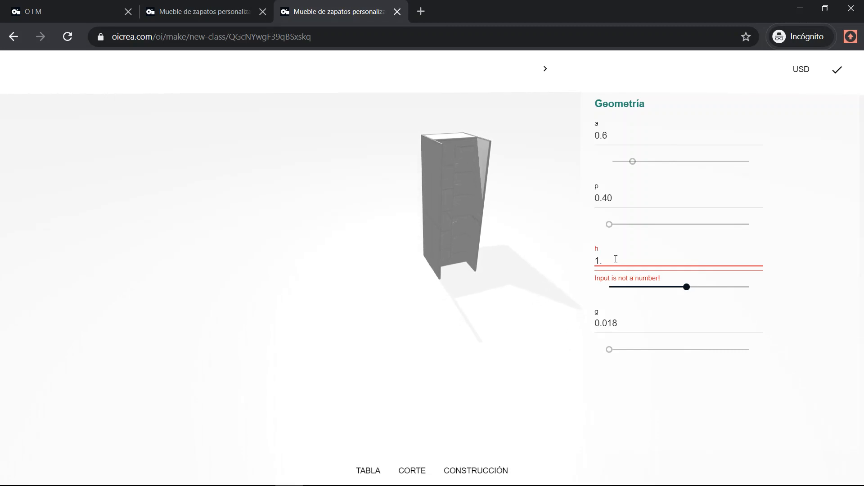
type("6")
left_click(405, 189)
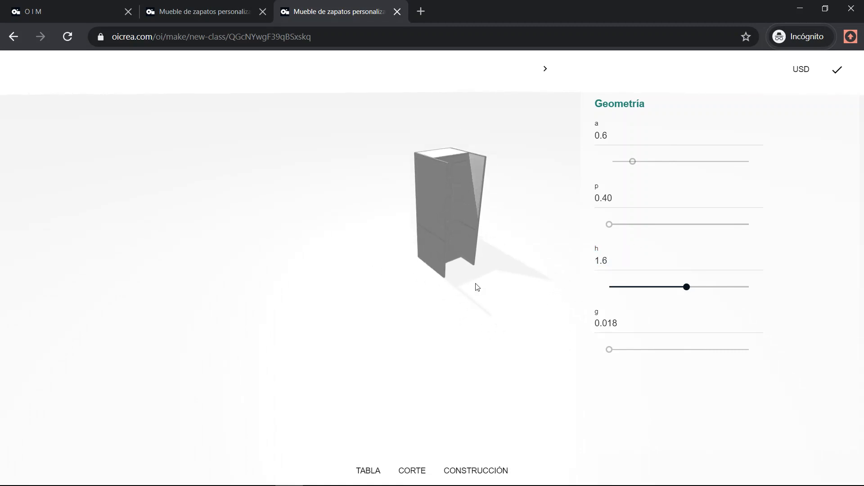
Inspect the resized cabinet closely in 3D, including its interior shelves and door fronts
scroll(478, 287, "up", 8)
left_click_drag(453, 282, 212, 259)
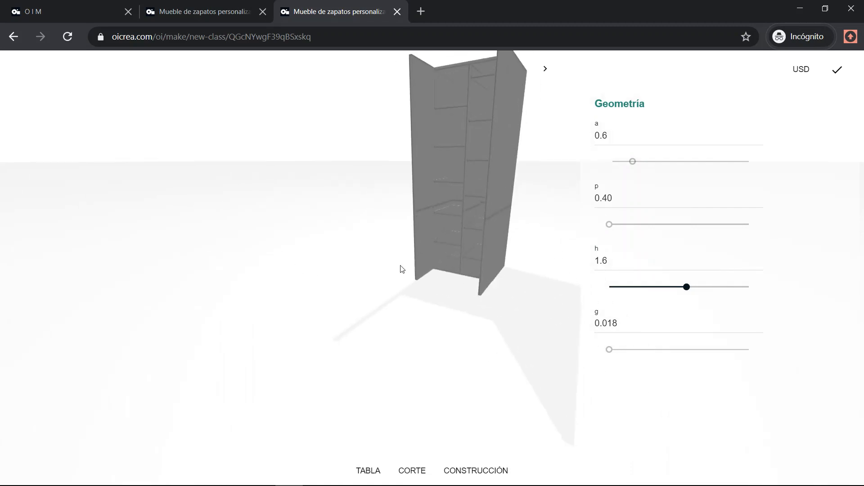
scroll(473, 242, "up", 8)
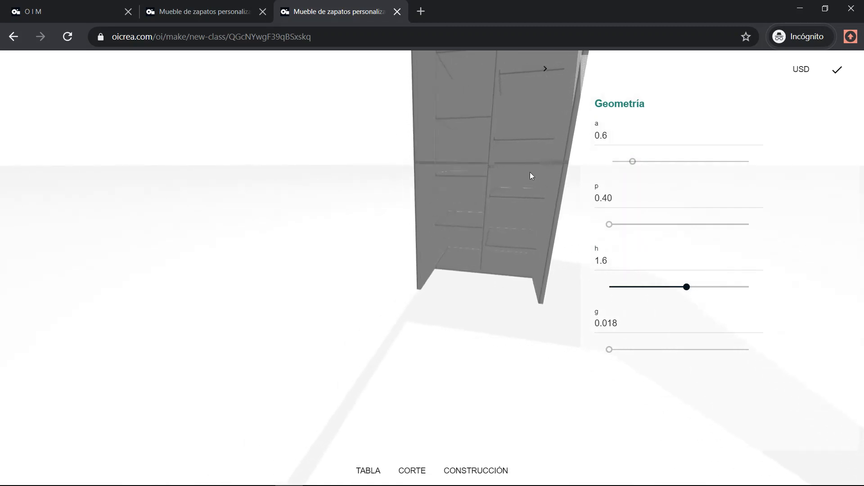
right_click_drag(509, 140, 490, 282)
left_click_drag(489, 282, 463, 268)
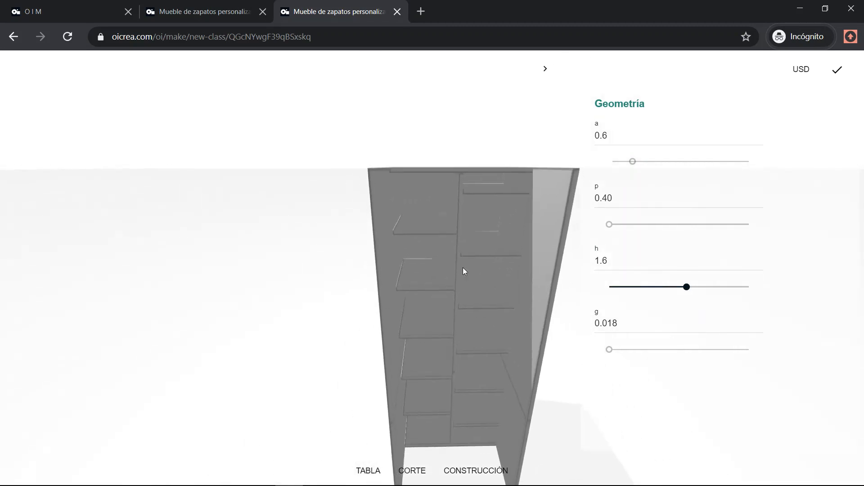
right_click_drag(463, 268, 430, 252)
left_click_drag(372, 255, 352, 273)
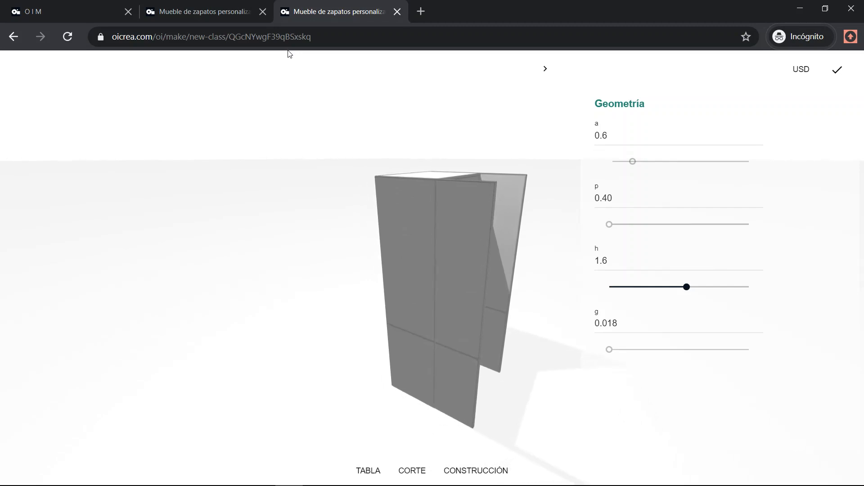
Load oicrea.com in a new browser tab and go to its pricing page
left_click(421, 12)
type("oi")
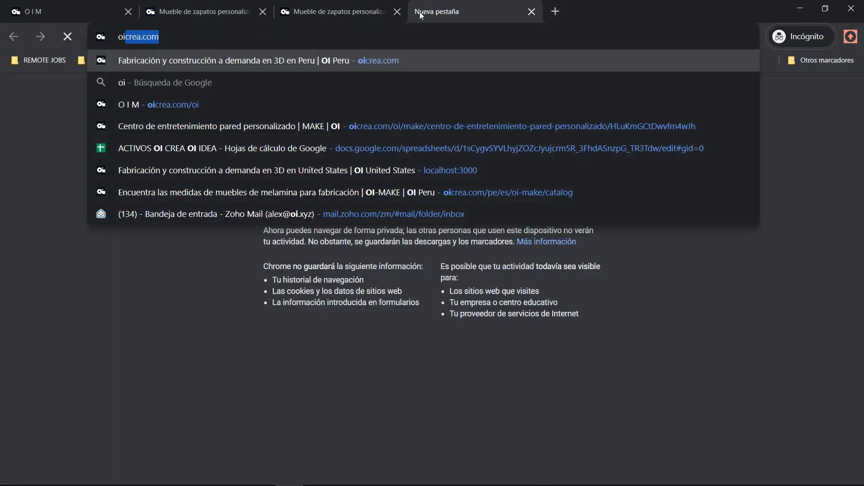
type("rcea.com")
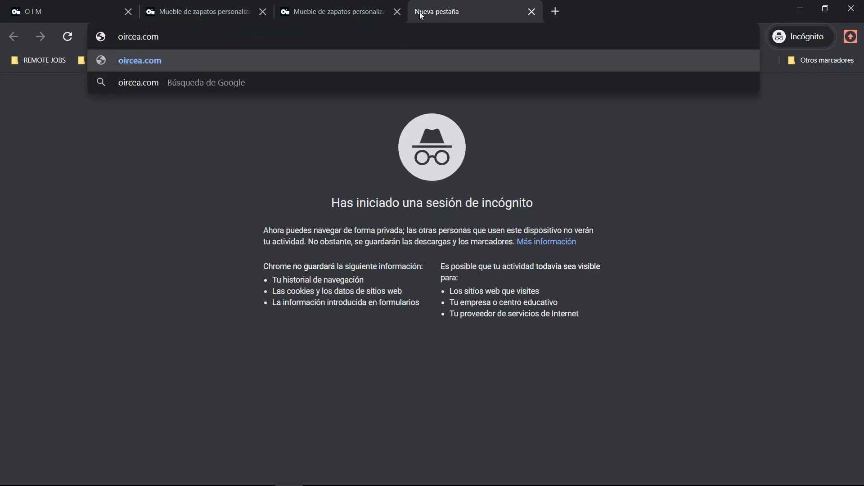
key("BackSpace")
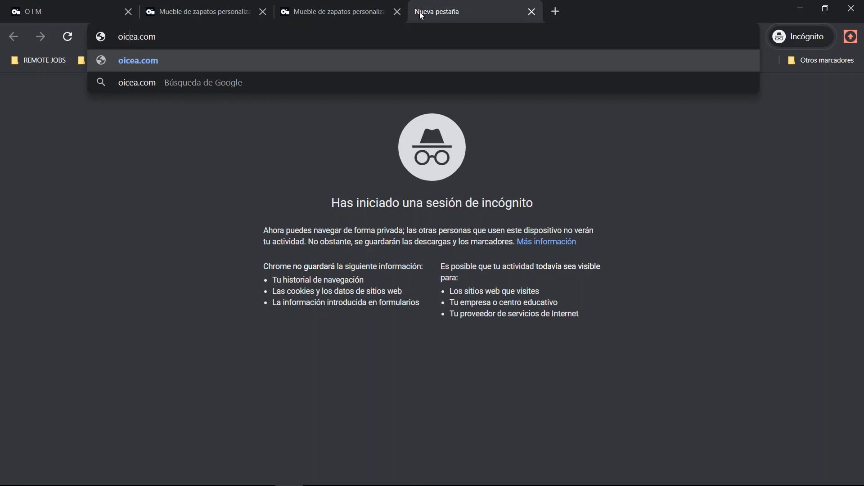
key("Right")
type("r")
key("Return")
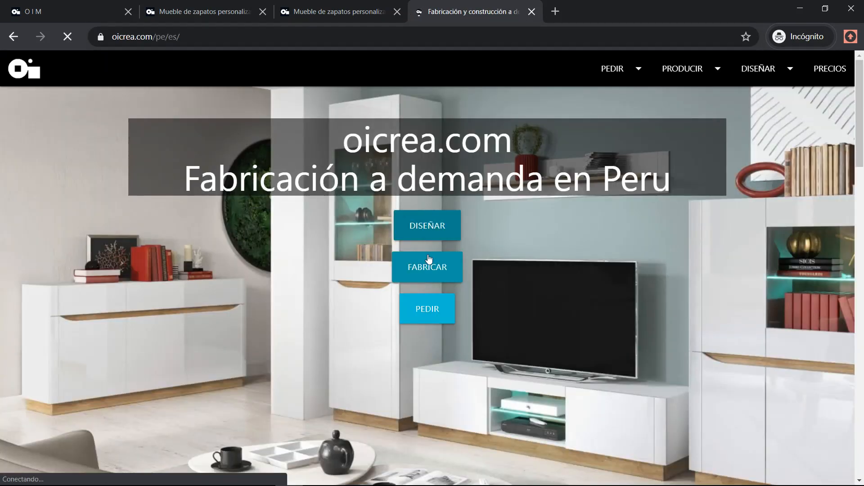
left_click(819, 70)
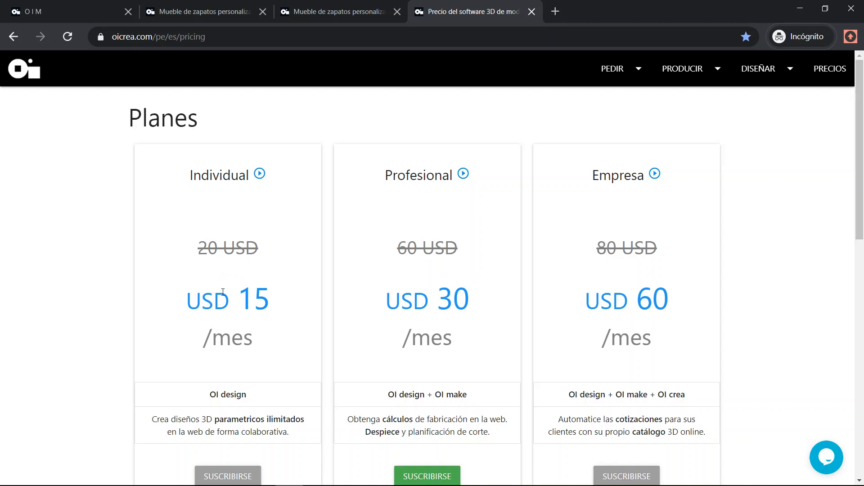
Review the features comparison of the Individual, Profesional and Empresa plans, covering OI-design, OI-make and OI-crea
scroll(223, 292, "down", 10)
scroll(319, 267, "up", 2)
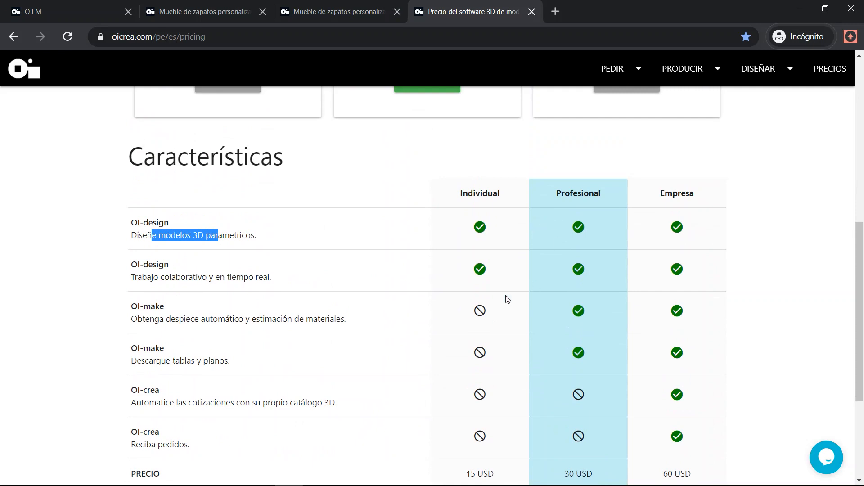
left_click_drag(159, 319, 225, 324)
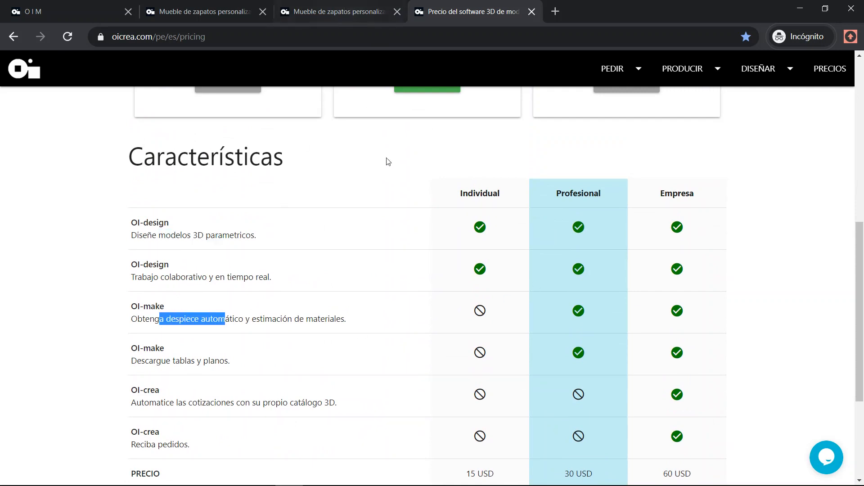
scroll(409, 241, "down", 1)
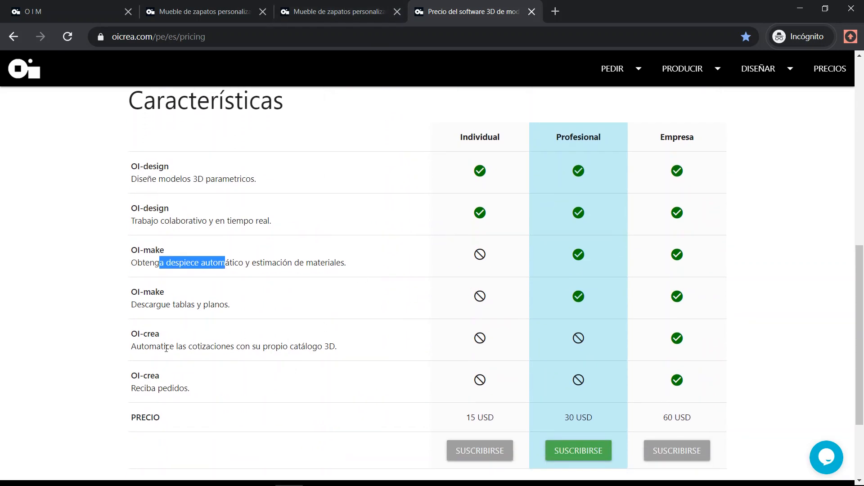
left_click_drag(136, 347, 267, 347)
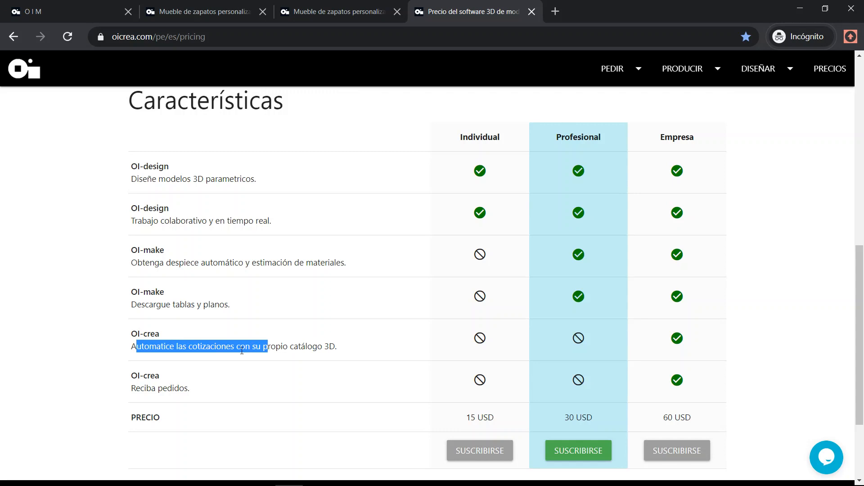
scroll(353, 103, "up", 8)
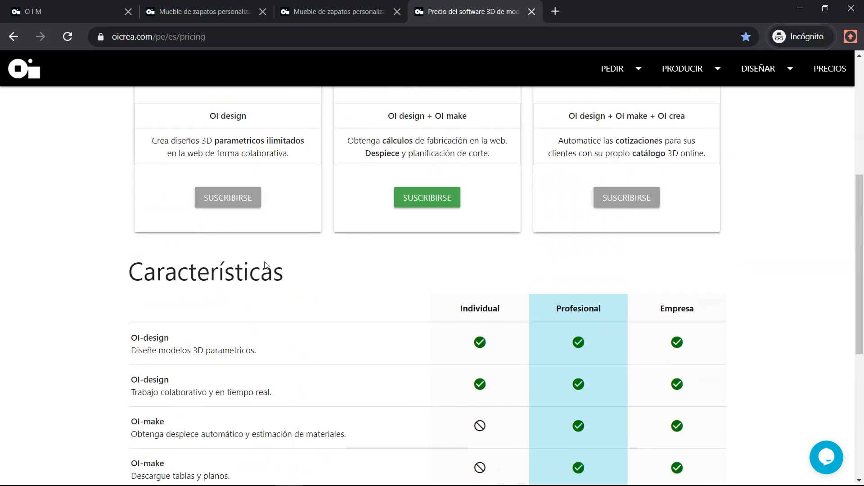